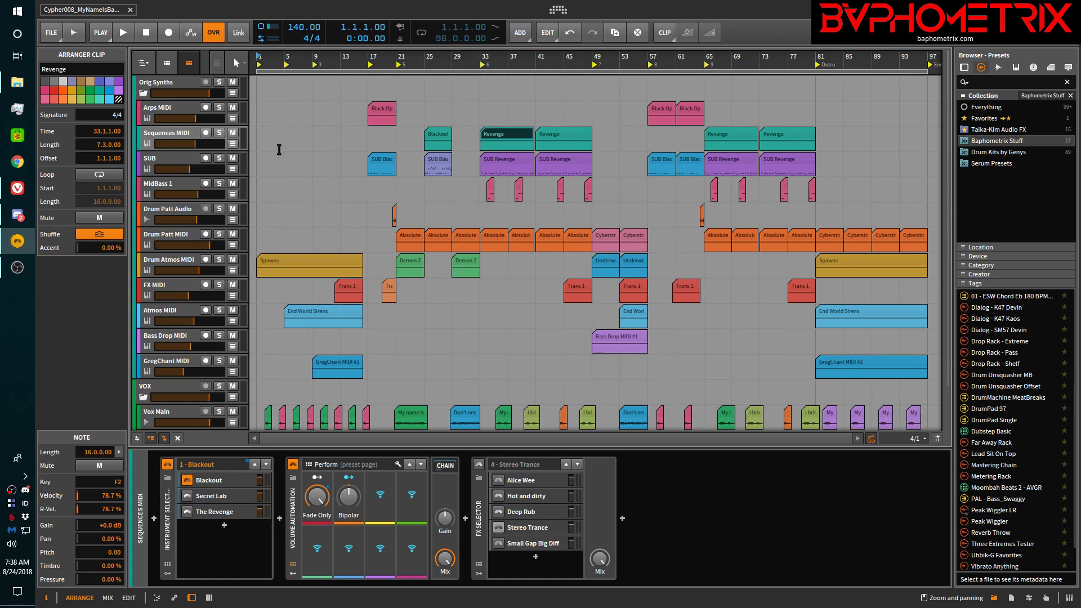
# Select the range of tracks from Arps MIDI through GregChant MIDI, and select the Drum Patt Audio track alone
pyautogui.click(177, 110)
pyautogui.click(179, 107)
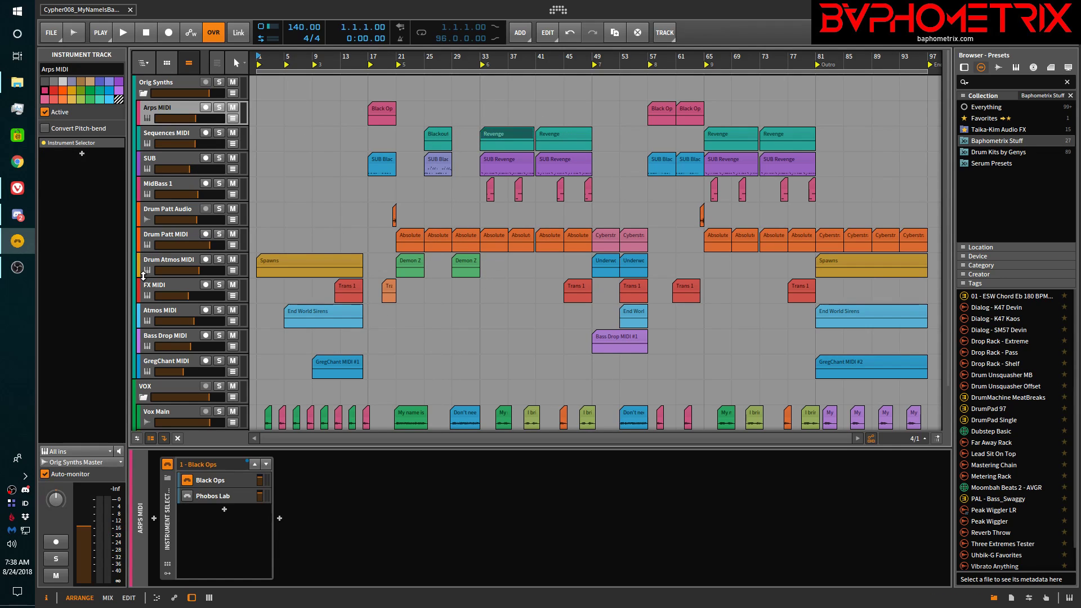
pyautogui.keyDown('shift'); pyautogui.click(186, 359); pyautogui.keyUp('shift')
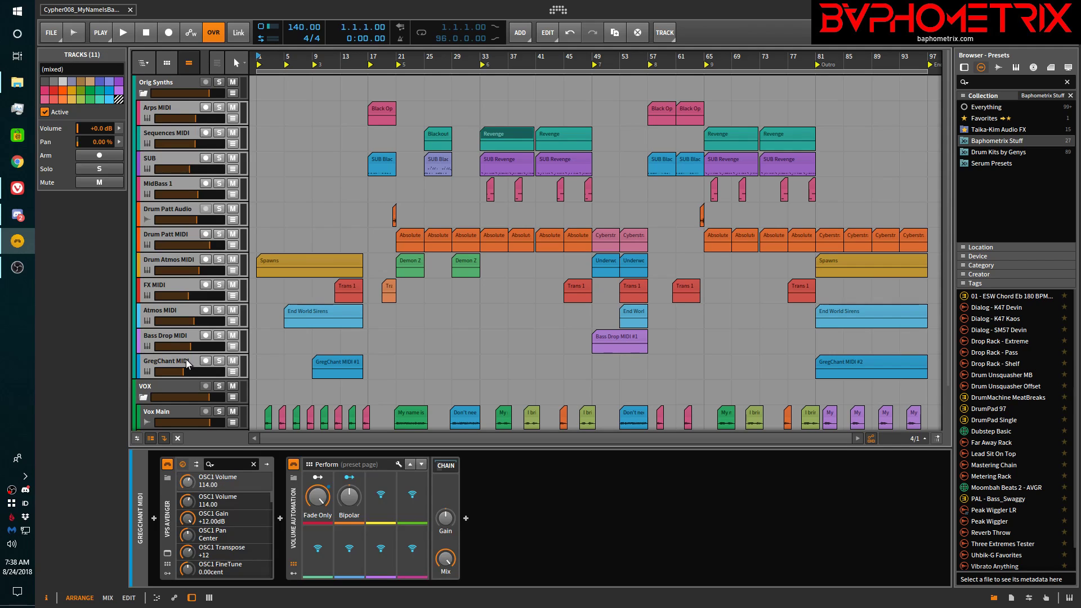
pyautogui.click(178, 208)
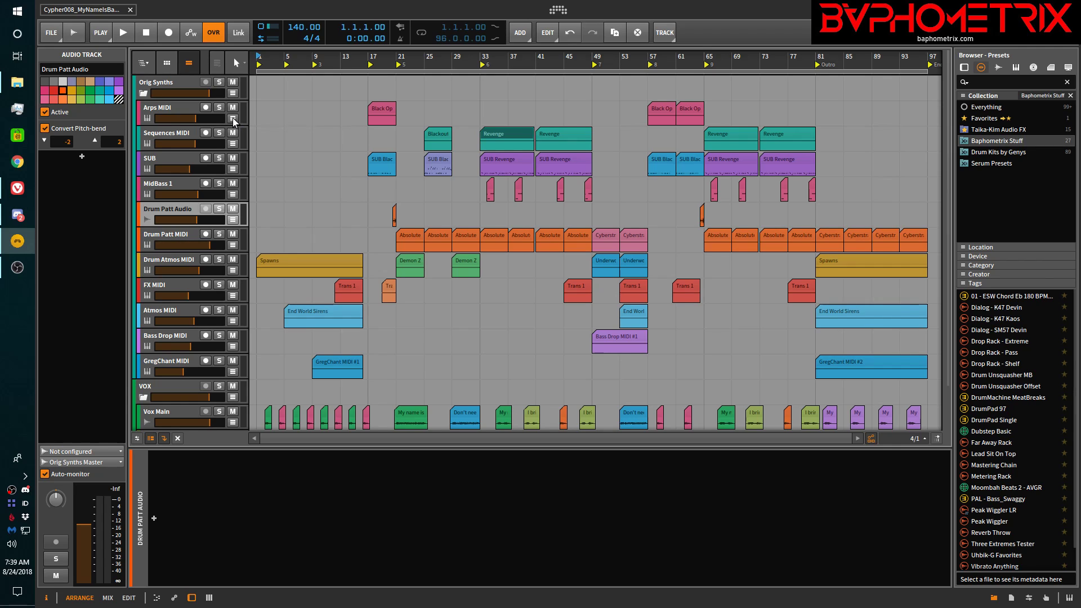
# Examine the Arps MIDI track's automation lanes and the Black Ops and Phobos Lab layers of its Instrument Selector, and hide the lanes
pyautogui.click(232, 118)
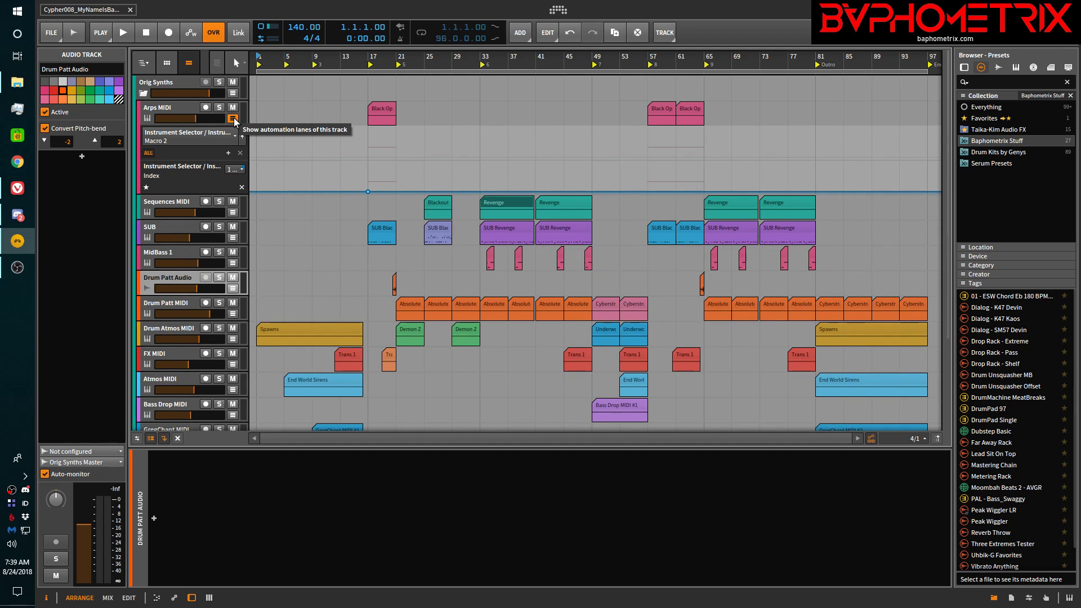
pyautogui.click(170, 107)
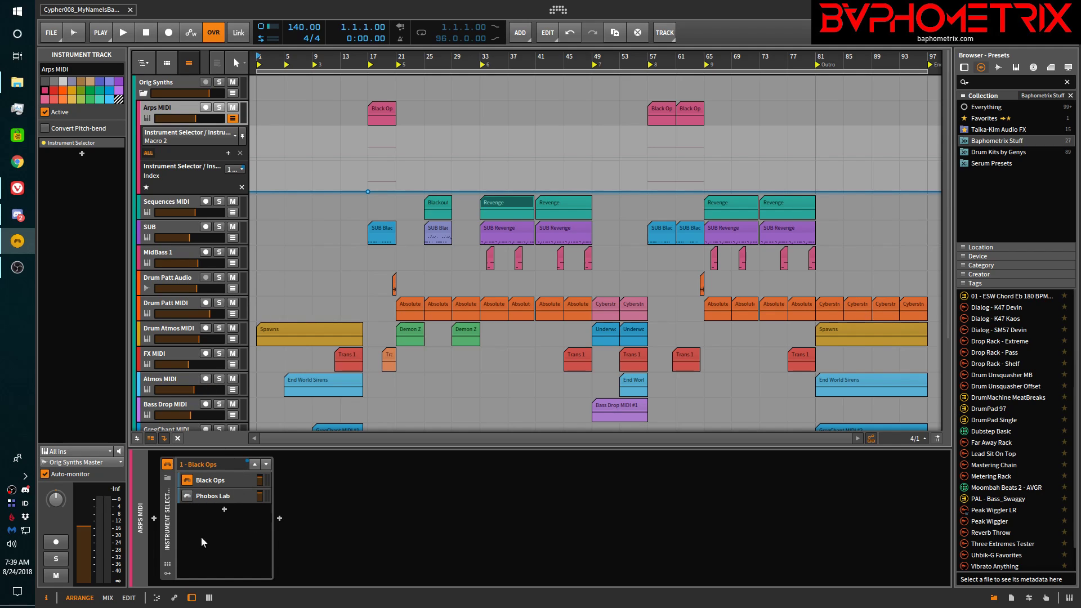
pyautogui.click(217, 478)
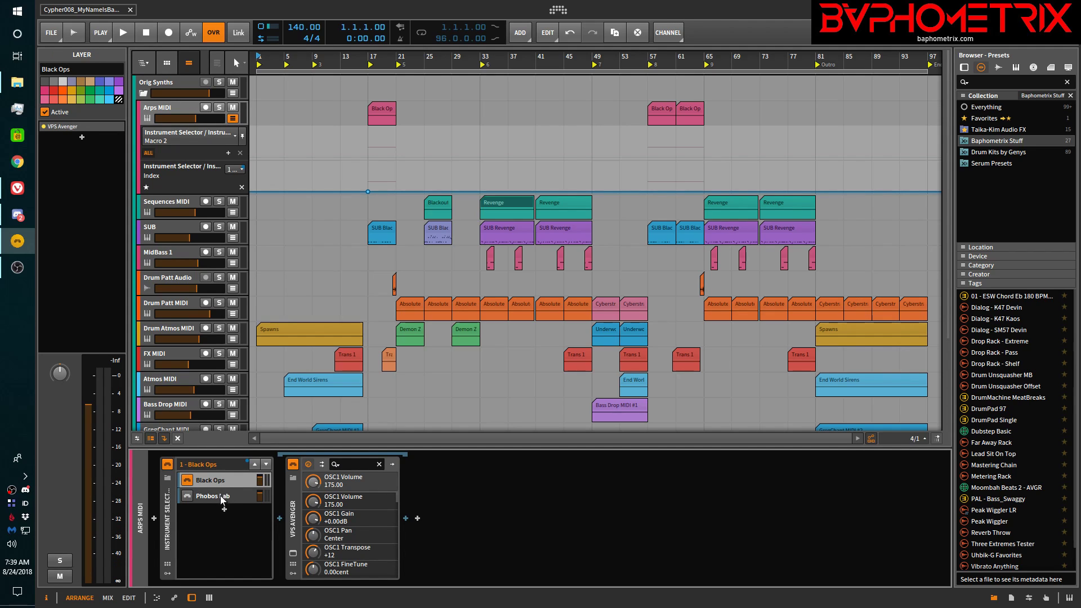
pyautogui.click(220, 496)
pyautogui.click(221, 482)
pyautogui.click(227, 498)
pyautogui.click(227, 479)
pyautogui.moveTo(371, 193)
pyautogui.click(232, 119)
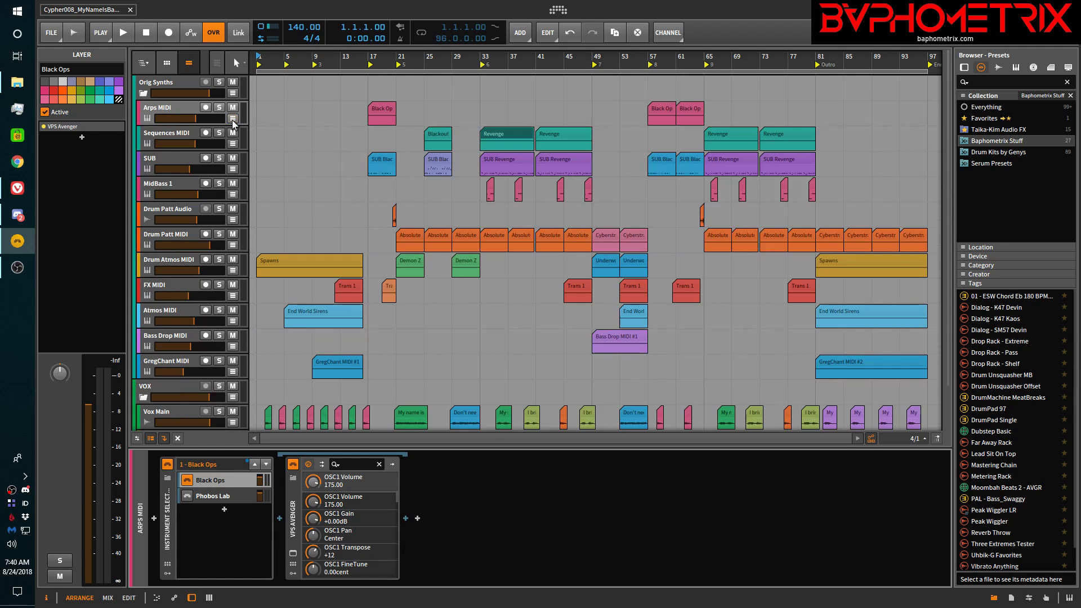
# Review the Sequences MIDI track's automation lanes and its FX Selector device, and hide the lanes again
pyautogui.click(232, 144)
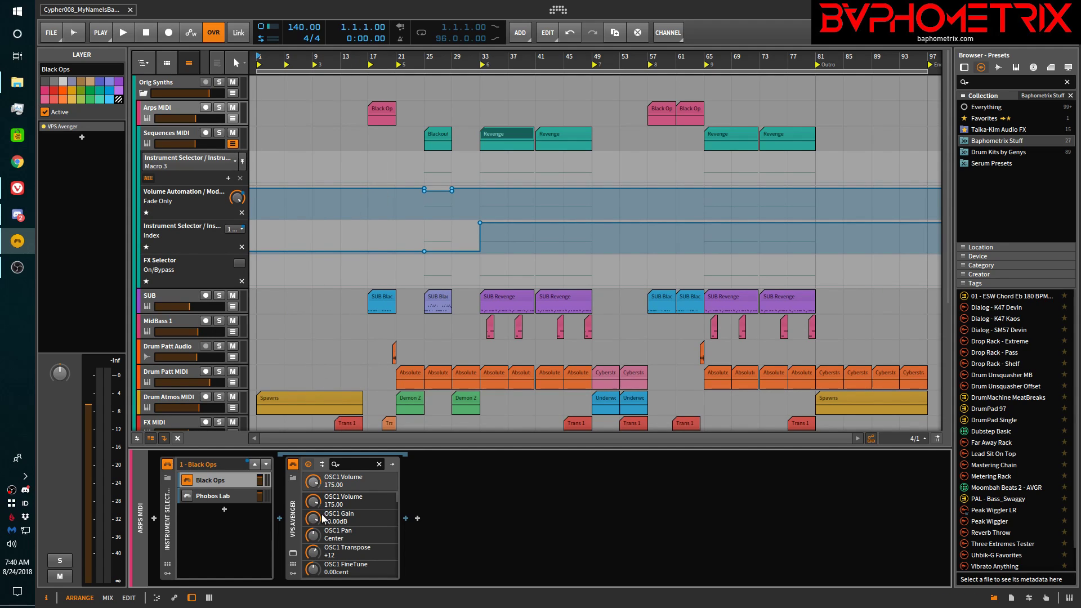
pyautogui.click(159, 140)
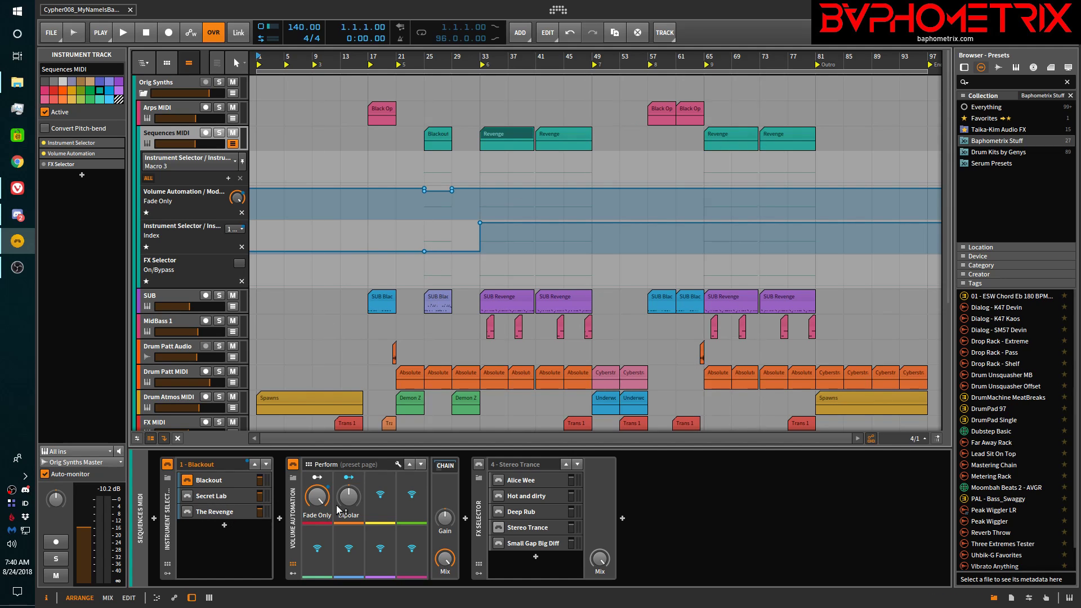
pyautogui.click(482, 510)
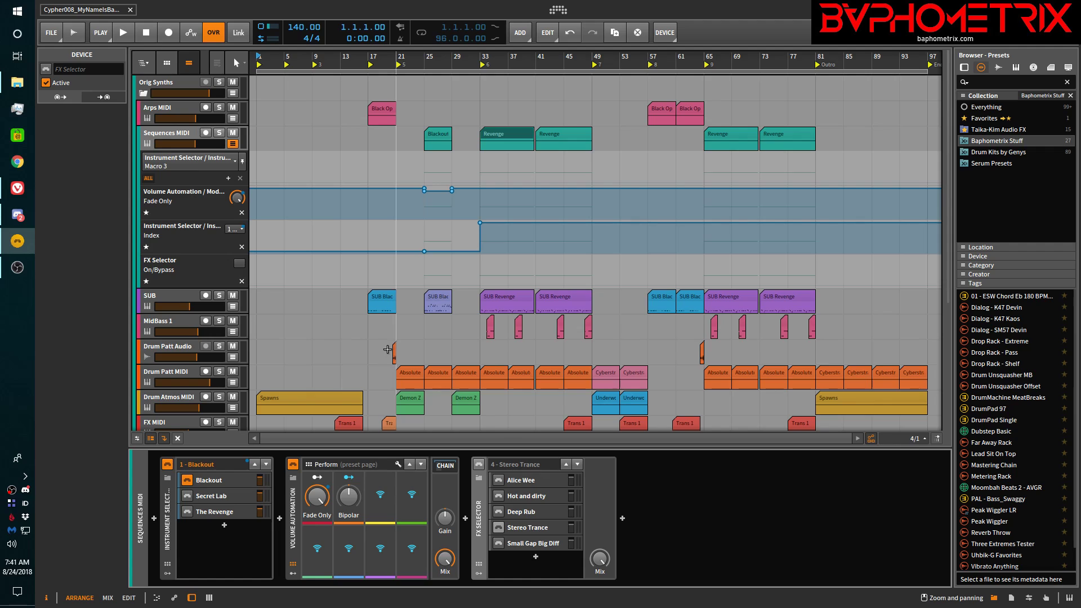
pyautogui.click(233, 144)
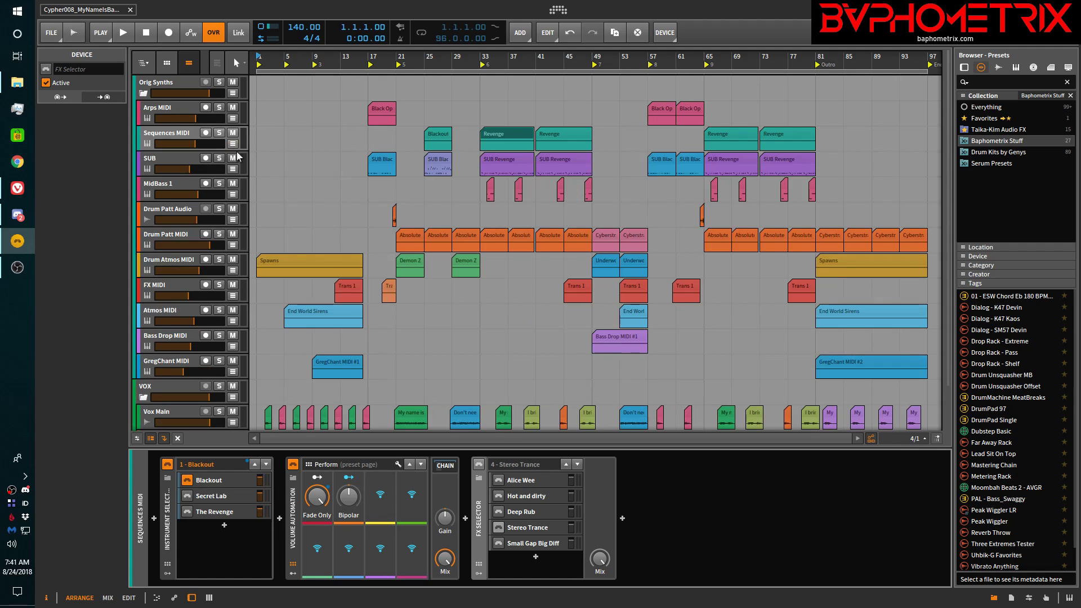
# Review the Drum Atmos MIDI track's automation lanes and device chain, and hide the lanes again
pyautogui.click(232, 271)
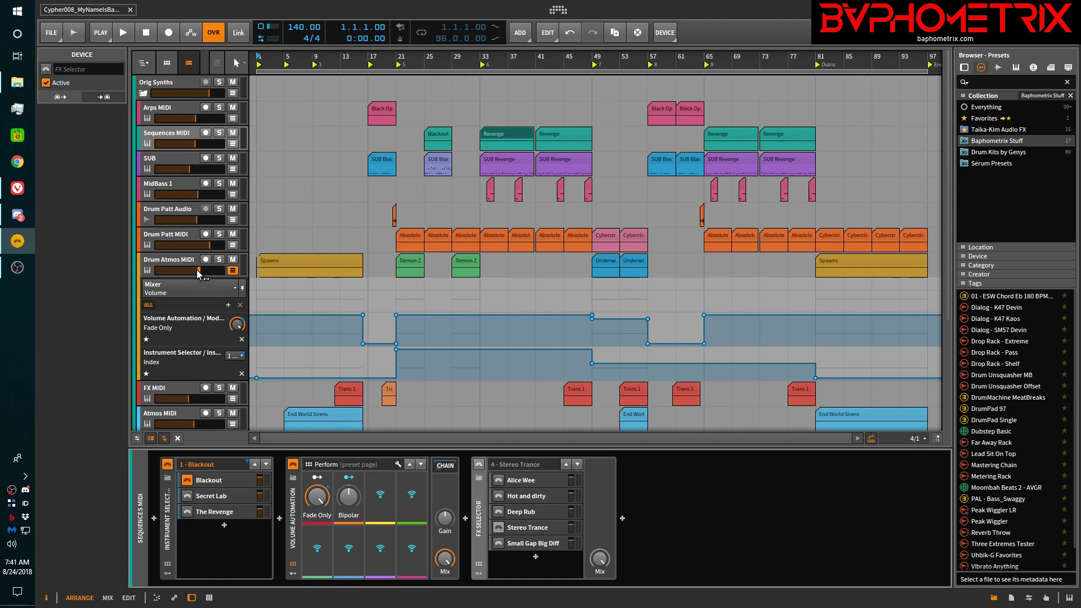
pyautogui.click(166, 258)
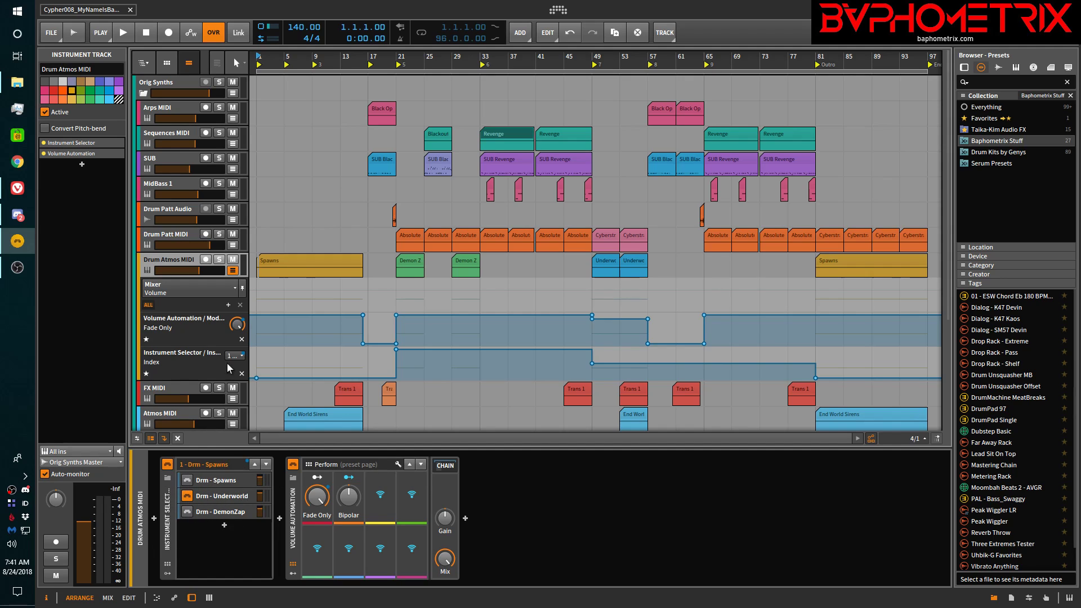
pyautogui.click(233, 271)
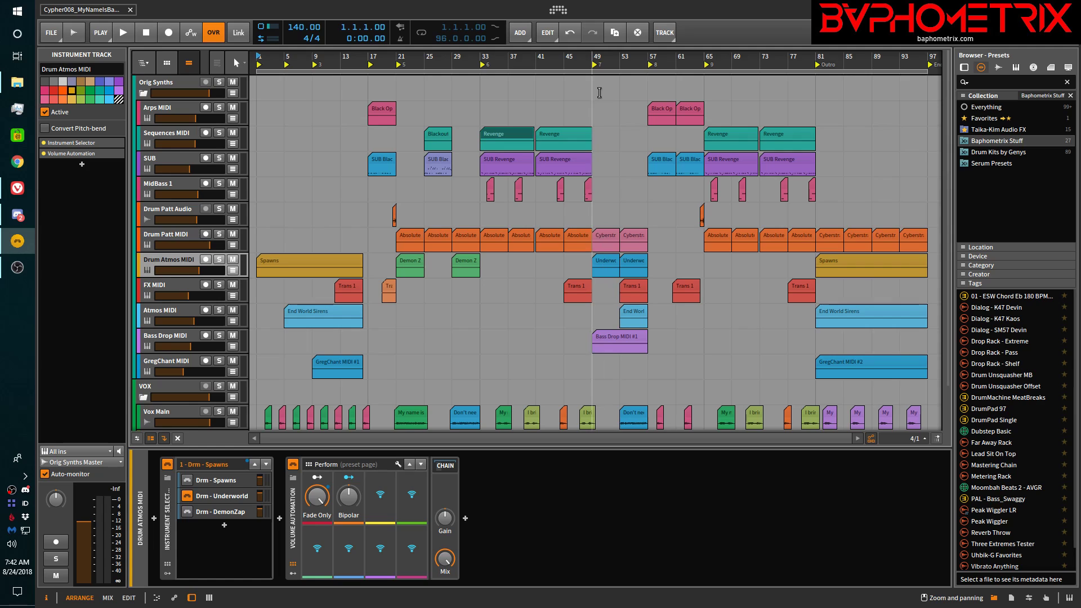
# Start playing the arrangement and recolor the four outro Cyberstraction clips on the Drum Patt MIDI track pink
pyautogui.press('space')
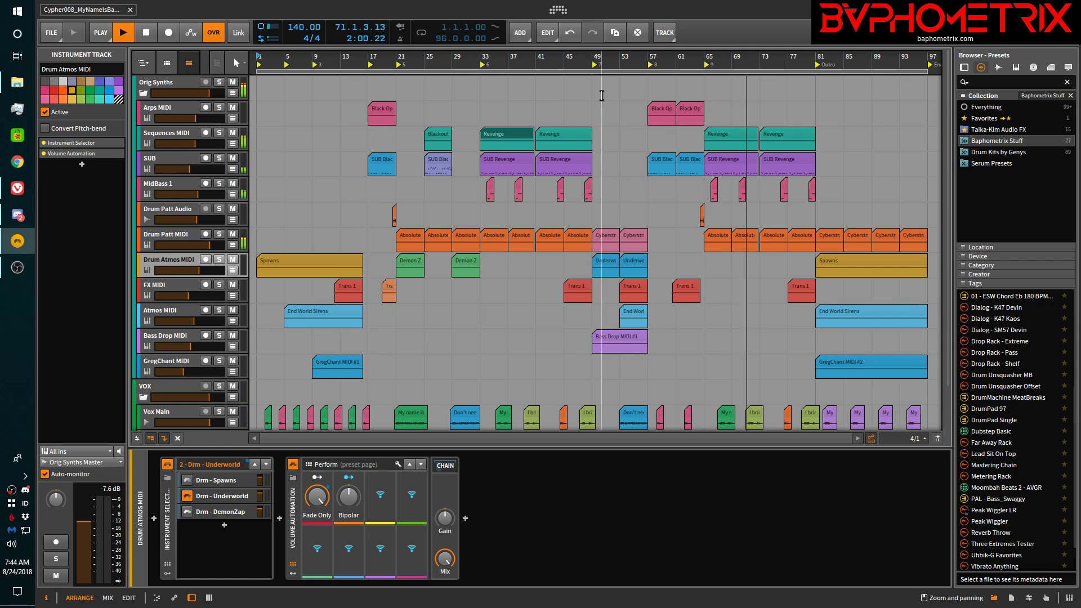
pyautogui.click(826, 231)
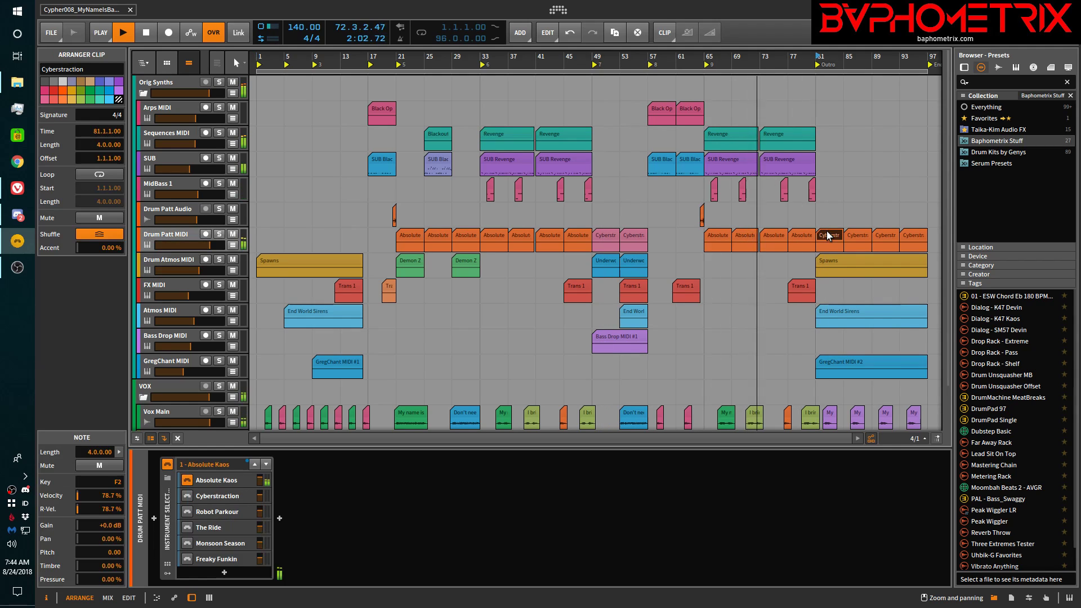
pyautogui.keyDown('shift'); pyautogui.click(917, 236); pyautogui.keyUp('shift')
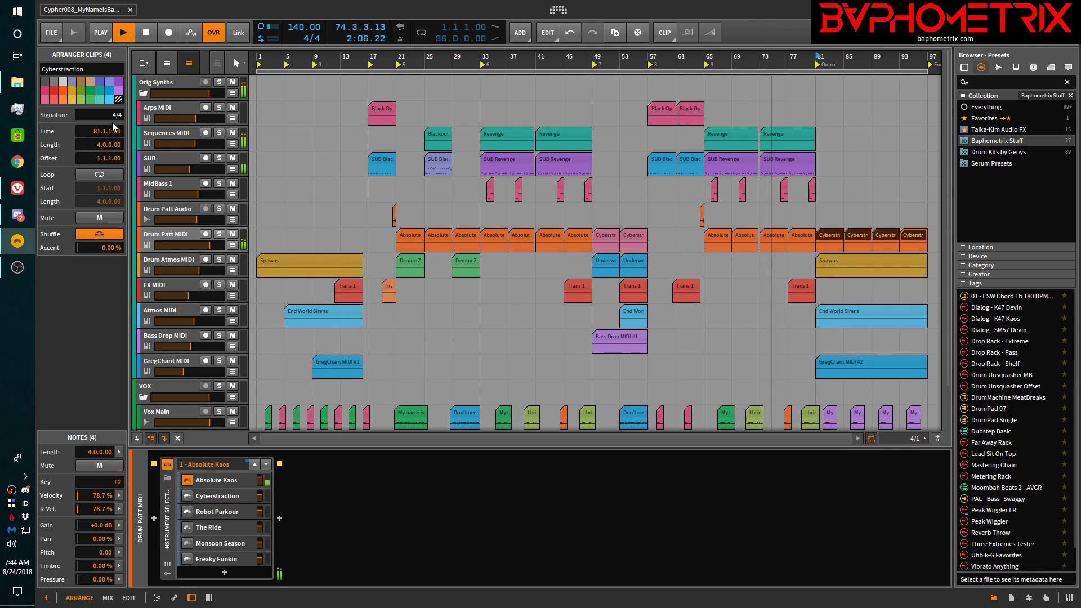
pyautogui.click(44, 99)
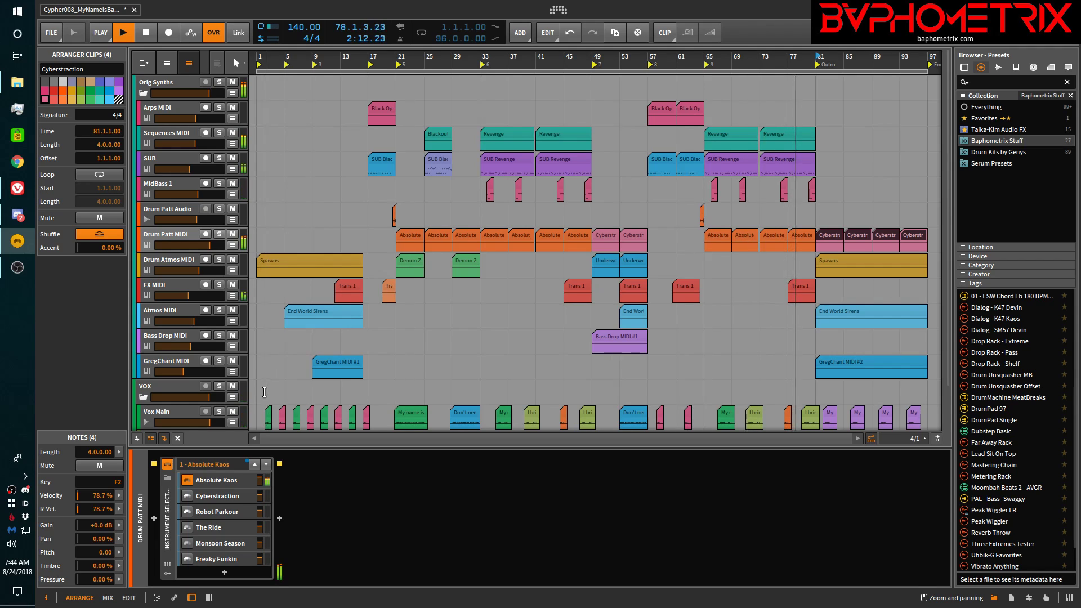
# Show the Master track's automation lane, and stop playback with the play start set to bar 1
pyautogui.click(258, 396)
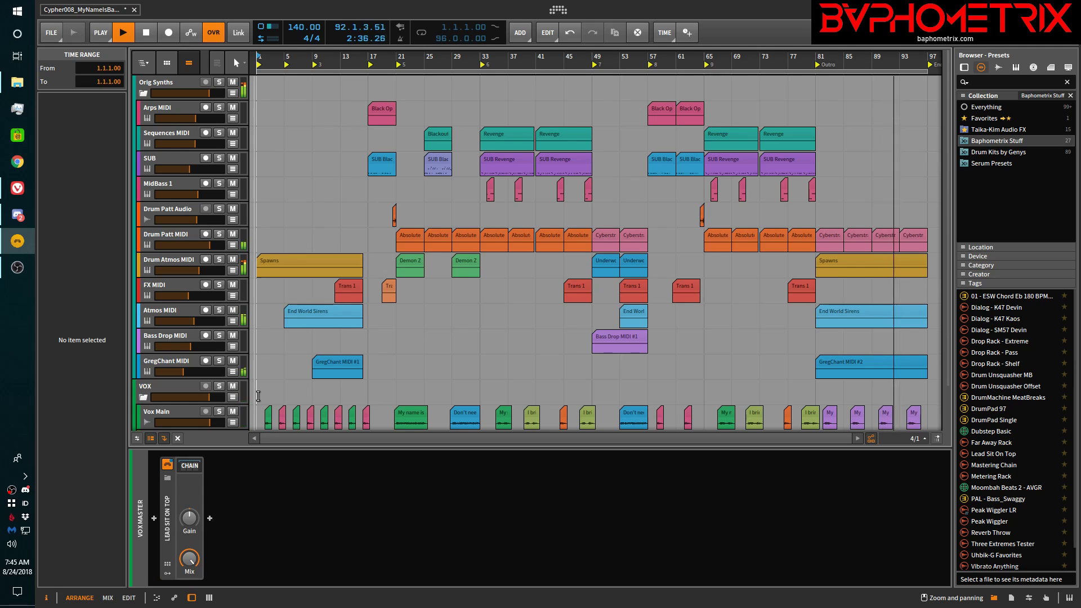
pyautogui.scroll(-3, 184, 367)
pyautogui.click(232, 423)
pyautogui.scroll(-2, 563, 366)
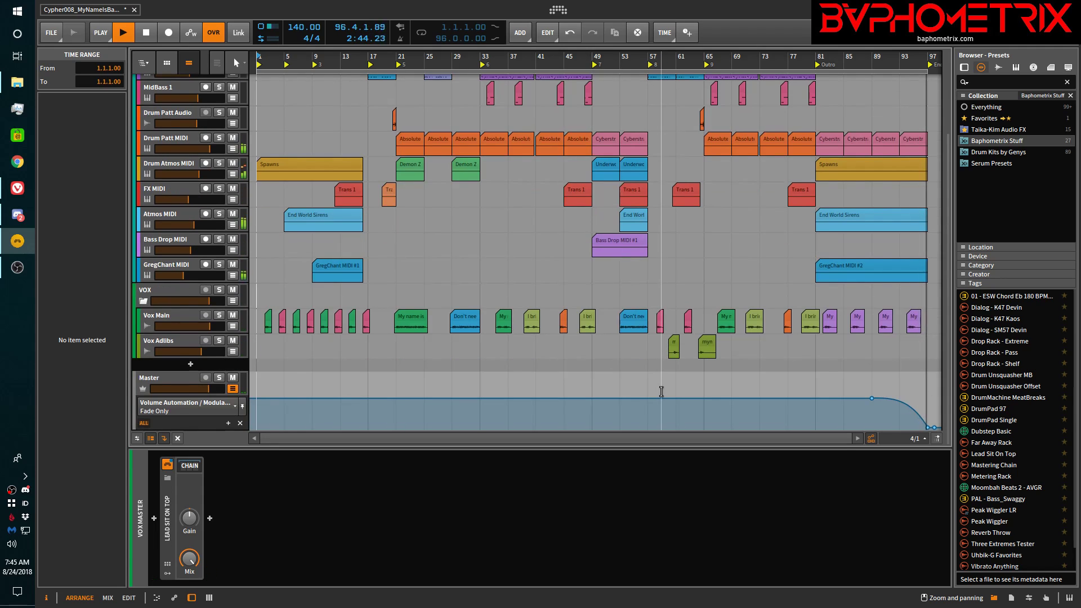
pyautogui.press('space')
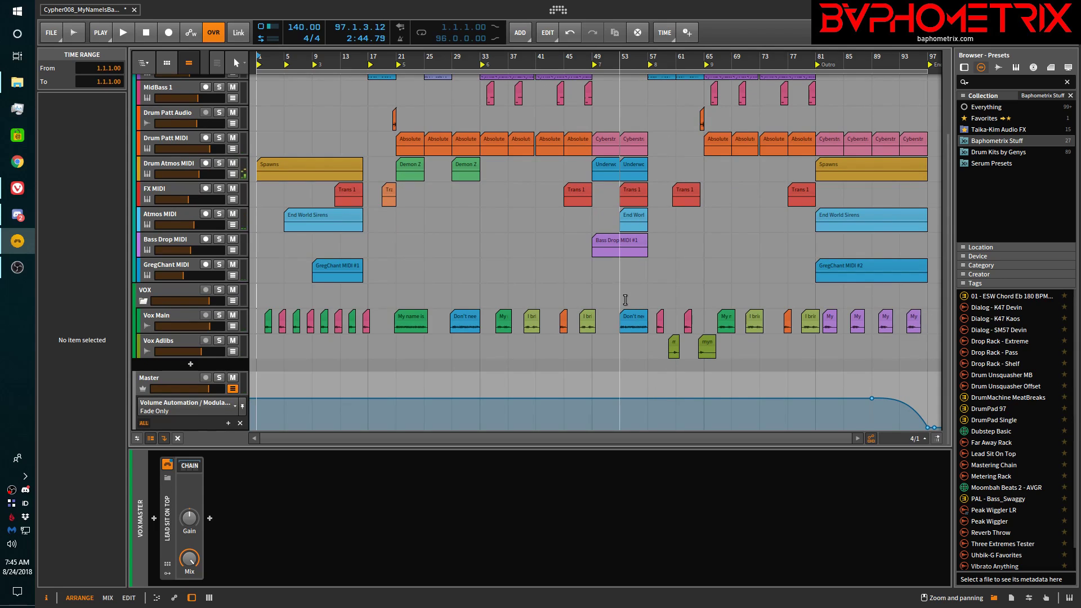
pyautogui.press('space')
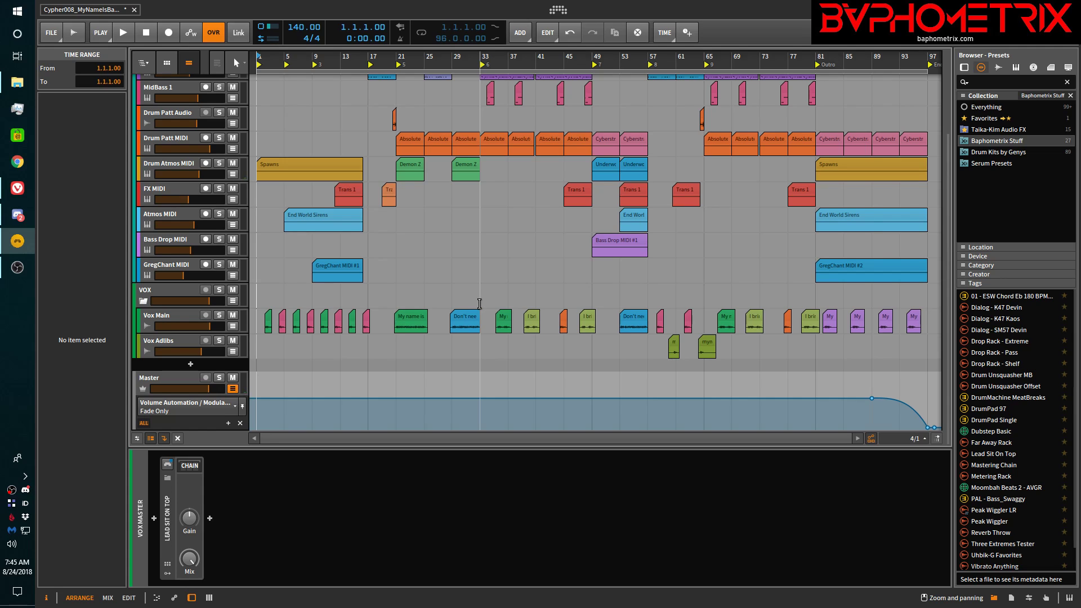
# Show the Vox Main track's automation lanes and its device chain to review the effect automation
pyautogui.scroll(3, 479, 303)
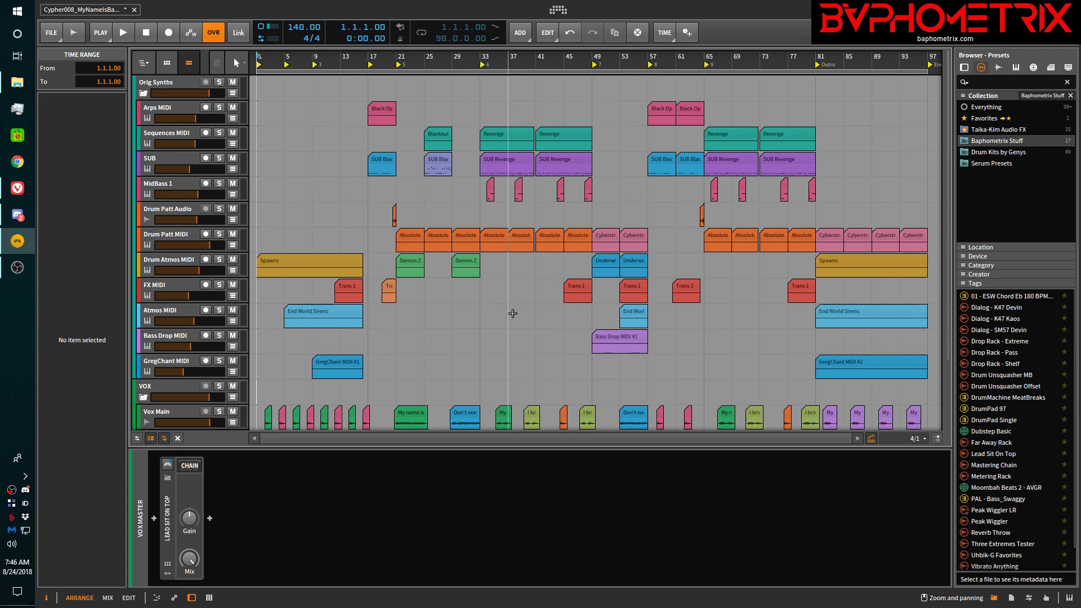
pyautogui.scroll(-3, 512, 313)
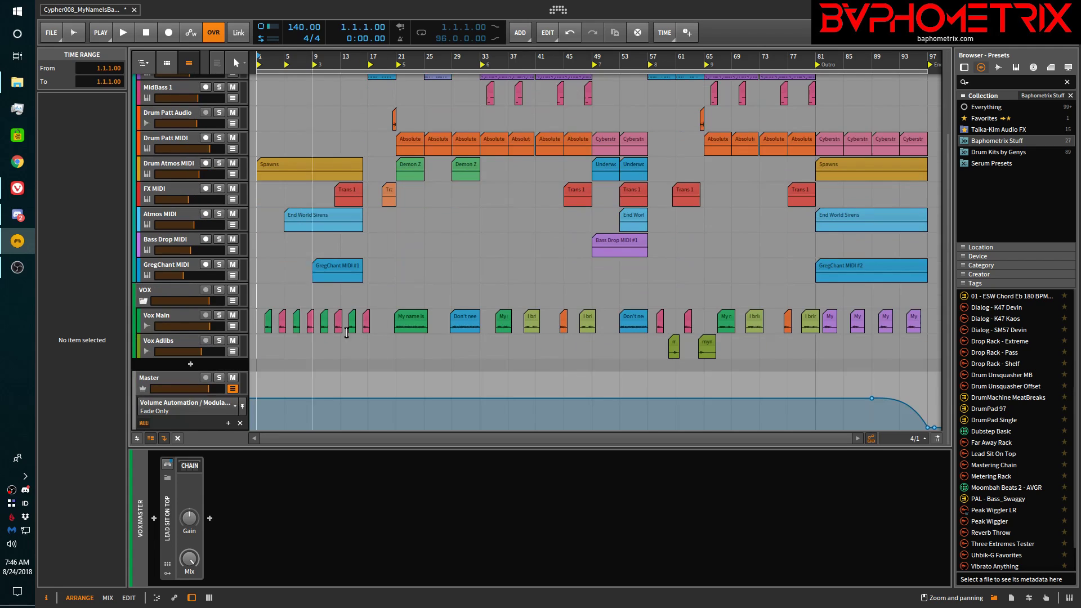
pyautogui.click(233, 326)
pyautogui.scroll(-5, 392, 333)
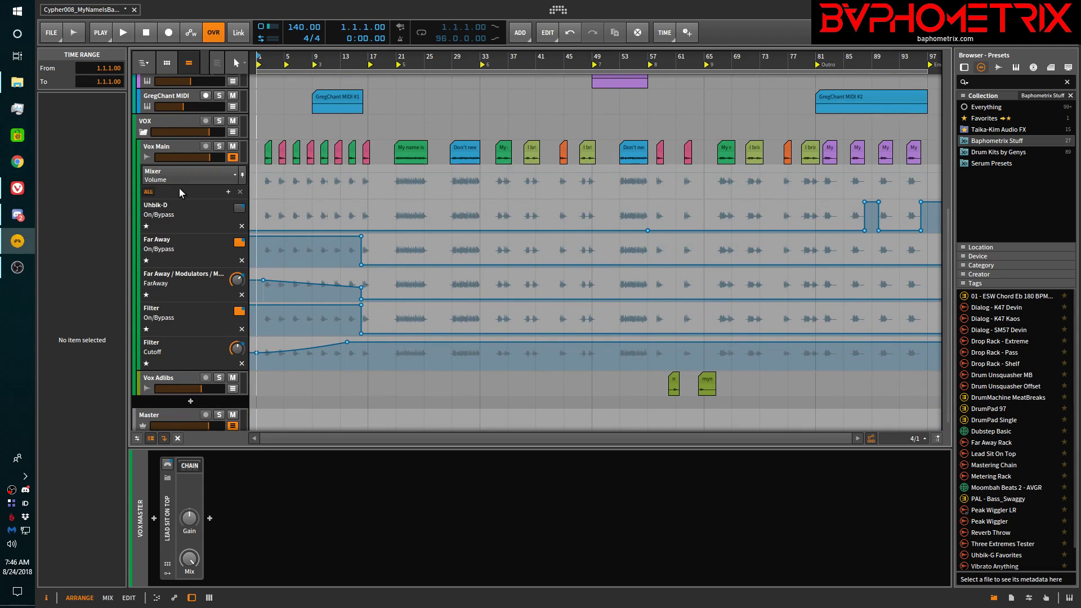
pyautogui.click(186, 147)
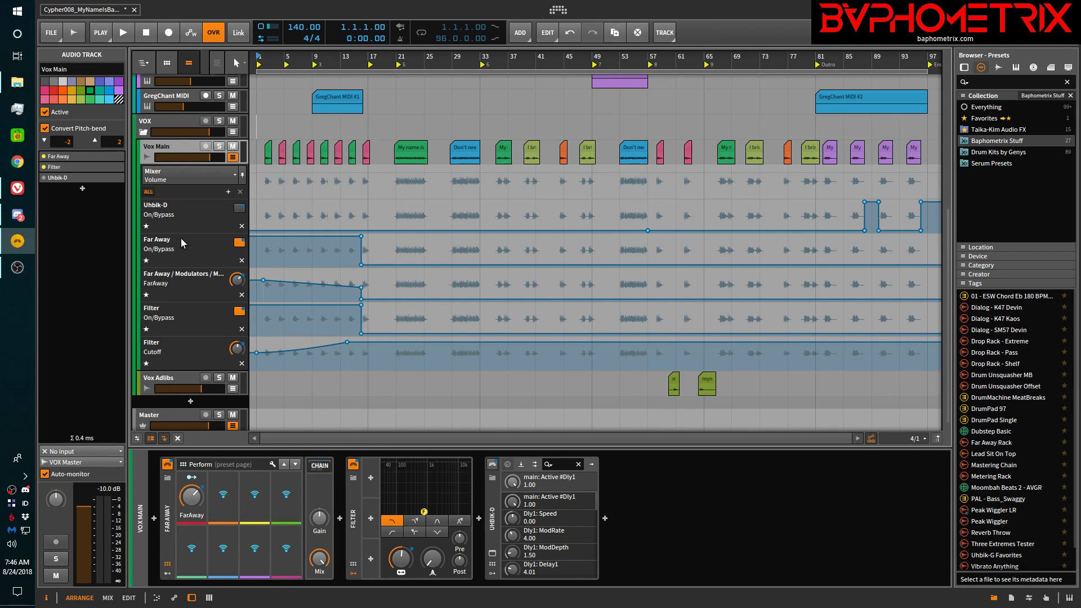
# Inspect the VOX group's nested Lead Sit On Top, ST Delay Comp and Stereo Delays chains, and hide the Vox Main automation lanes
pyautogui.click(194, 121)
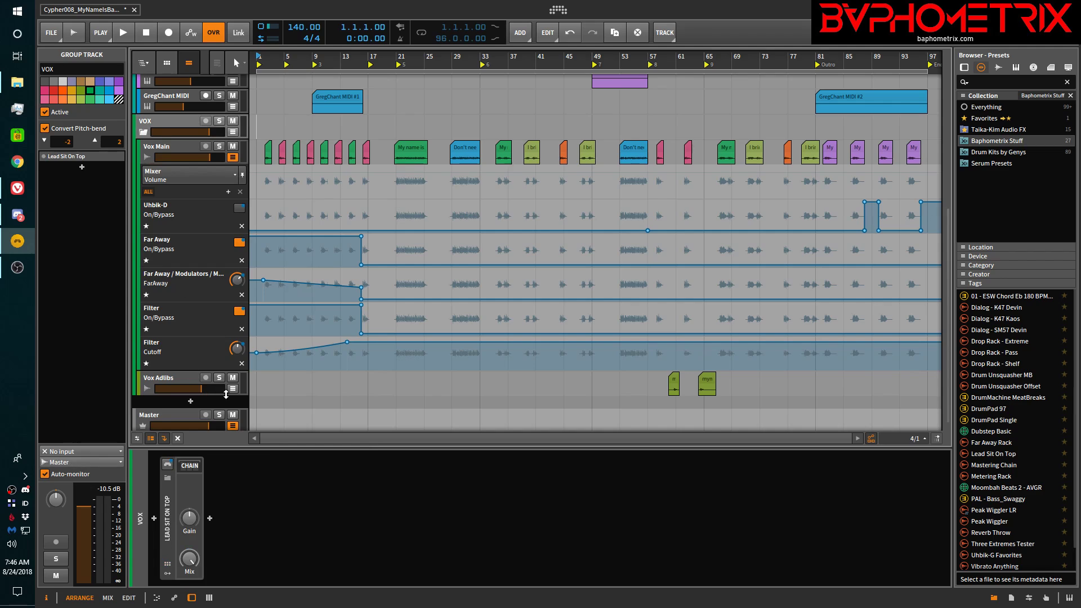
pyautogui.click(191, 466)
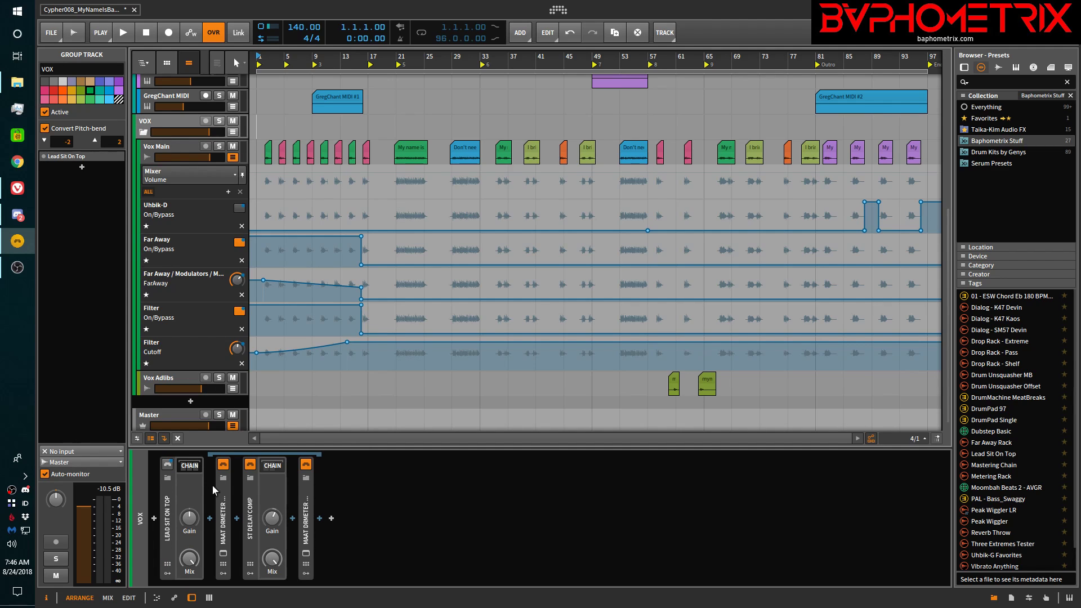
pyautogui.click(271, 467)
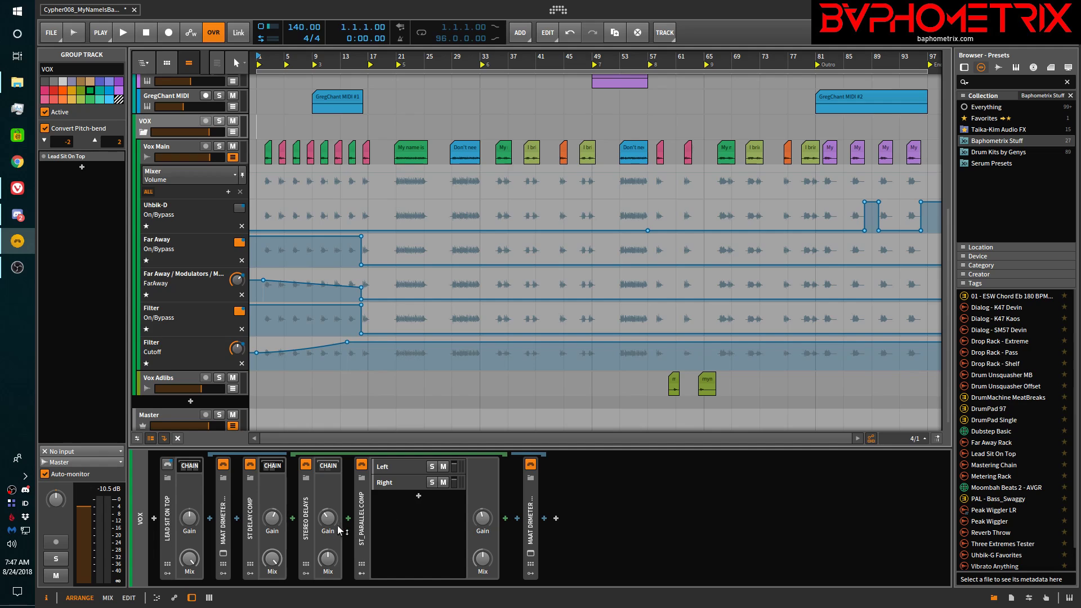
pyautogui.click(327, 466)
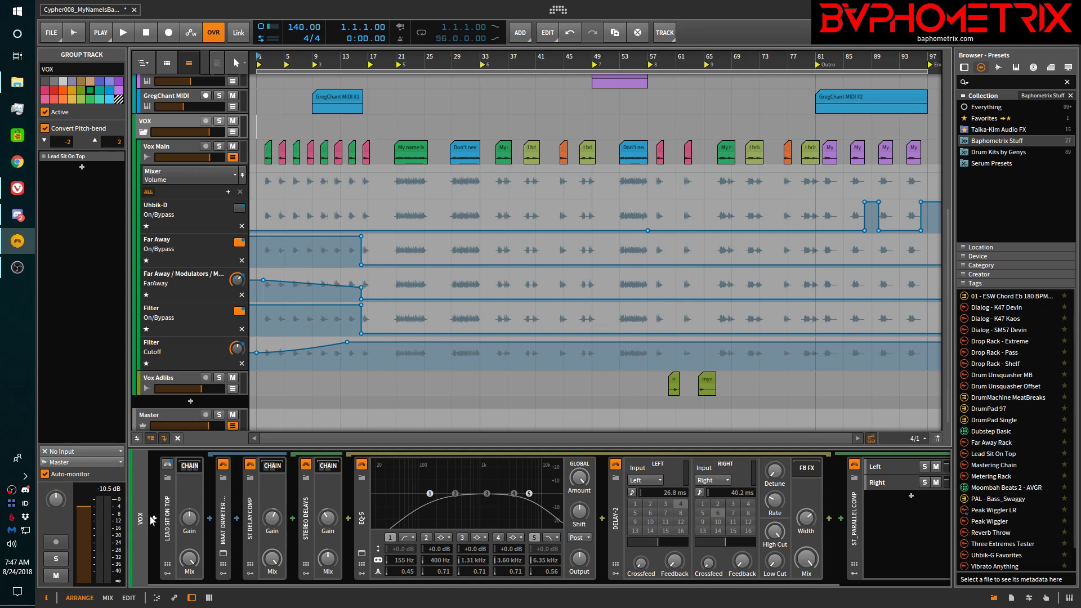
pyautogui.click(190, 466)
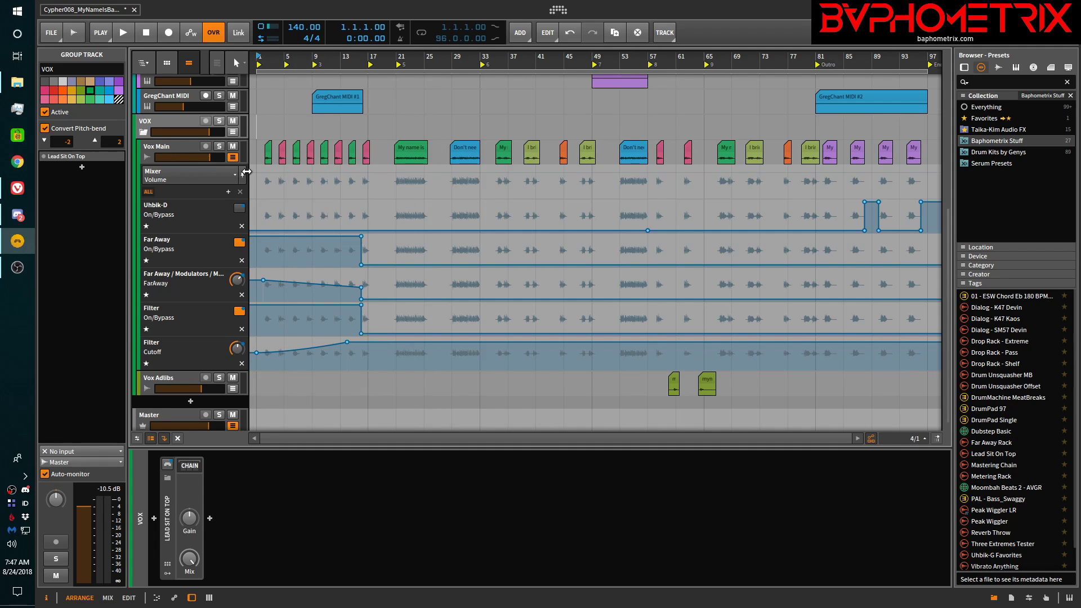
pyautogui.click(233, 157)
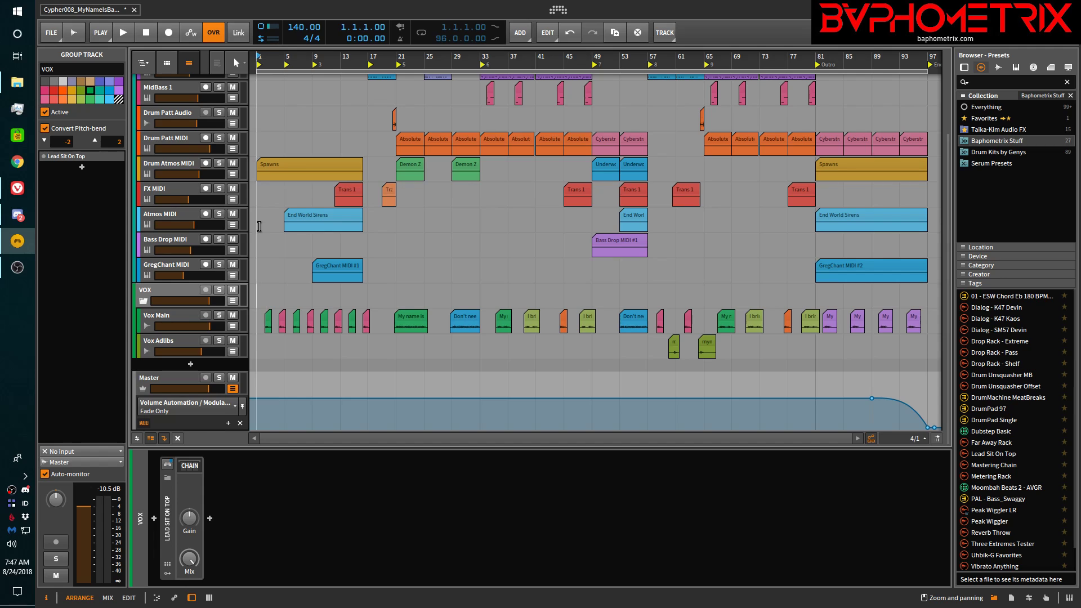
# Show the Sequences MIDI track's automation lanes and select its FX Selector device to review them
pyautogui.scroll(3, 396, 226)
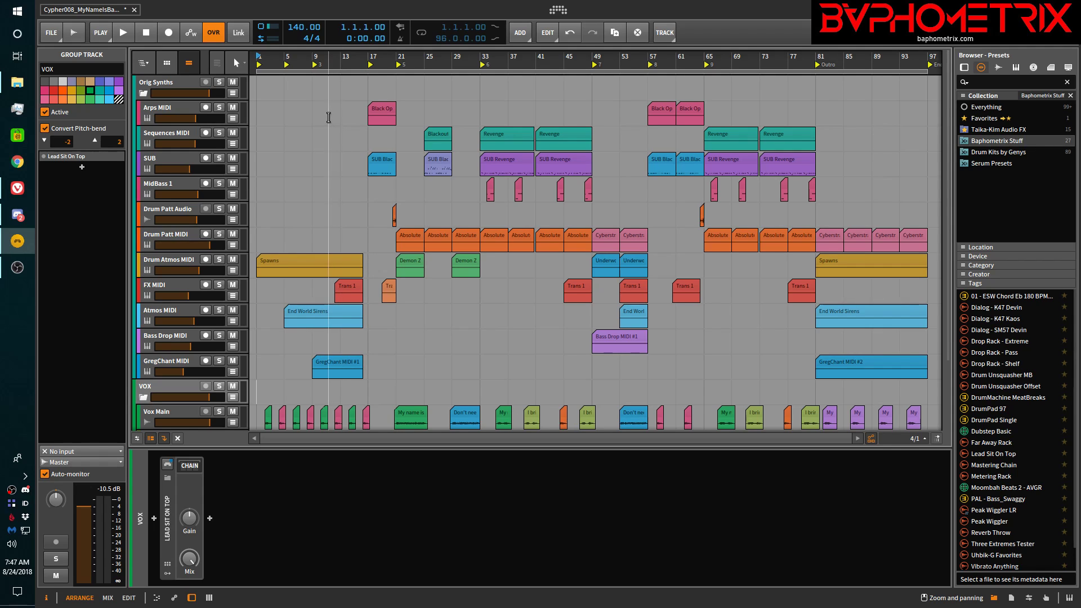
pyautogui.click(173, 133)
pyautogui.click(233, 144)
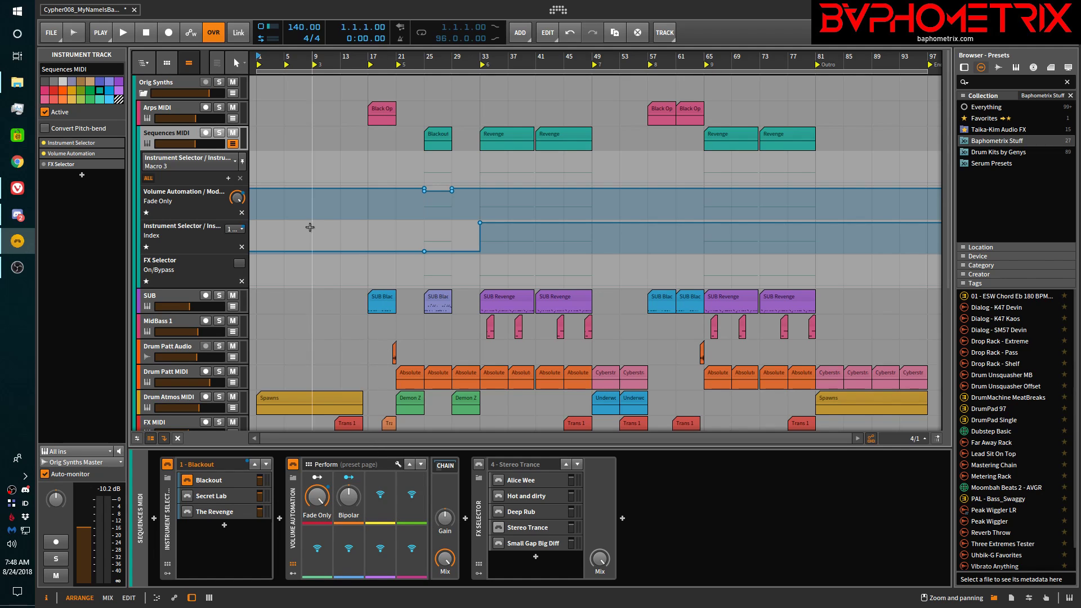
pyautogui.click(479, 512)
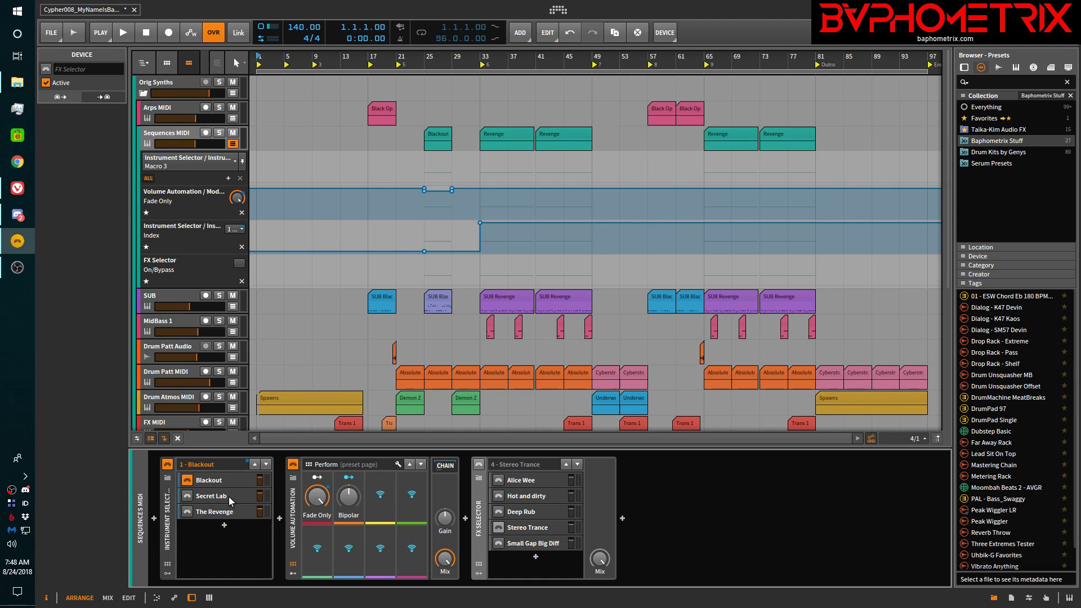
# Hide the Sequences MIDI track's automation lanes and review the commands available for the track, including Activate/Deactivate Instrument Track
pyautogui.click(232, 144)
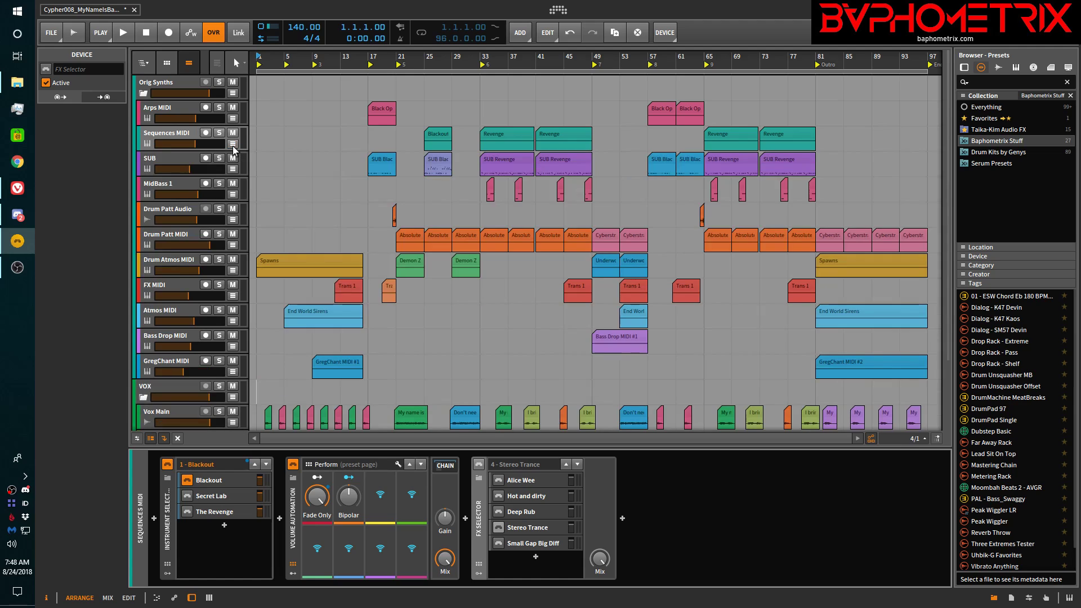
pyautogui.click(171, 133)
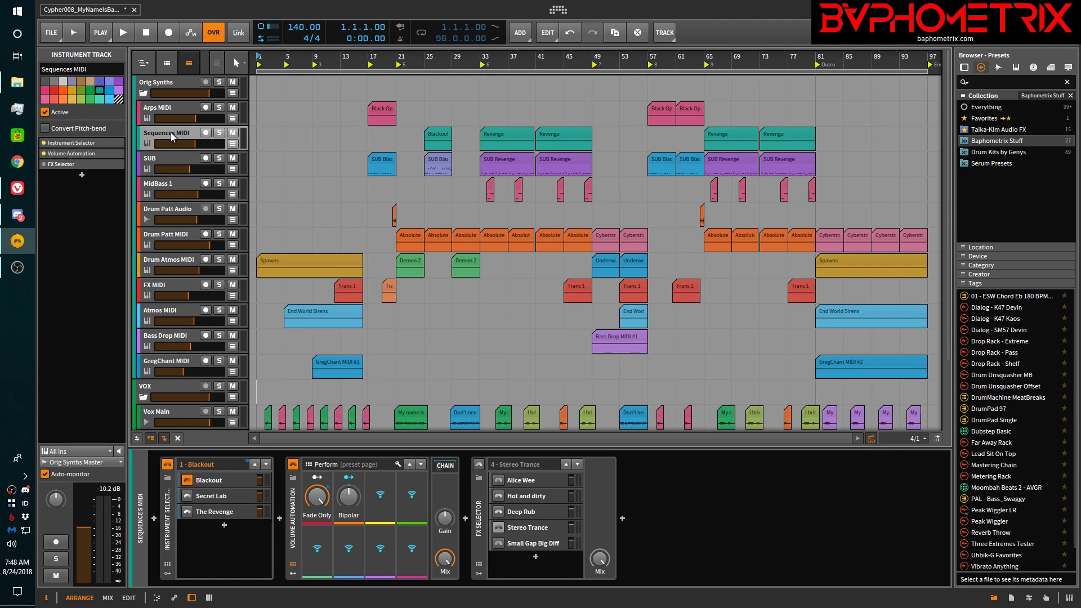
pyautogui.rightClick(171, 133)
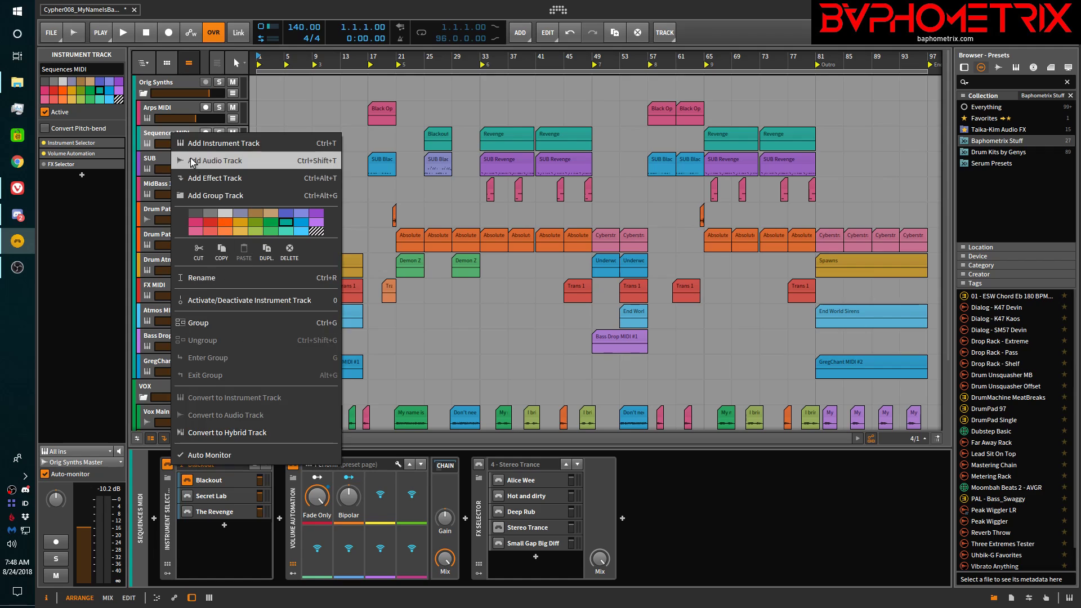
pyautogui.click(165, 129)
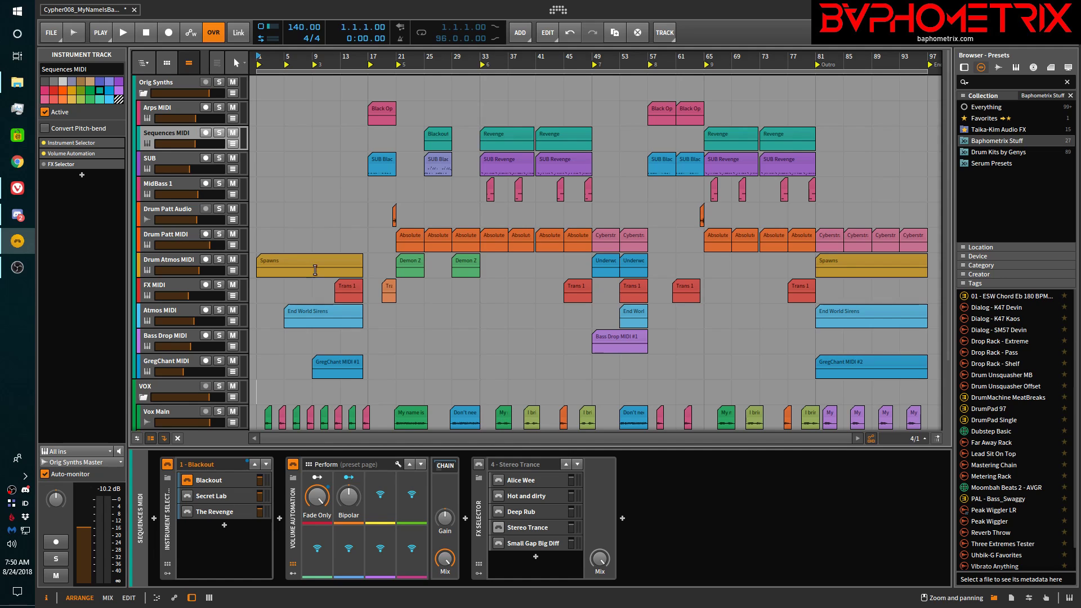
pyautogui.rightClick(157, 134)
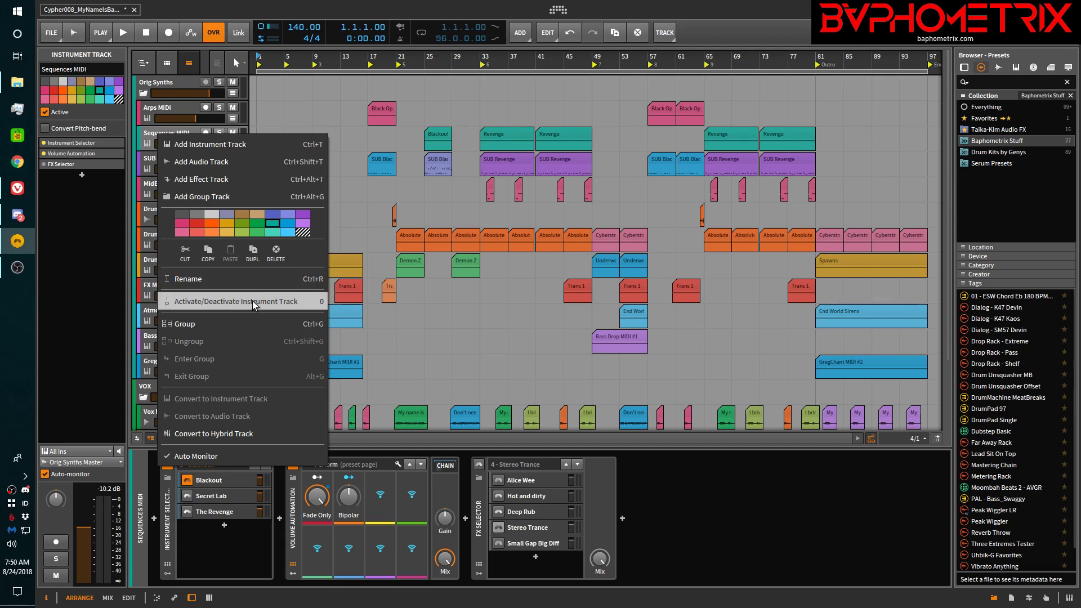
pyautogui.click(157, 133)
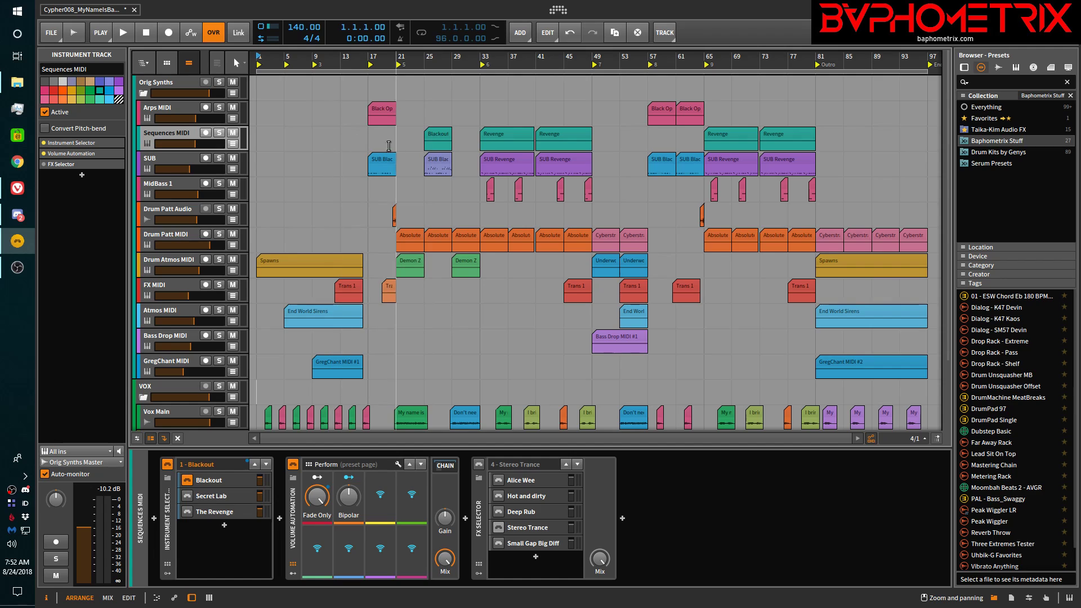
pyautogui.rightClick(167, 131)
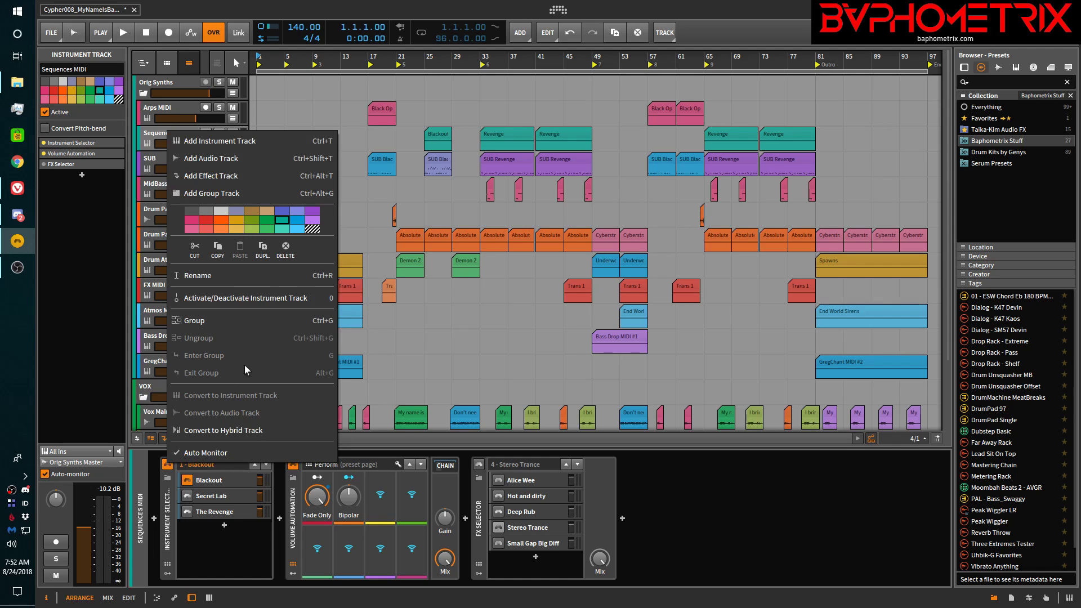
pyautogui.click(156, 131)
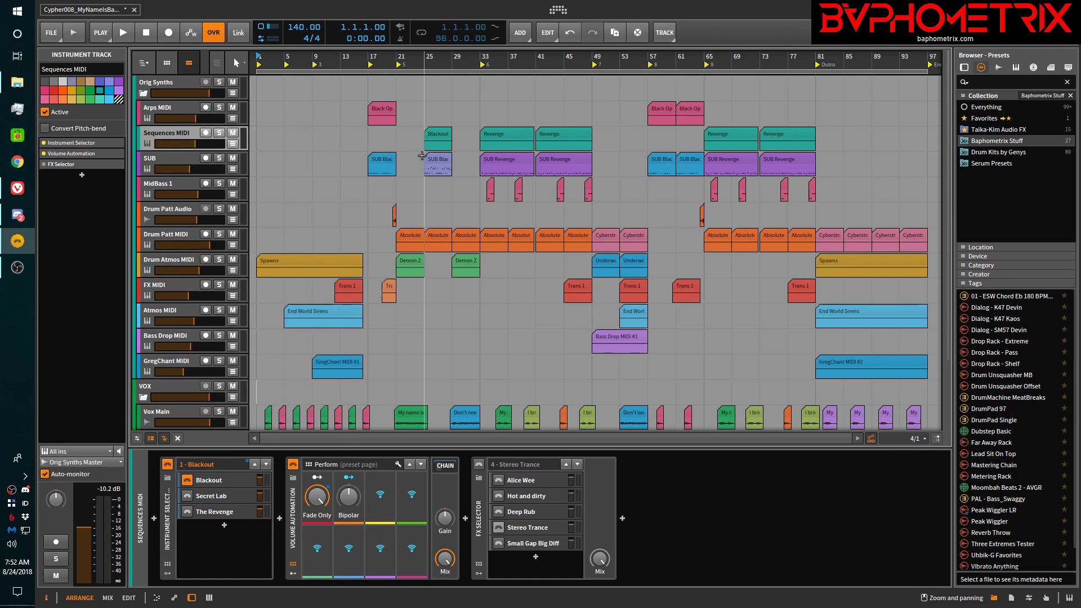
# Select the time range from bar 17 to bar 49 on Sequences MIDI and examine the Bounce commands available for it
pyautogui.click(440, 139)
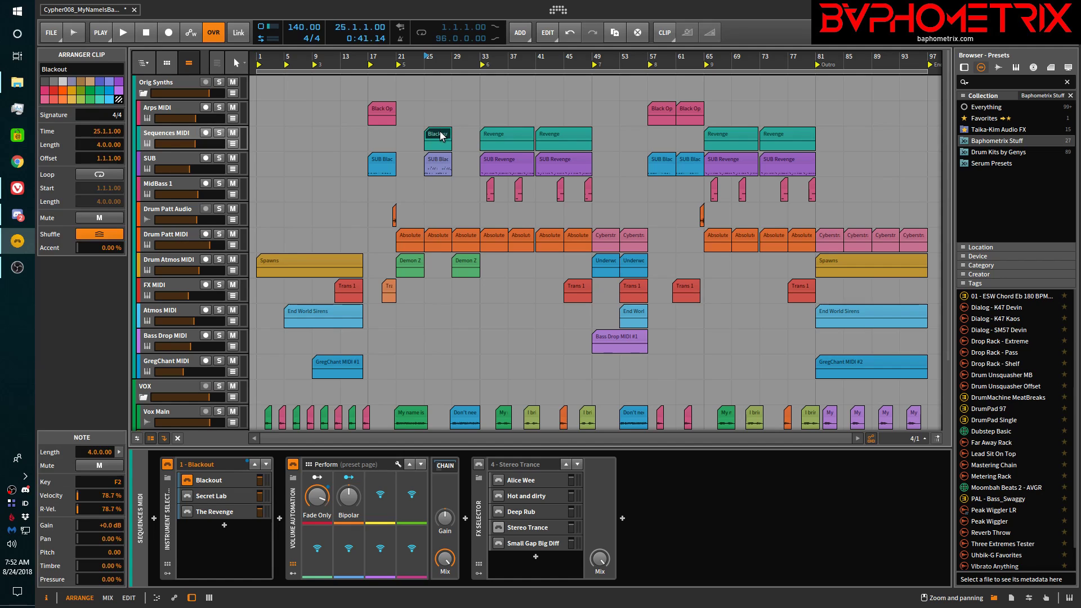
pyautogui.moveTo(369, 142); pyautogui.dragTo(589, 140)
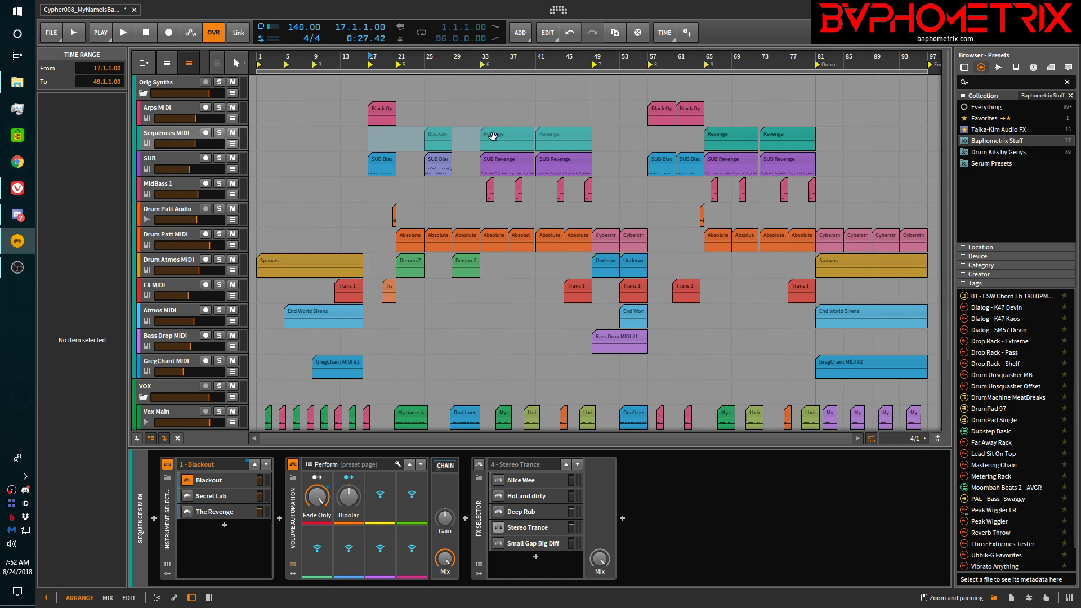
pyautogui.click(664, 32)
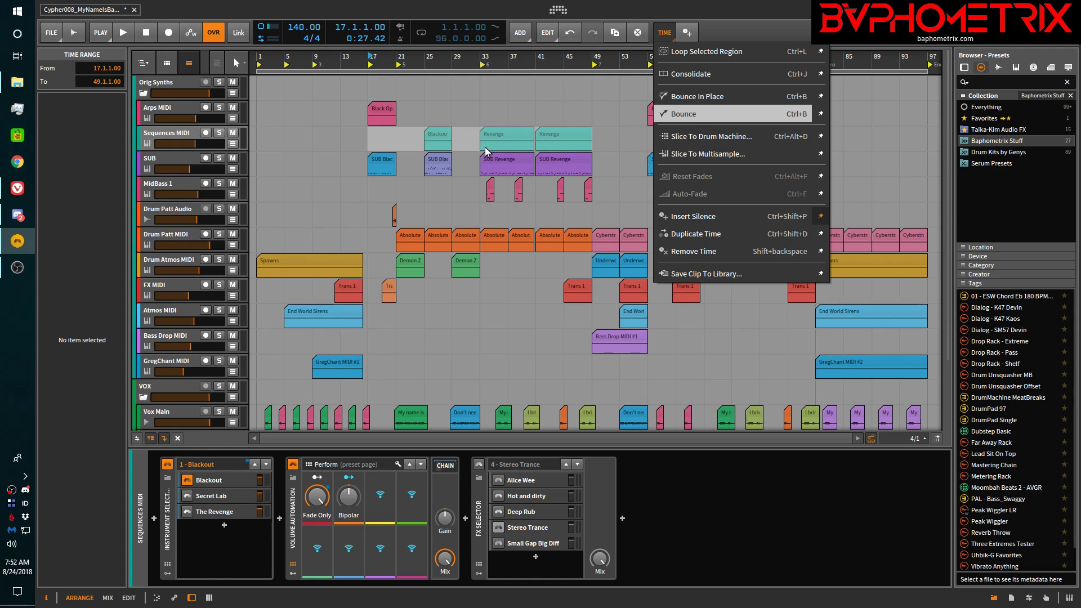
pyautogui.click(442, 142)
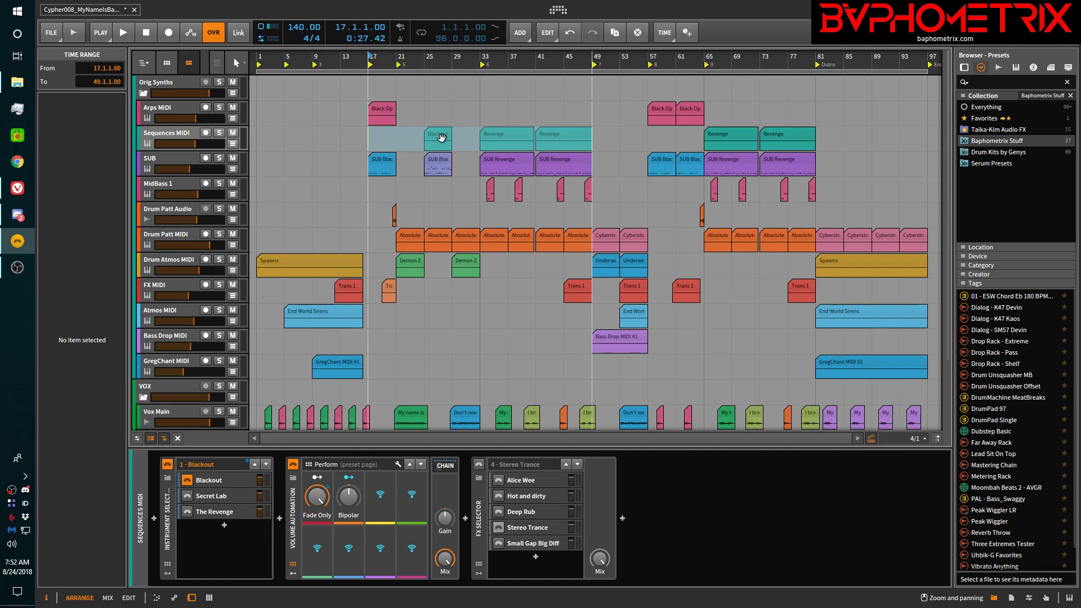
pyautogui.rightClick(383, 146)
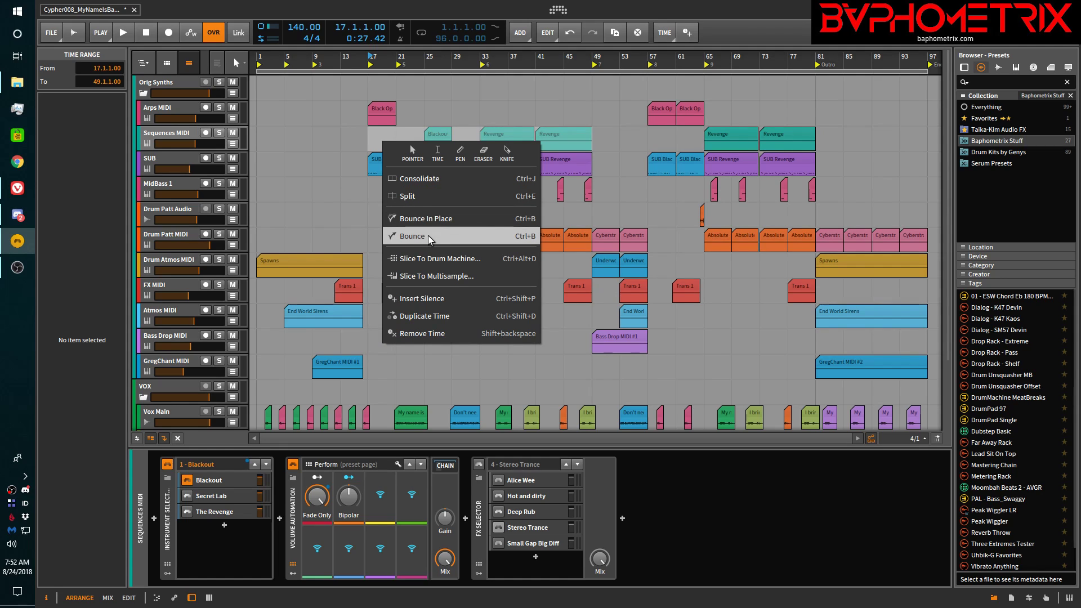
pyautogui.click(503, 103)
# Select the Blackout clip and the Revenge clip at bar 33 on Sequences MIDI, and check the Revenge clip's bounce commands
pyautogui.click(439, 133)
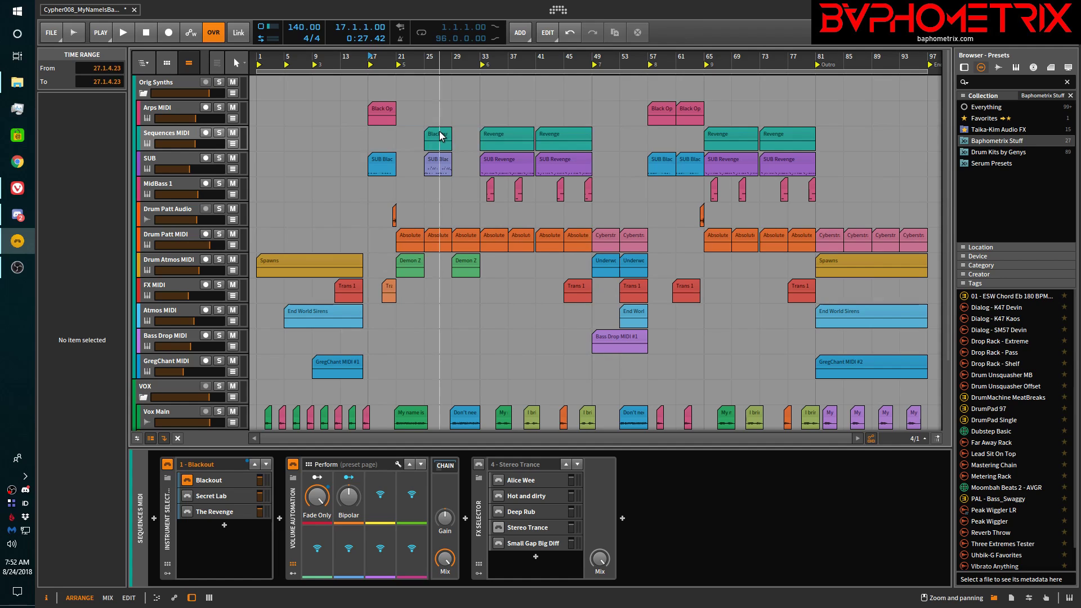
pyautogui.click(439, 135)
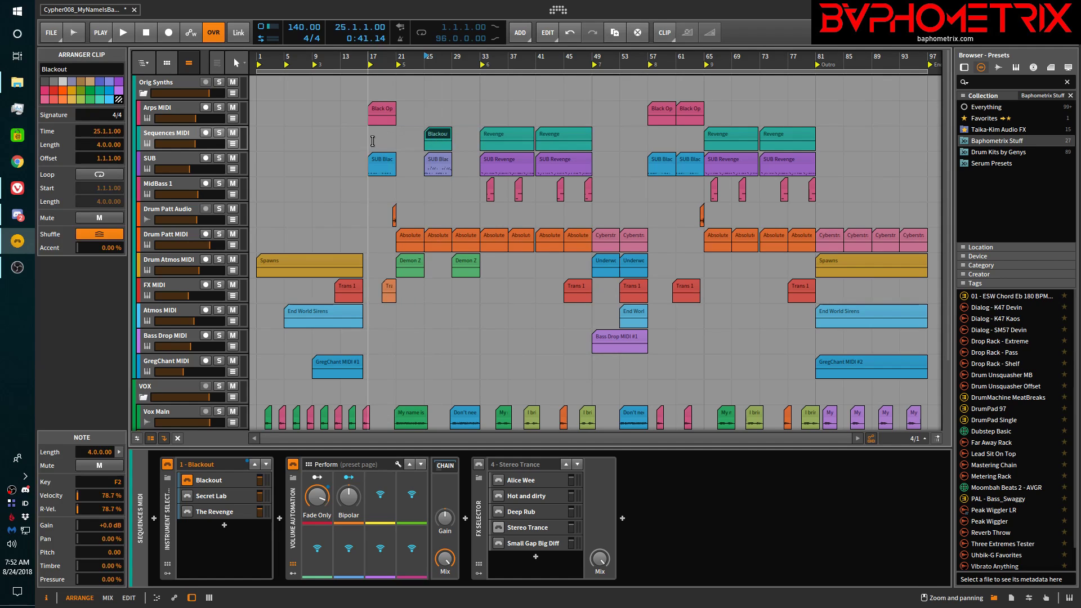
pyautogui.click(496, 136)
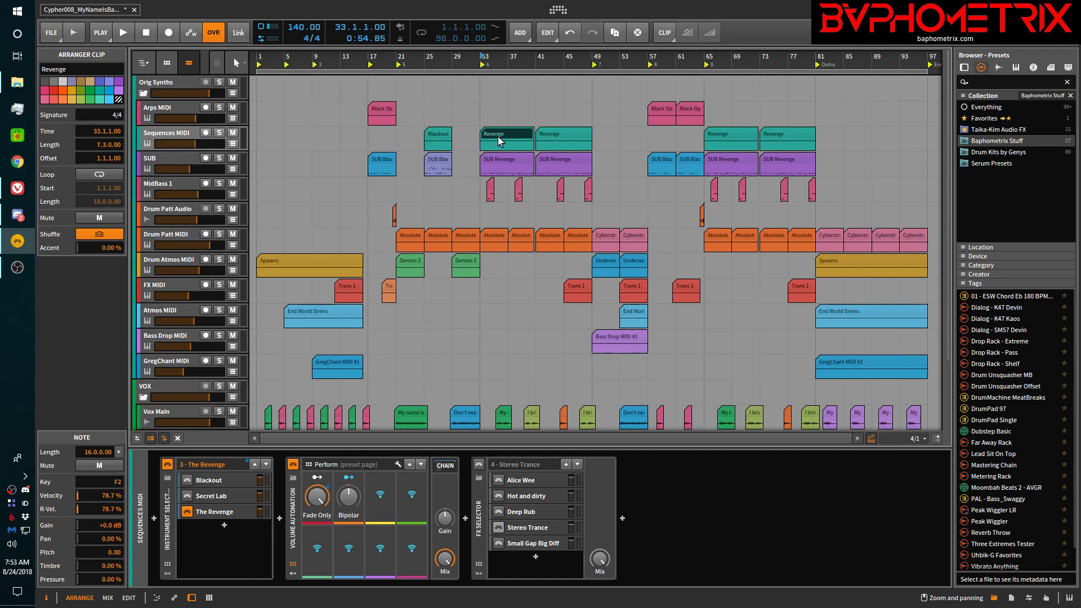
pyautogui.rightClick(515, 134)
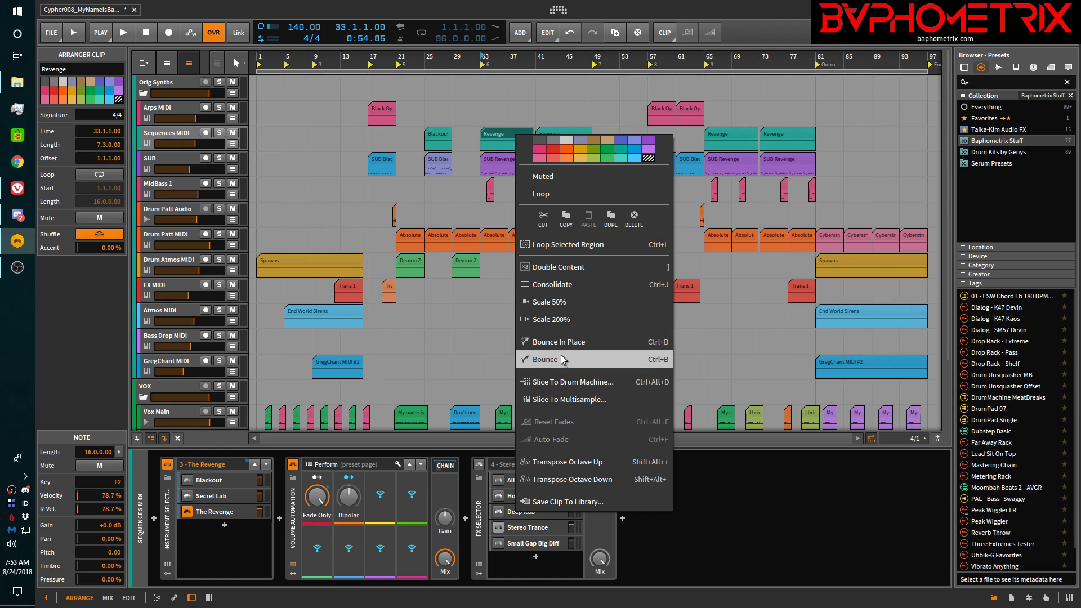
pyautogui.click(495, 135)
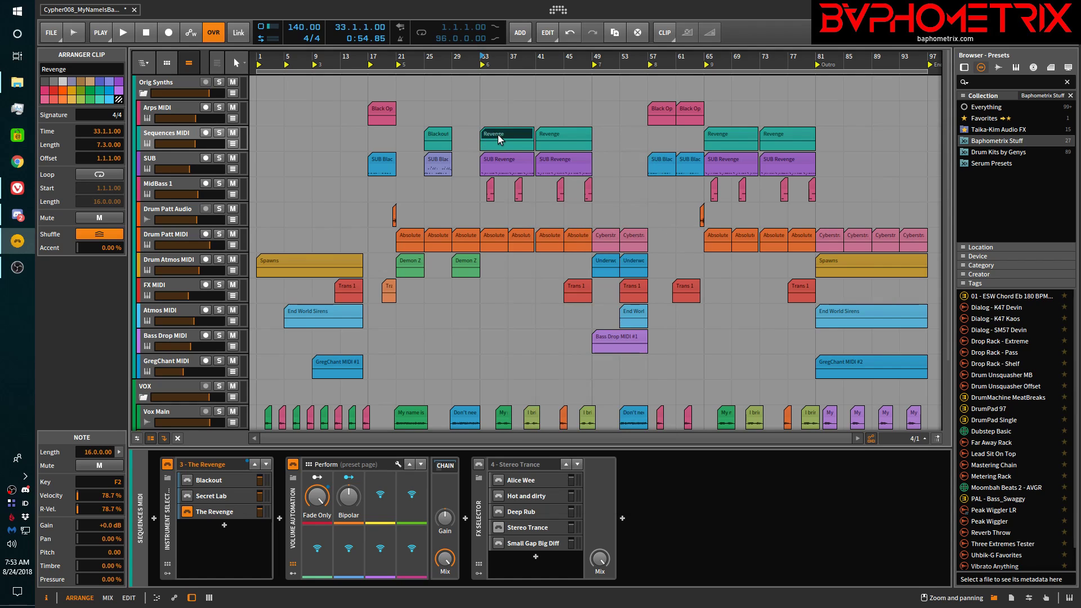
pyautogui.click(666, 32)
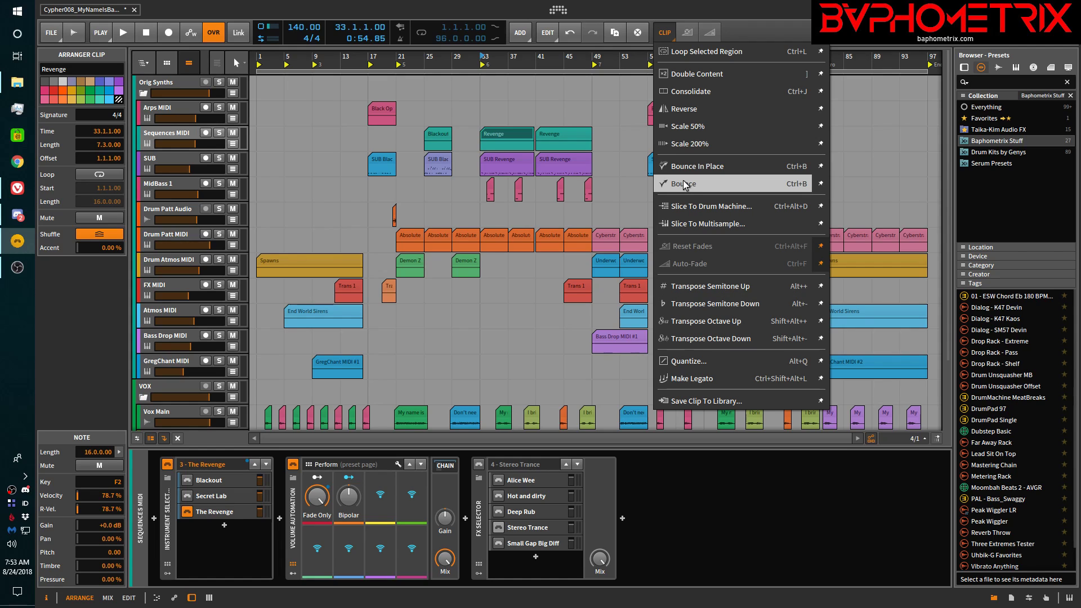
pyautogui.click(506, 131)
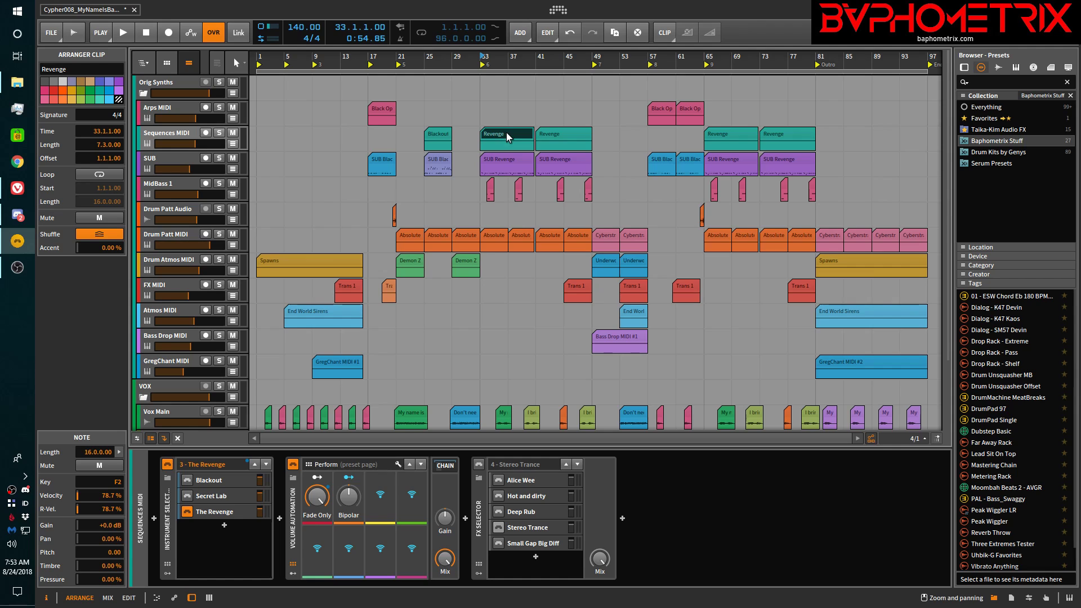
# Bounce the Revenge clip at bar 33 to a new audio track with Post-Fader source and 24-bit depth, and select the bounced clip
pyautogui.rightClick(506, 133)
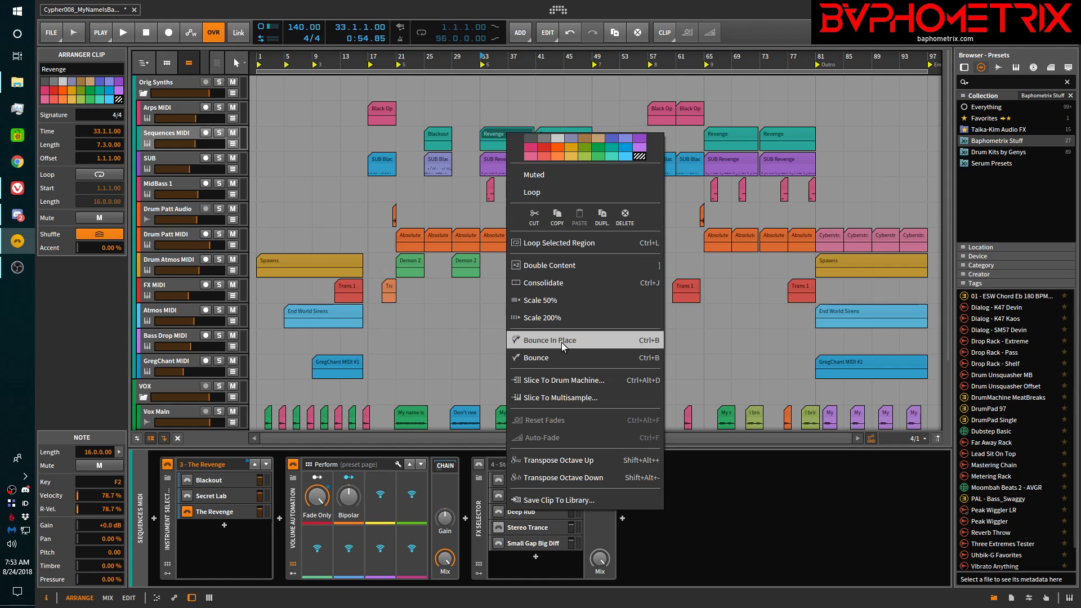
pyautogui.click(552, 358)
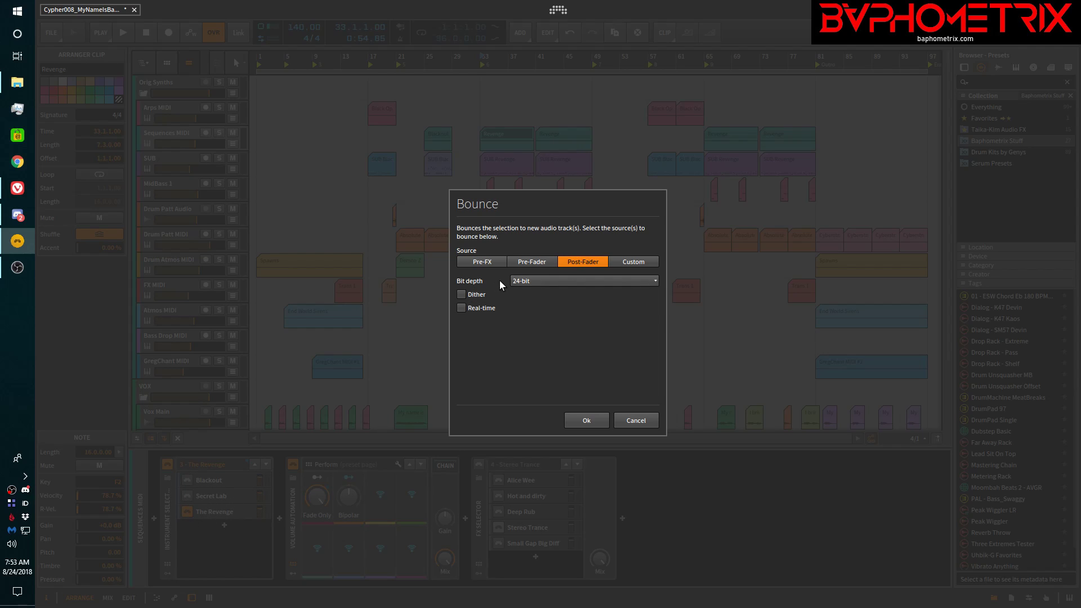
pyautogui.click(533, 281)
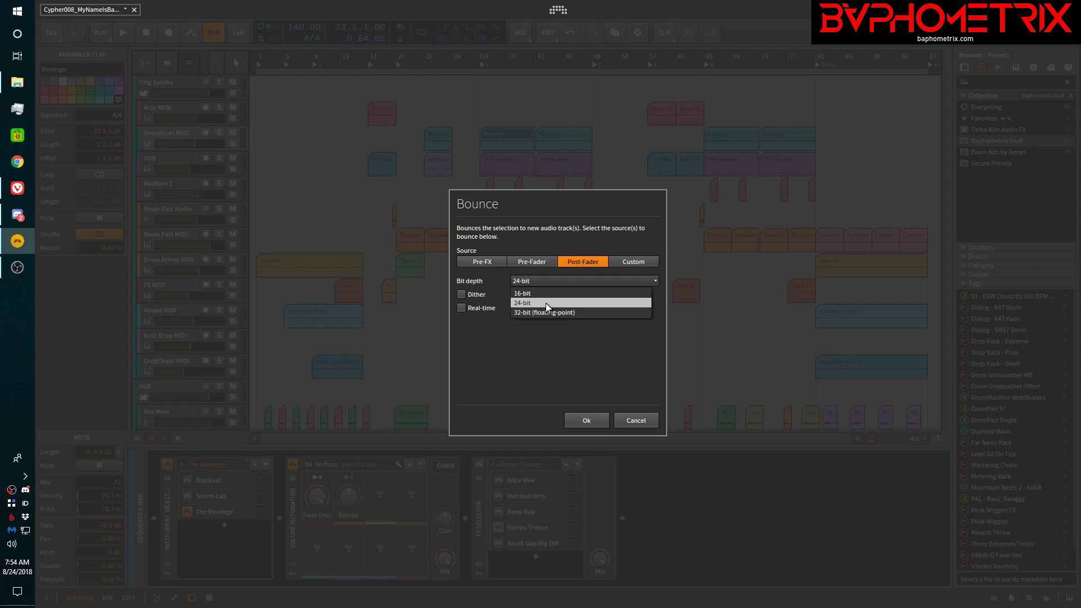
pyautogui.click(545, 303)
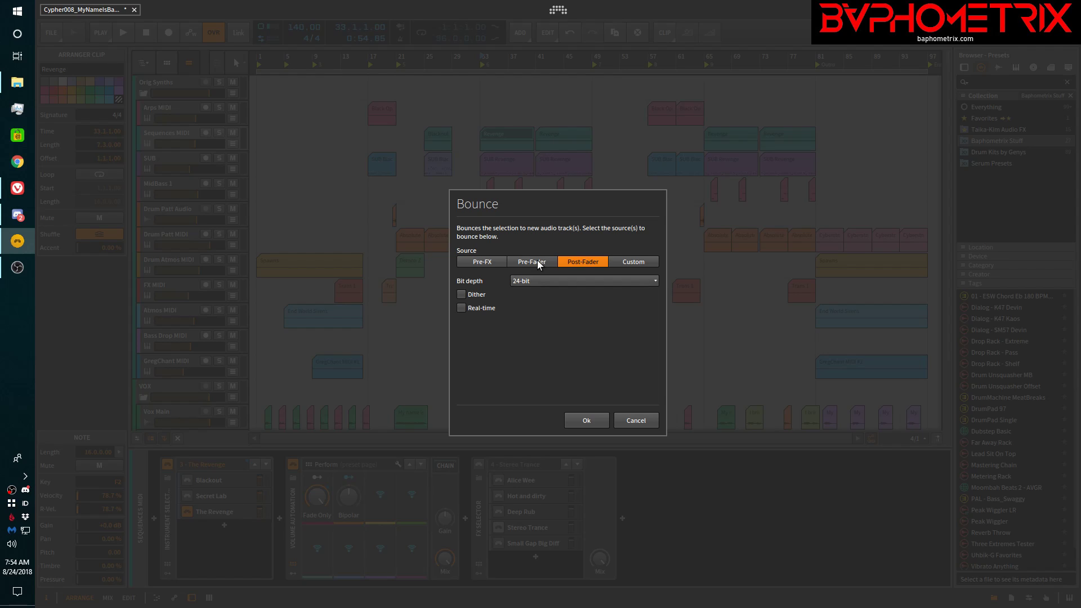
pyautogui.click(587, 422)
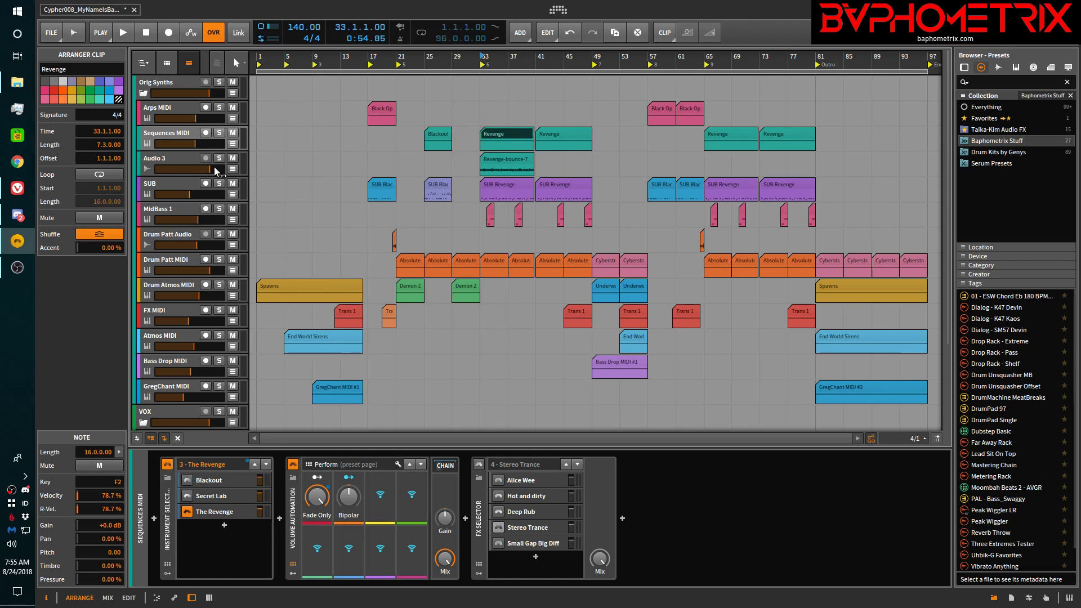
pyautogui.click(191, 163)
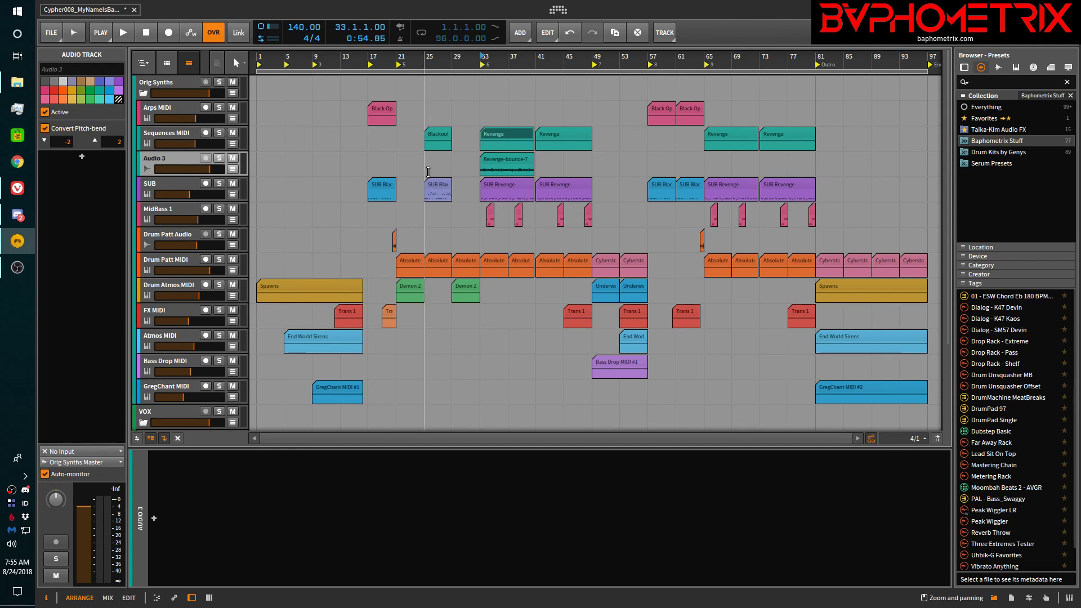
pyautogui.click(501, 161)
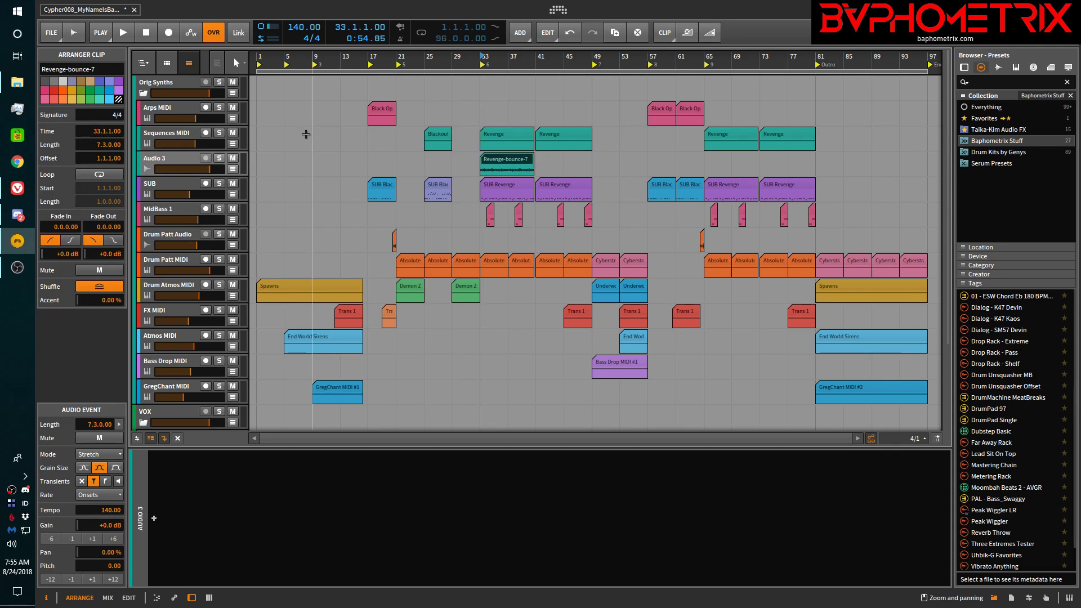
# Deactivate the Sequences MIDI instrument track
pyautogui.click(175, 136)
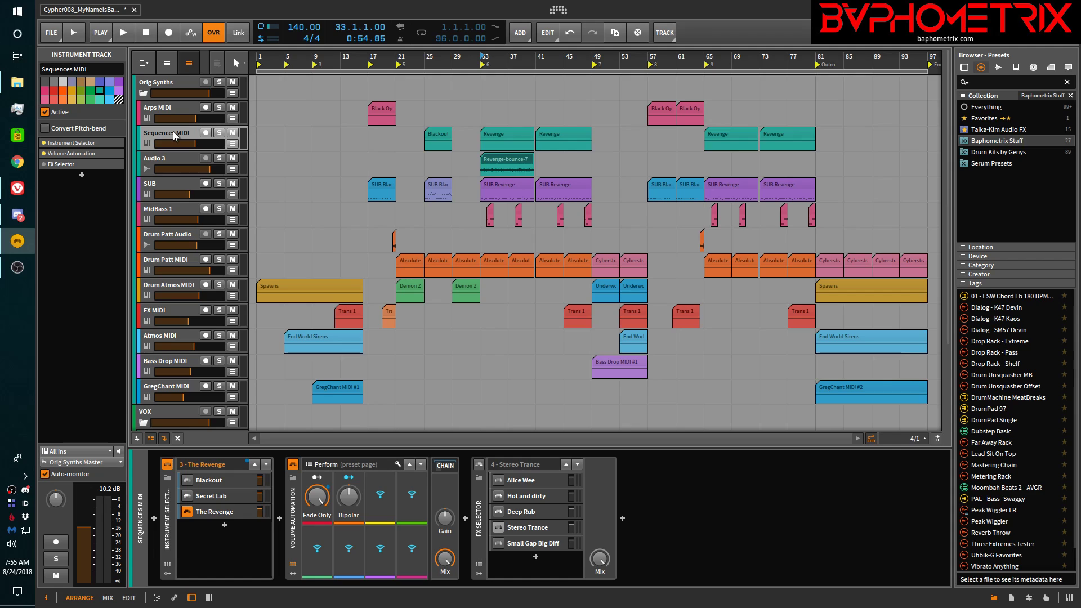
pyautogui.click(666, 29)
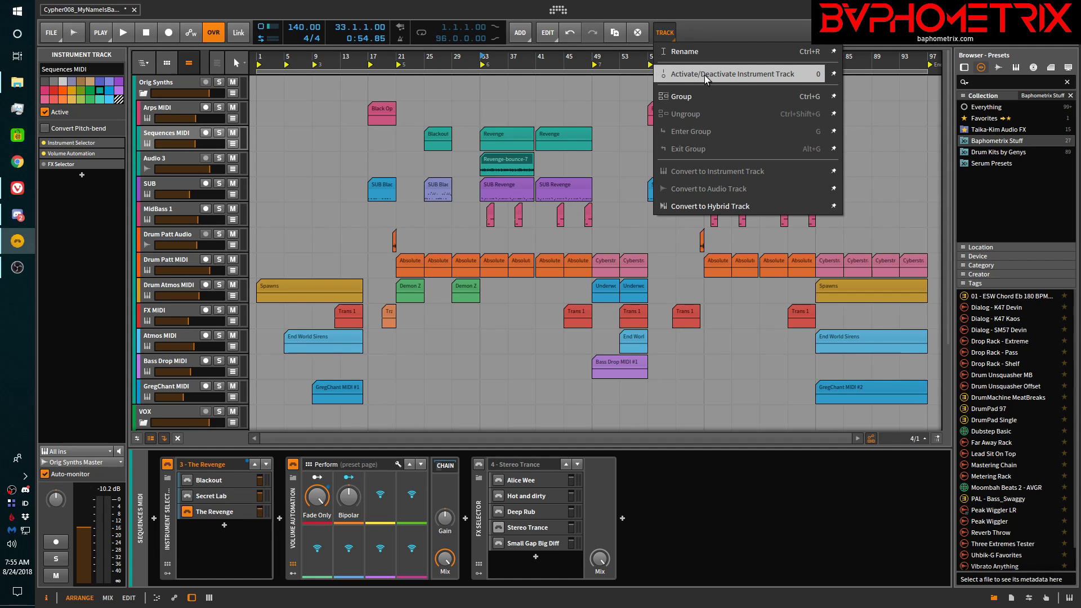
pyautogui.click(710, 29)
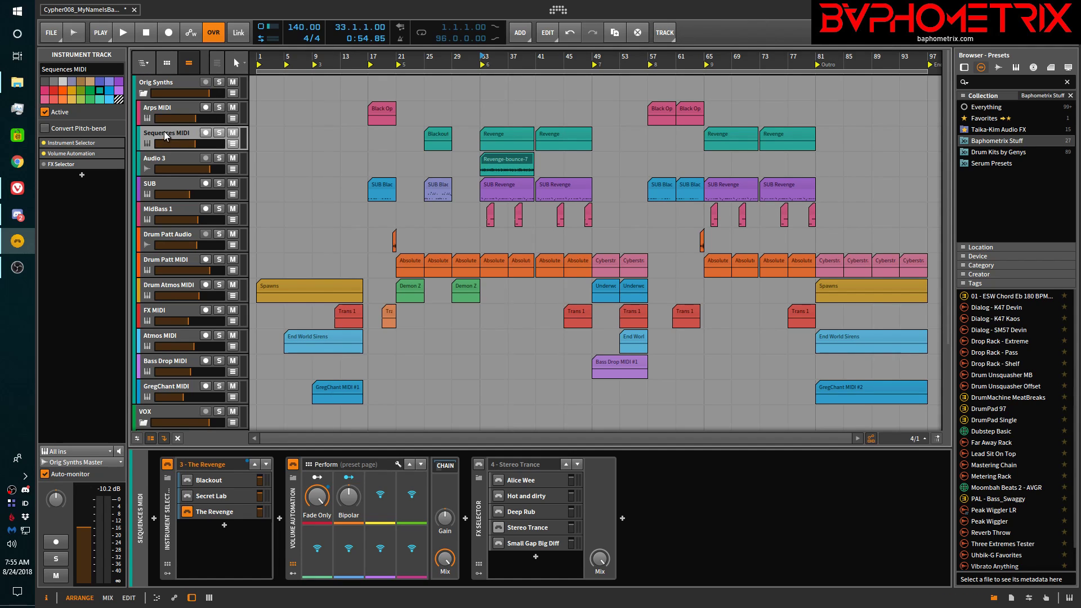
pyautogui.press('Delete')
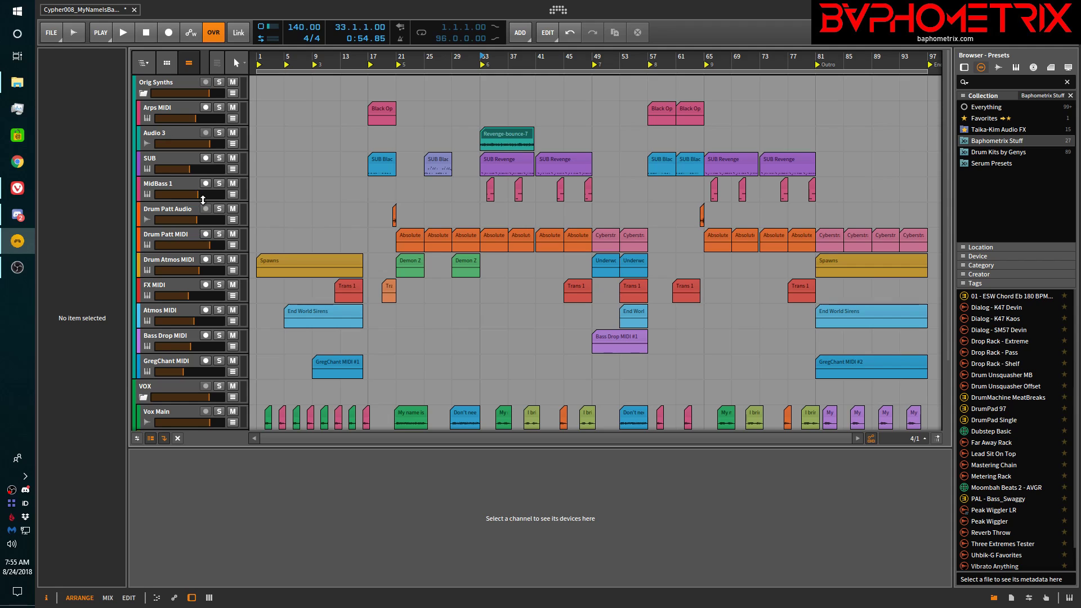
# Show the deactivated tracks in the arrangement and select the Sequences MIDI track
pyautogui.click(177, 439)
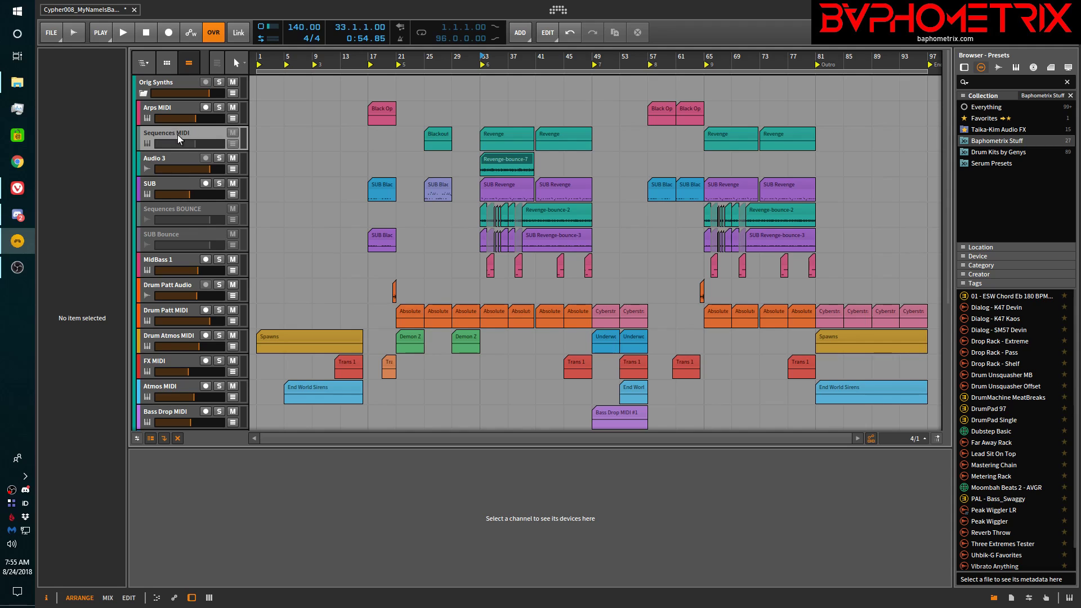
pyautogui.click(178, 439)
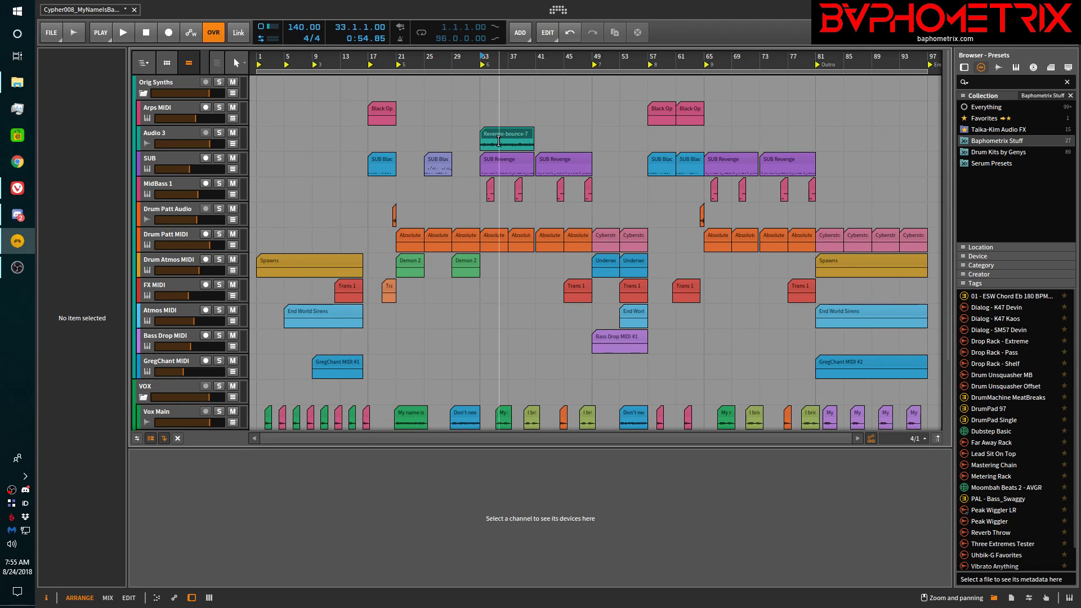
pyautogui.click(178, 437)
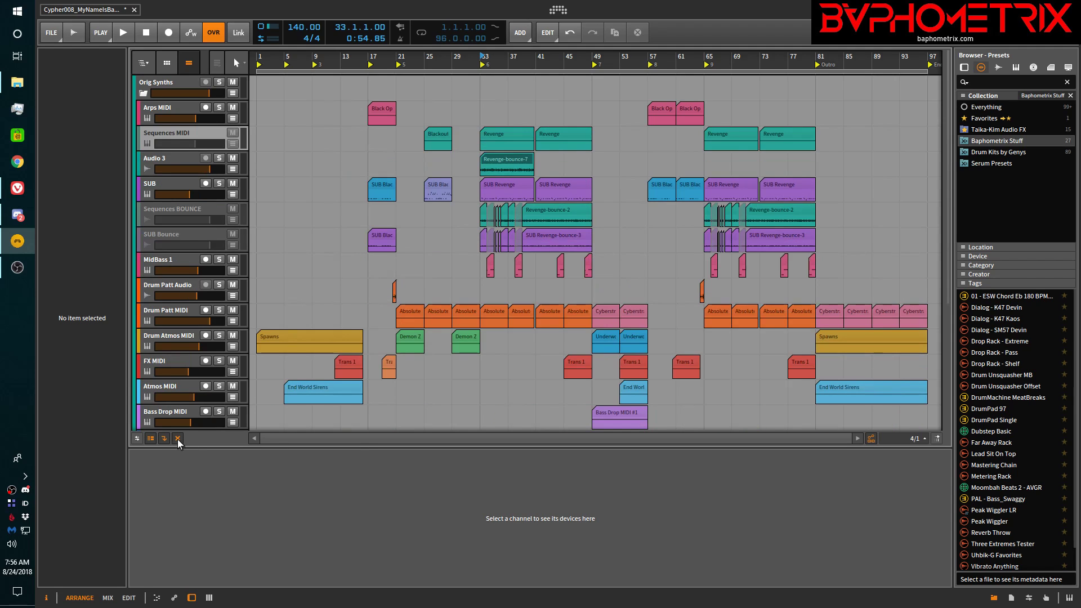
pyautogui.click(190, 134)
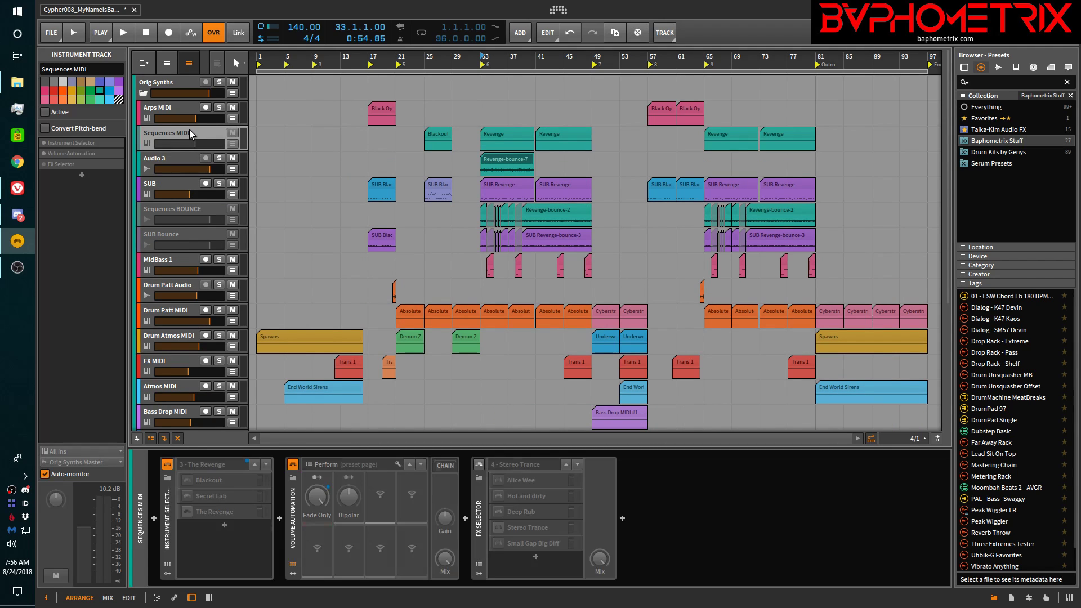
# Reactivate the Sequences MIDI track and delete the Audio 3 track holding the bounced Revenge clip
pyautogui.hotkey('alt', 'a')
pyautogui.click(185, 163)
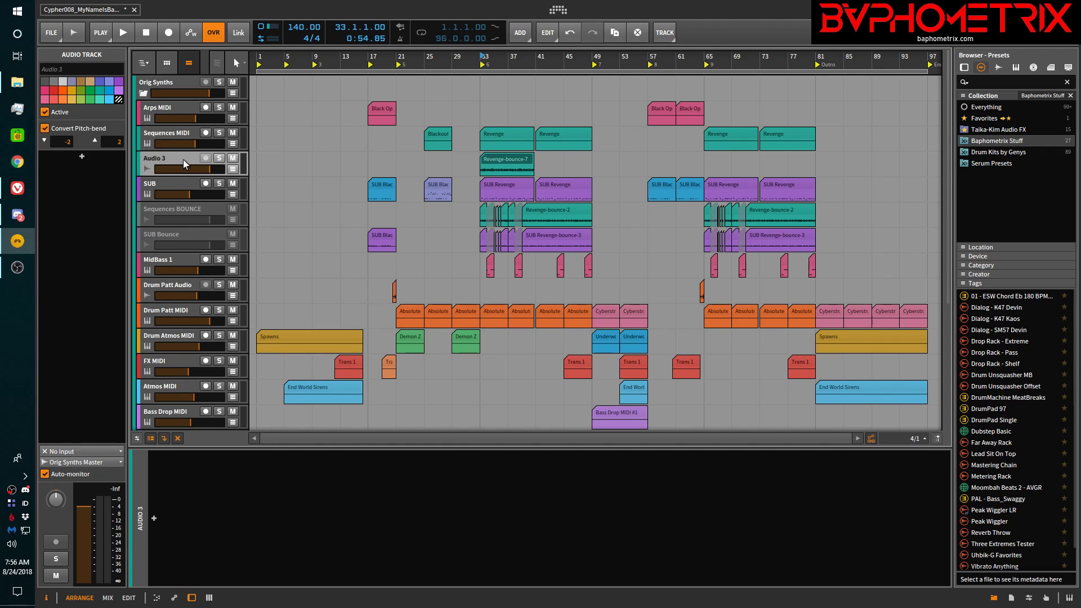
pyautogui.press('Delete')
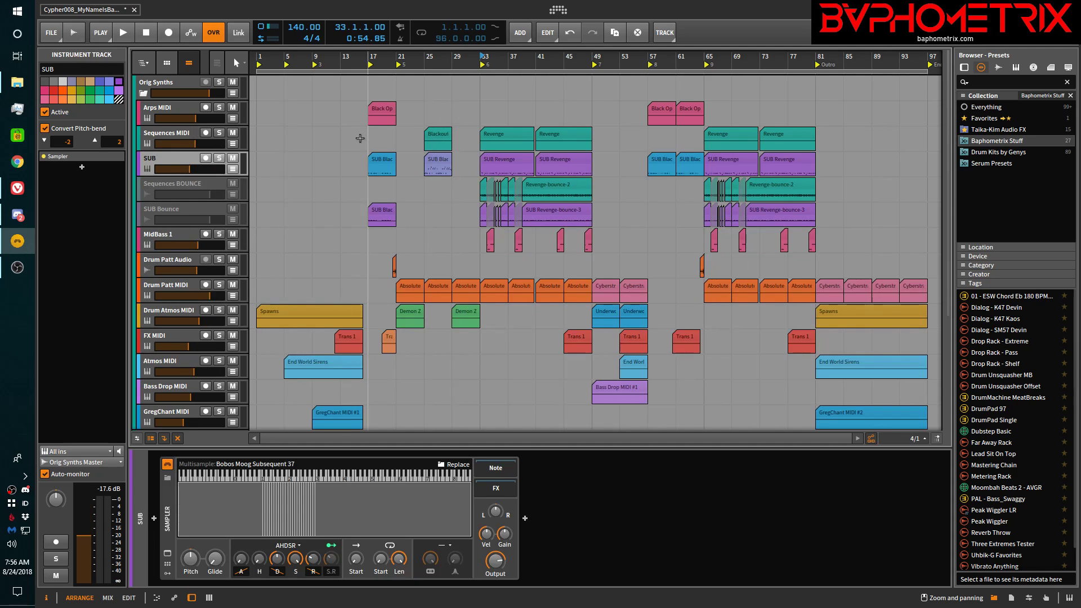
# Select the Sequences MIDI track and hide the deactivated tracks in the arrangement
pyautogui.click(174, 139)
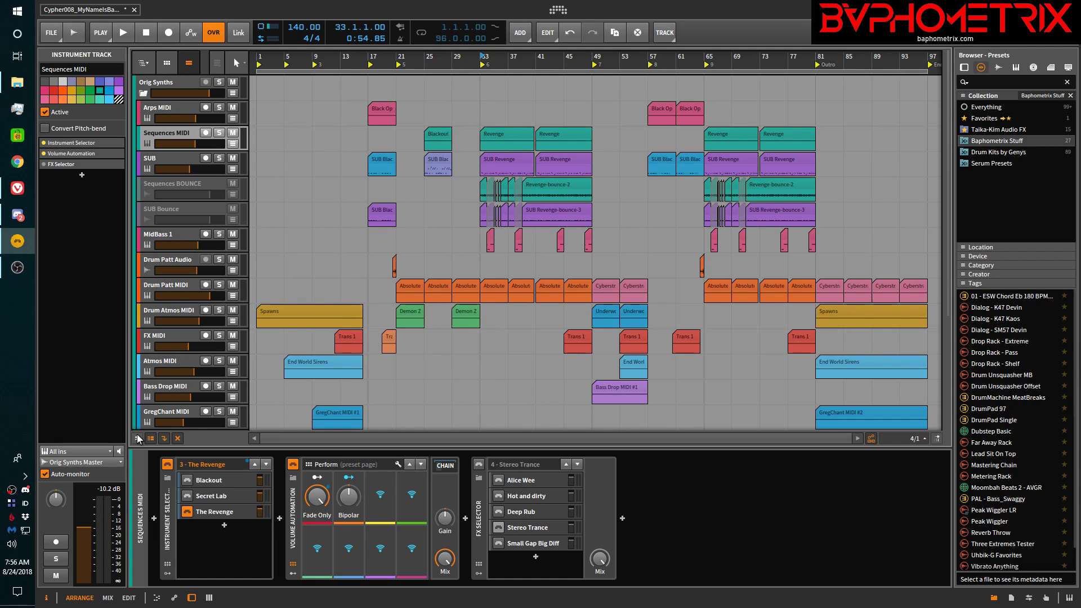
pyautogui.click(177, 439)
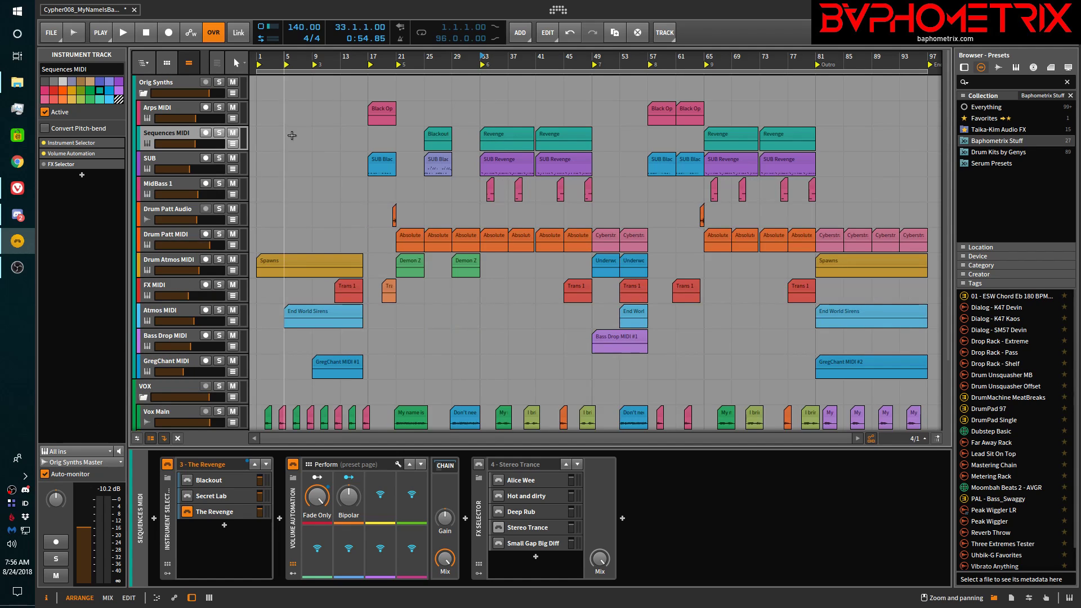
# Bounce the Revenge clips at bars 33, 41 and 65 to a new audio track, Post-Fader at 24-bit, and delete that track
pyautogui.click(509, 137)
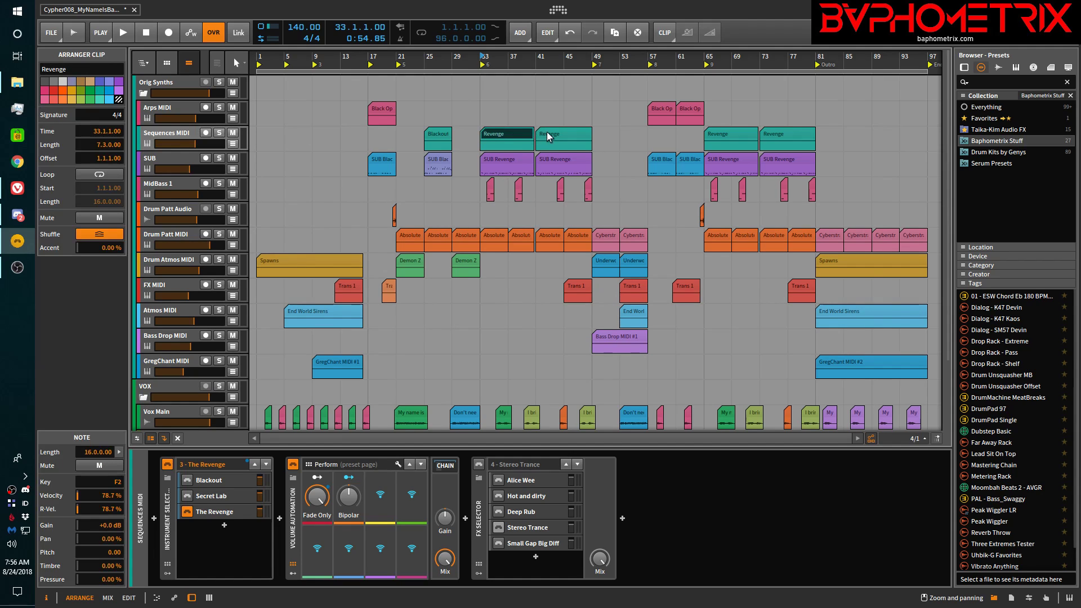
pyautogui.keyDown('shift'); pyautogui.click(721, 138); pyautogui.keyUp('shift')
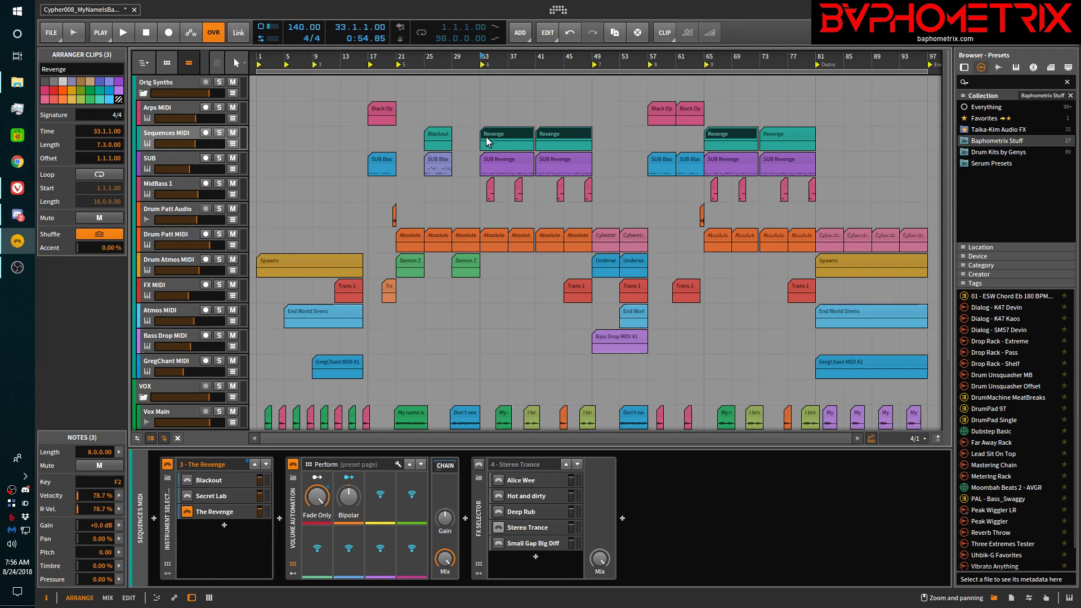
pyautogui.click(469, 138)
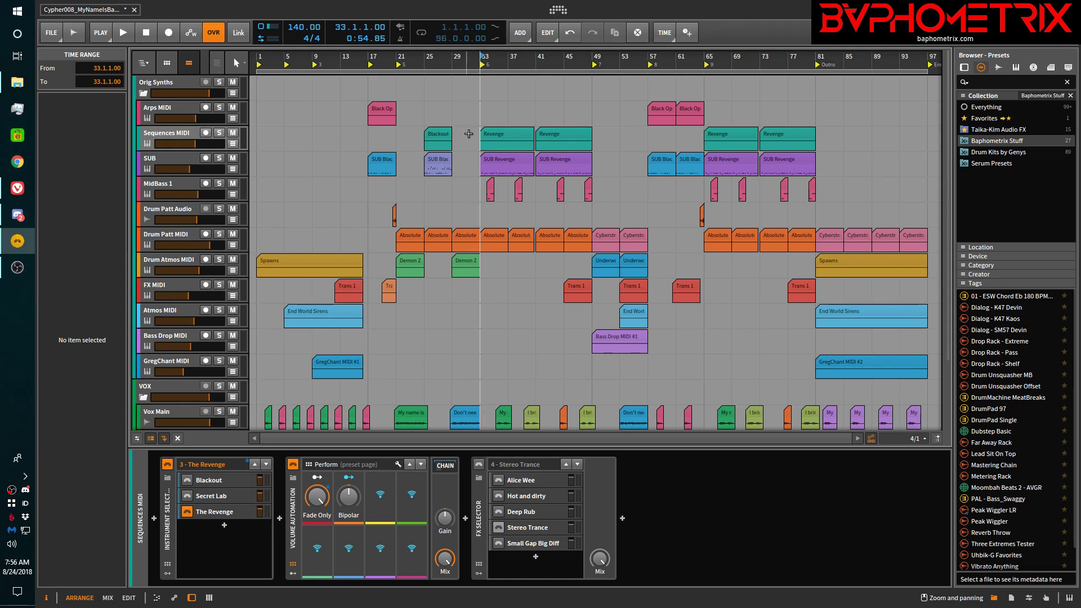
pyautogui.moveTo(469, 137); pyautogui.dragTo(721, 138)
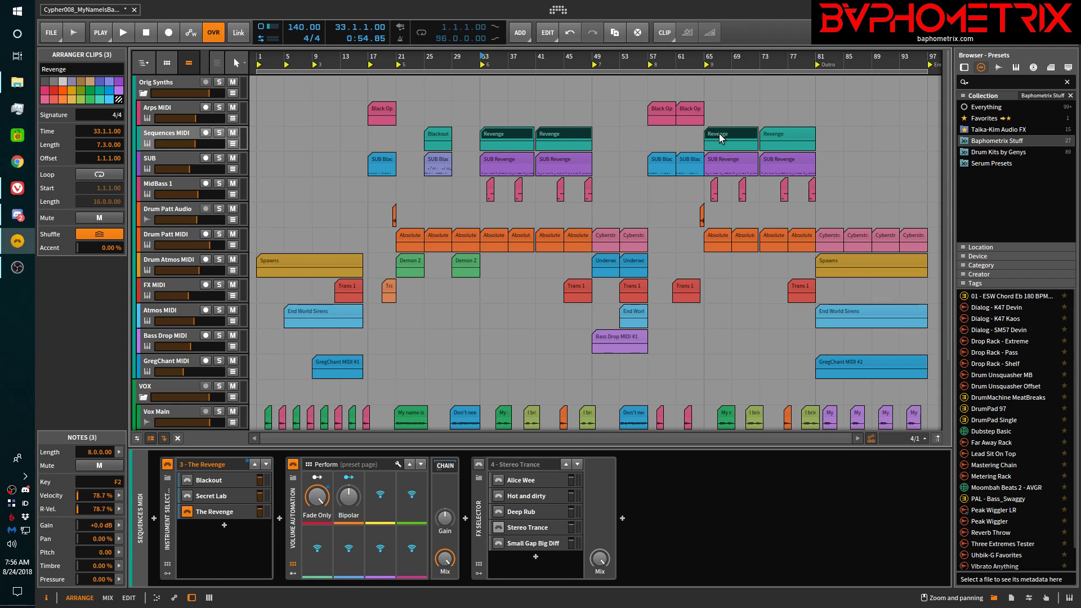
pyautogui.rightClick(721, 137)
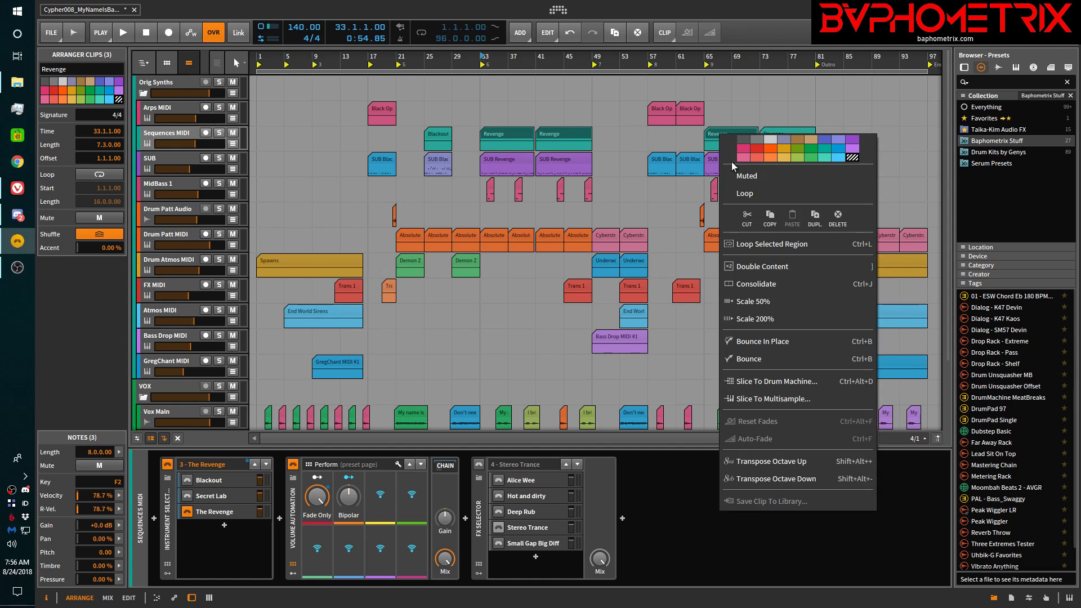
pyautogui.click(770, 359)
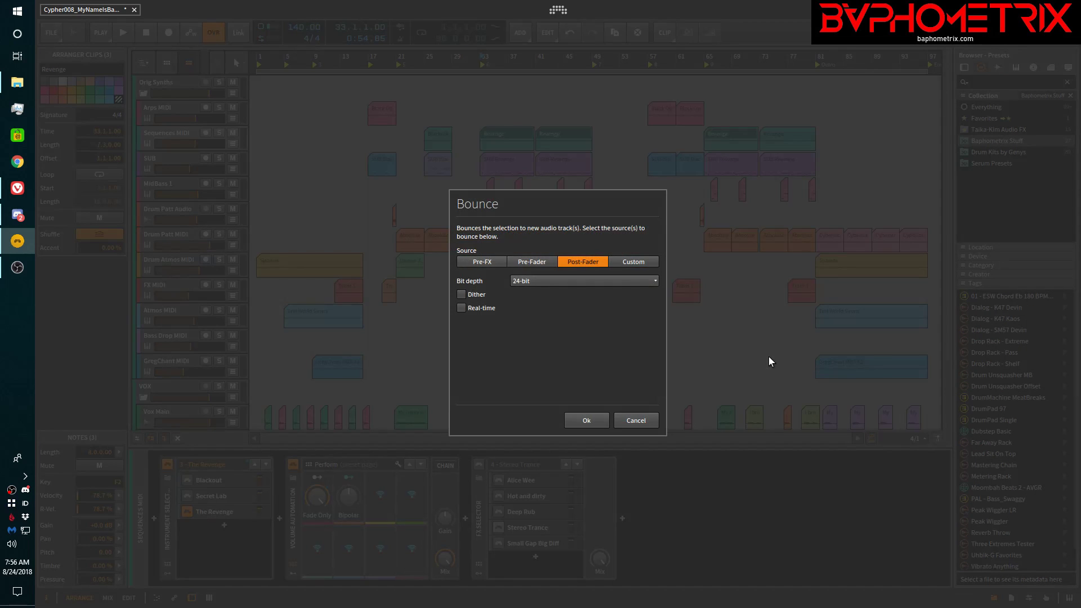
pyautogui.click(586, 420)
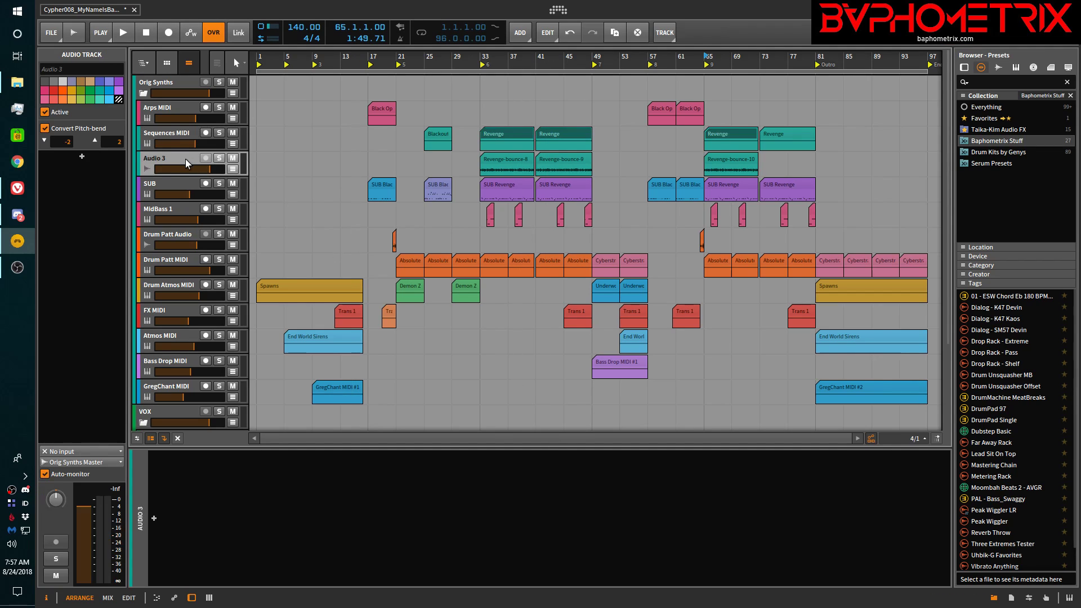
pyautogui.press('Delete')
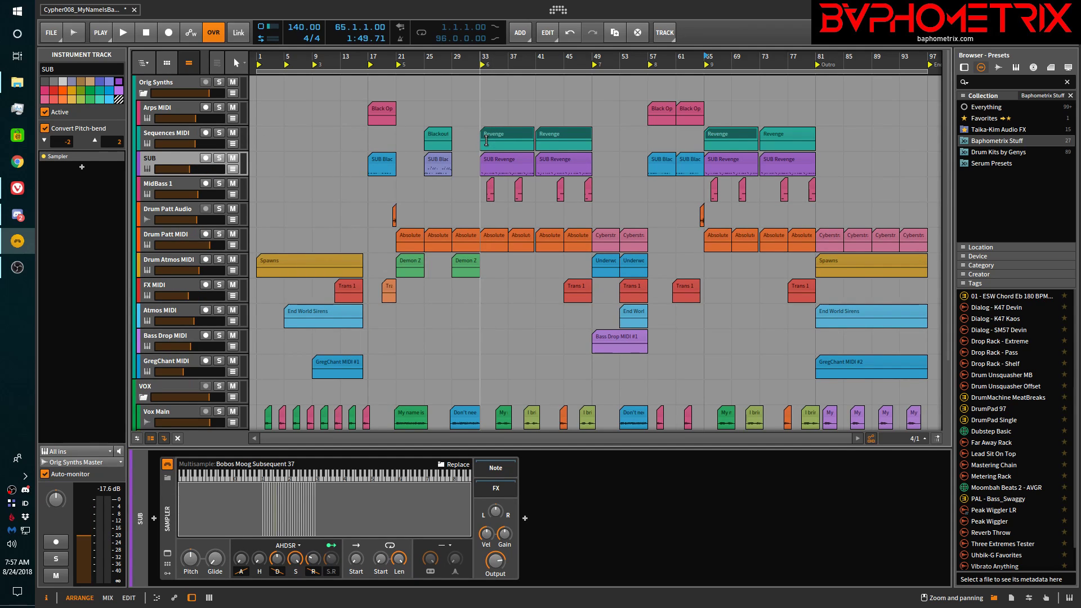
# Bounce the Sequences MIDI time range from bar 25 to bar 49 to a new audio track with Pre-Fader source and 24-bit depth
pyautogui.moveTo(480, 142); pyautogui.dragTo(564, 140)
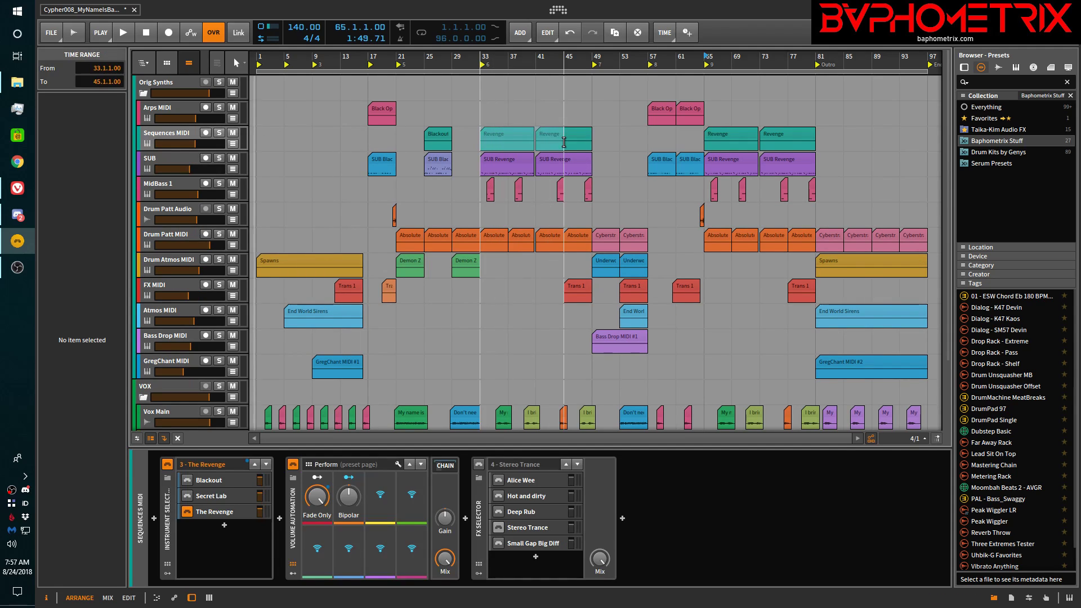
pyautogui.moveTo(424, 142); pyautogui.dragTo(589, 147)
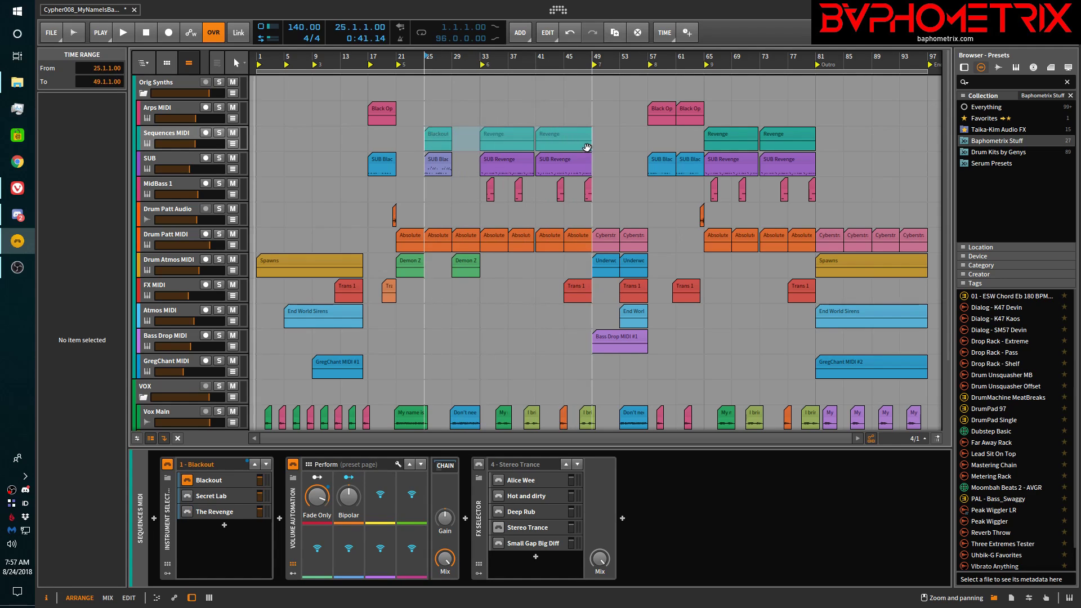
pyautogui.rightClick(465, 144)
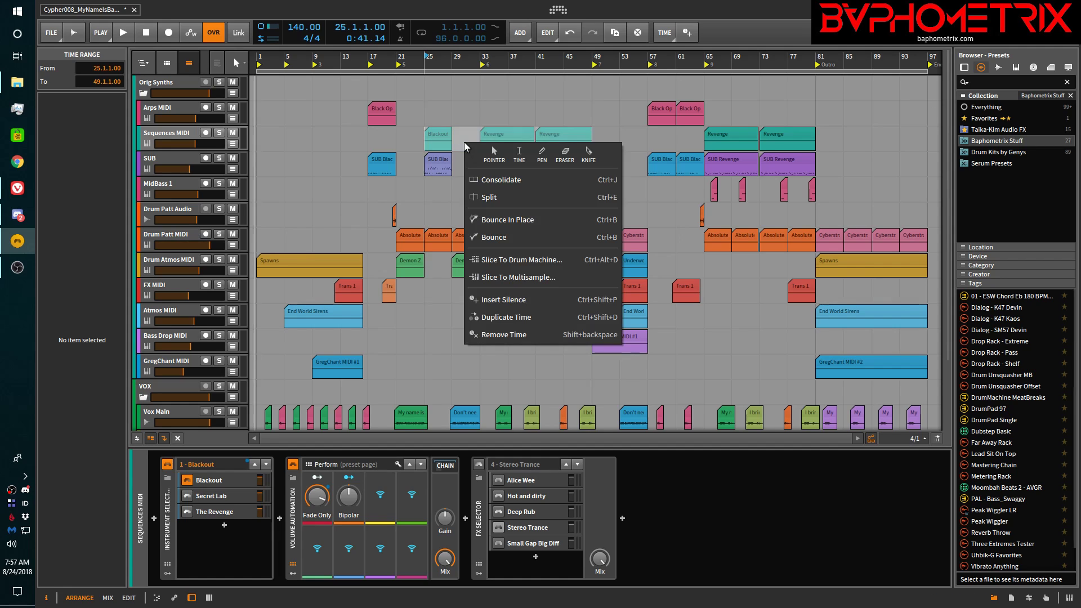
pyautogui.click(508, 239)
pyautogui.click(538, 261)
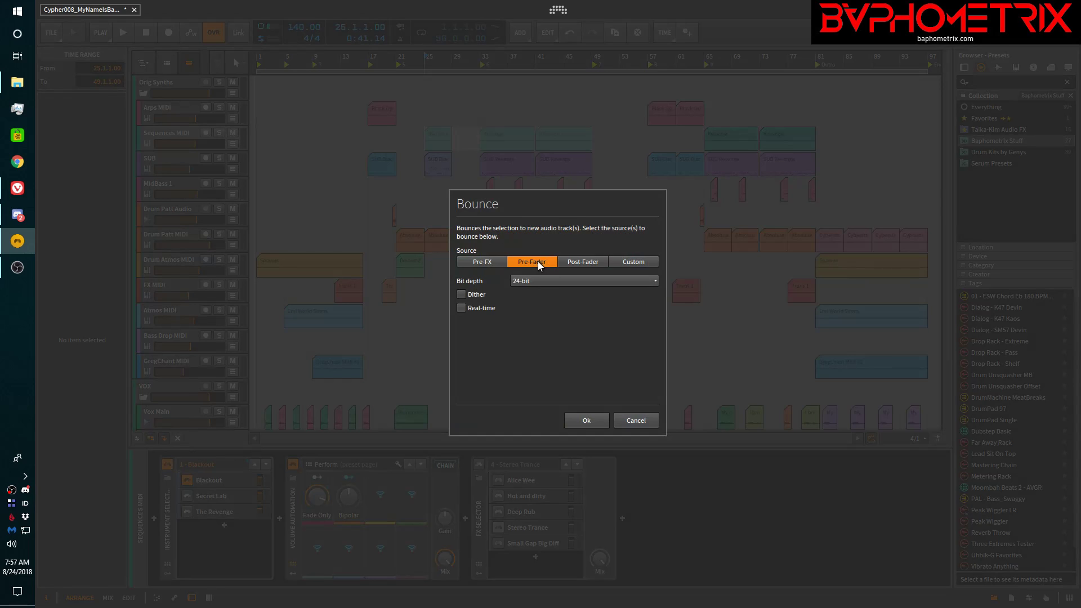
pyautogui.click(586, 421)
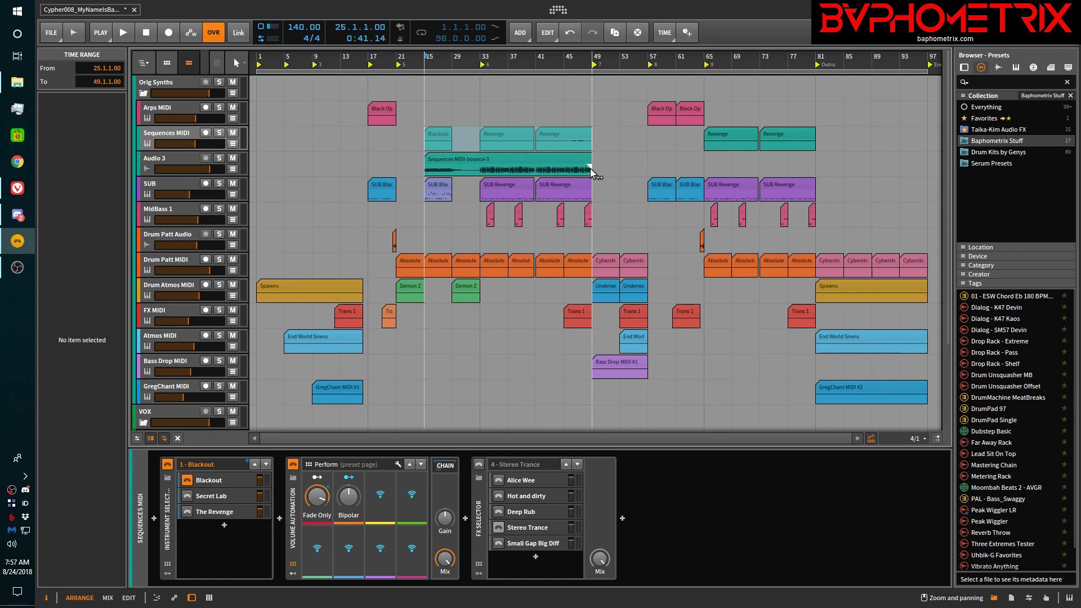
# Extend the bounced clip's end on Audio 3 to bar 53 and delete the clip
pyautogui.click(609, 158)
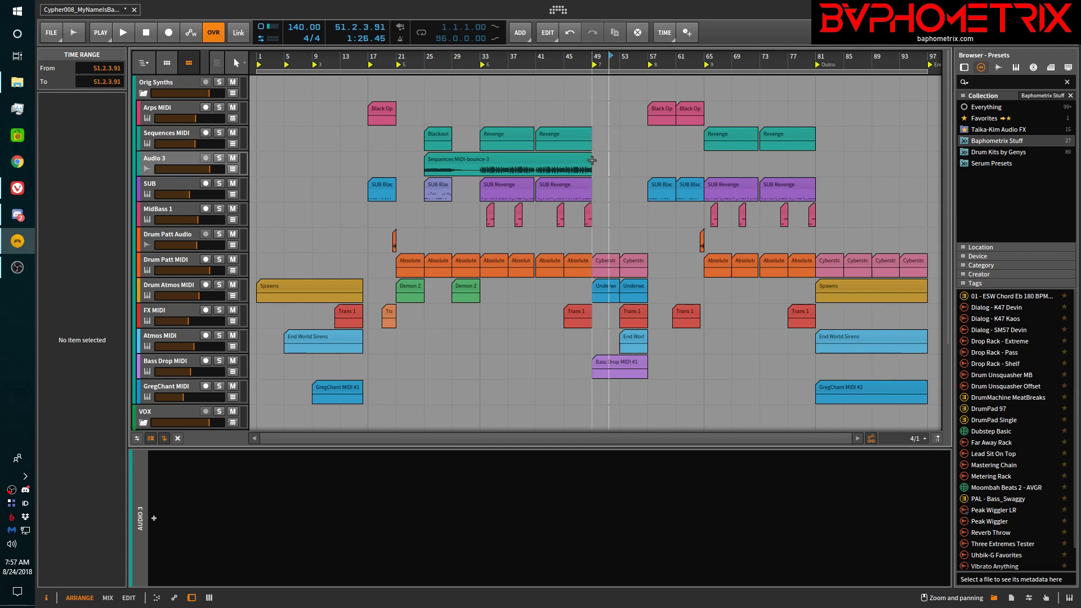
pyautogui.moveTo(590, 160); pyautogui.dragTo(619, 159)
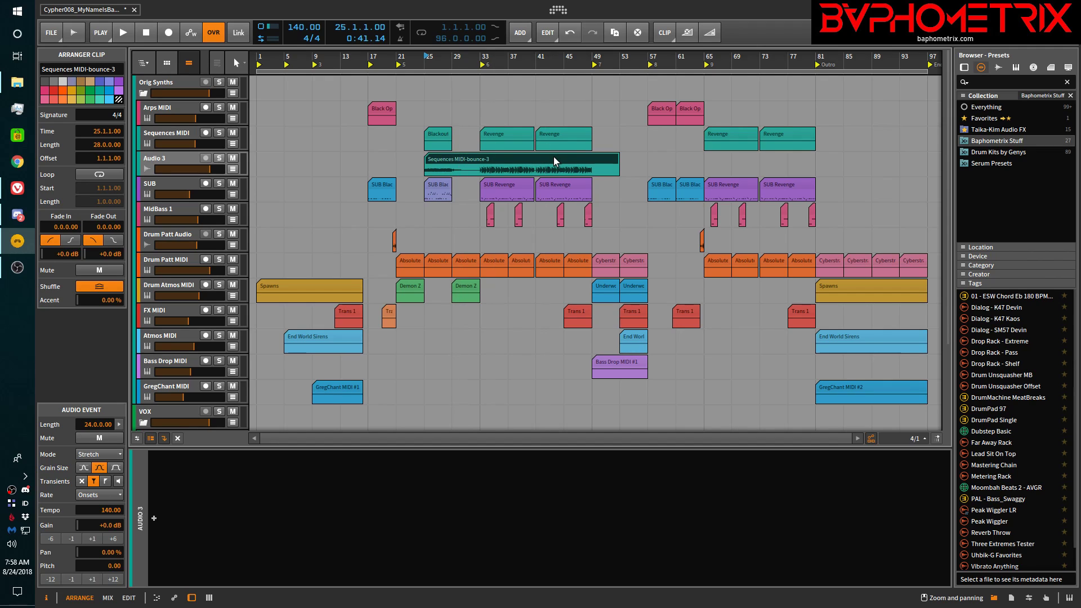
pyautogui.press('Delete')
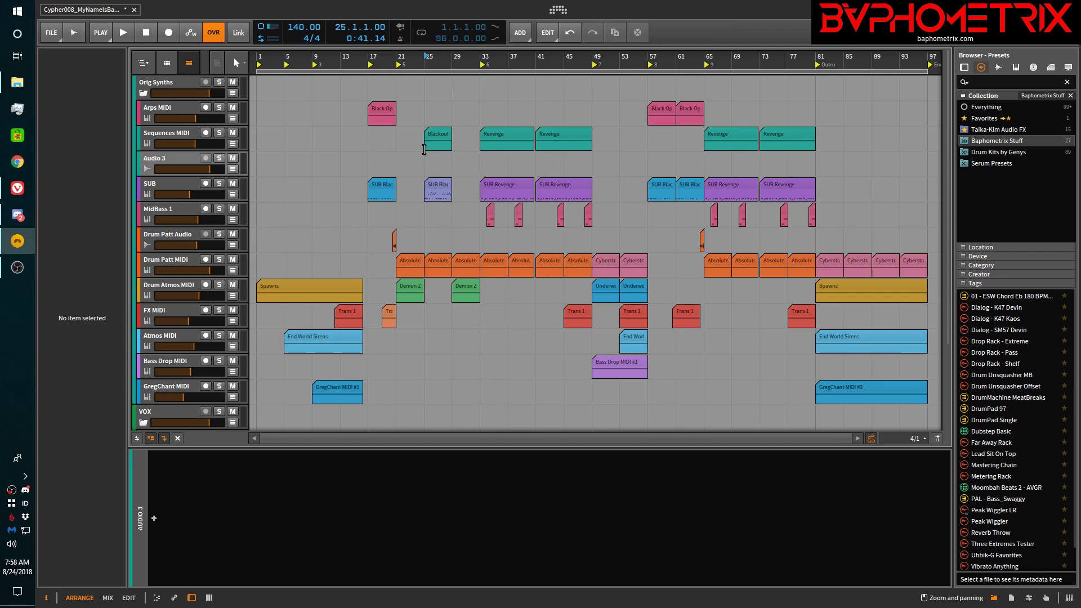
# Bounce the Sequences MIDI range from bar 25 to bar 53, including the empty tail, to audio with Pre-Fader source and 24-bit depth
pyautogui.moveTo(427, 147); pyautogui.dragTo(618, 143)
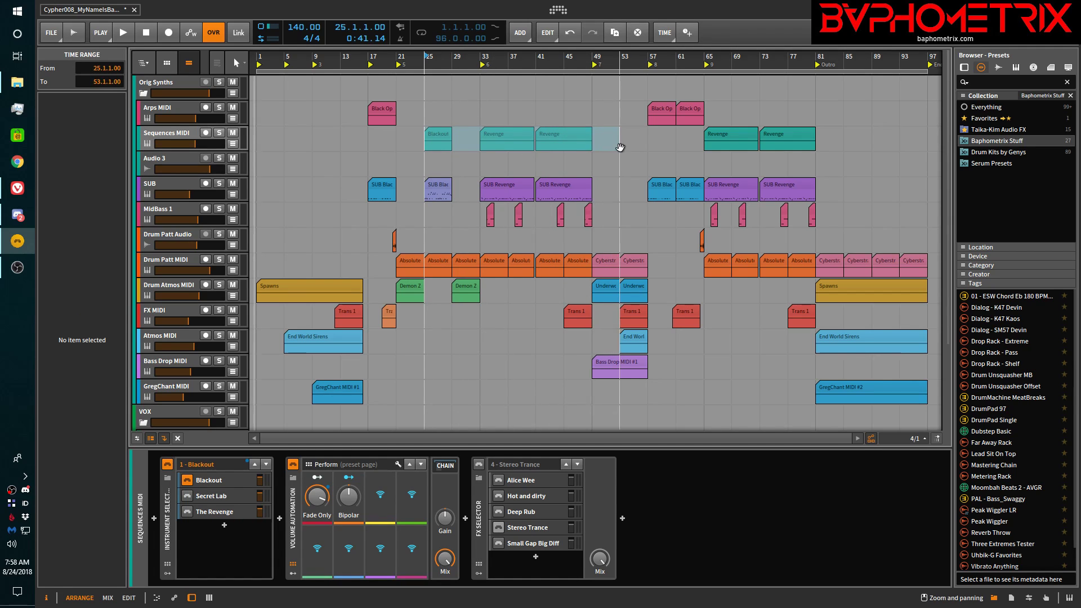
pyautogui.rightClick(563, 135)
pyautogui.click(590, 231)
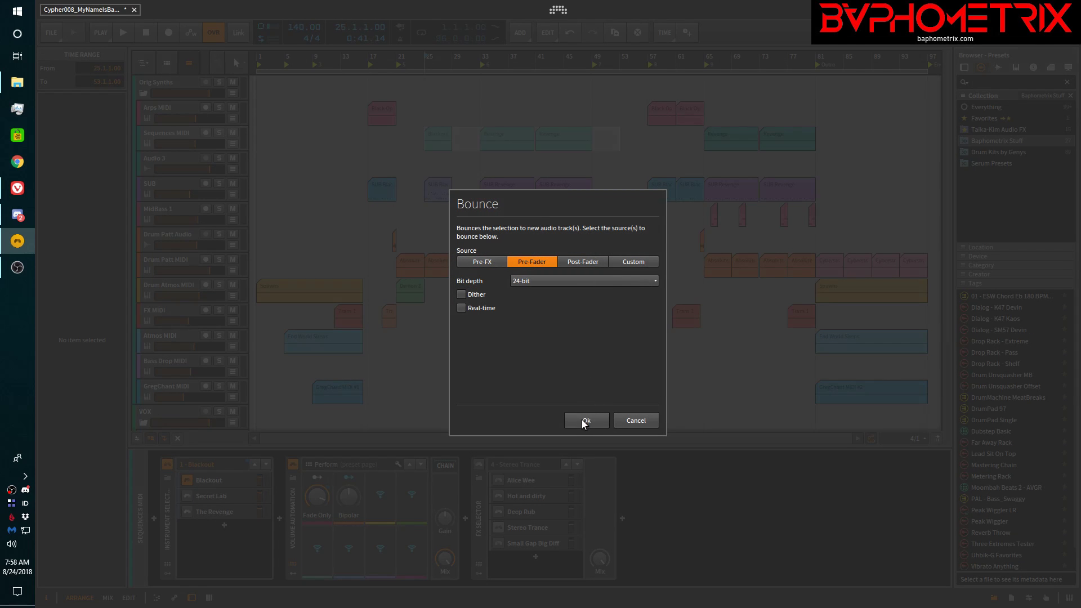
pyautogui.click(582, 419)
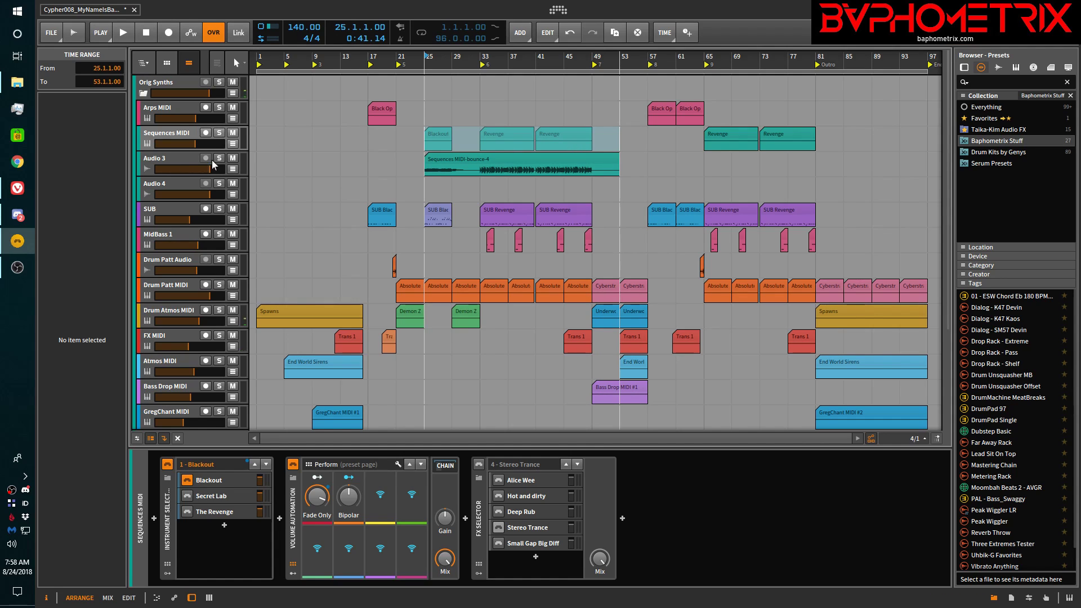
# Check the automation lanes of the Sequences MIDI track and collapse them again
pyautogui.click(232, 143)
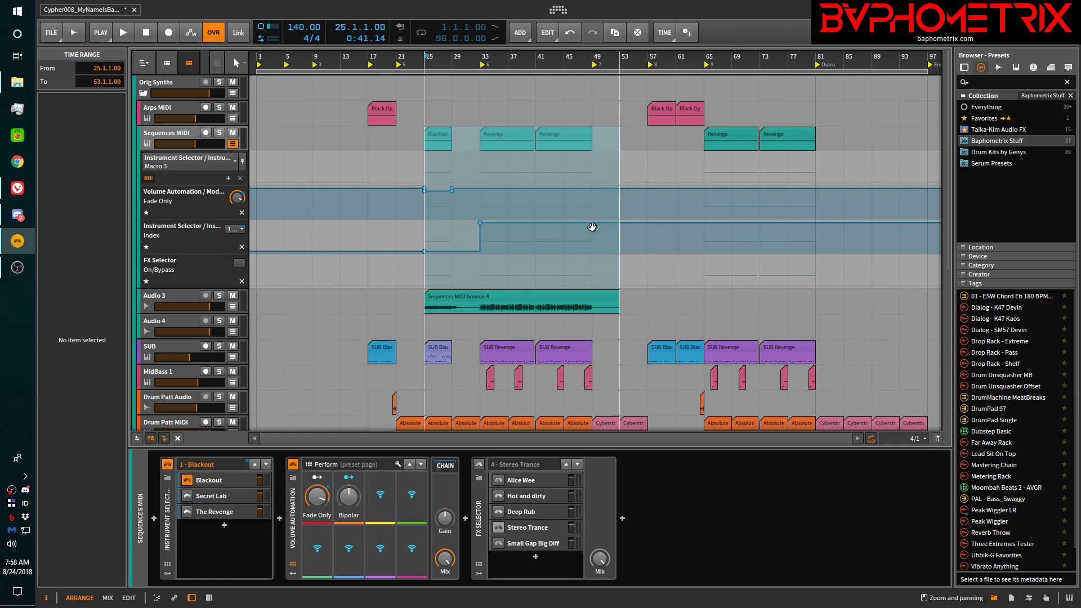
pyautogui.click(233, 143)
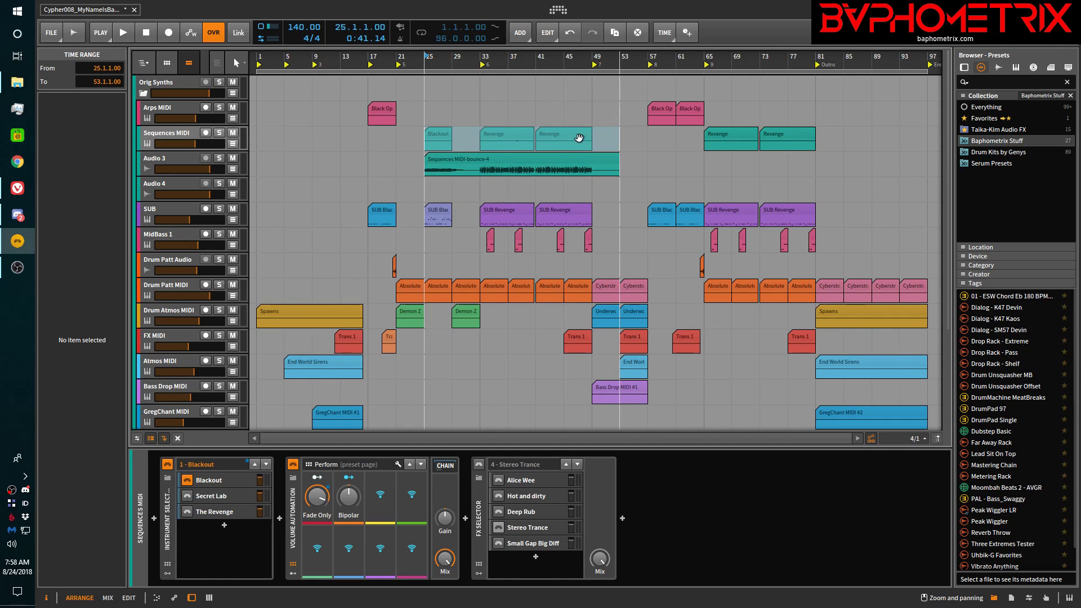
# Delete the Audio 3 and Audio 4 tracks
pyautogui.click(164, 158)
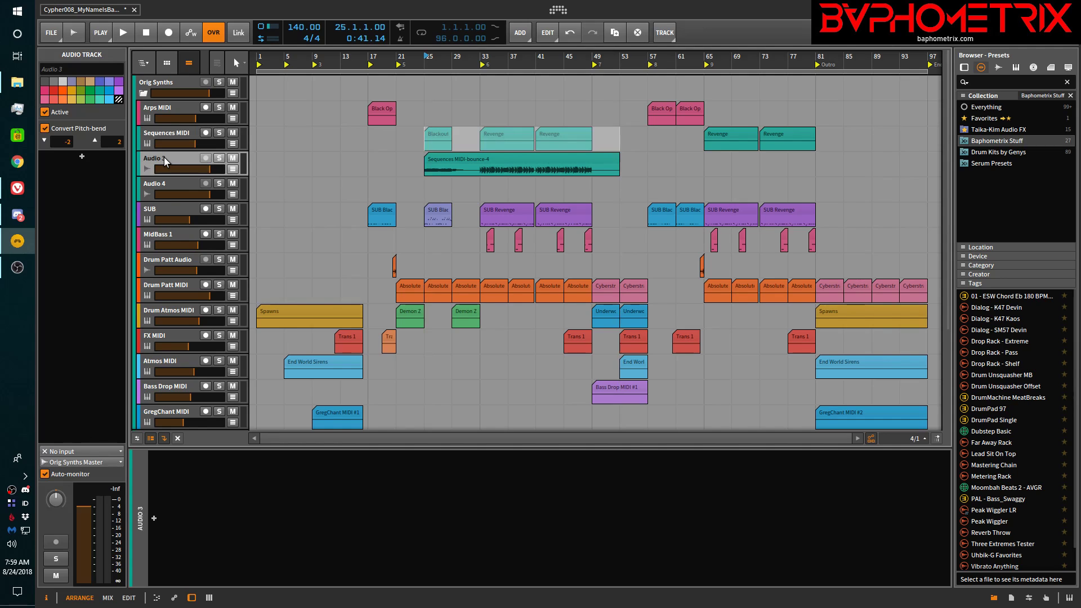
pyautogui.press('Delete')
pyautogui.press('Delete')
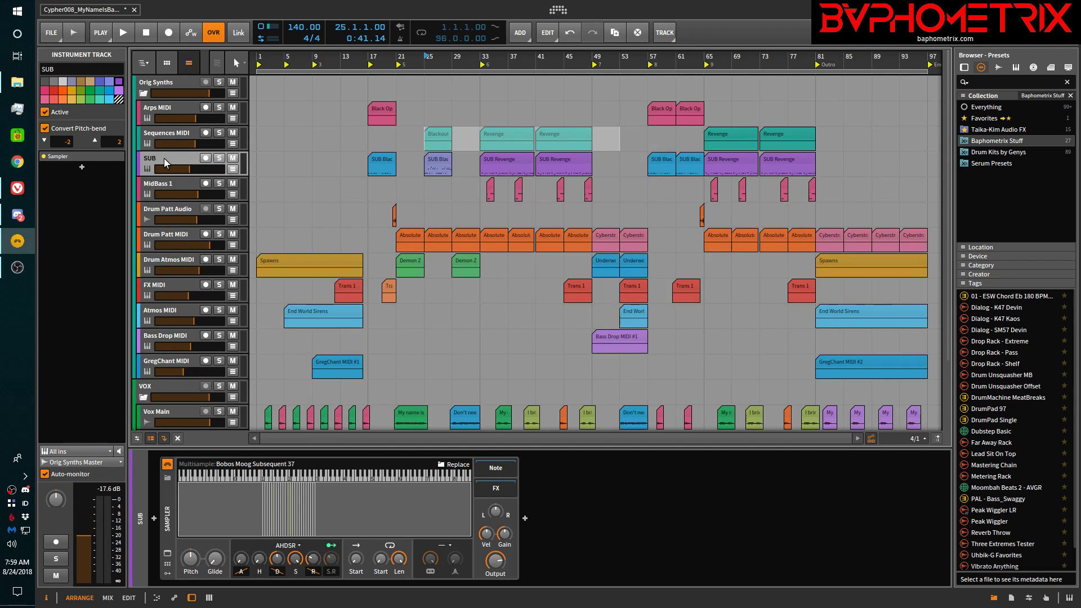
# Return the playhead to the song start, and review the saved project versions in the project's folder in File Explorer
pyautogui.click(644, 141)
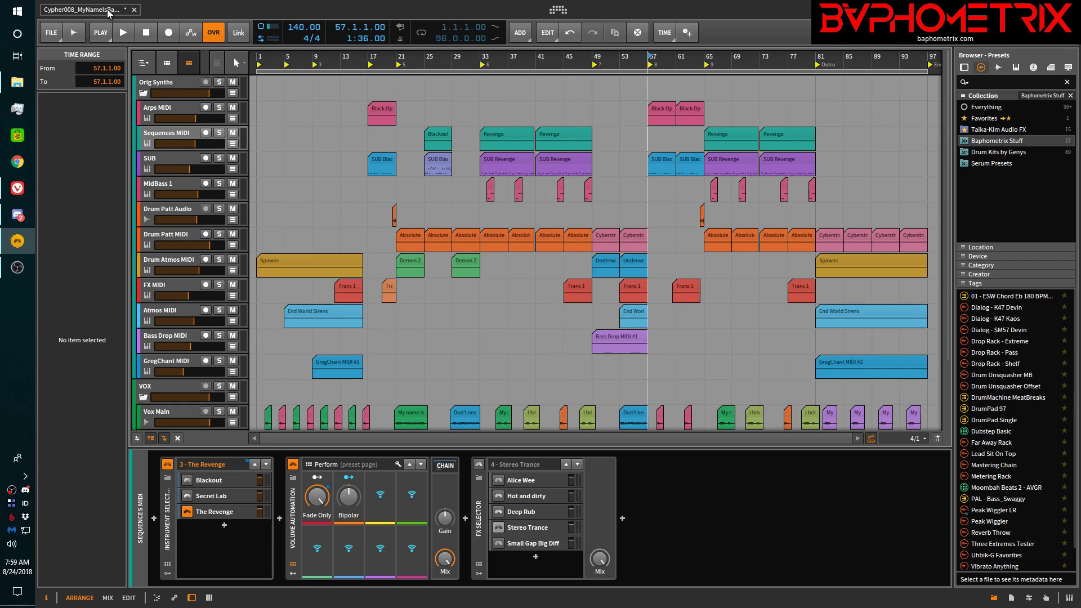
pyautogui.press('Home')
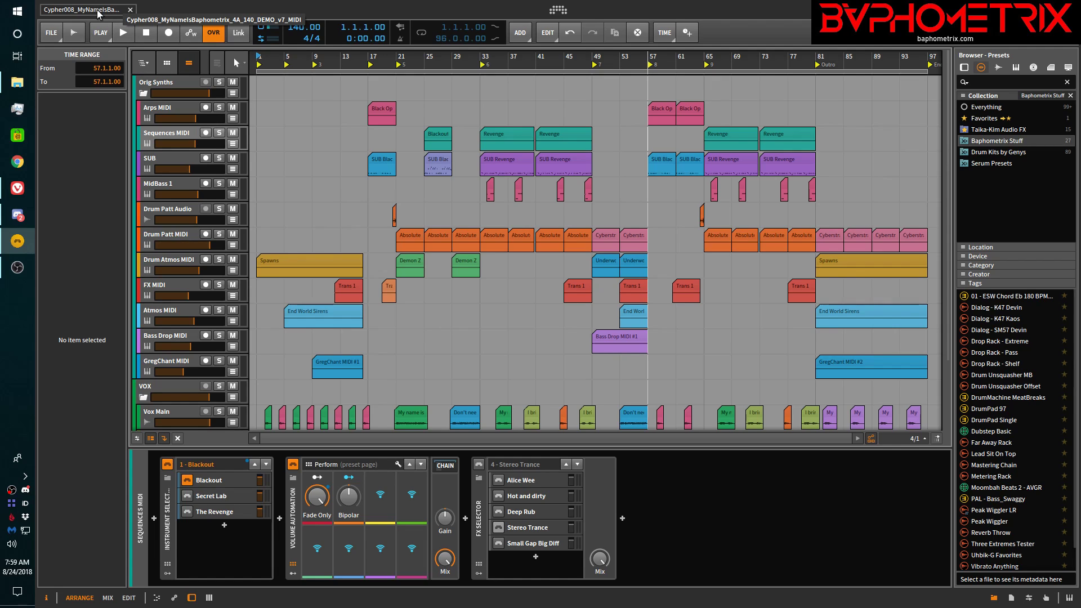
pyautogui.click(25, 82)
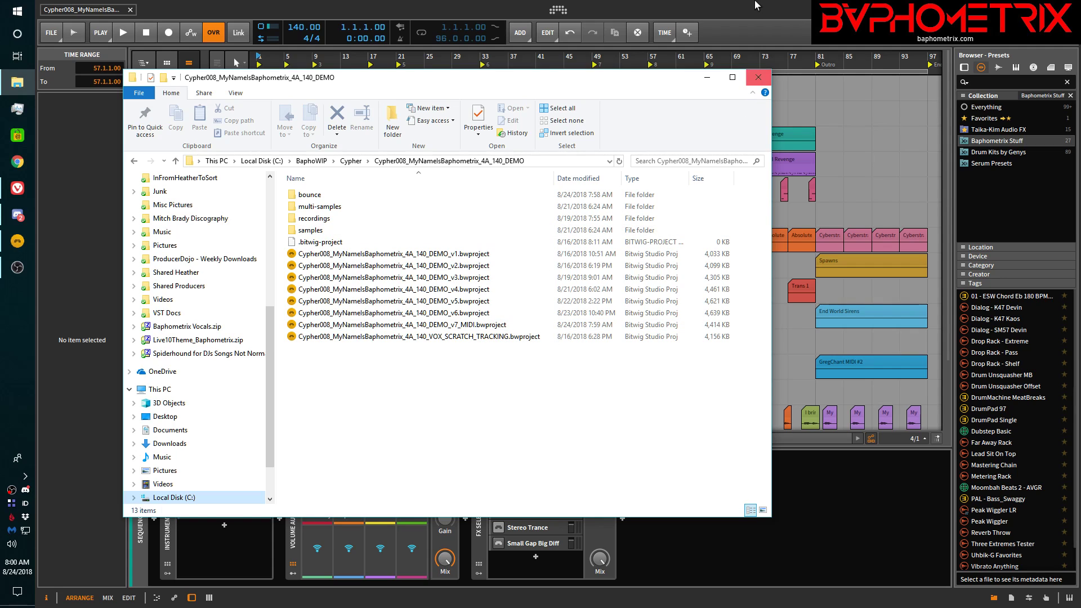
pyautogui.click(759, 78)
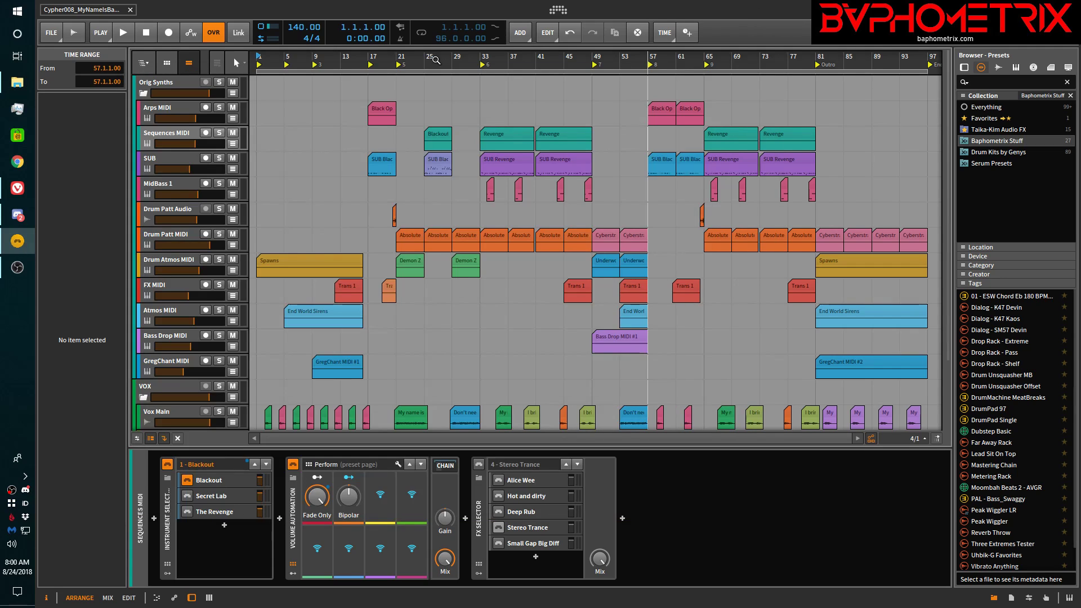
# Save the project in the same folder as a new version named Cypher008_MyNameIsBaphometrix_4A_140_DETAIL_v1.bwproject
pyautogui.click(56, 34)
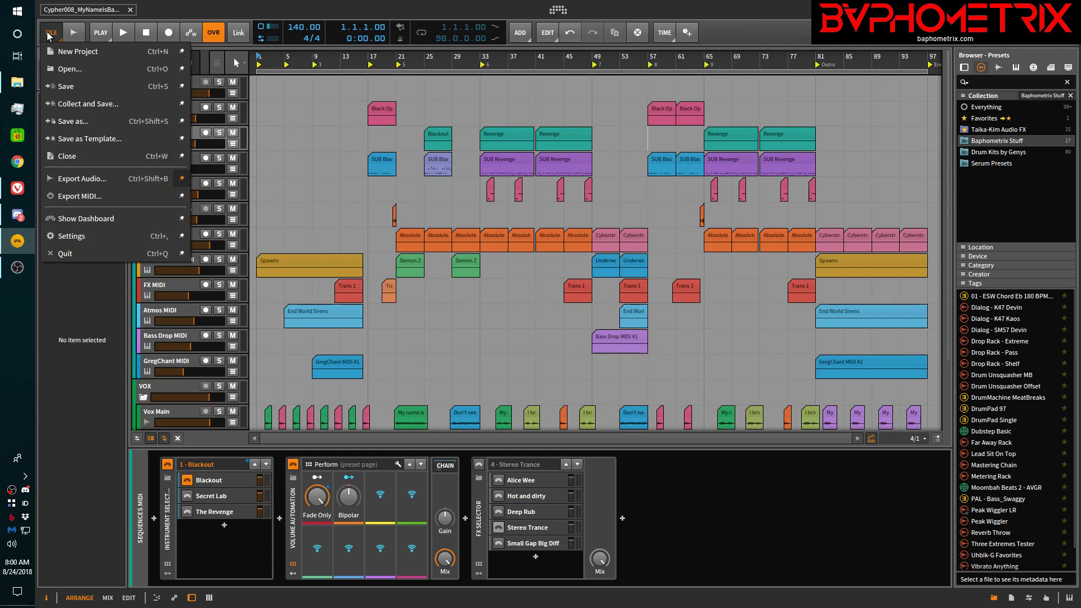
pyautogui.click(80, 119)
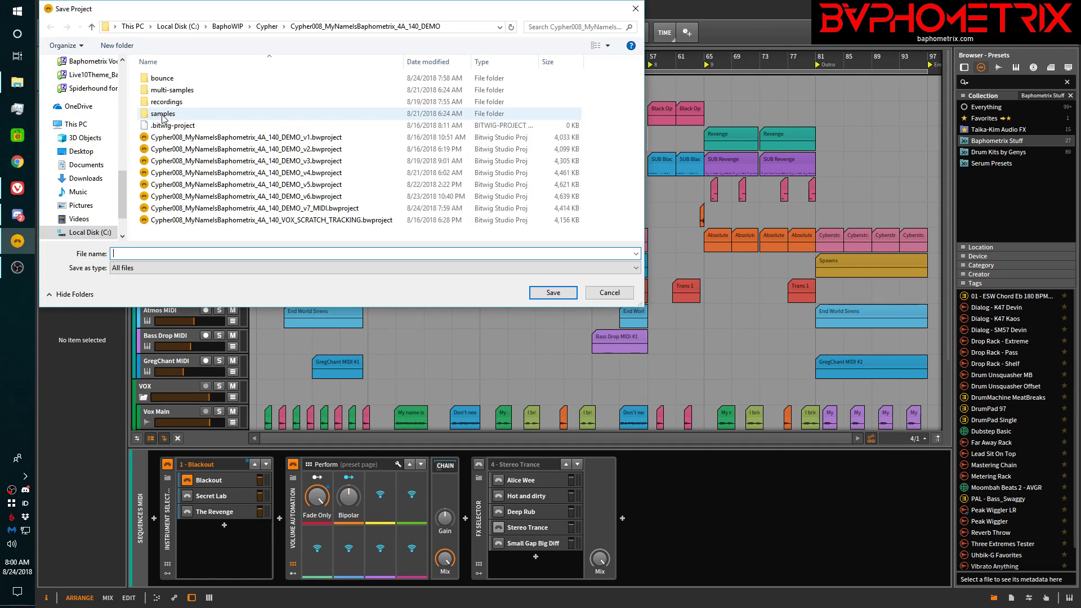
pyautogui.click(269, 210)
pyautogui.click(291, 253)
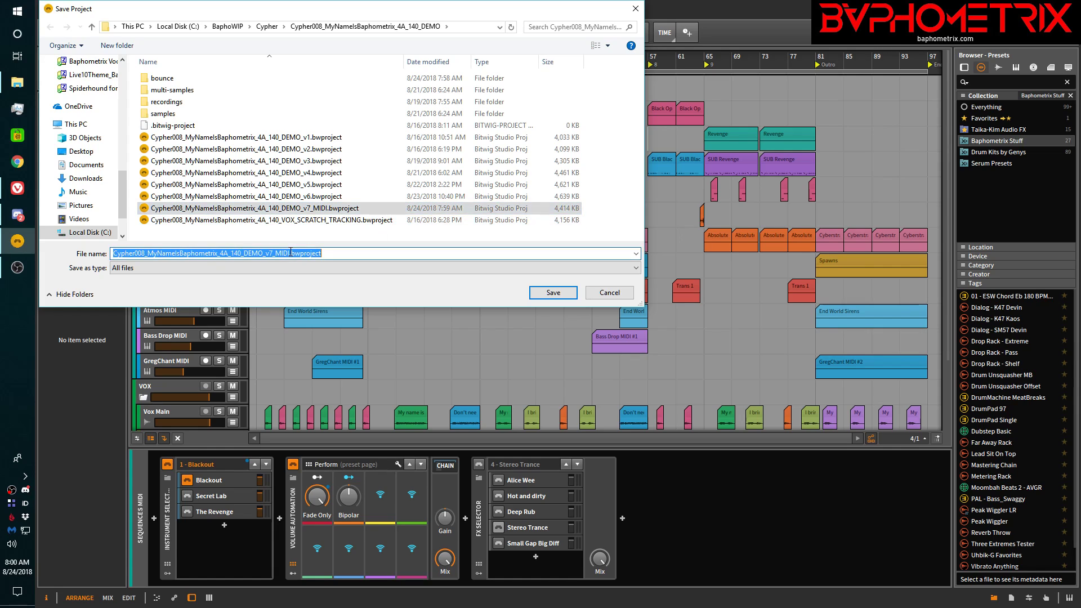
pyautogui.click(291, 253)
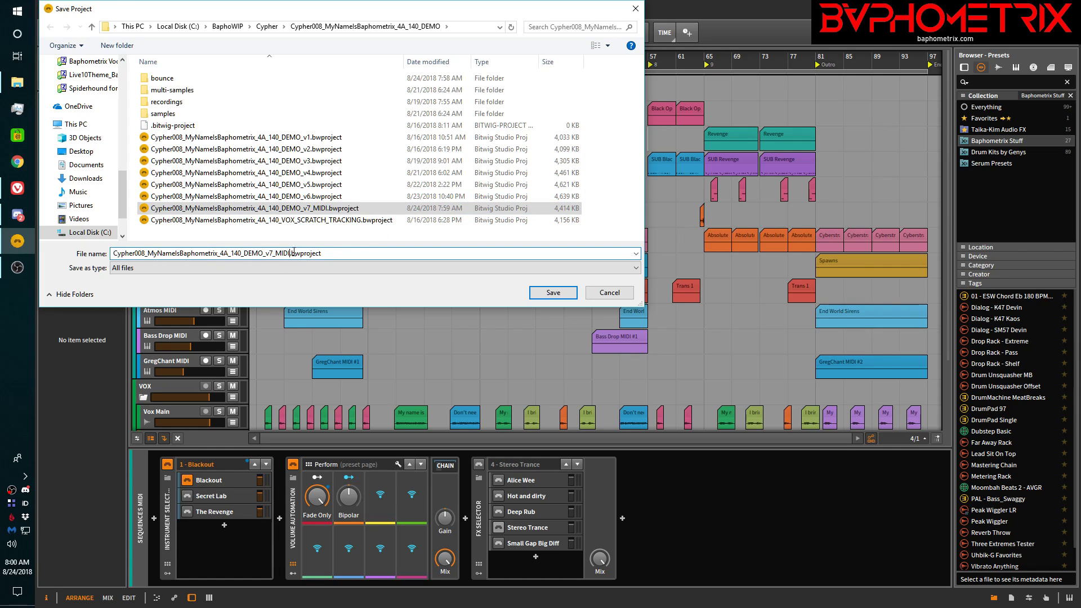
pyautogui.press('BackSpace')
pyautogui.press('BackSpace')
pyautogui.press('BackSpace')
pyautogui.press('BackSpace')
pyautogui.press('BackSpace')
pyautogui.press('BackSpace')
pyautogui.press('BackSpace')
pyautogui.press('BackSpace')
pyautogui.press('BackSpace')
pyautogui.press('BackSpace')
pyautogui.press('BackSpace')
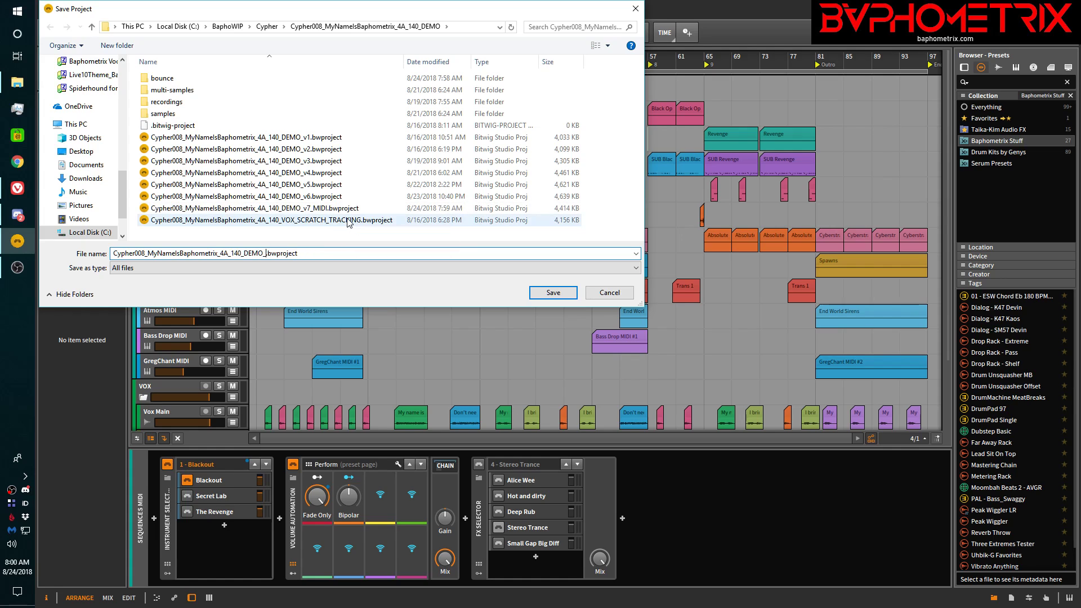
pyautogui.write('ETAIL_v1')
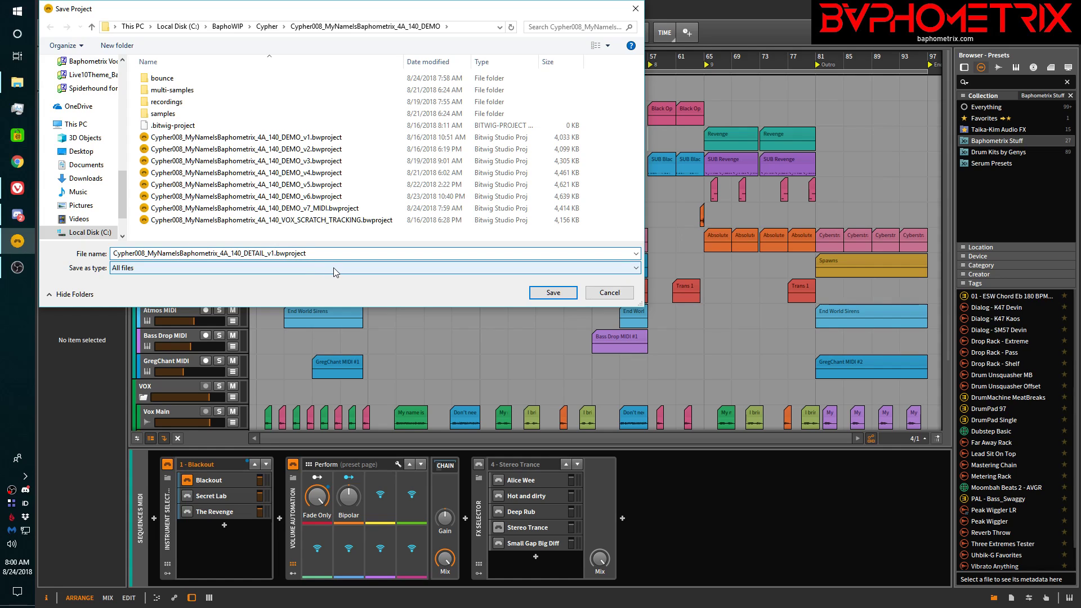
pyautogui.click(535, 294)
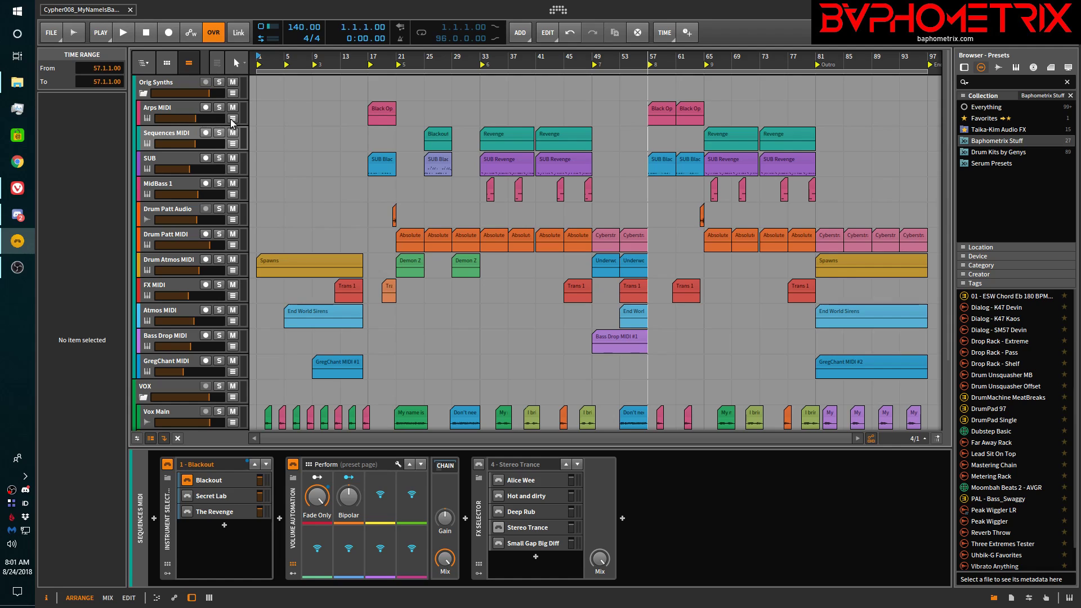
# Check the Arps MIDI track's automation lanes and its Black Ops and Phobos Lab instrument layers, and collapse the lanes again
pyautogui.click(185, 106)
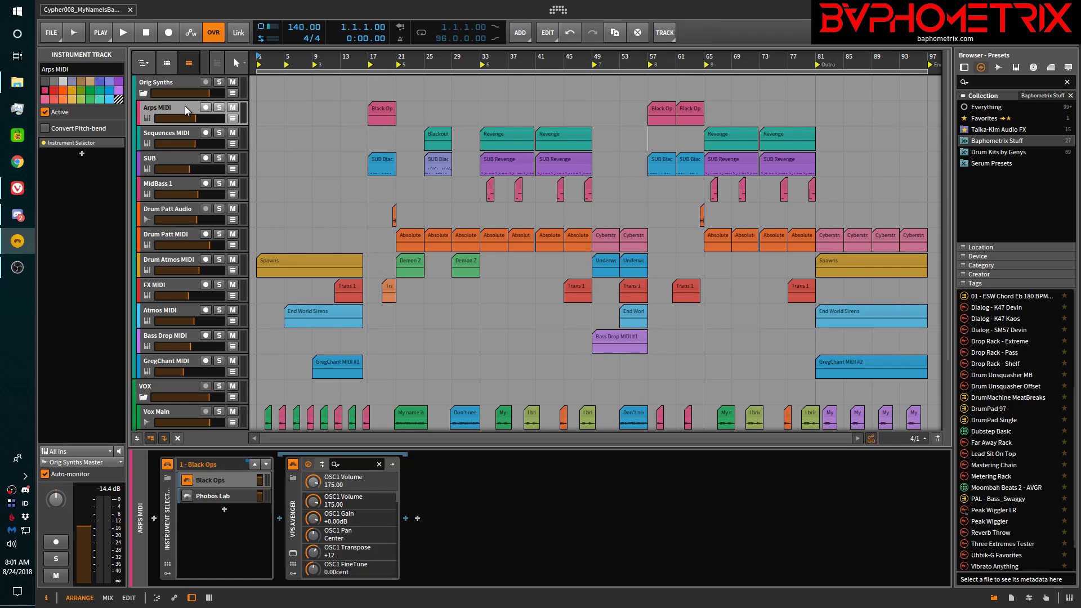
pyautogui.click(232, 118)
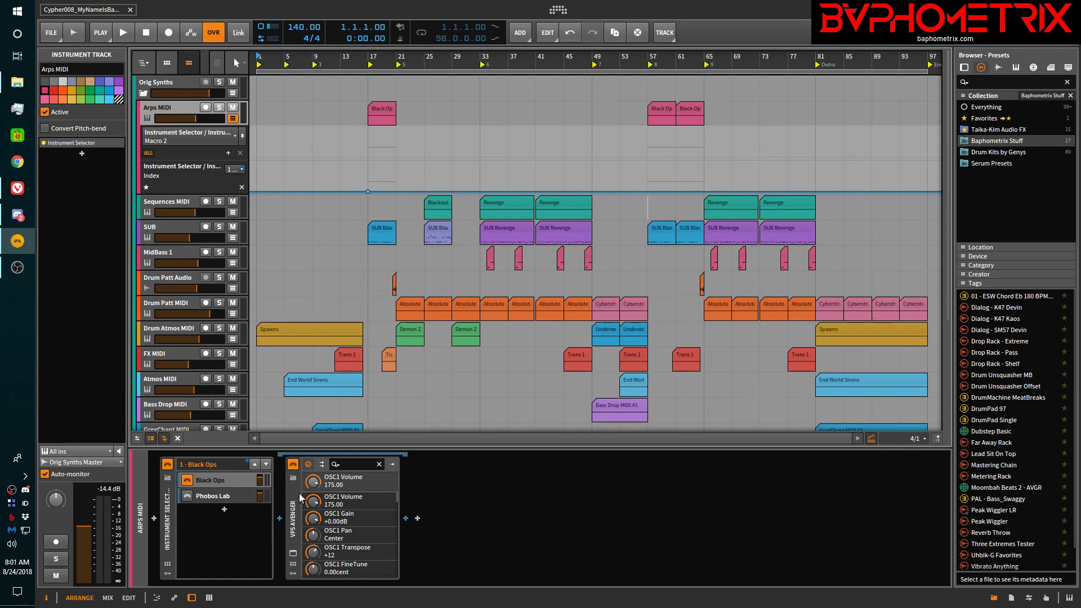
pyautogui.click(210, 497)
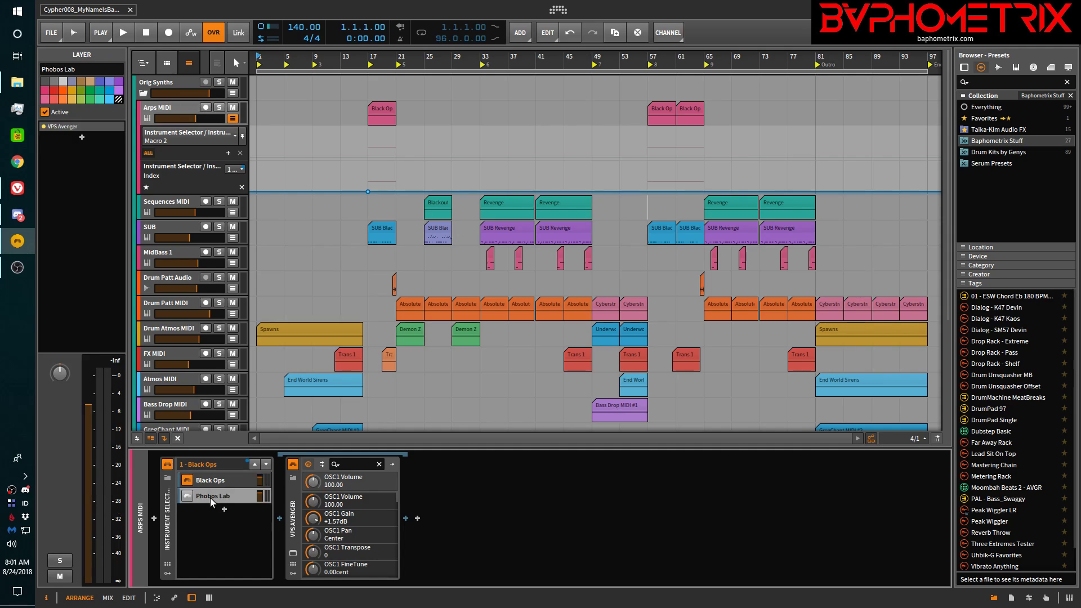
pyautogui.click(211, 484)
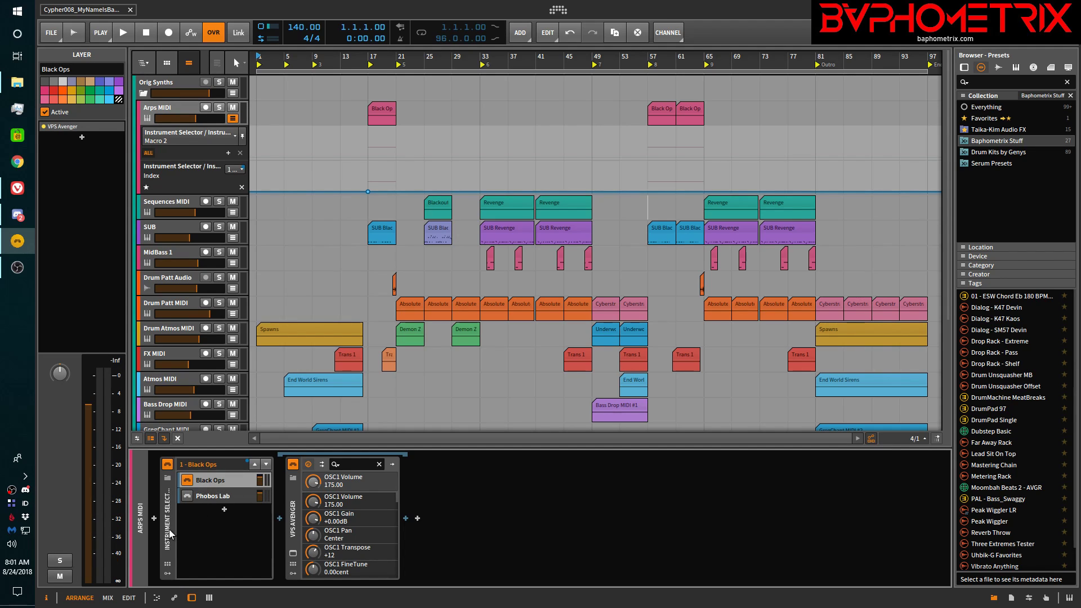
pyautogui.click(171, 503)
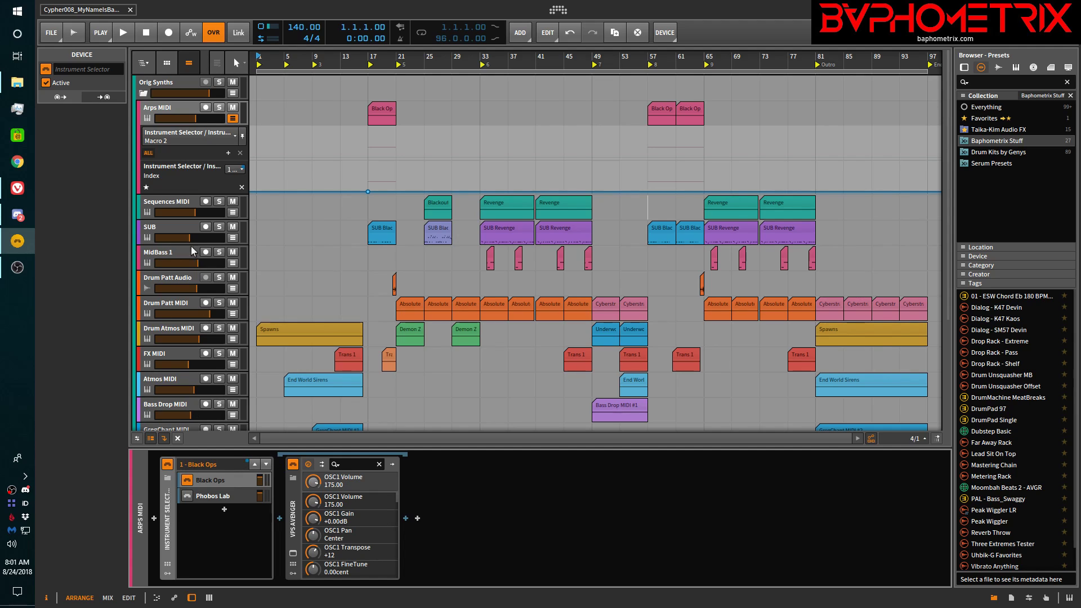
pyautogui.click(233, 118)
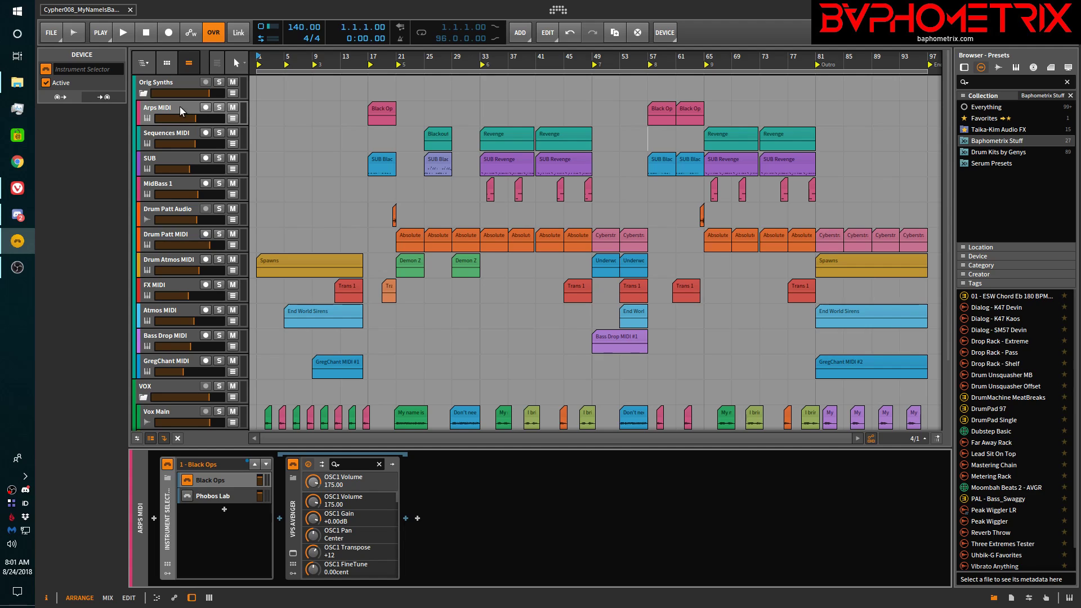
# Bounce the Arps MIDI range from bar 17 to bar 25 to a new audio track with Post-Fader source and 24-bit depth
pyautogui.click(386, 109)
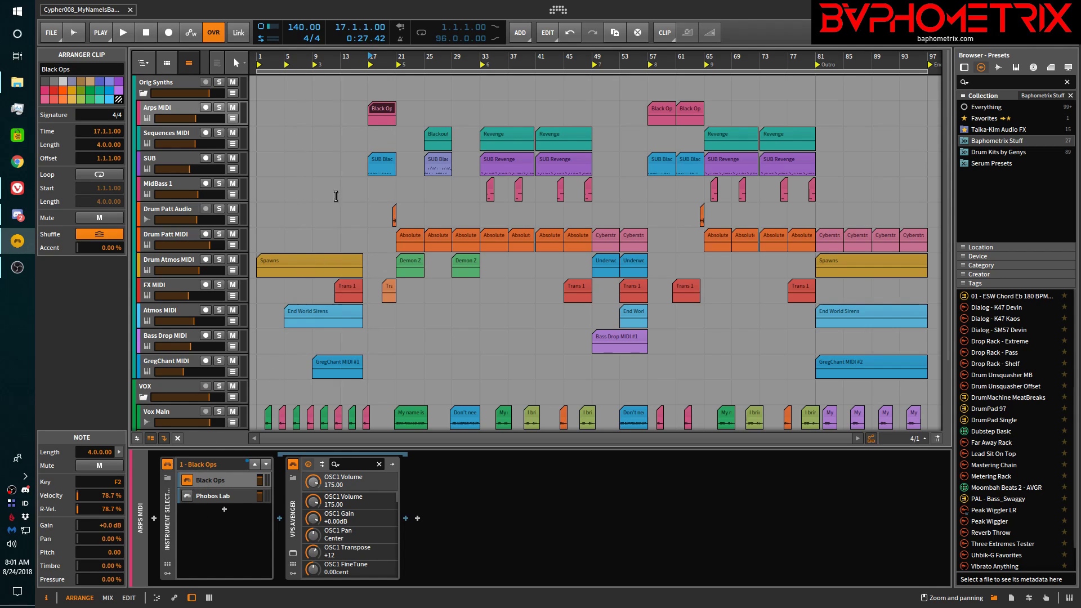
pyautogui.moveTo(371, 117); pyautogui.dragTo(424, 118)
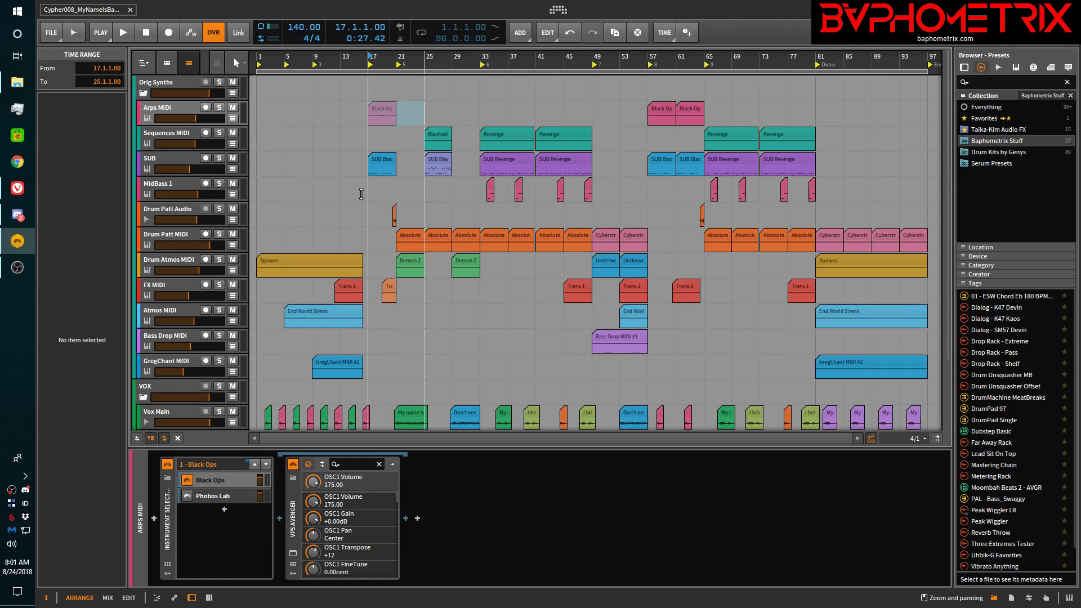
pyautogui.rightClick(410, 114)
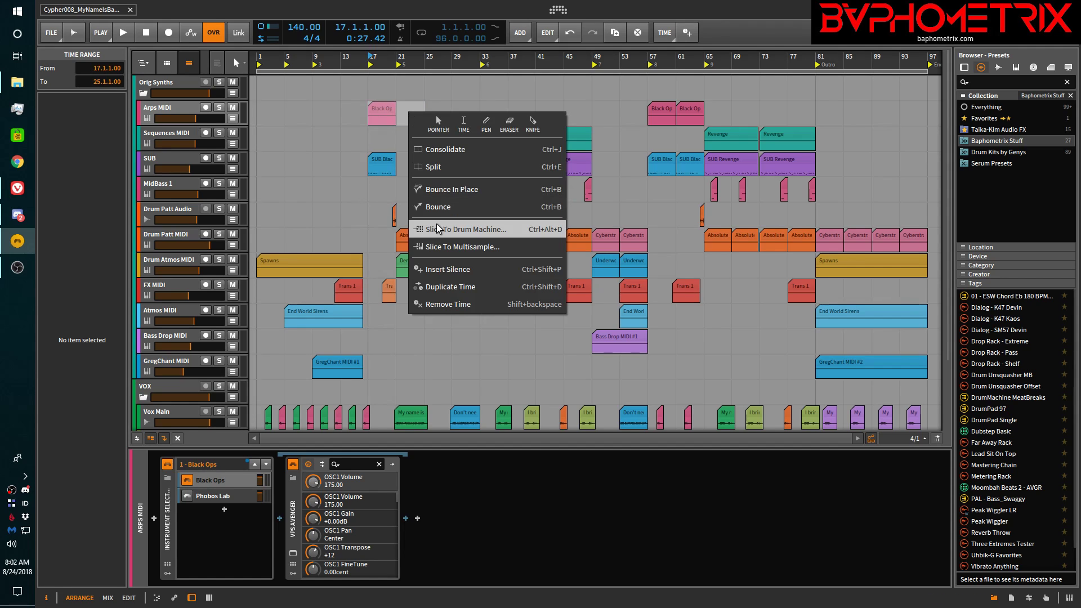
pyautogui.click(457, 207)
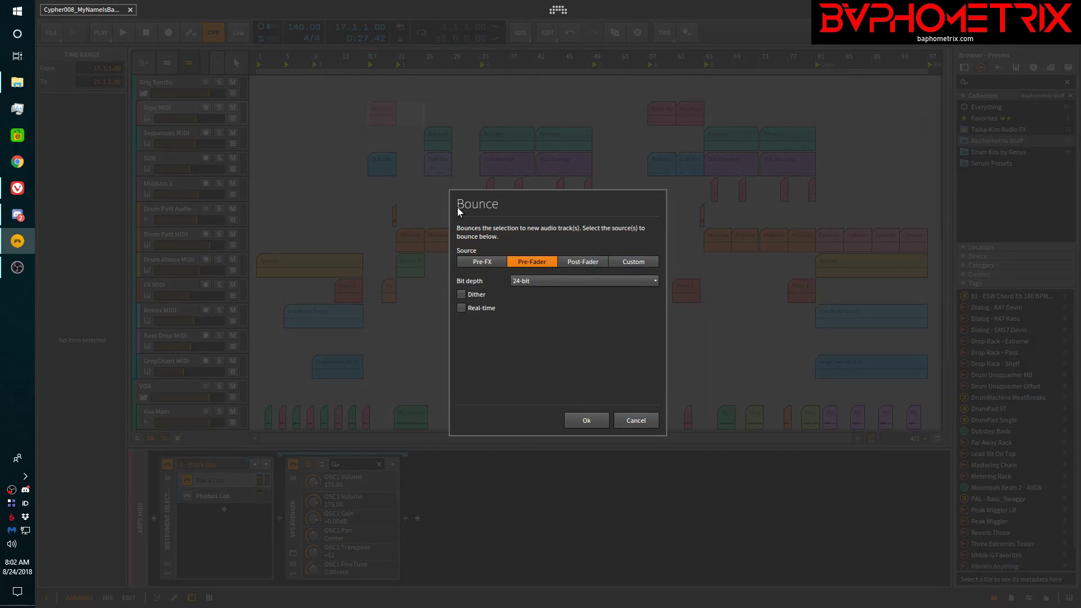
pyautogui.click(572, 261)
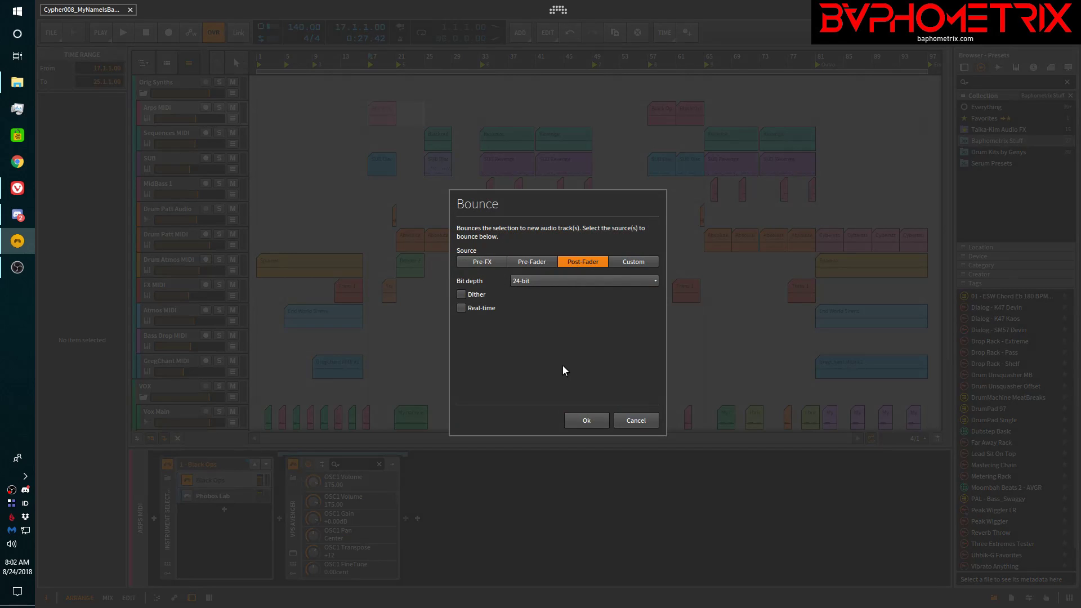
pyautogui.click(588, 421)
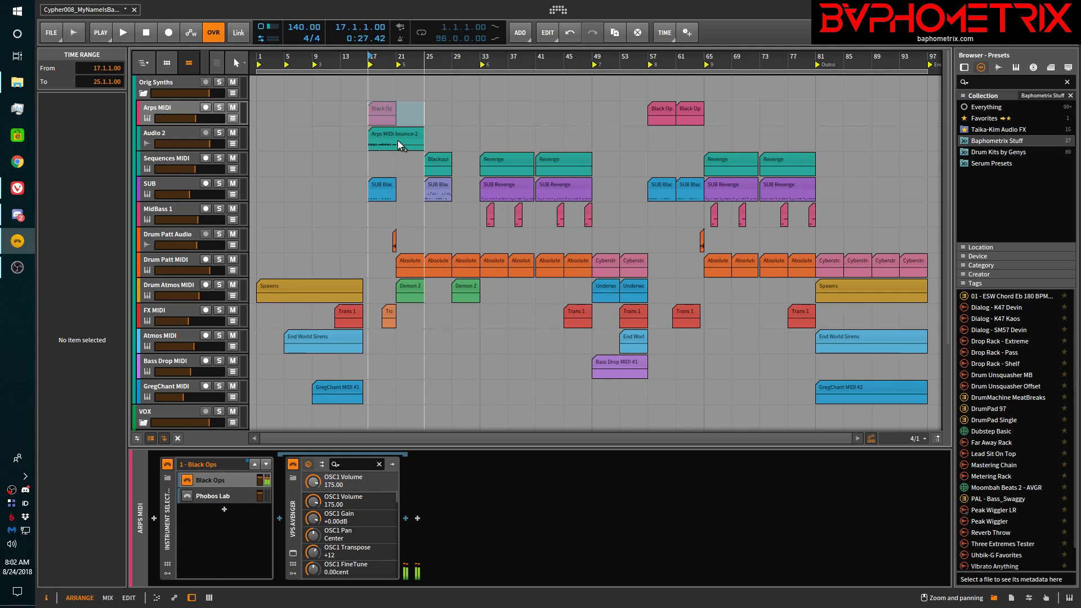
# Inspect the tail of the bounced Arps audio clip up close, and delete the Audio 2 track
pyautogui.scroll(8, 398, 140)
pyautogui.scroll(5, 397, 140)
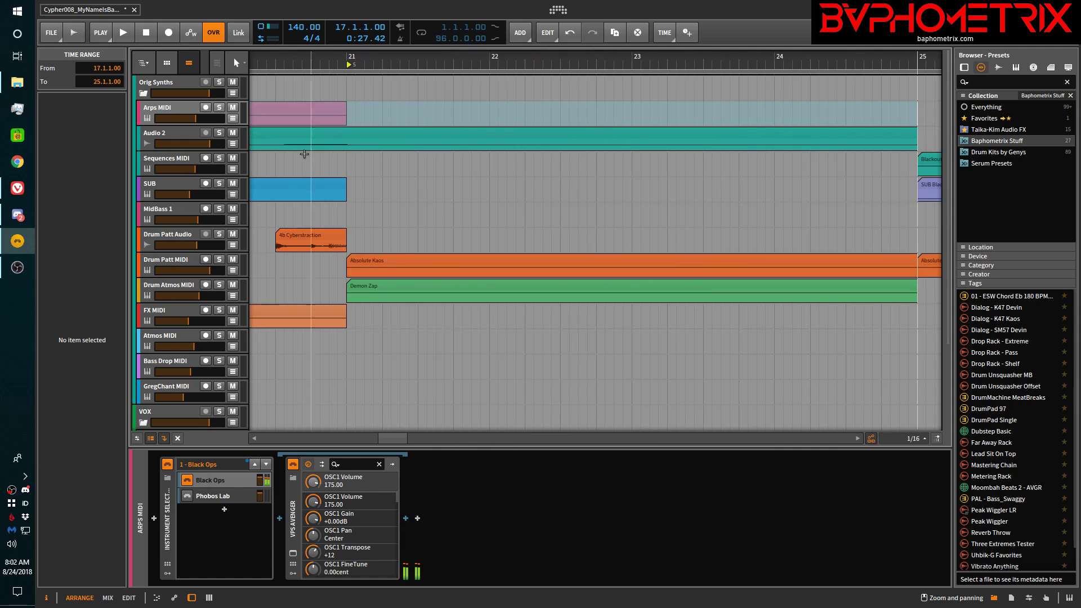
pyautogui.moveTo(212, 149)
pyautogui.mouseDown()
pyautogui.moveTo(202, 231)
pyautogui.moveTo(203, 157)
pyautogui.mouseUp()
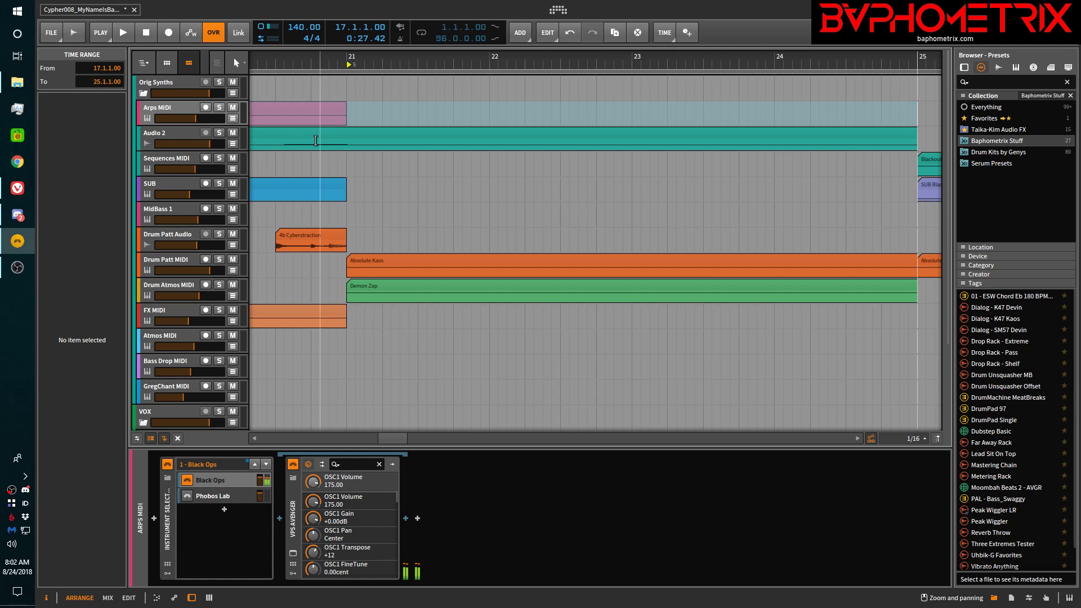
pyautogui.scroll(-10, 315, 140)
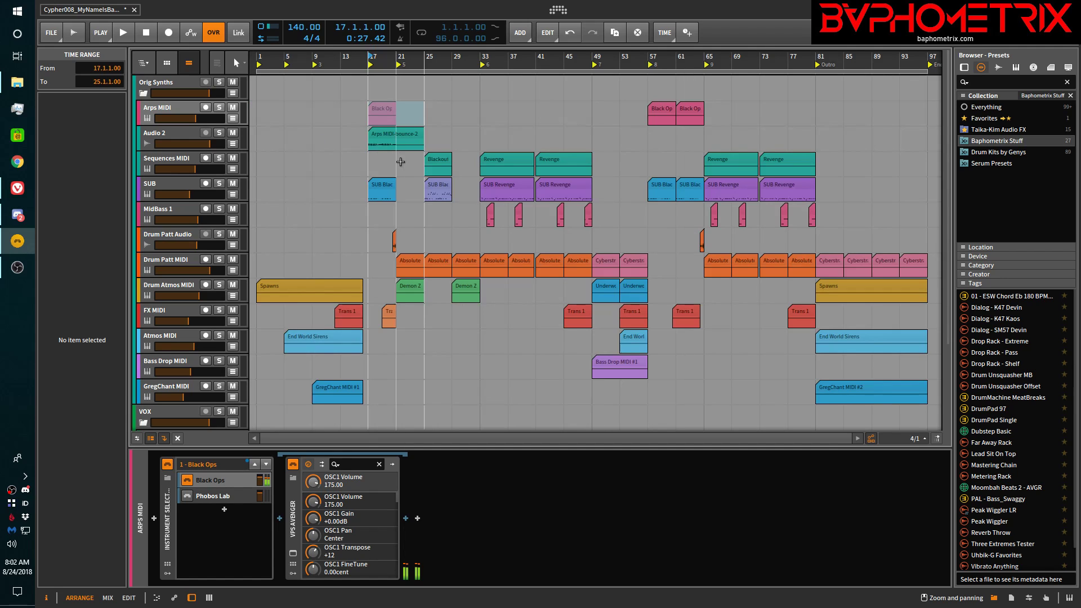
pyautogui.click(177, 131)
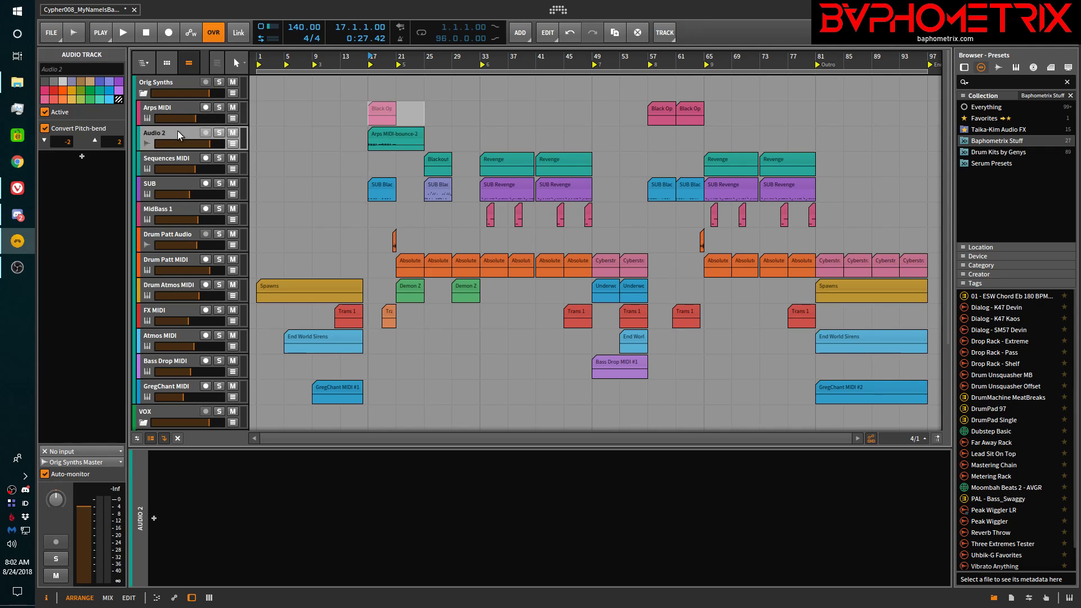
pyautogui.press('Delete')
# Bounce all three Black Ops clips on the Arps MIDI track in place
pyautogui.click(385, 108)
pyautogui.click(386, 109)
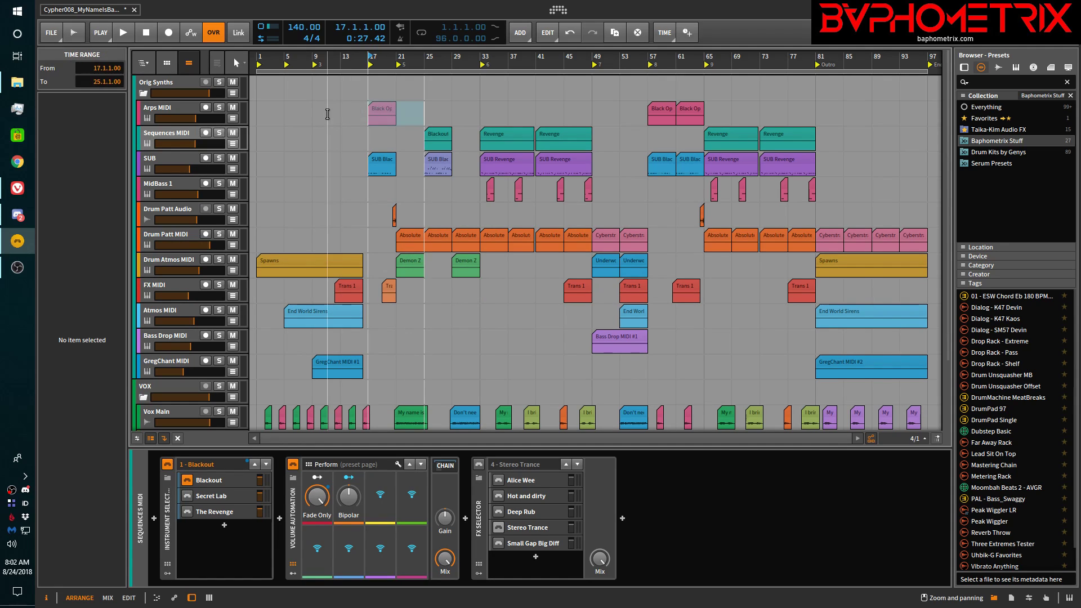
pyautogui.moveTo(359, 108); pyautogui.dragTo(691, 110)
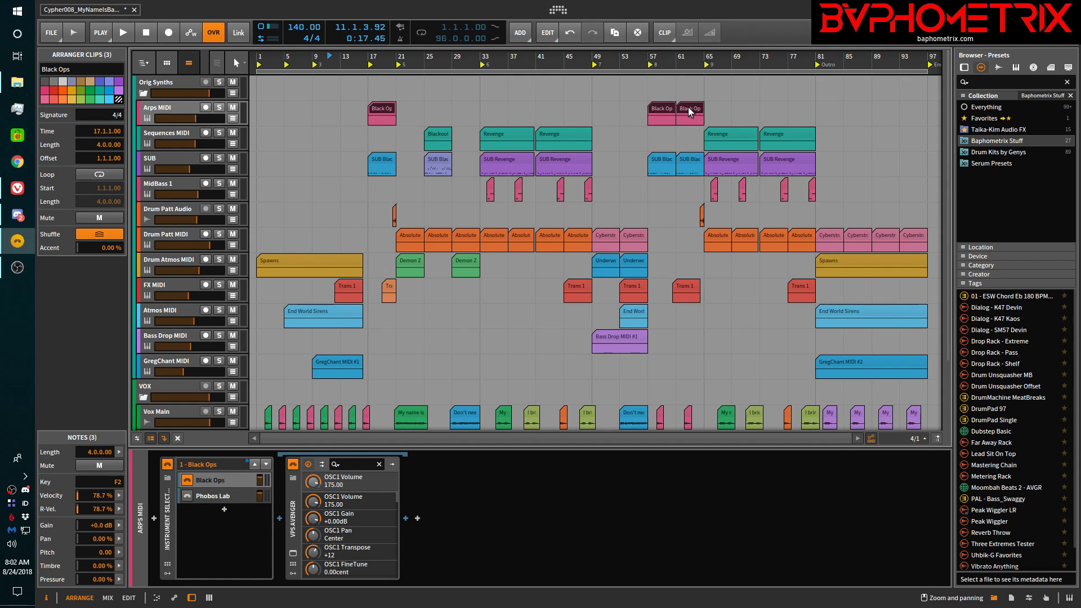
pyautogui.rightClick(688, 107)
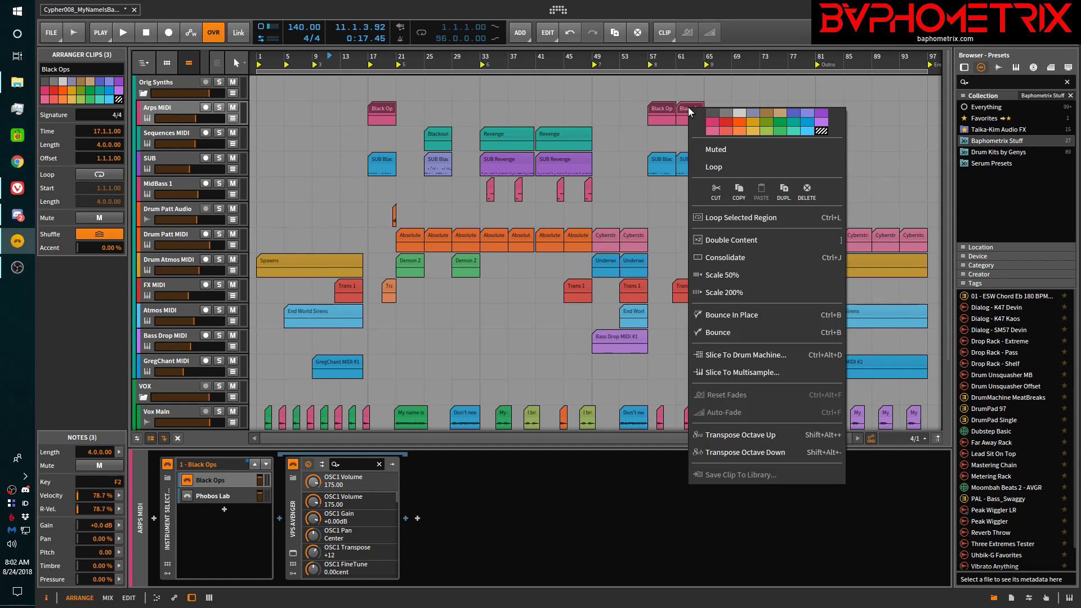
pyautogui.click(727, 315)
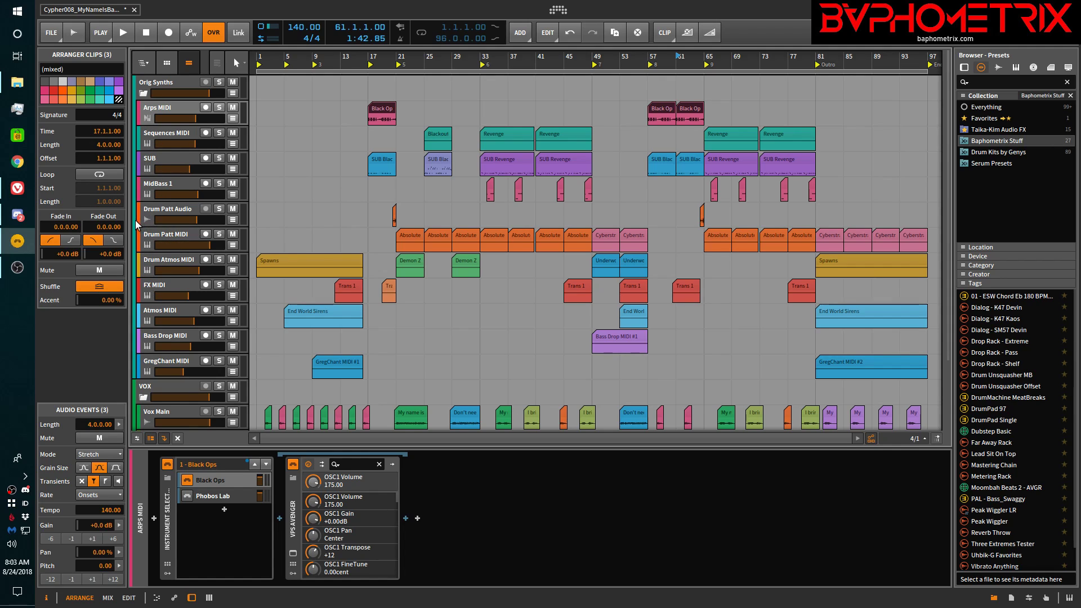
# Examine the waveform of the 4b Cyberstraction clip before bar 21 on the Drum Patt Audio track, and return to the device view
pyautogui.click(151, 211)
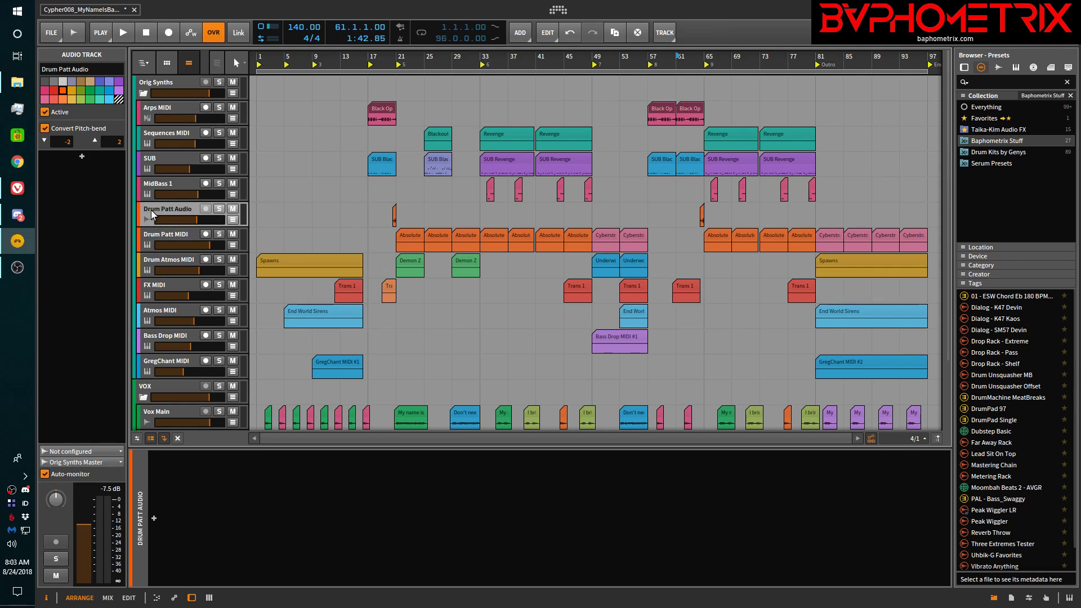
pyautogui.click(394, 212)
pyautogui.scroll(3, 394, 211)
pyautogui.scroll(5, 394, 211)
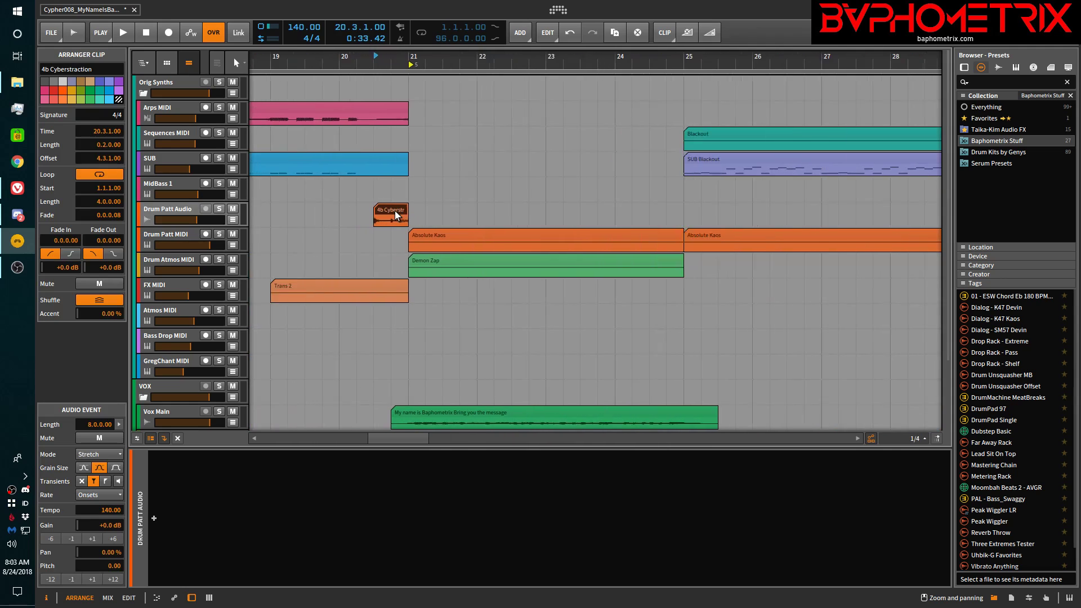
pyautogui.doubleClick(394, 210)
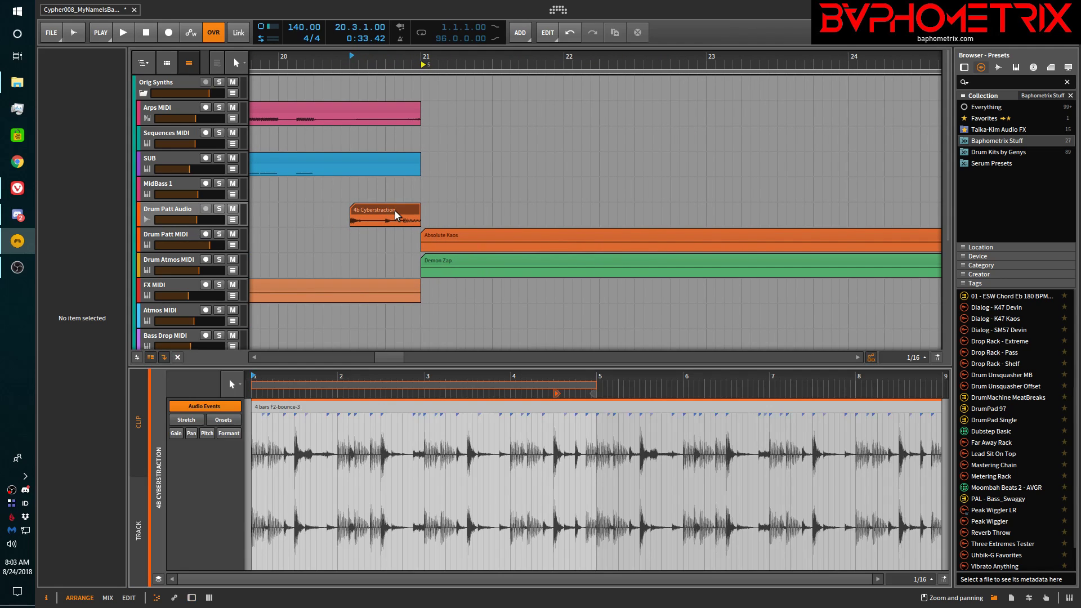
pyautogui.click(394, 210)
pyautogui.scroll(-7, 394, 211)
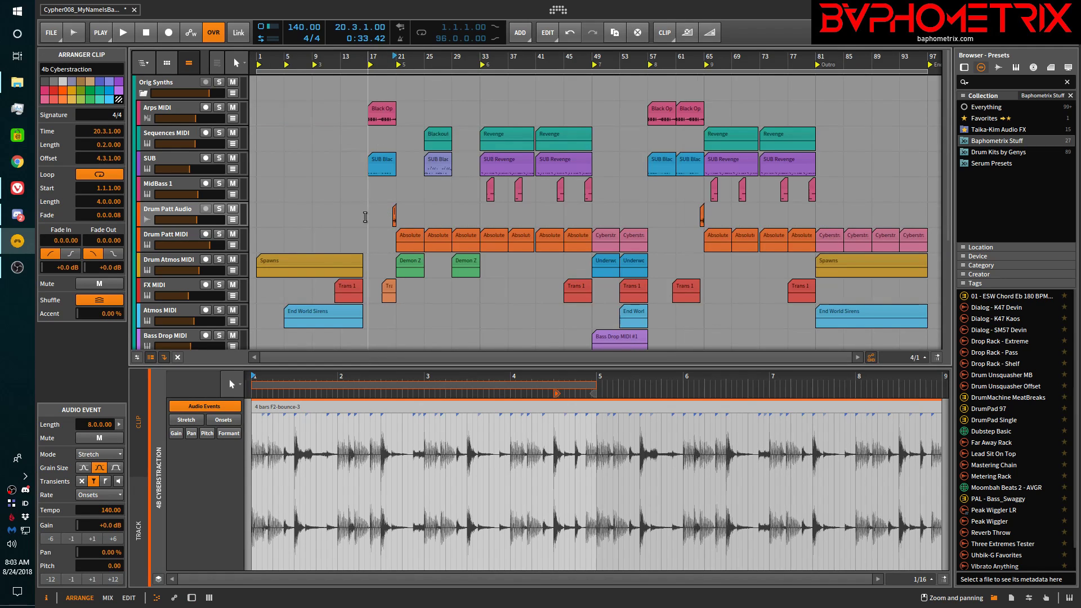
pyautogui.press('d')
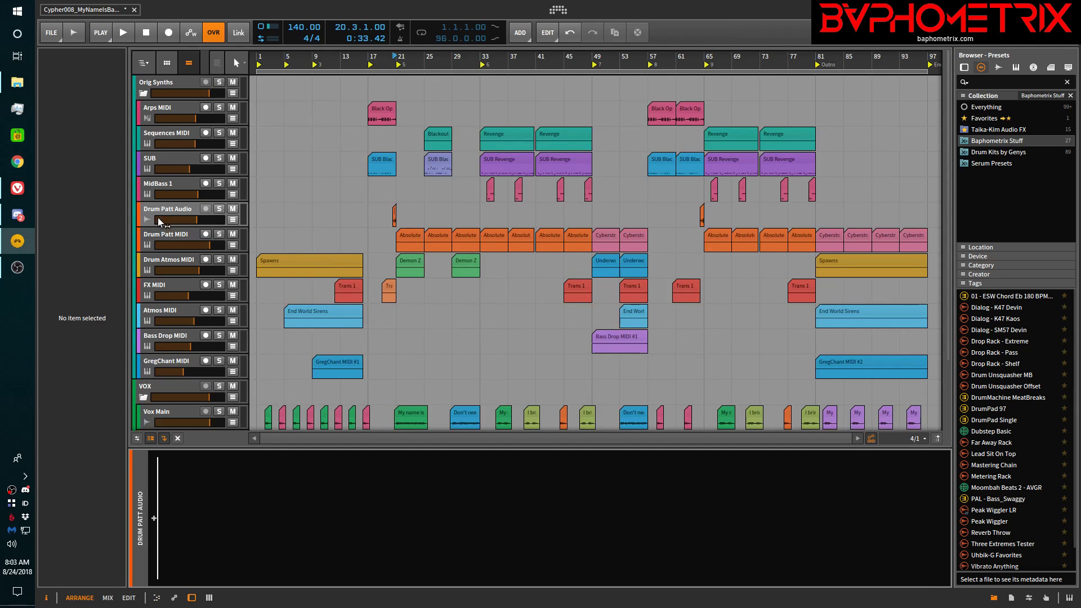
# Open the Blackout clip of the Sequences MIDI track in the note editor and look for its notes
pyautogui.click(167, 132)
pyautogui.click(434, 134)
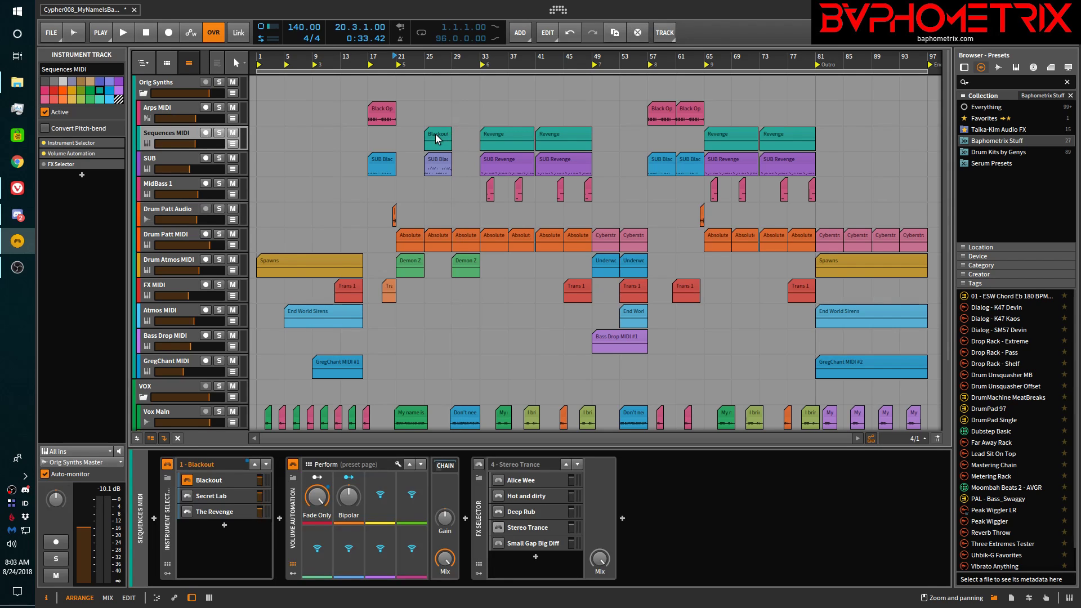
pyautogui.doubleClick(435, 134)
pyautogui.scroll(-10, 207, 431)
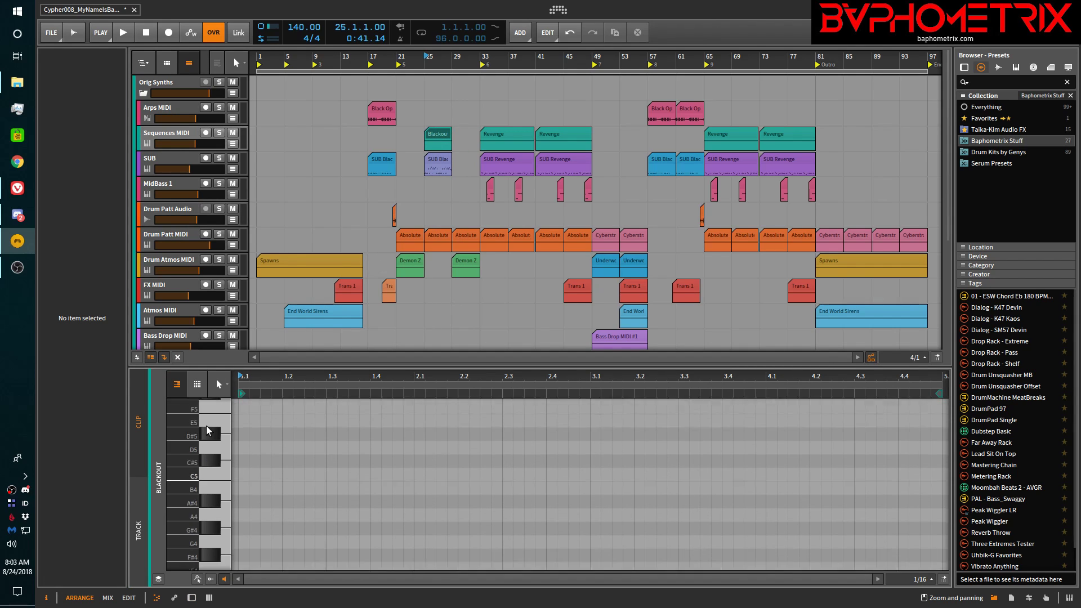
pyautogui.scroll(4, 207, 432)
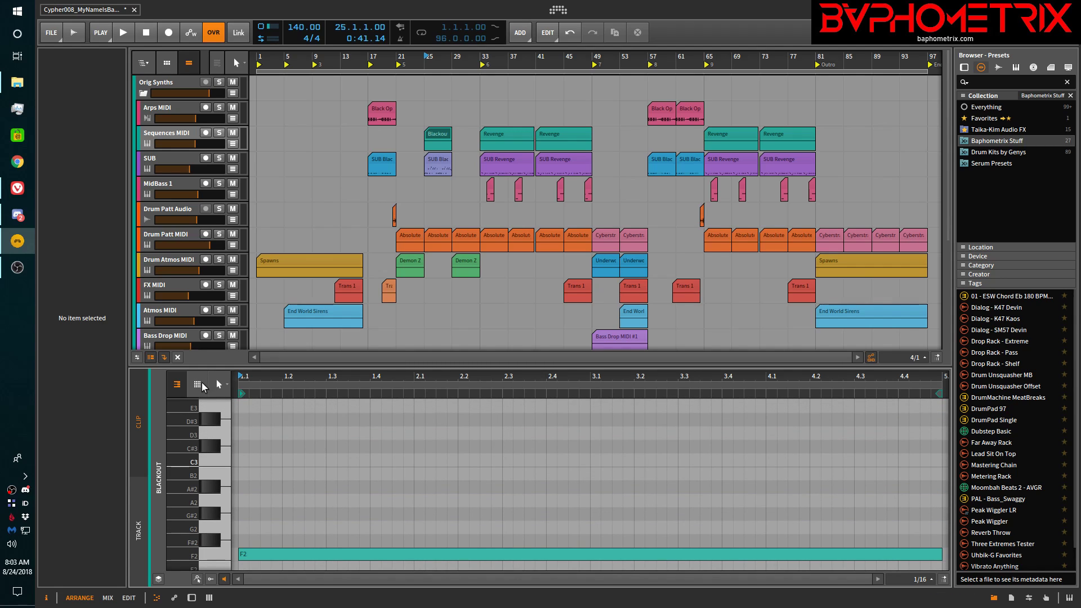
# View the Blackout clip's notes in the drum-style note list, and return to the piano roll
pyautogui.click(197, 384)
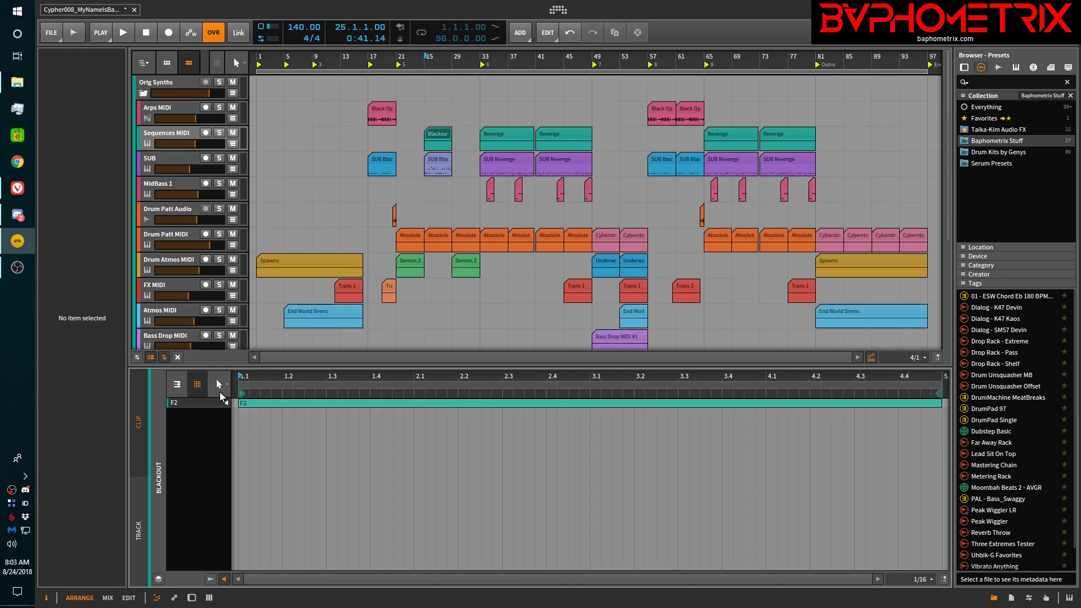
pyautogui.click(186, 384)
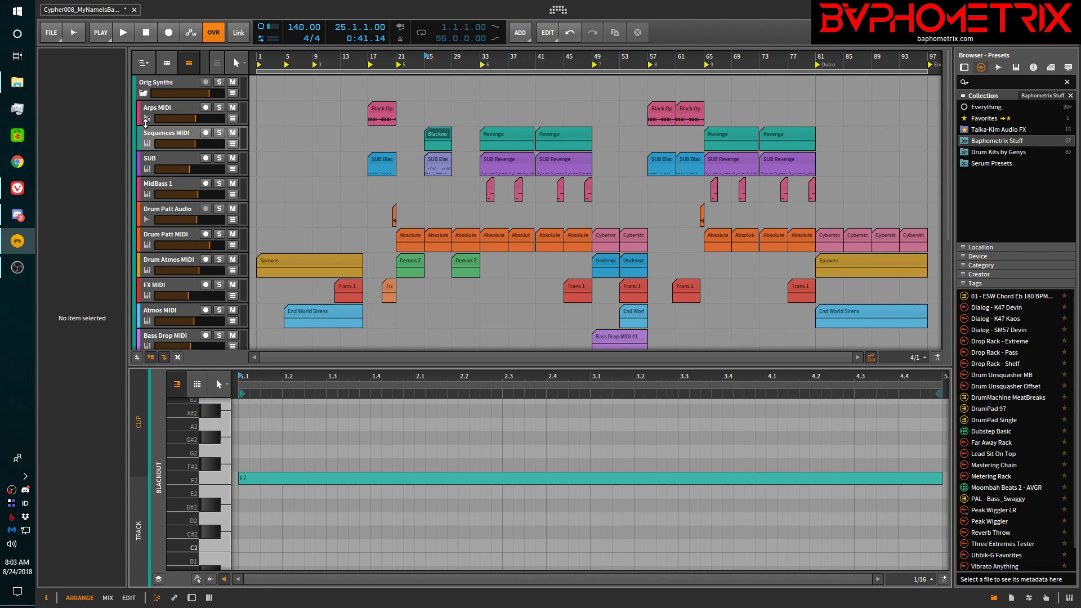
# Show the device chain of the Arps MIDI track and select its Instrument Selector
pyautogui.click(149, 127)
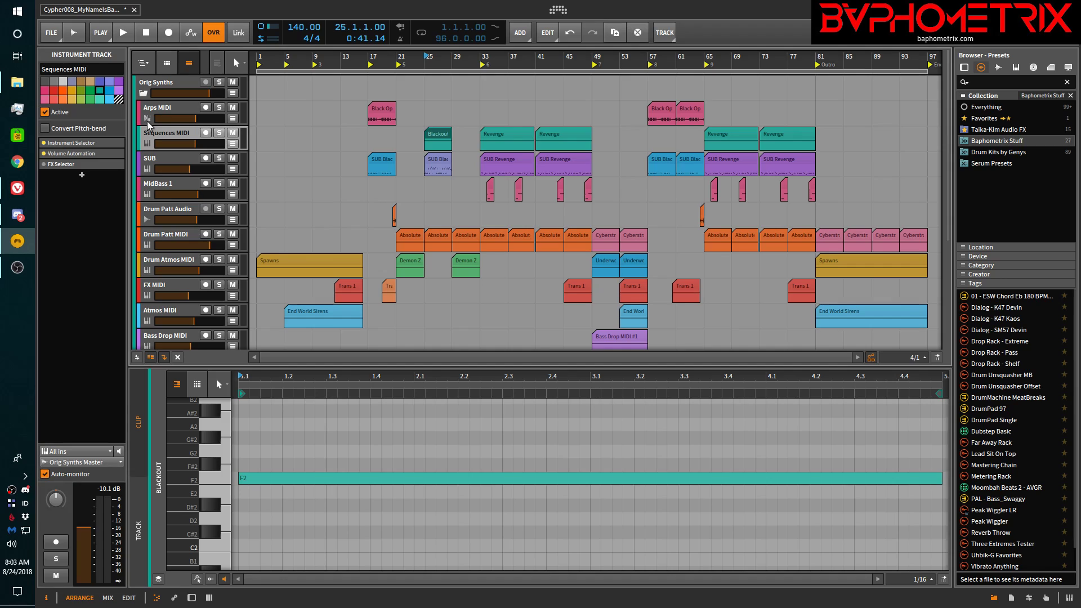
pyautogui.click(164, 111)
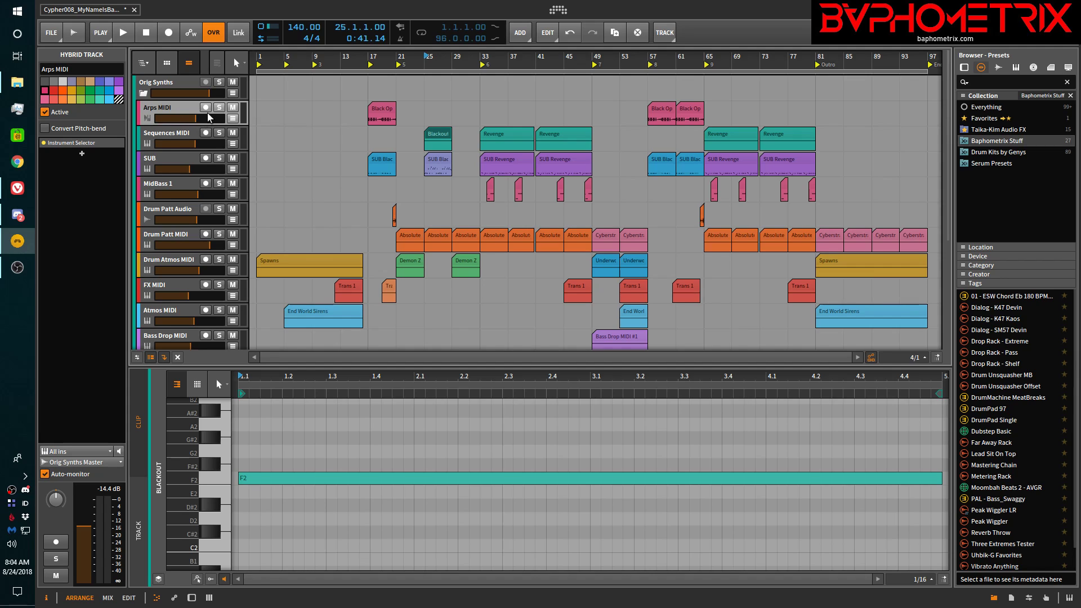
pyautogui.press('d')
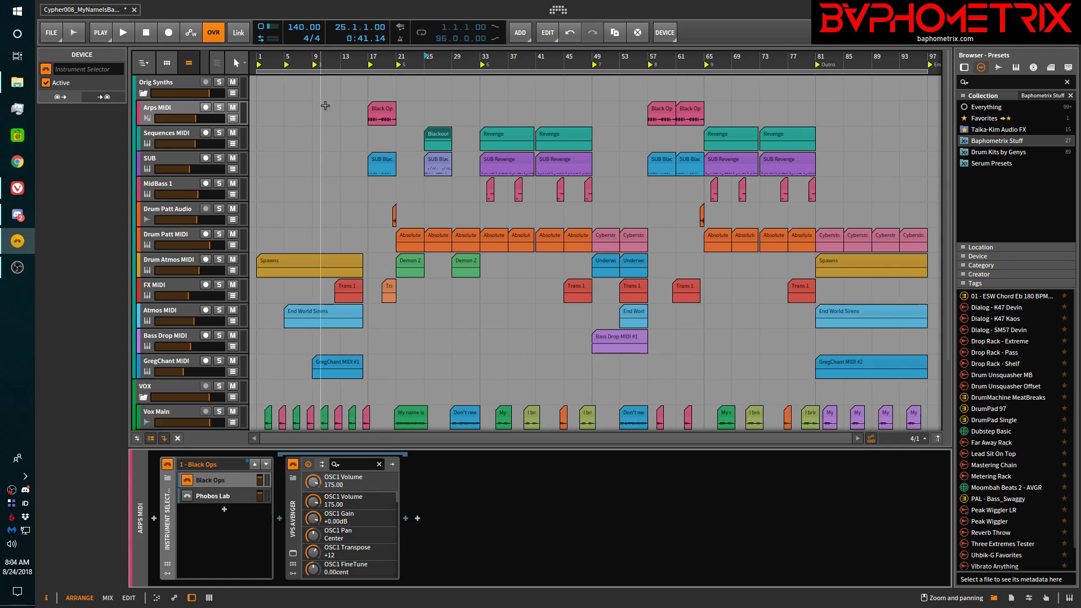
pyautogui.click(170, 107)
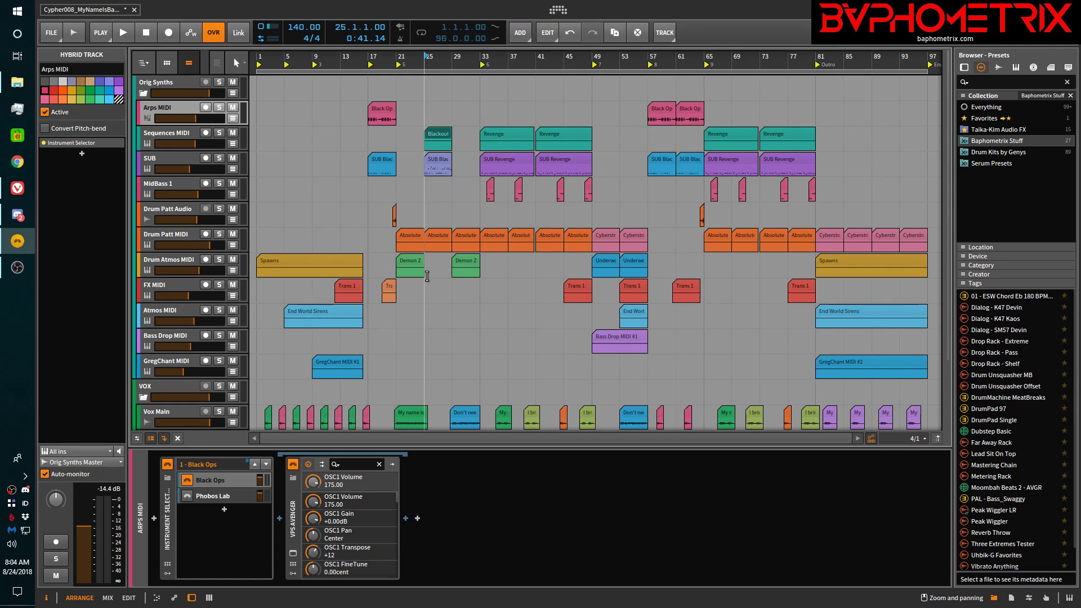
pyautogui.click(169, 528)
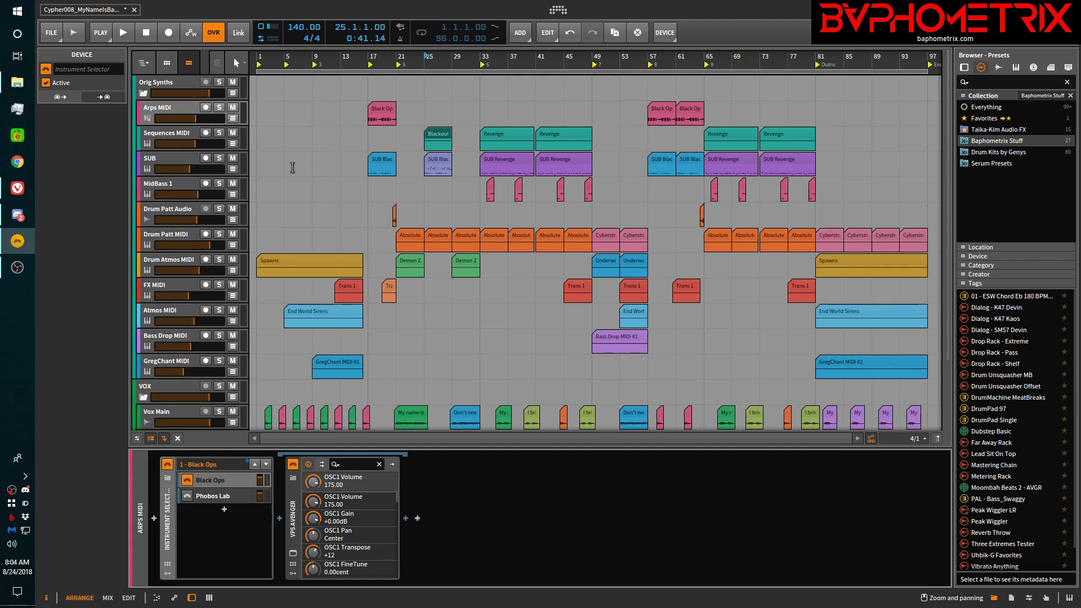
# Undo the in-place bounce of the Black Ops clips, and play back the MIDI clip at bar 17 on the Arps MIDI track
pyautogui.hotkey('ctrl', 'z')
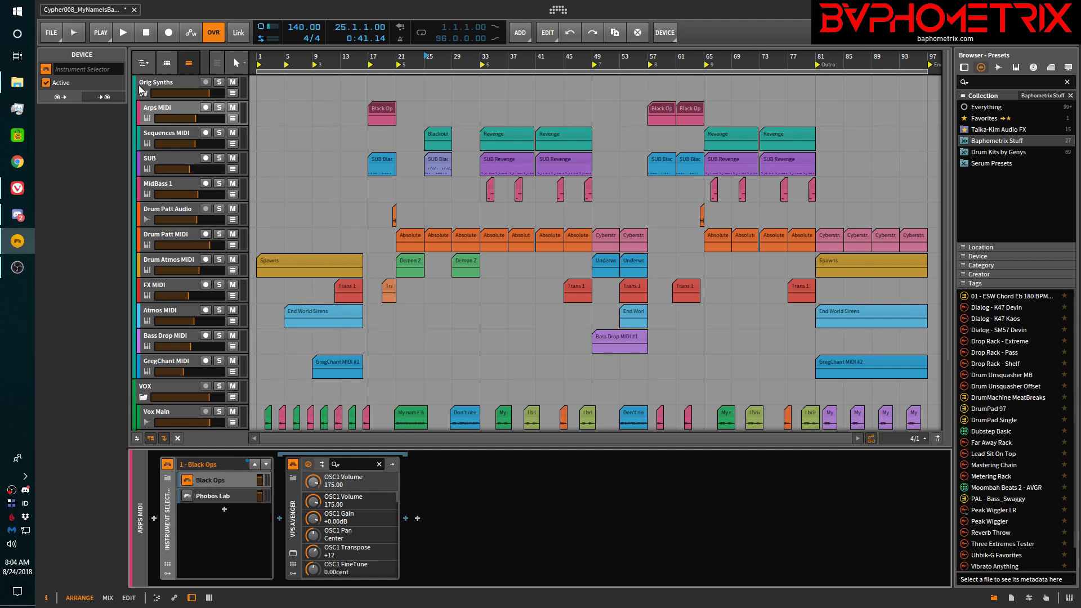
pyautogui.click(381, 109)
pyautogui.press('space')
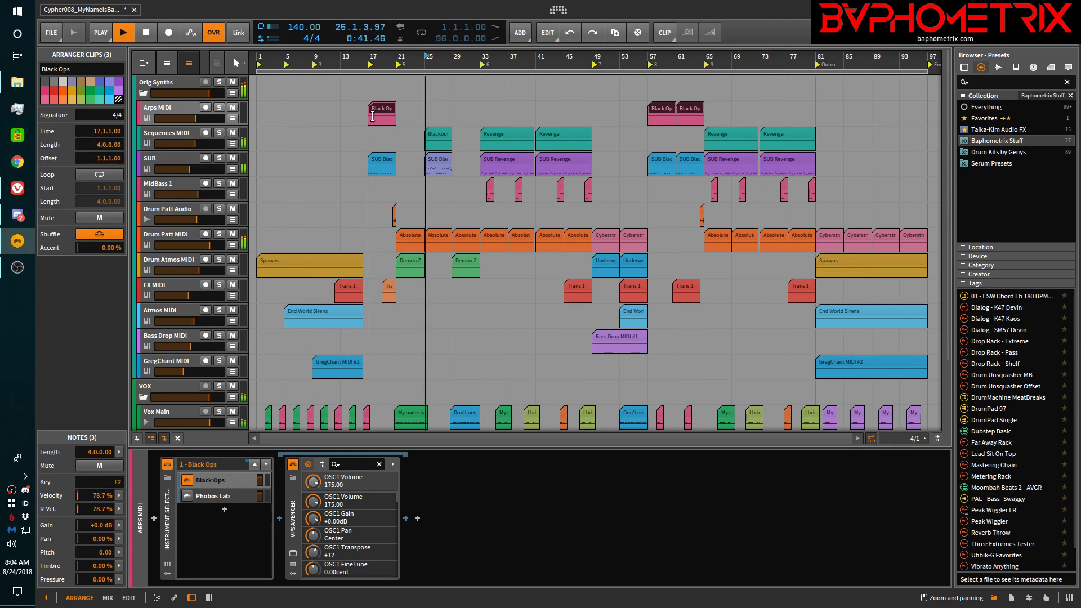
pyautogui.press('space')
pyautogui.click(379, 109)
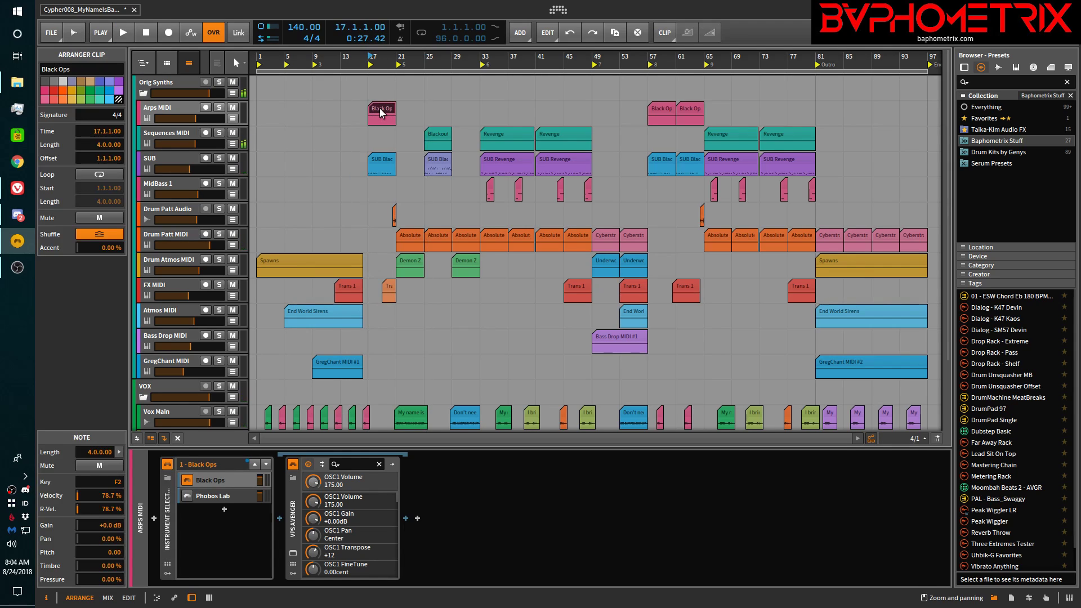
pyautogui.press('space')
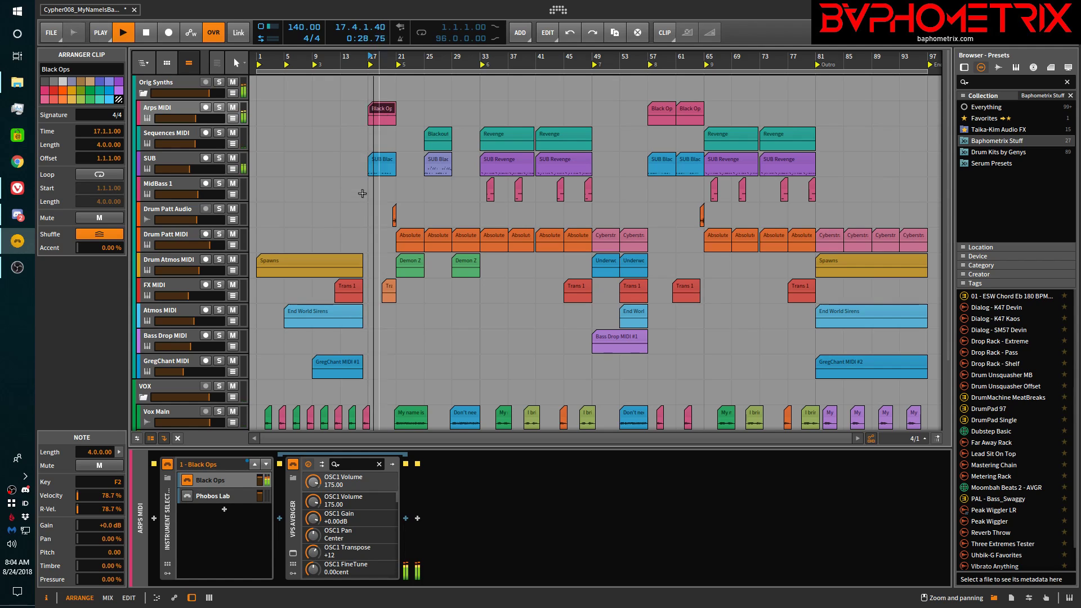
pyautogui.press('space')
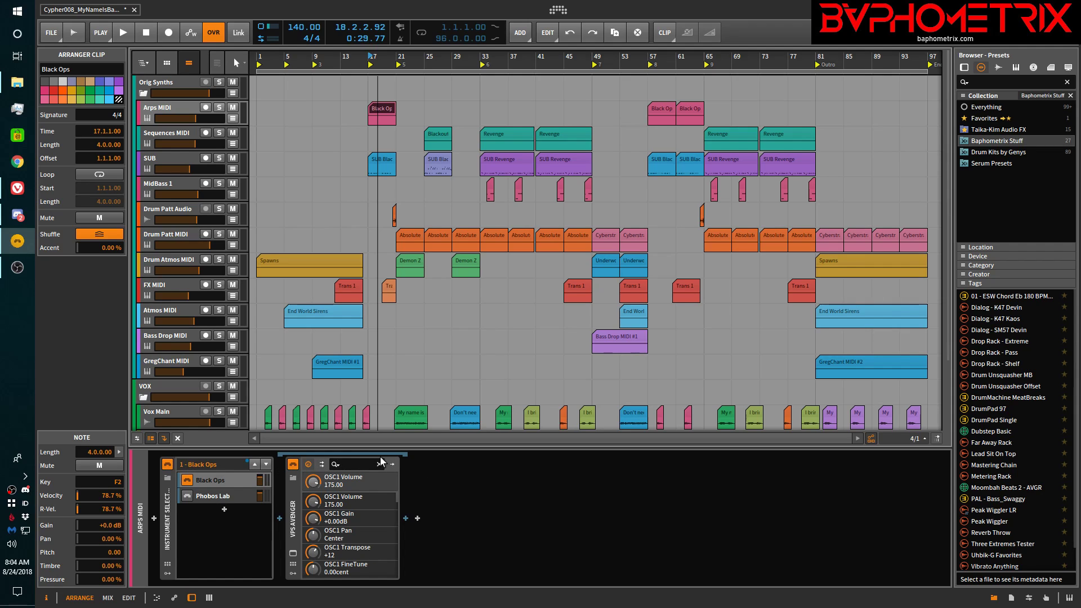
pyautogui.press('space')
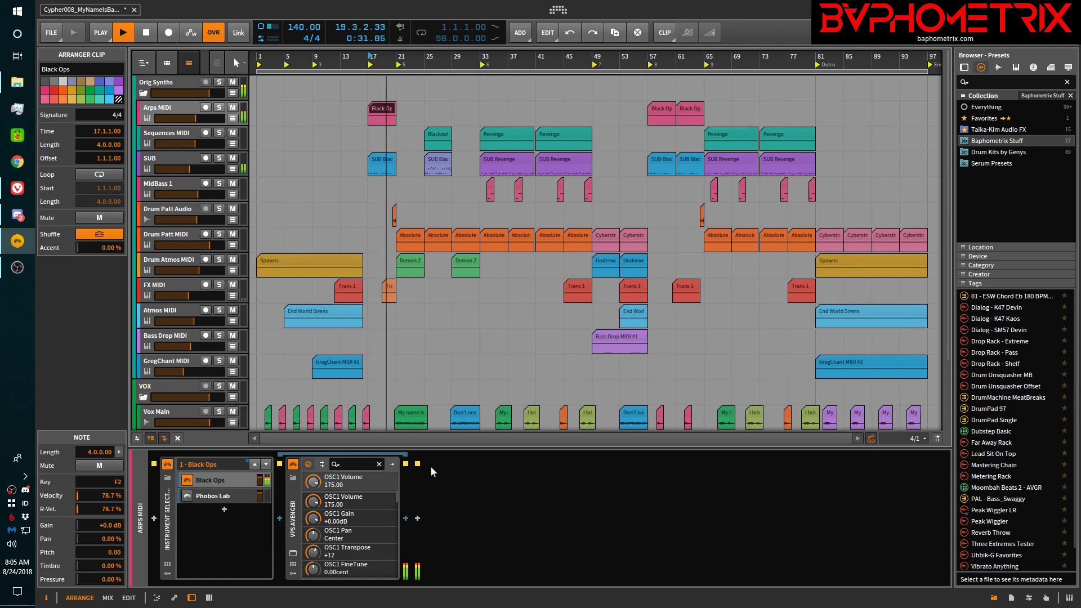
pyautogui.press('space')
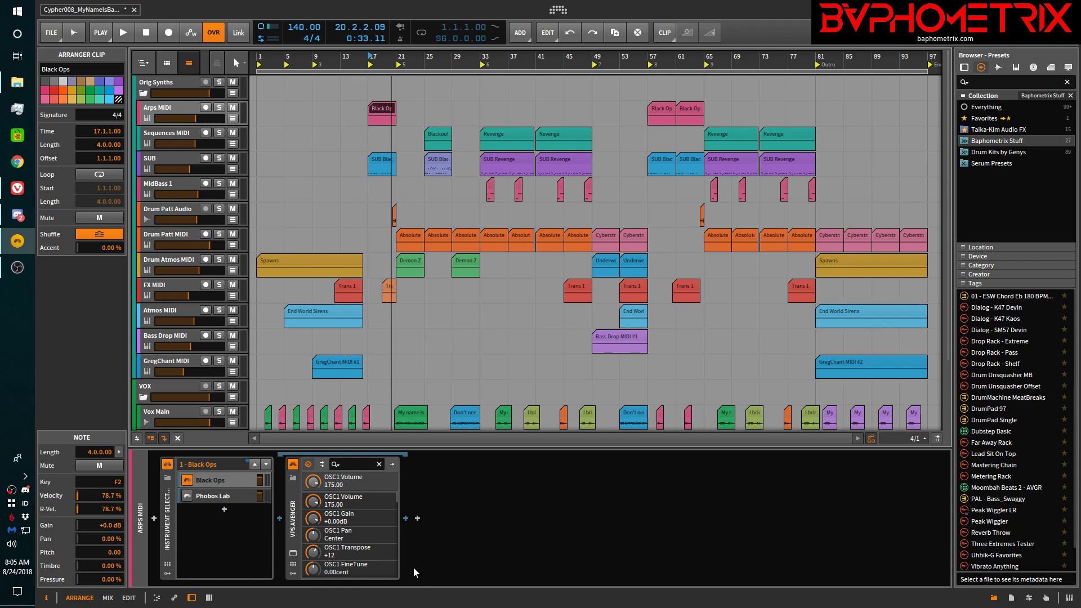
pyautogui.press('space')
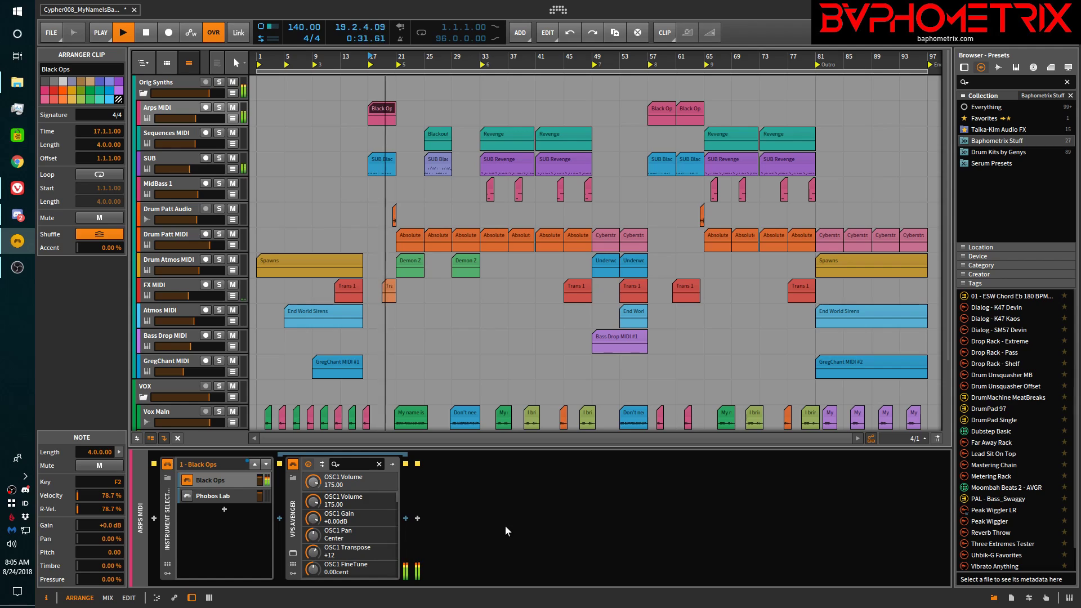
pyautogui.press('space')
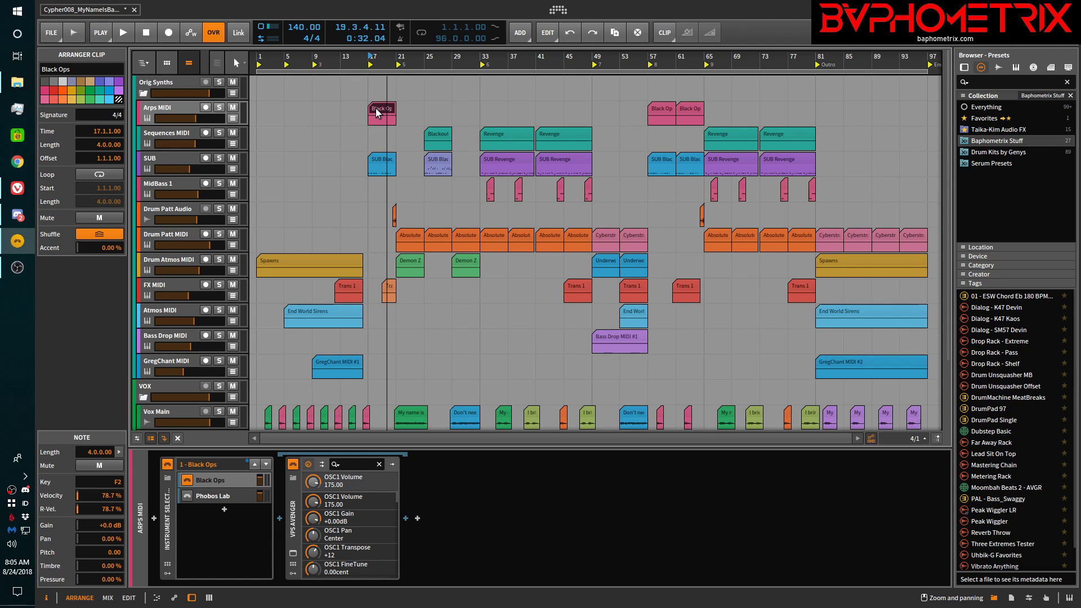
# Bounce the three Black Ops MIDI clips on the Arps MIDI track in place again
pyautogui.keyDown('shift'); pyautogui.click(693, 107); pyautogui.keyUp('shift')
pyautogui.rightClick(692, 107)
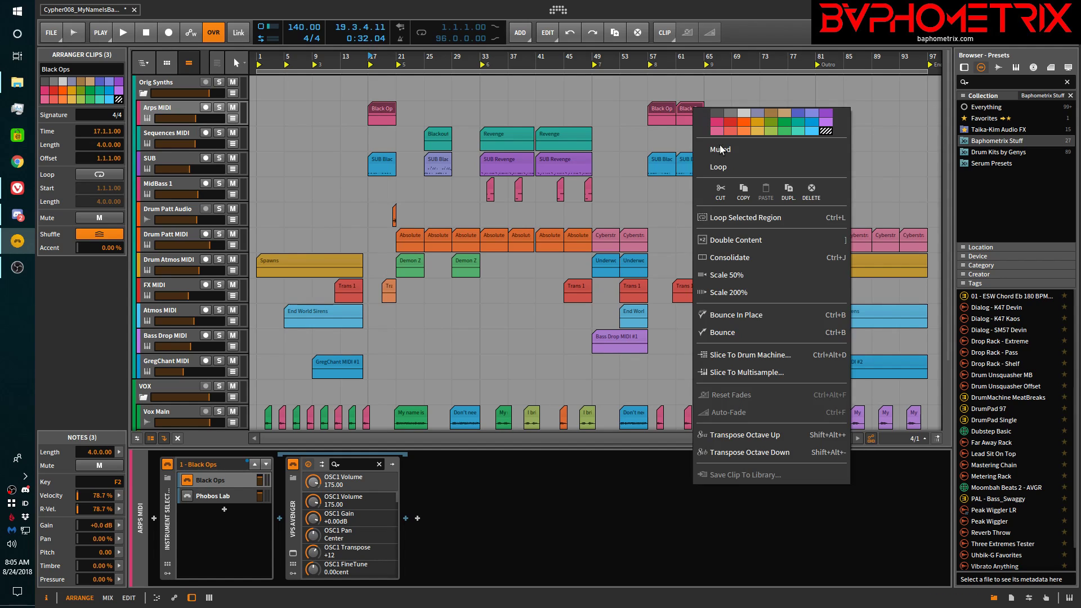
pyautogui.click(741, 313)
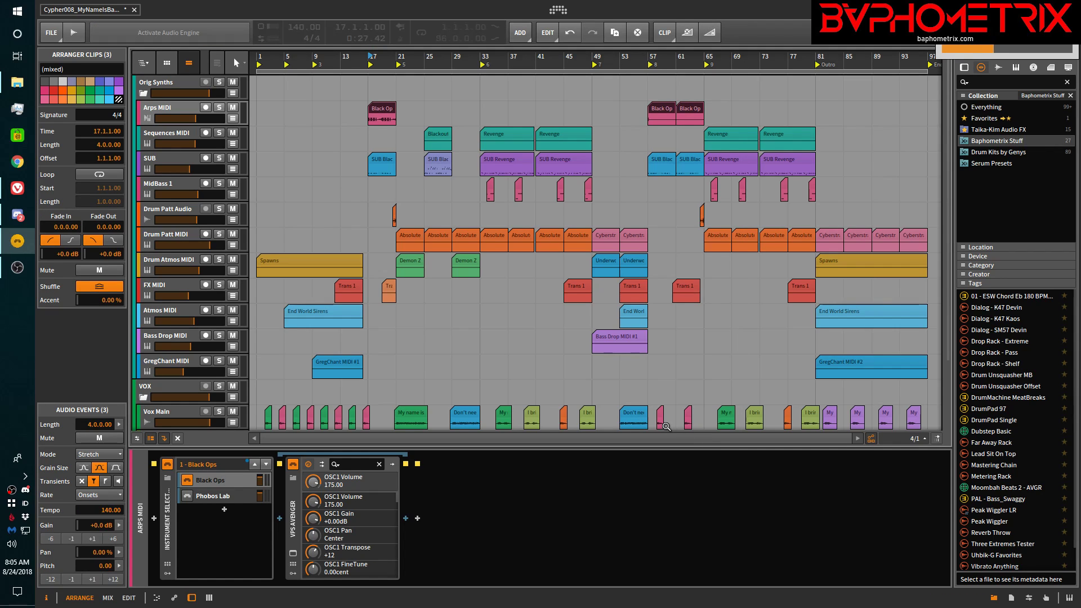
pyautogui.click(679, 117)
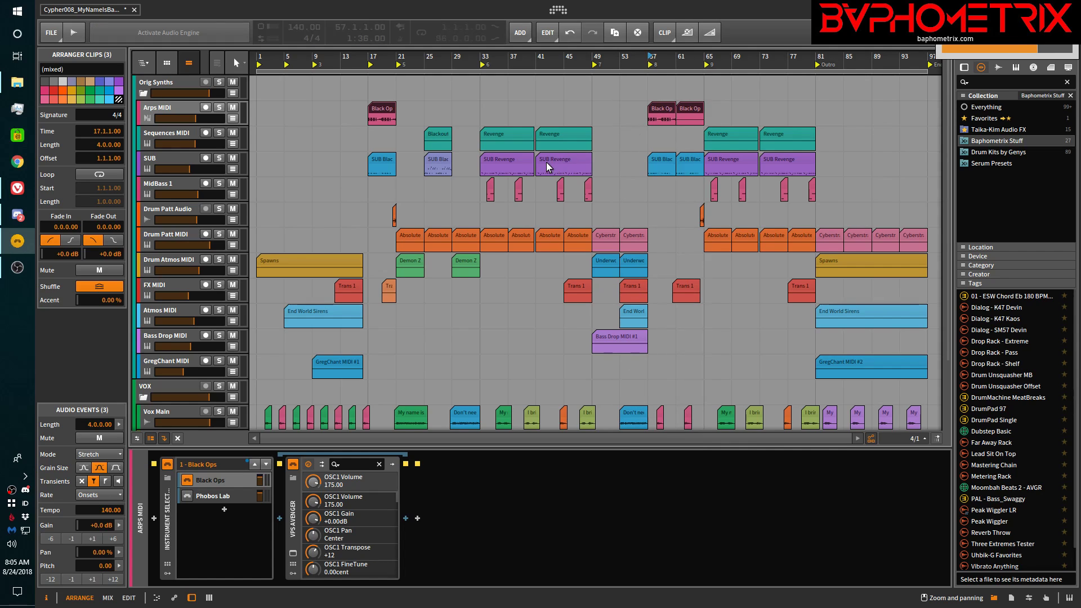
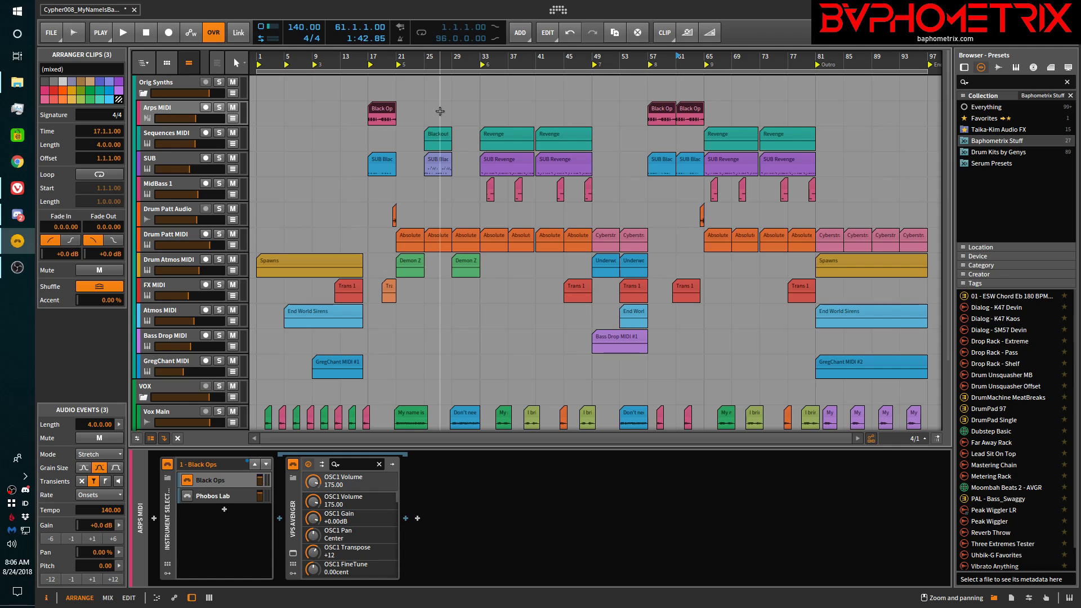
# Play back the bounced Black Ops clip at bar 17, and check the automation lanes of the Arps MIDI track
pyautogui.click(378, 109)
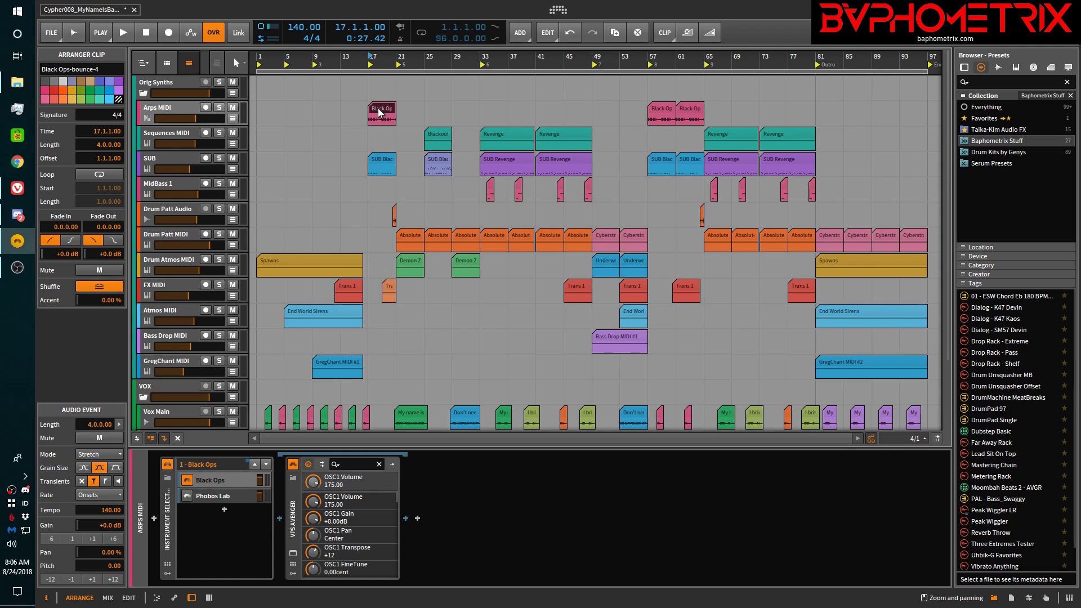
pyautogui.press('space')
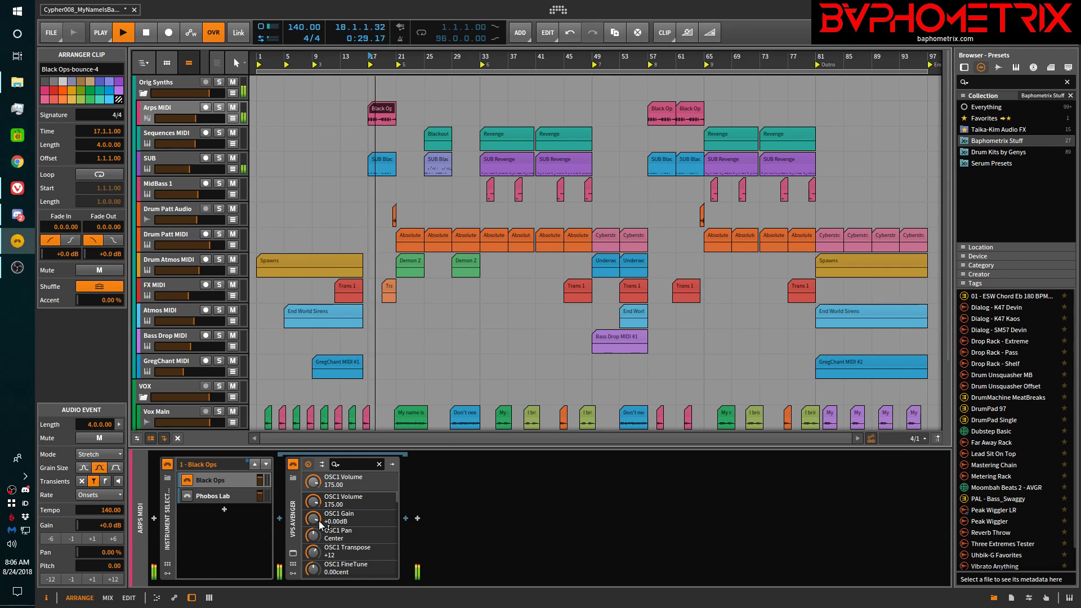
pyautogui.press('space')
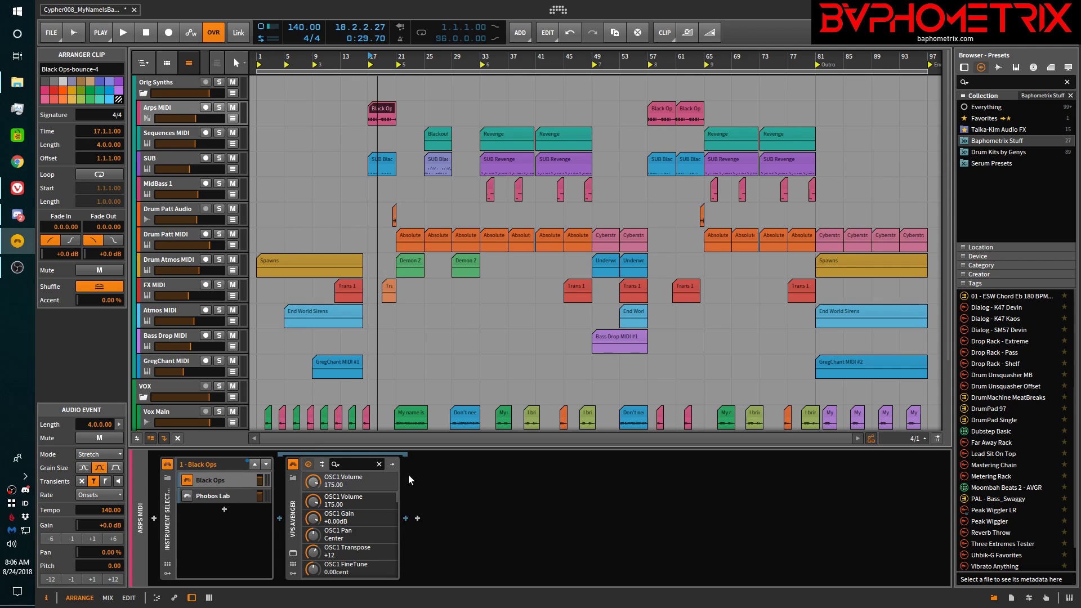
pyautogui.press('space')
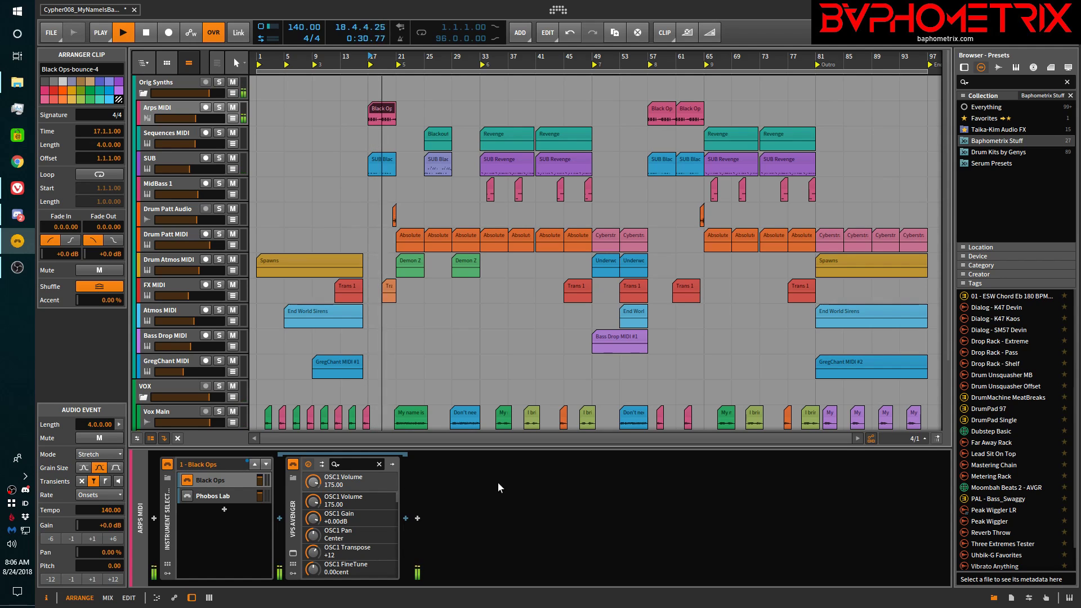
pyautogui.press('space')
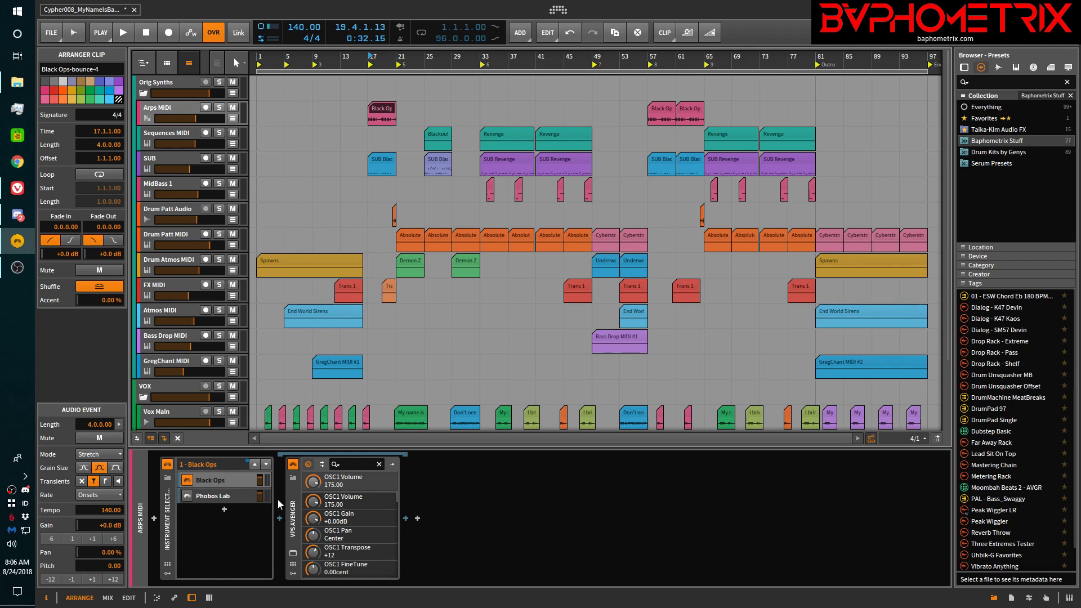
pyautogui.click(234, 119)
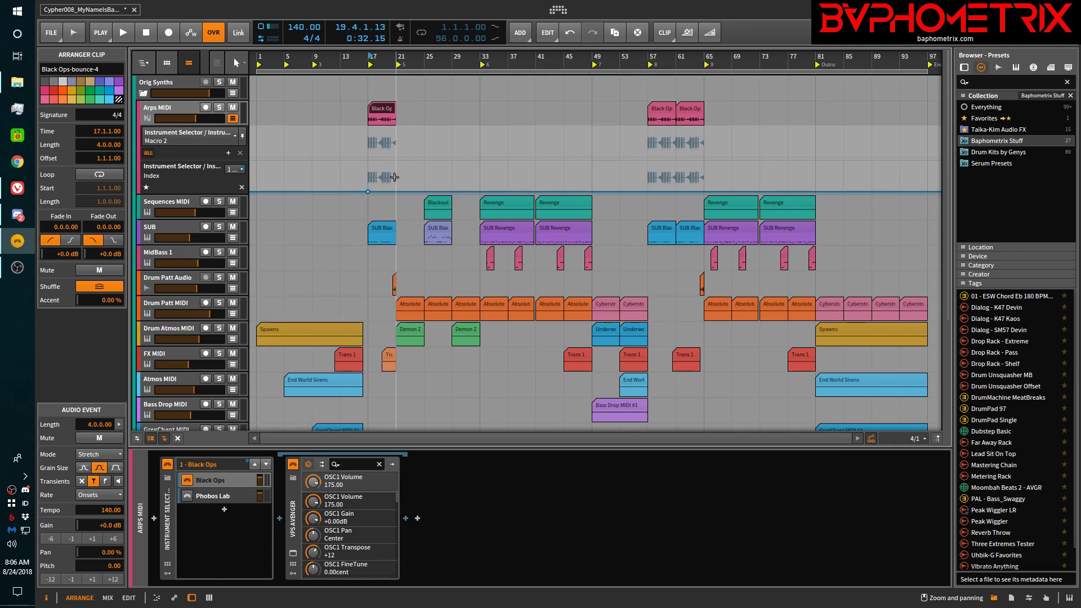
pyautogui.click(234, 119)
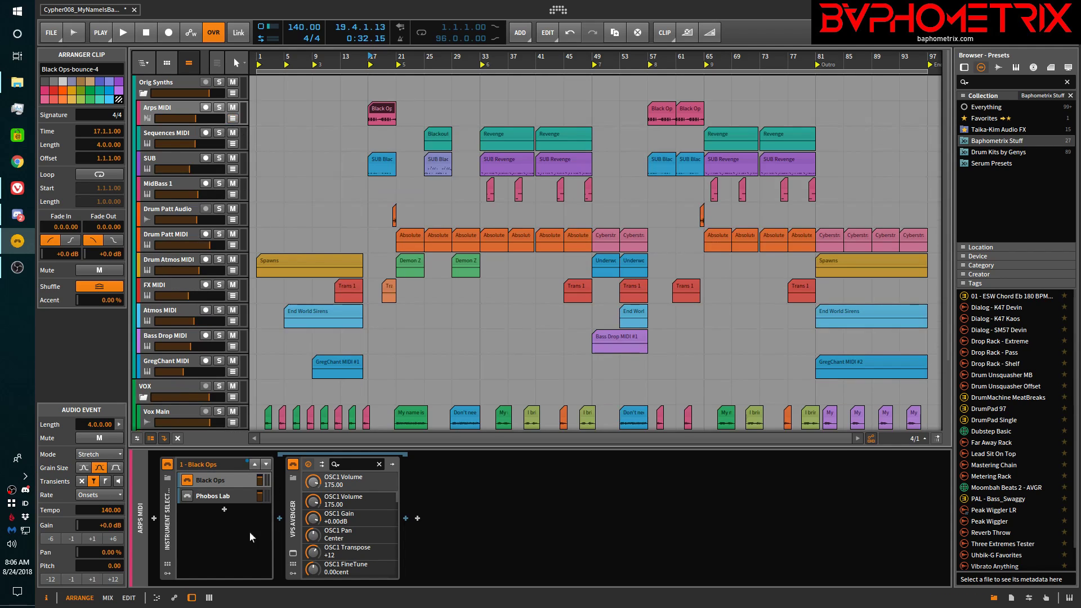
# Delete the Instrument Selector from the Arps MIDI track, and play back the bounced clip from bar 17
pyautogui.click(167, 528)
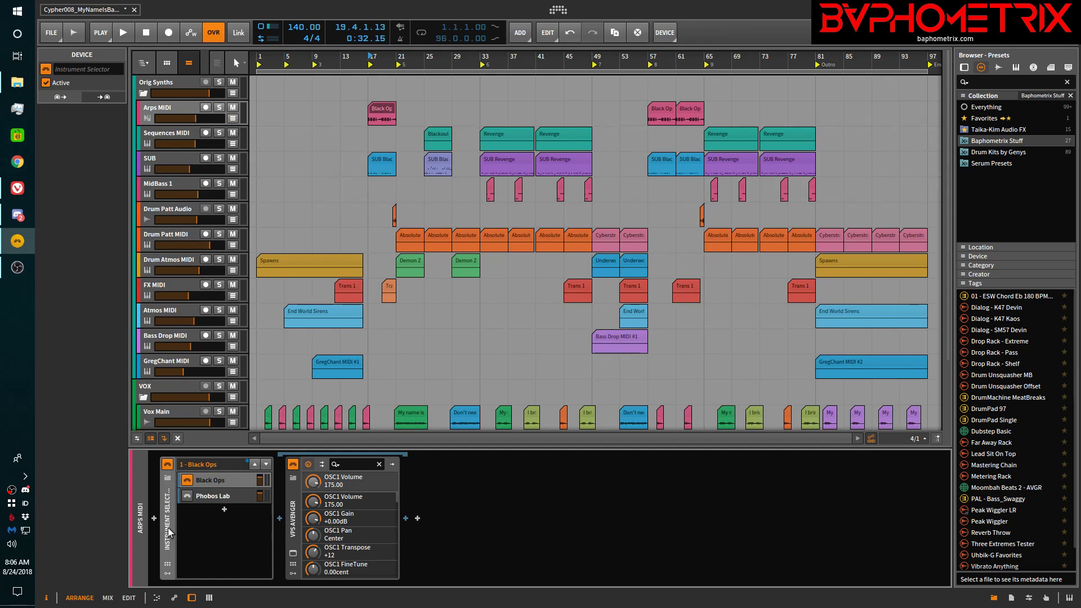
pyautogui.press('Delete')
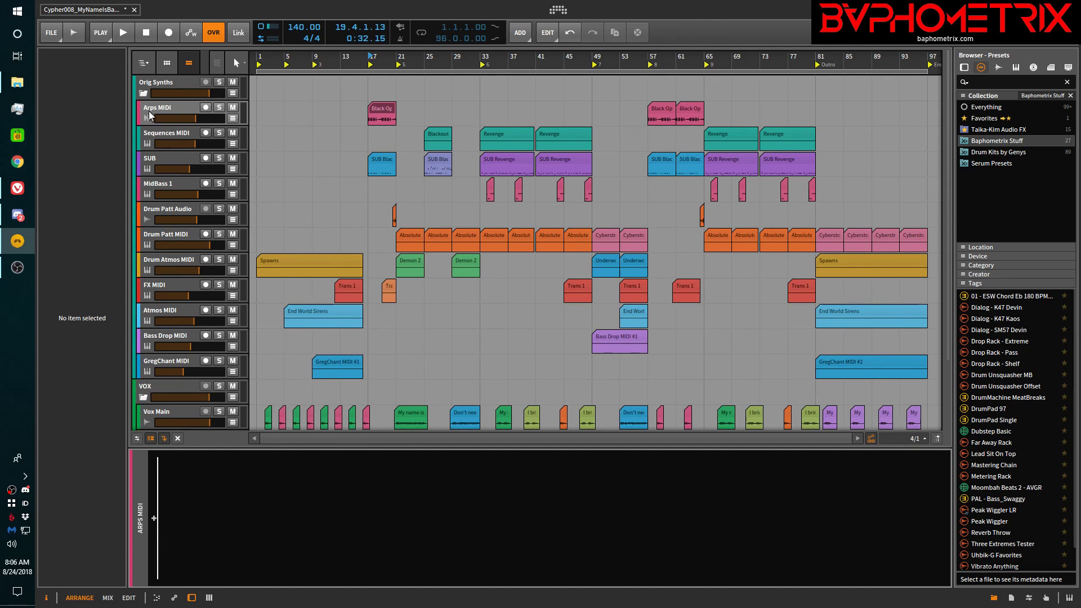
pyautogui.click(172, 107)
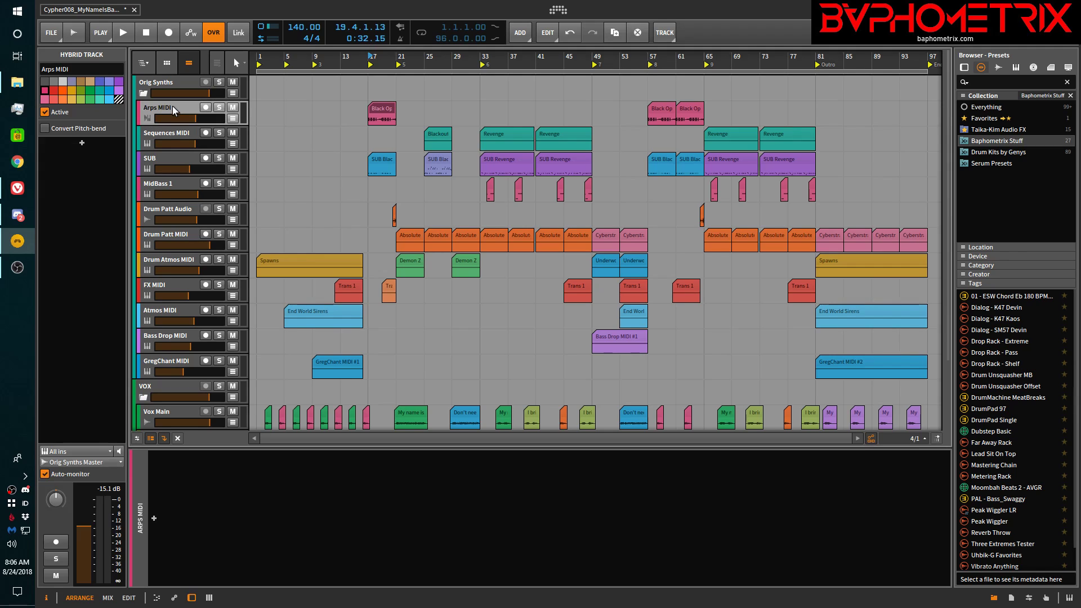
pyautogui.click(356, 109)
pyautogui.press('space')
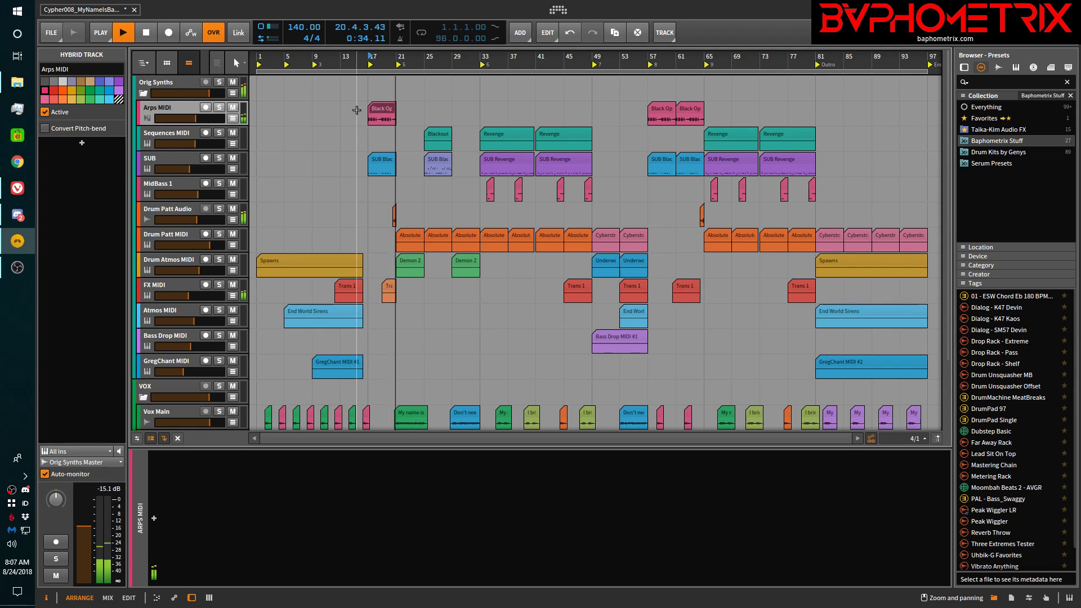
pyautogui.press('space')
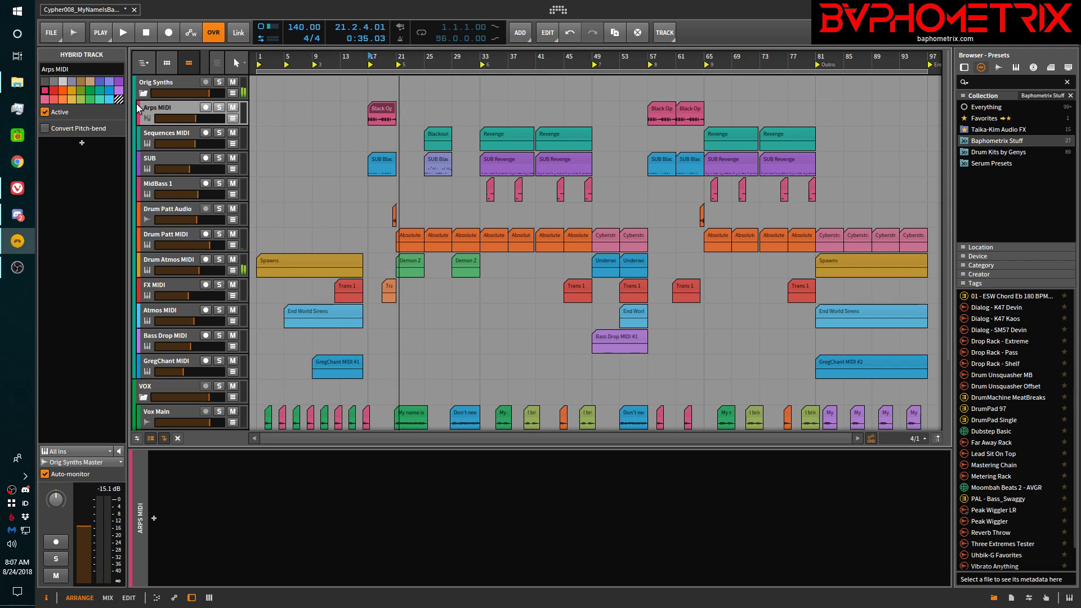
# Check the Arps MIDI track's options for converting it to an audio track
pyautogui.rightClick(166, 107)
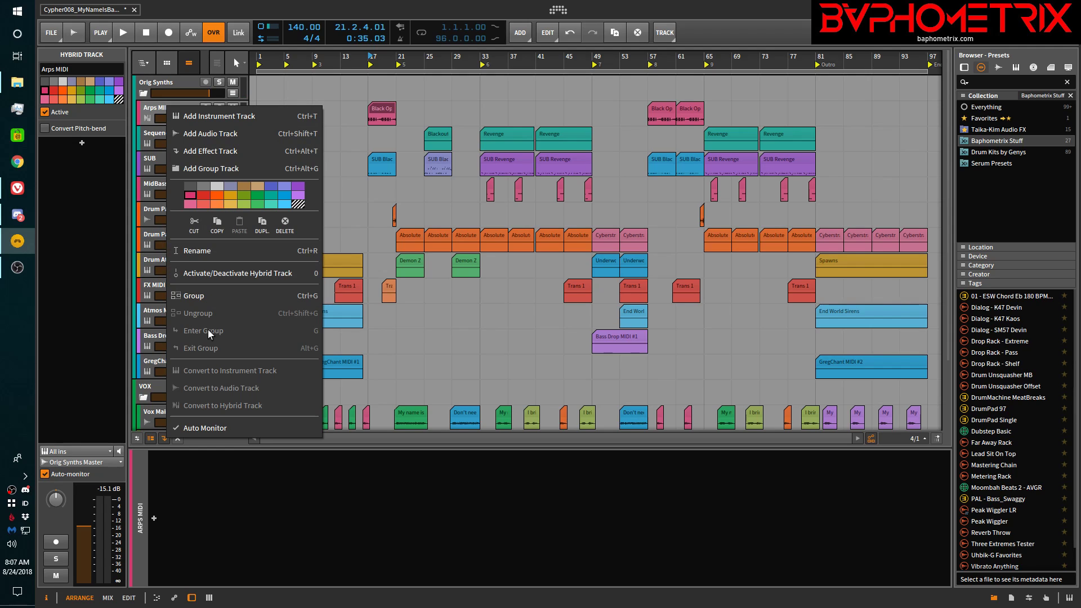
pyautogui.click(151, 108)
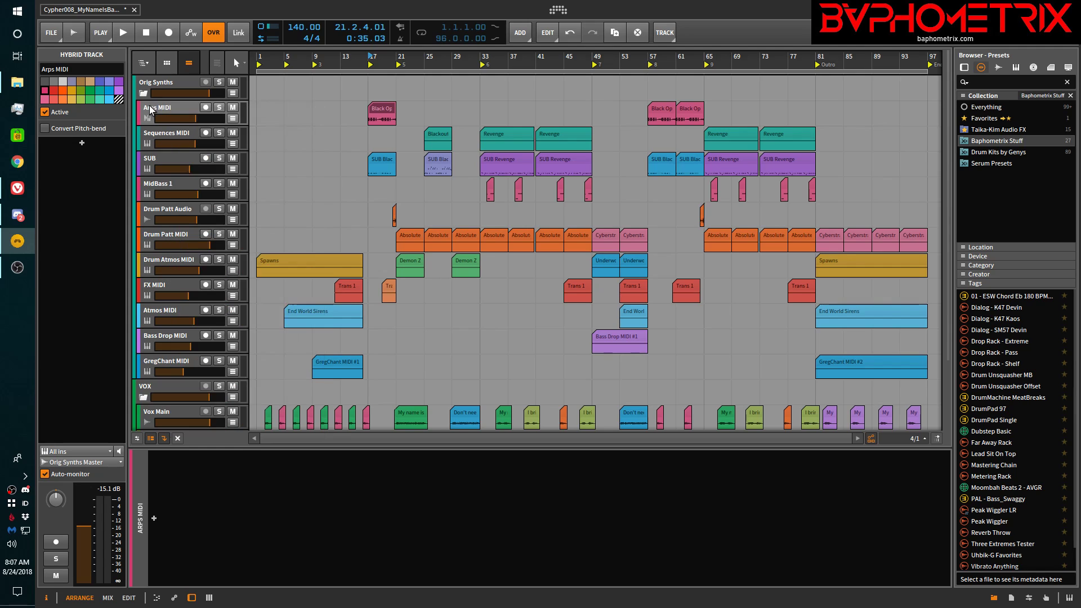
pyautogui.rightClick(151, 109)
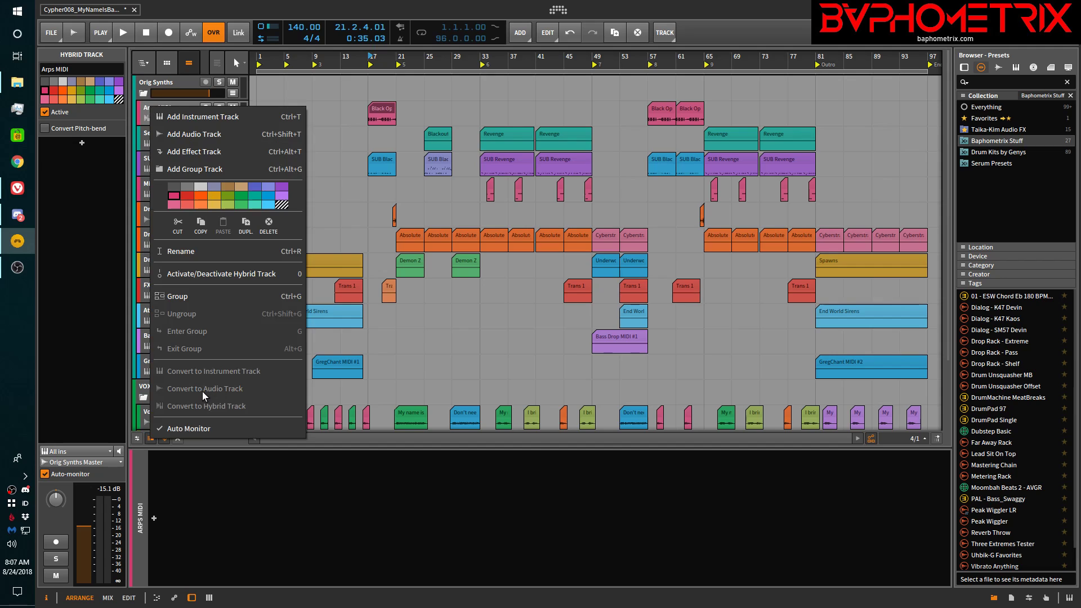
pyautogui.click(169, 104)
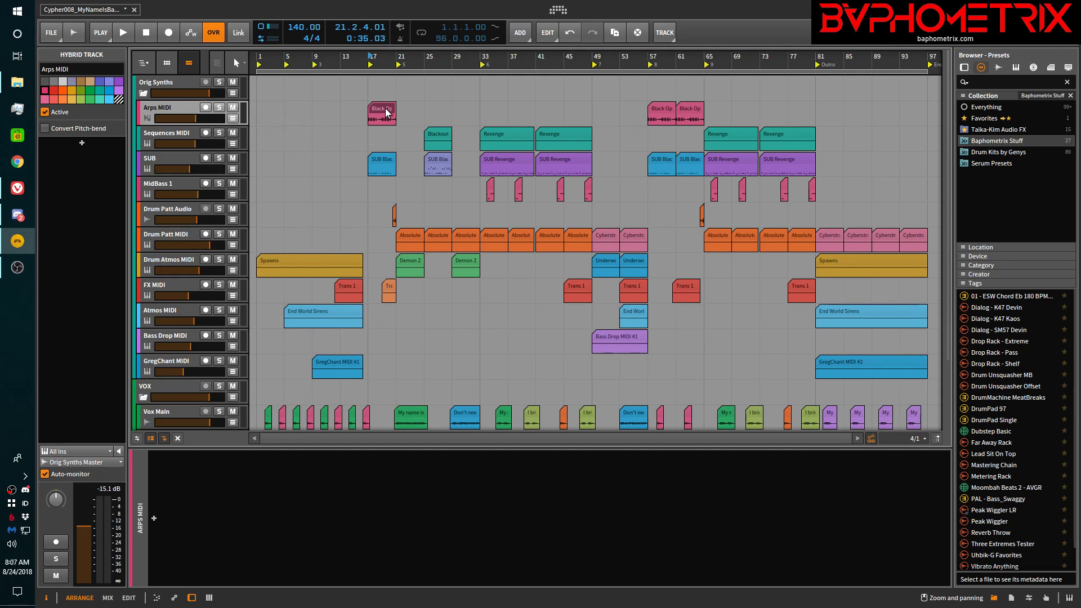
# Select the time range from bar 1 to 97 on the Arps MIDI track, and check the available range and track conversion options
pyautogui.moveTo(258, 120); pyautogui.dragTo(926, 111)
pyautogui.rightClick(894, 120)
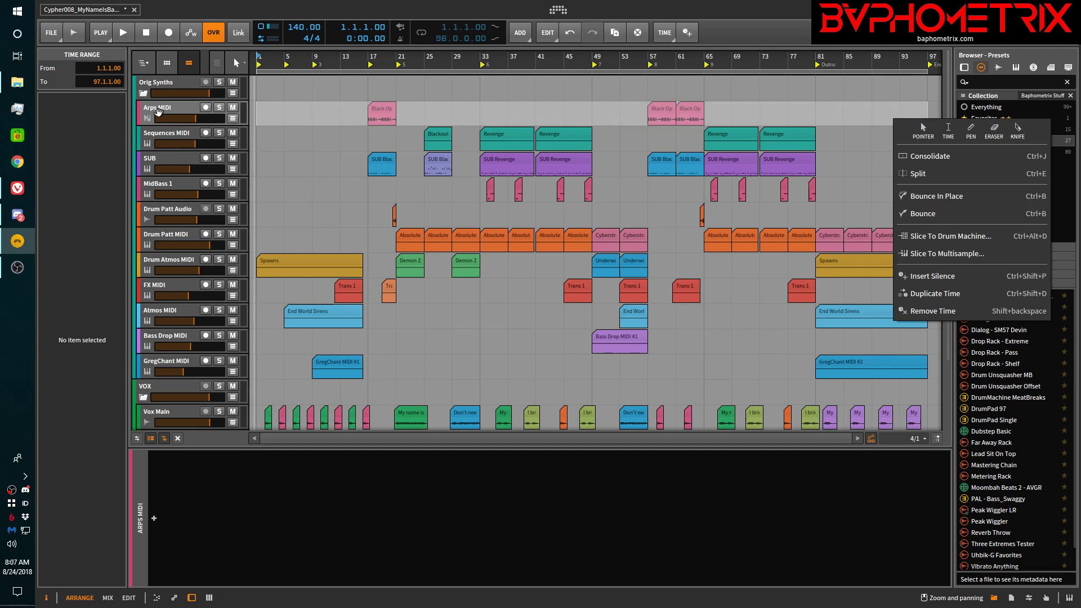
pyautogui.click(167, 107)
pyautogui.click(167, 107)
pyautogui.rightClick(167, 107)
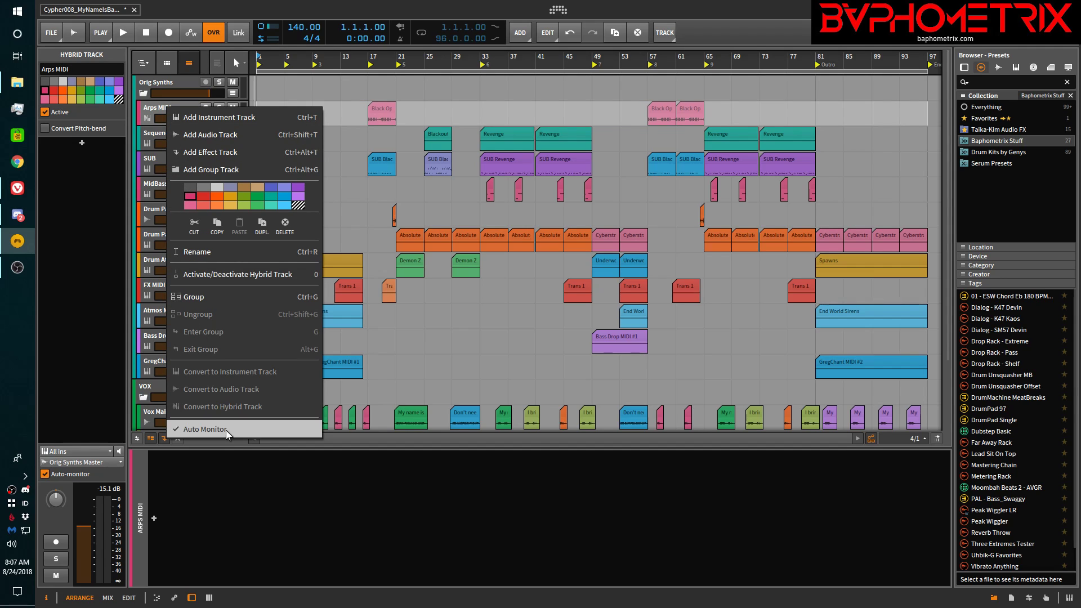
pyautogui.click(155, 108)
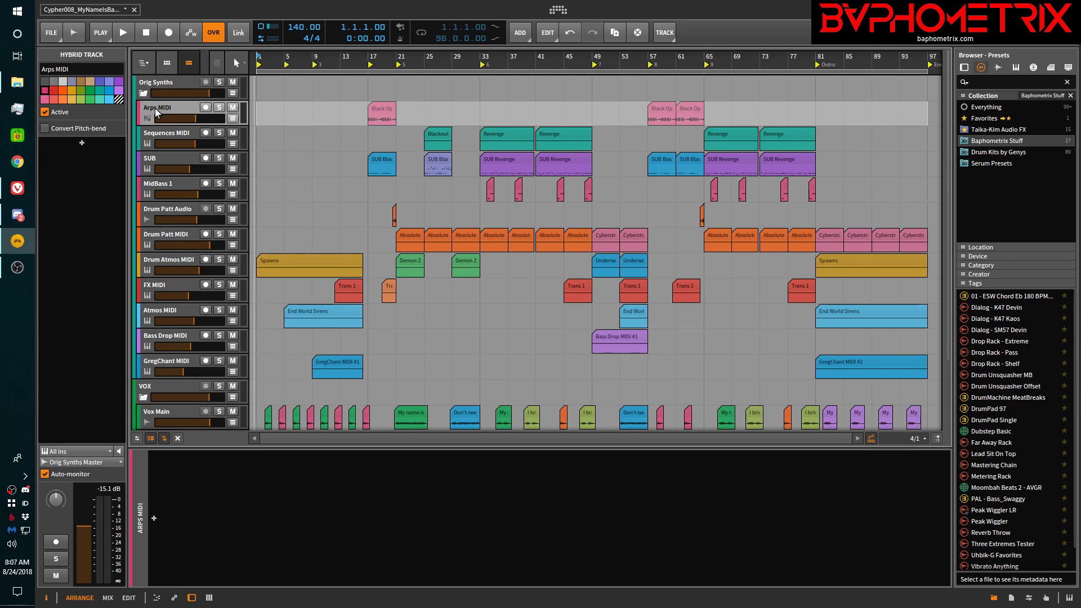
pyautogui.click(385, 110)
pyautogui.click(420, 107)
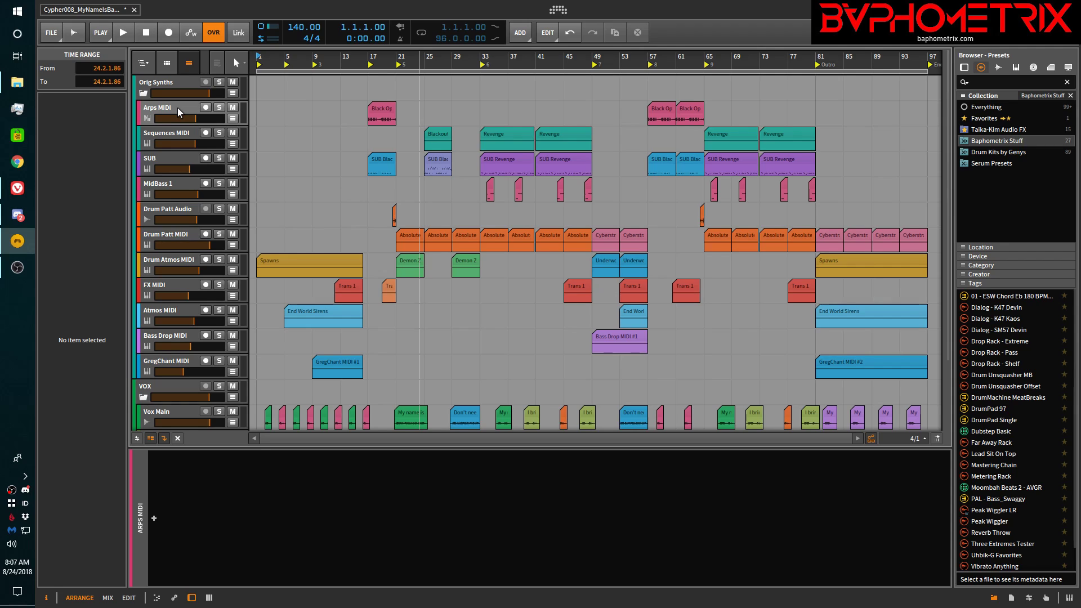
# Save the project, and check the Arps MIDI track's conversion options again
pyautogui.hotkey('ctrl', 's')
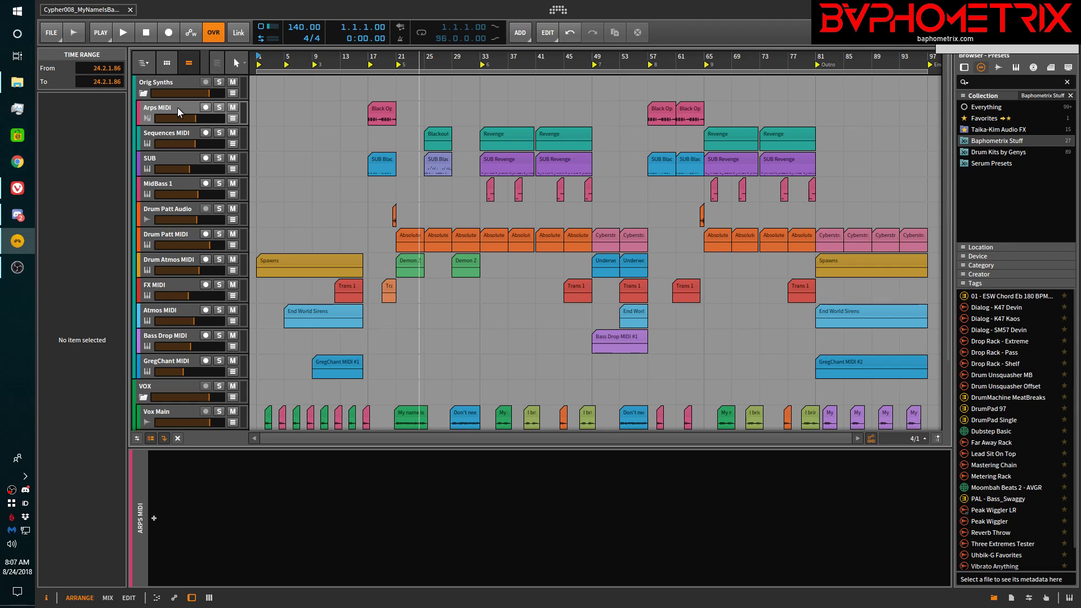
pyautogui.rightClick(177, 111)
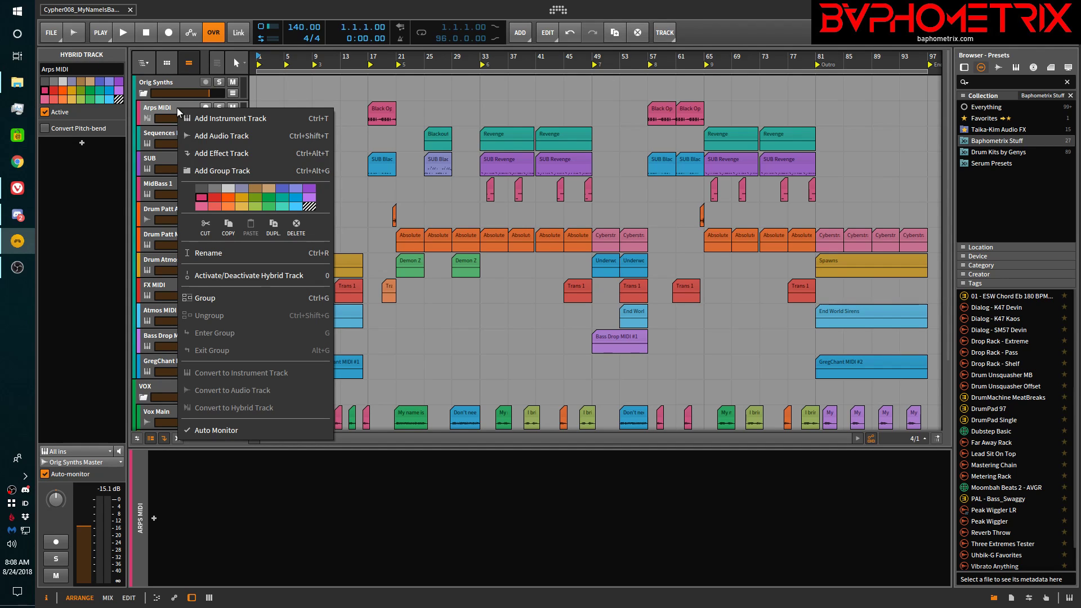
pyautogui.click(160, 109)
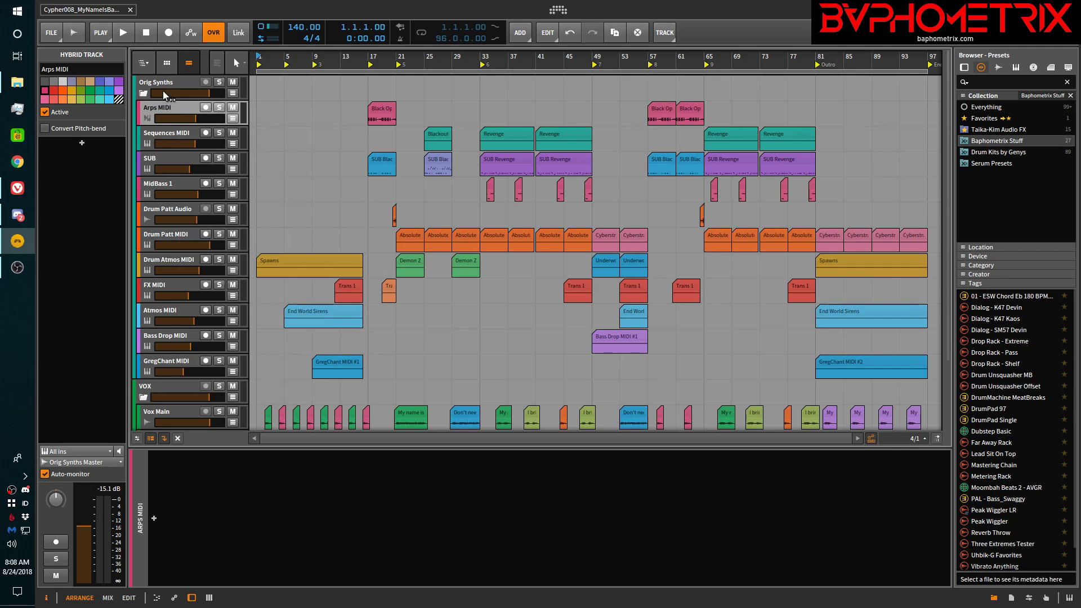
pyautogui.click(165, 89)
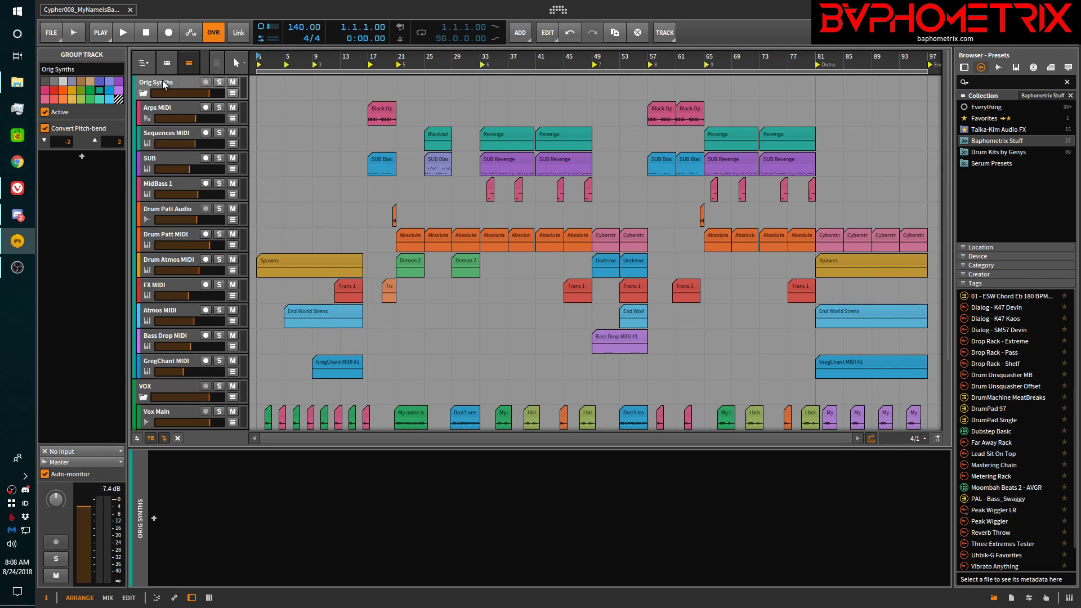
pyautogui.click(182, 106)
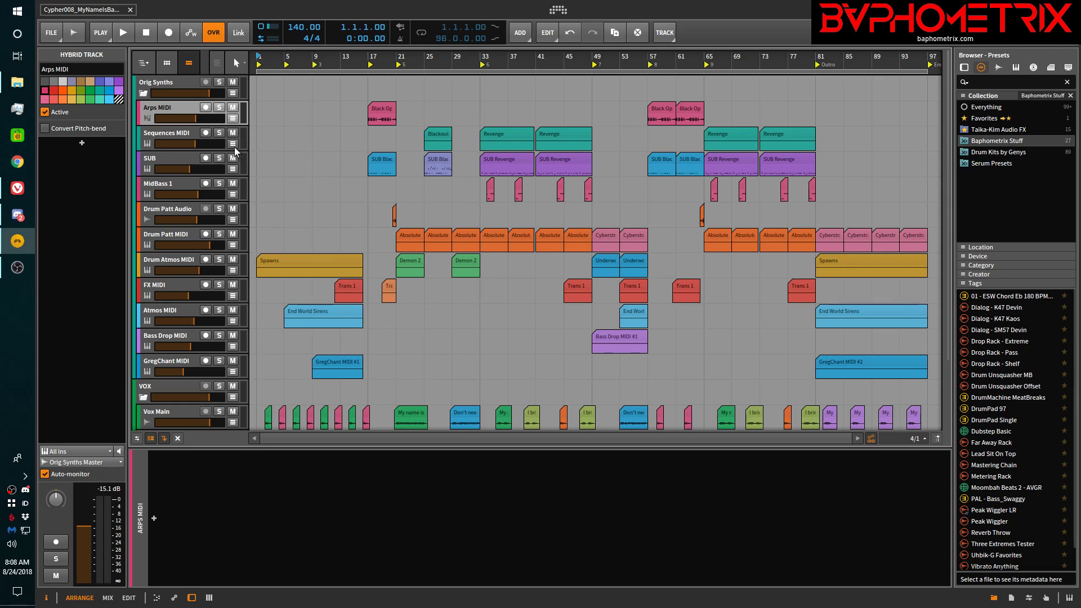
# Show the devices and automation lanes of the Sequences MIDI track
pyautogui.click(177, 132)
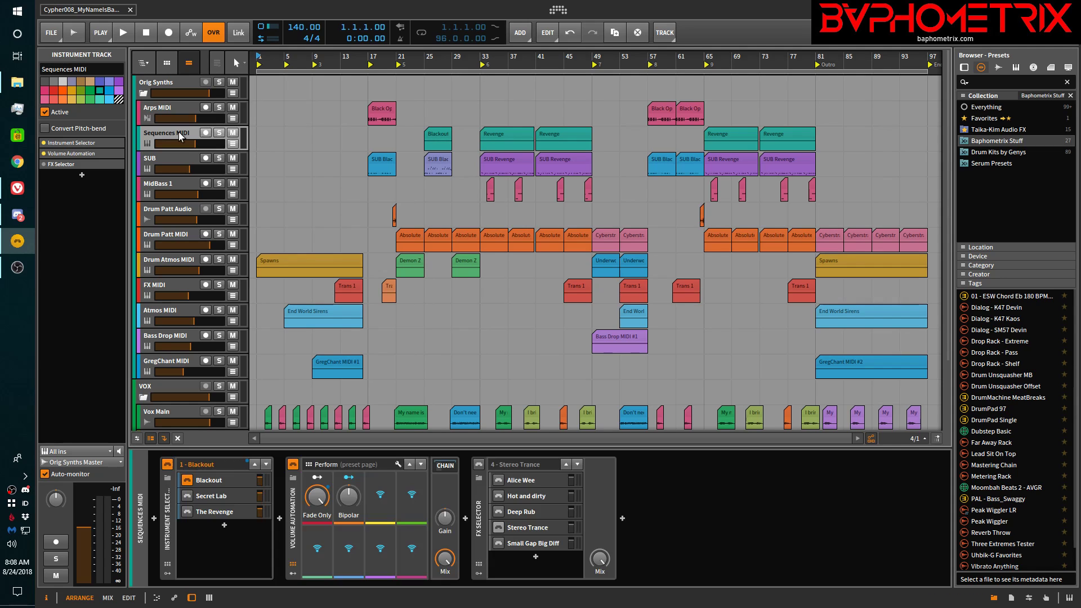
pyautogui.click(233, 146)
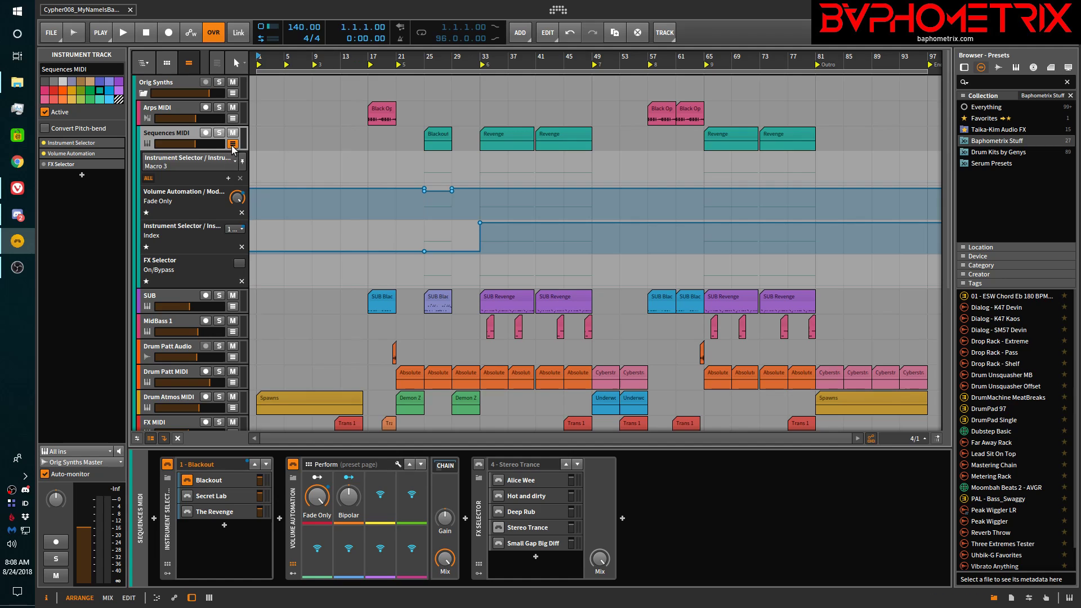
# Try bouncing the Blackout clip and the four Revenge clips on the Sequences MIDI track in place, and undo the bounce
pyautogui.click(439, 138)
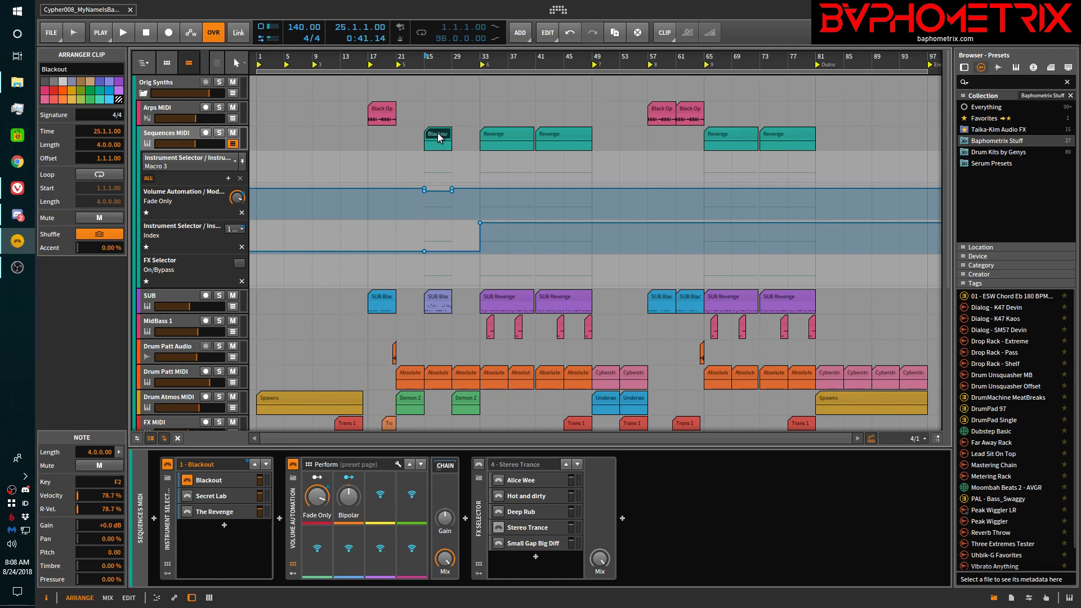
pyautogui.keyDown('shift'); pyautogui.click(787, 135); pyautogui.keyUp('shift')
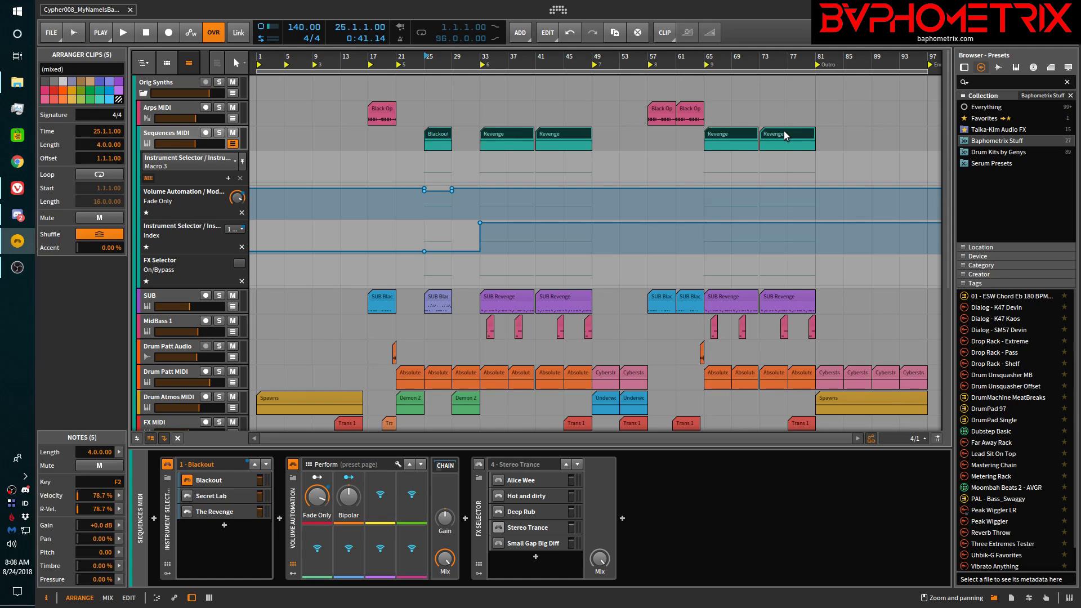
pyautogui.rightClick(786, 135)
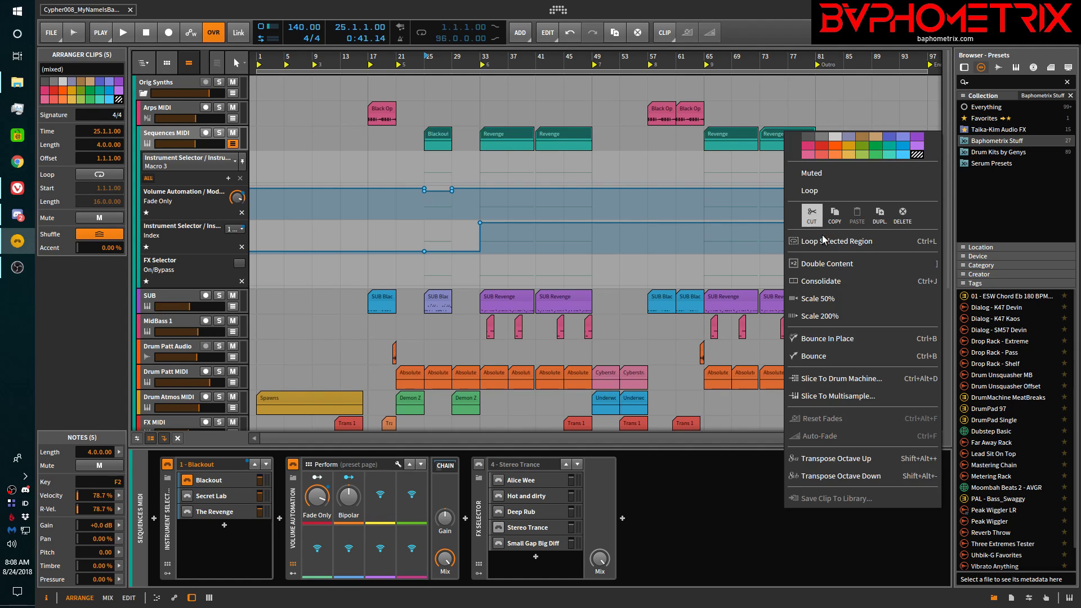
pyautogui.click(839, 339)
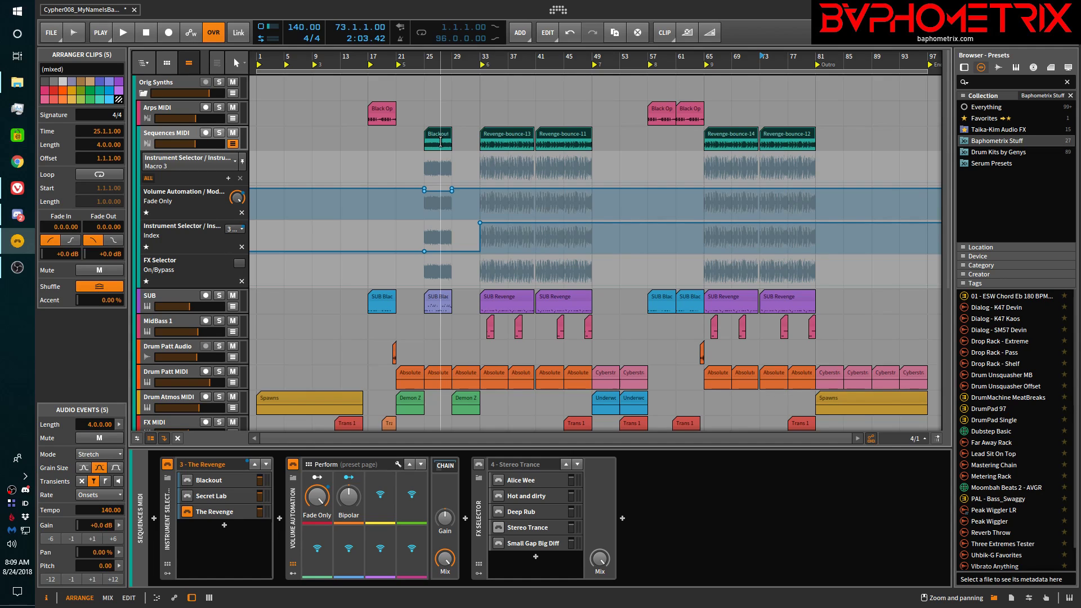
pyautogui.hotkey('ctrl', 'z')
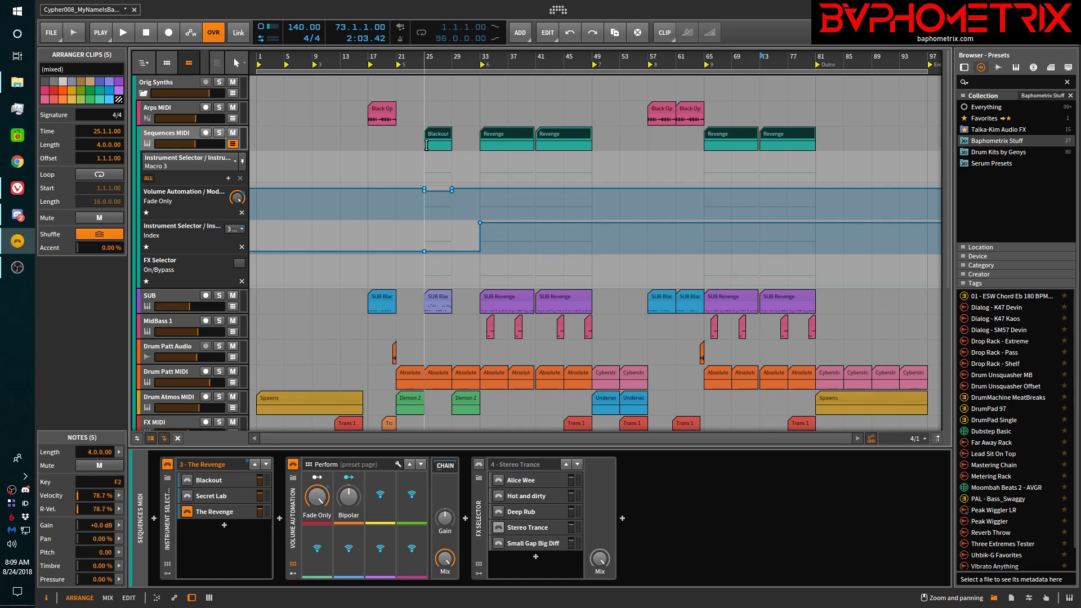
# Bounce the time range from bar 25 to 33 on the Sequences MIDI track in place, including the space after the Blackout clip
pyautogui.moveTo(426, 145); pyautogui.dragTo(480, 145)
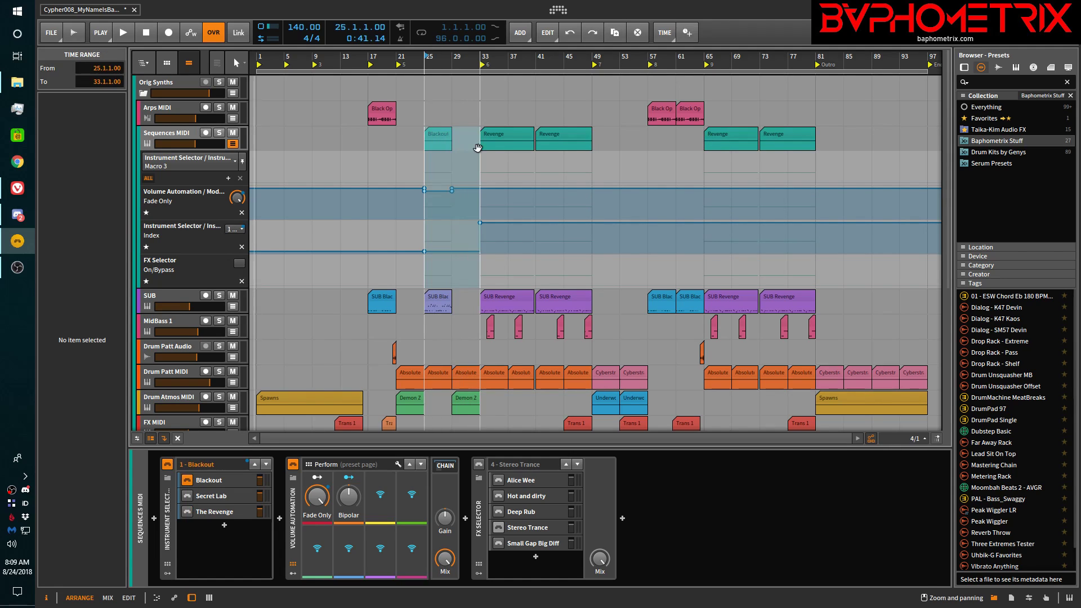
pyautogui.rightClick(458, 139)
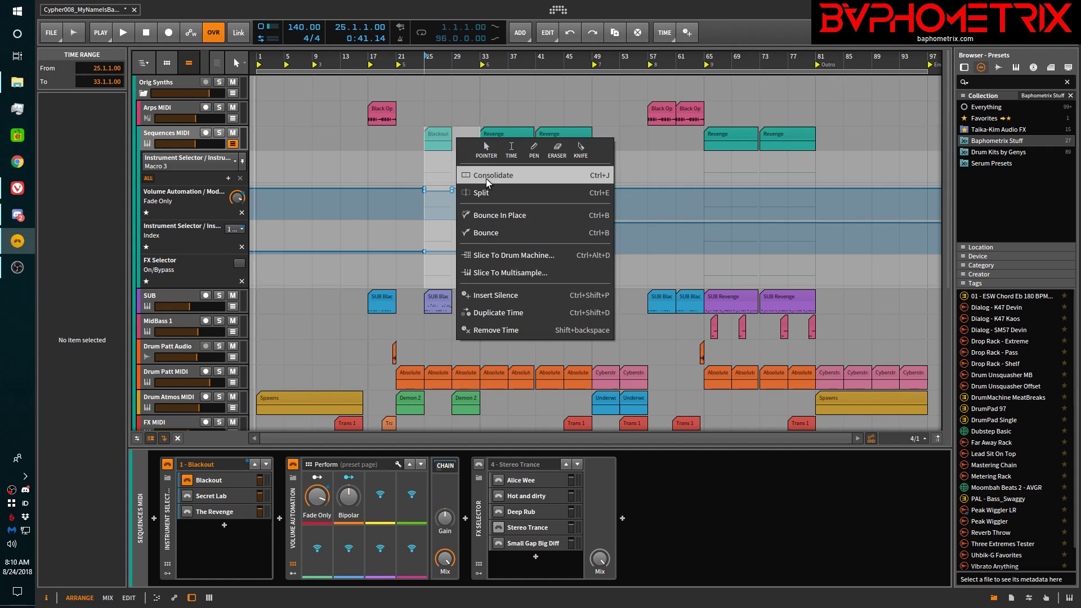
pyautogui.click(495, 216)
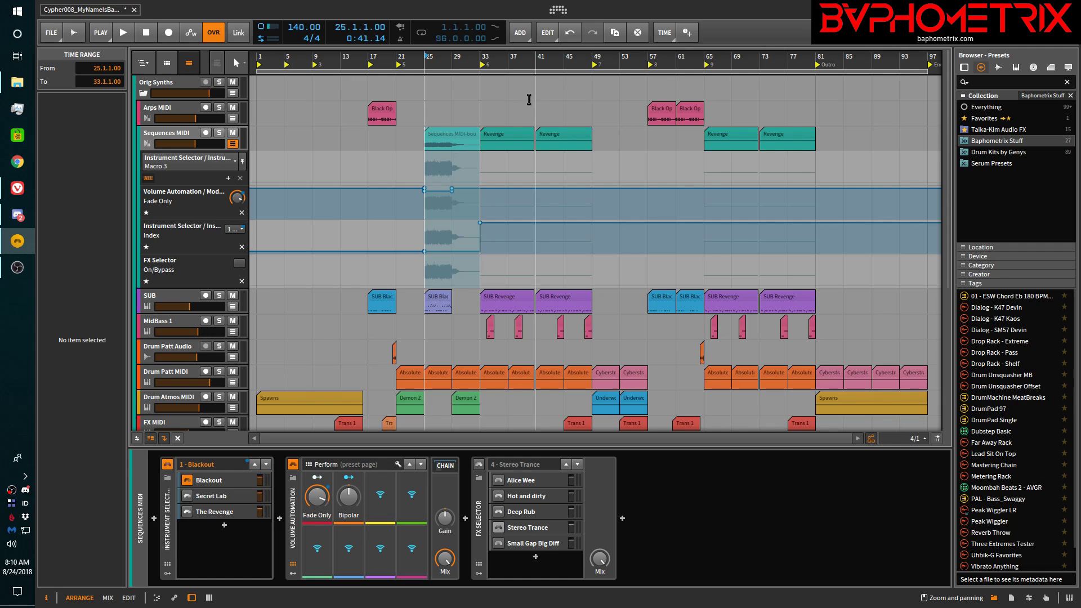
# Bounce the time range from bar 41 to 53 on the Sequences MIDI track in place, extending past the Revenge clip's end
pyautogui.click(510, 132)
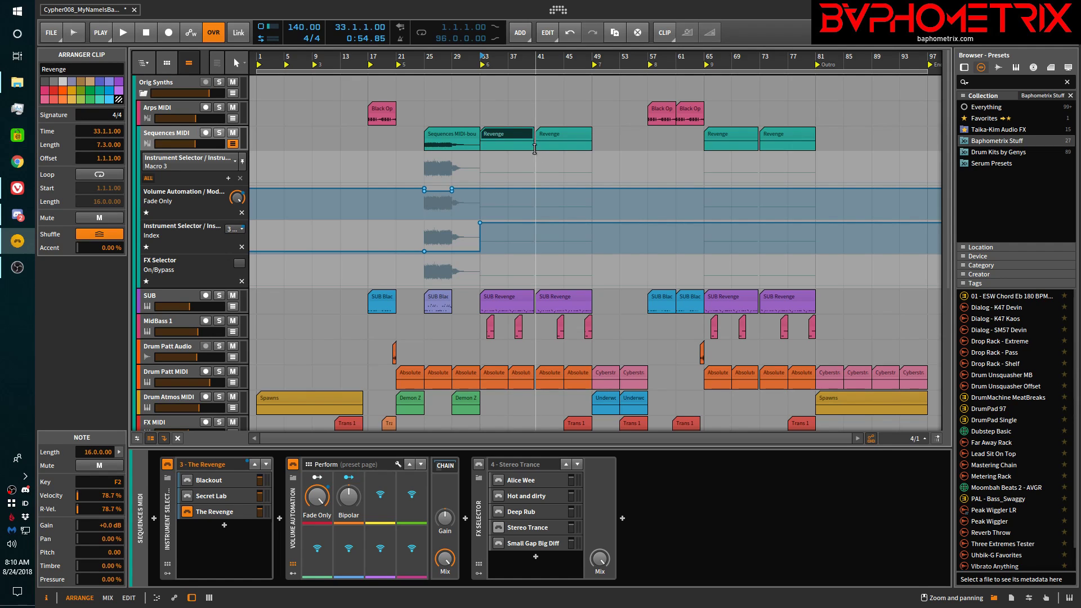
pyautogui.click(564, 132)
pyautogui.moveTo(541, 147); pyautogui.dragTo(613, 145)
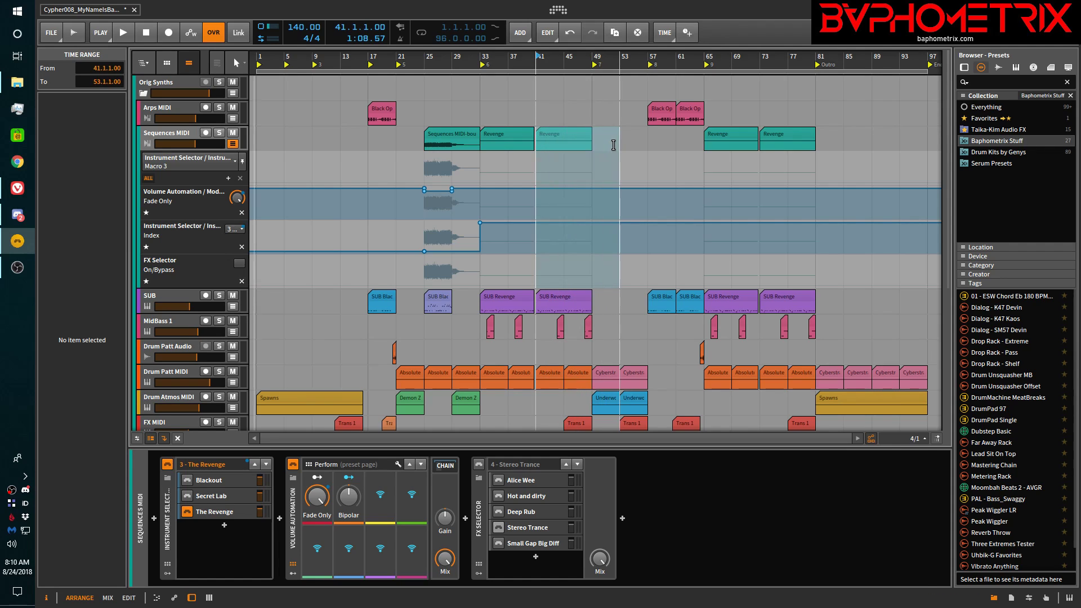
pyautogui.rightClick(575, 134)
pyautogui.click(620, 211)
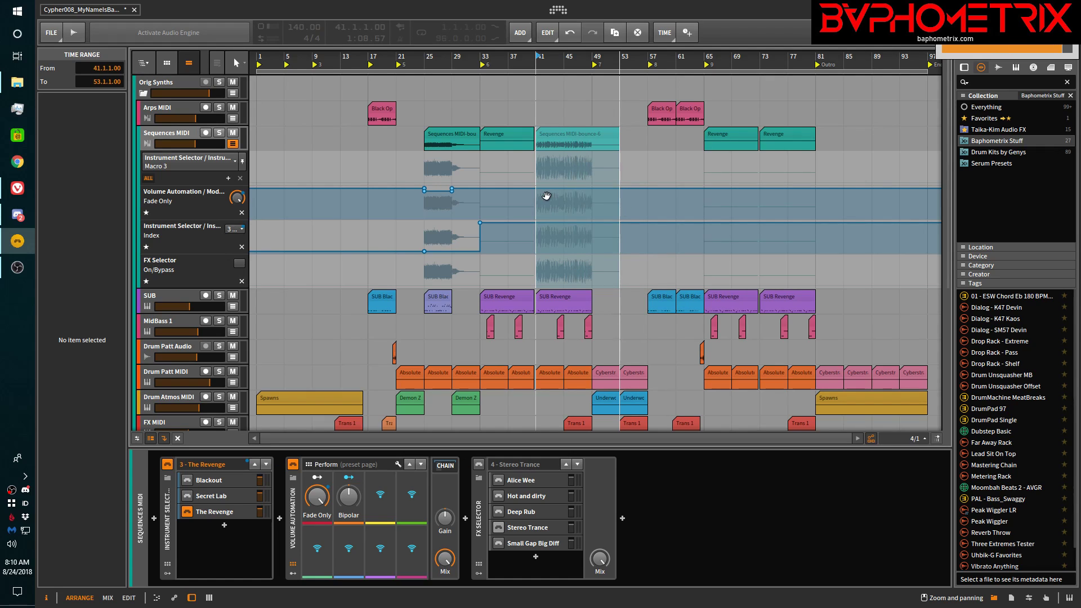
# Bounce the three remaining Revenge MIDI clips at bars 33, 65 and 73 on the Sequences MIDI track in place
pyautogui.click(504, 132)
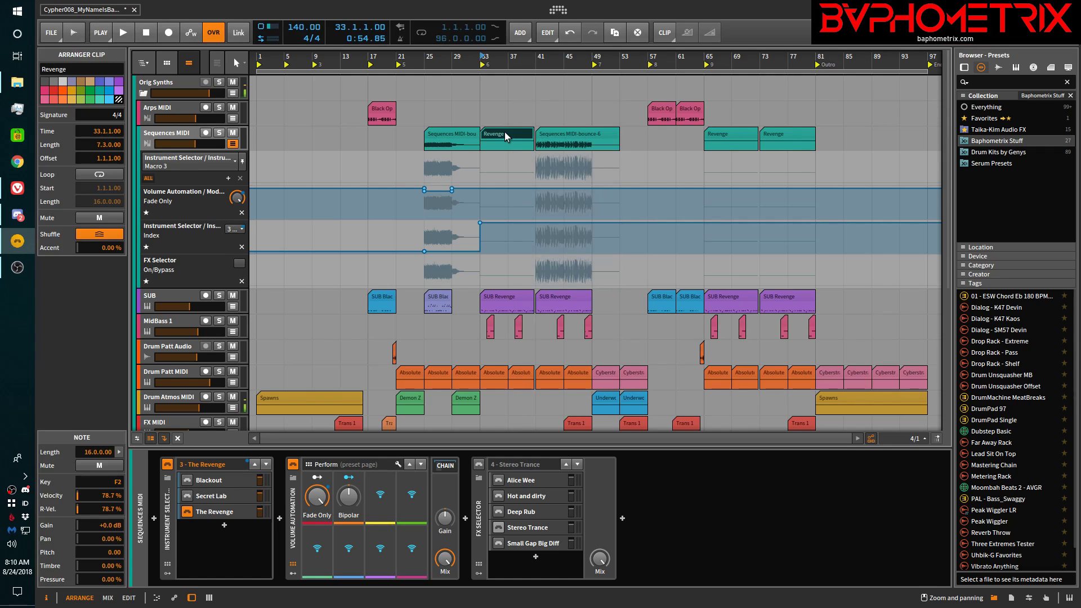
pyautogui.keyDown('ctrl'); pyautogui.click(725, 135); pyautogui.keyUp('ctrl')
pyautogui.keyDown('ctrl'); pyautogui.click(794, 133); pyautogui.keyUp('ctrl')
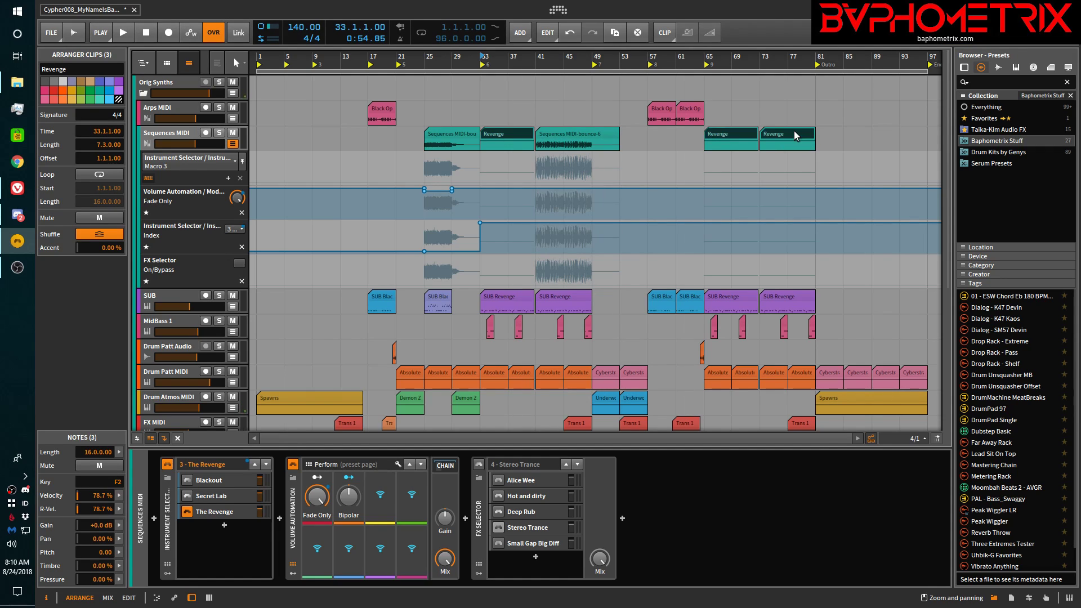
pyautogui.rightClick(508, 131)
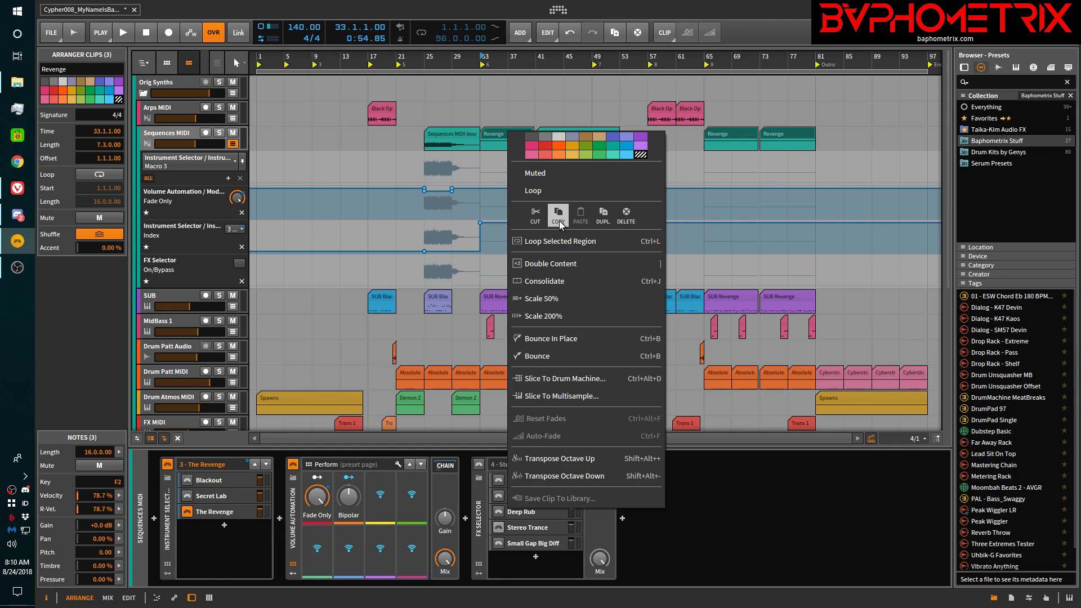
pyautogui.click(560, 338)
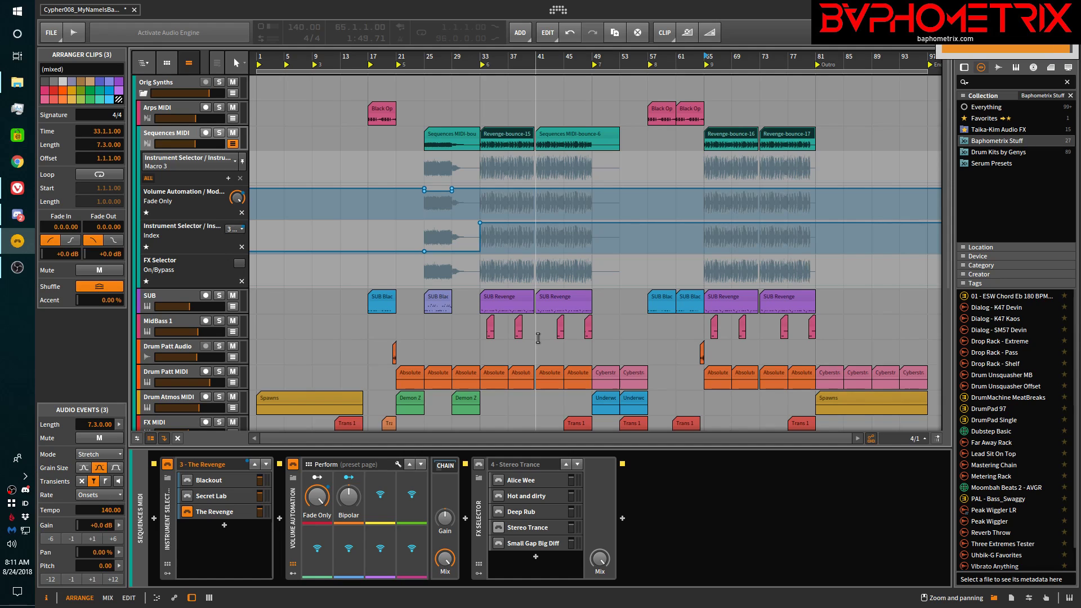
# Shorten the bounced clip at bar 41 on the Sequences MIDI track to 8 bars, and consolidate it
pyautogui.click(585, 137)
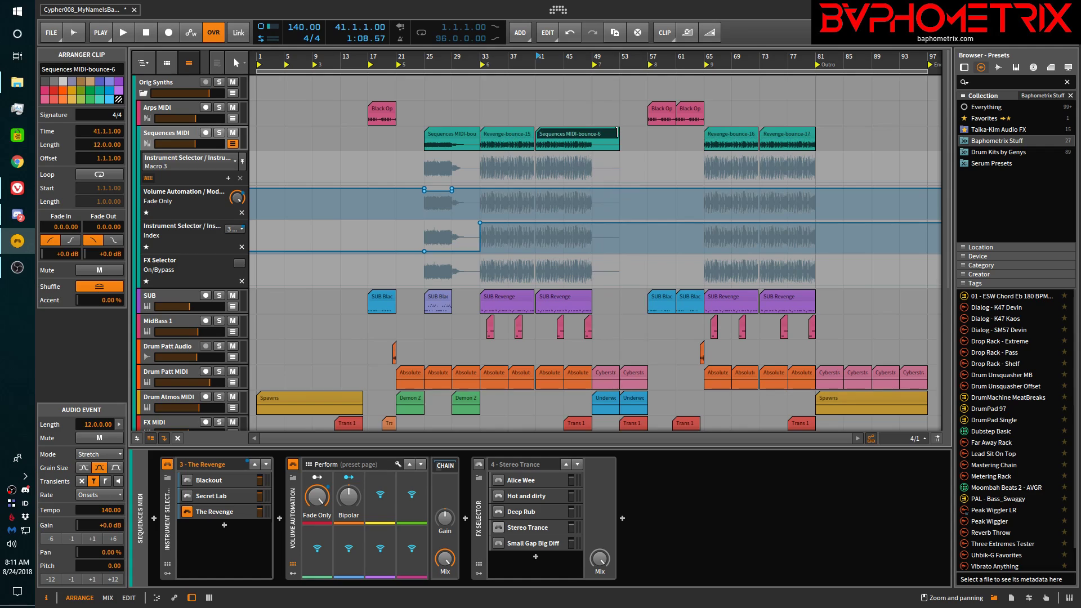
pyautogui.moveTo(617, 133); pyautogui.dragTo(591, 133)
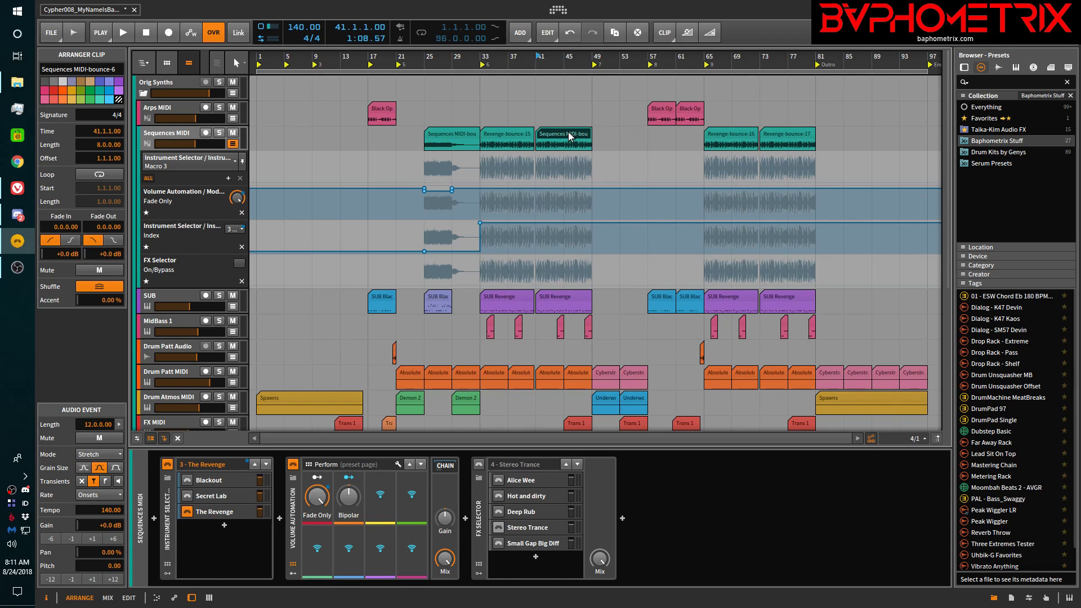
pyautogui.rightClick(569, 132)
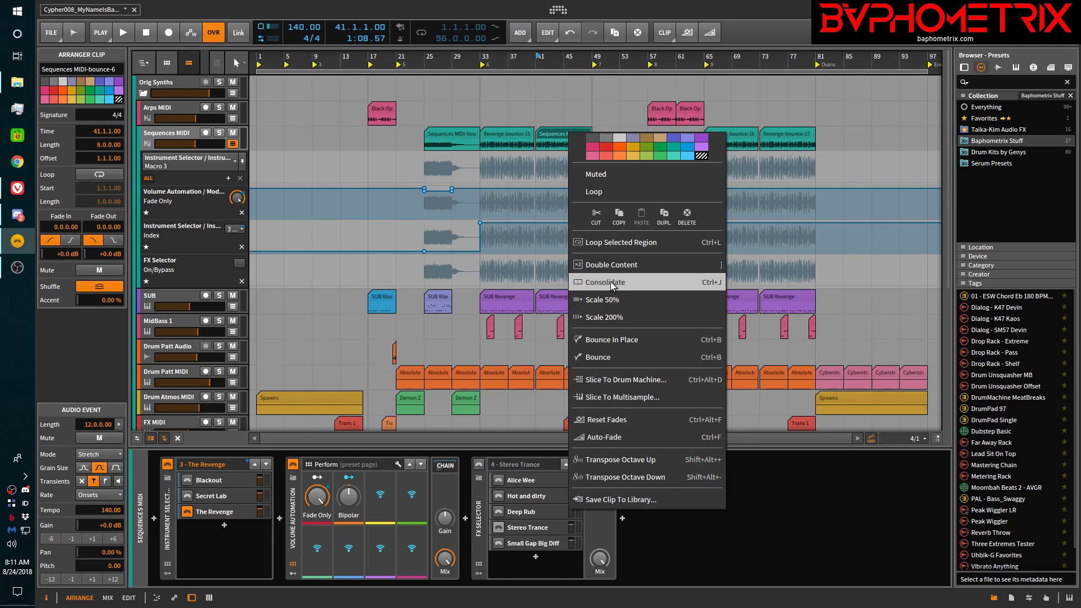
pyautogui.click(623, 281)
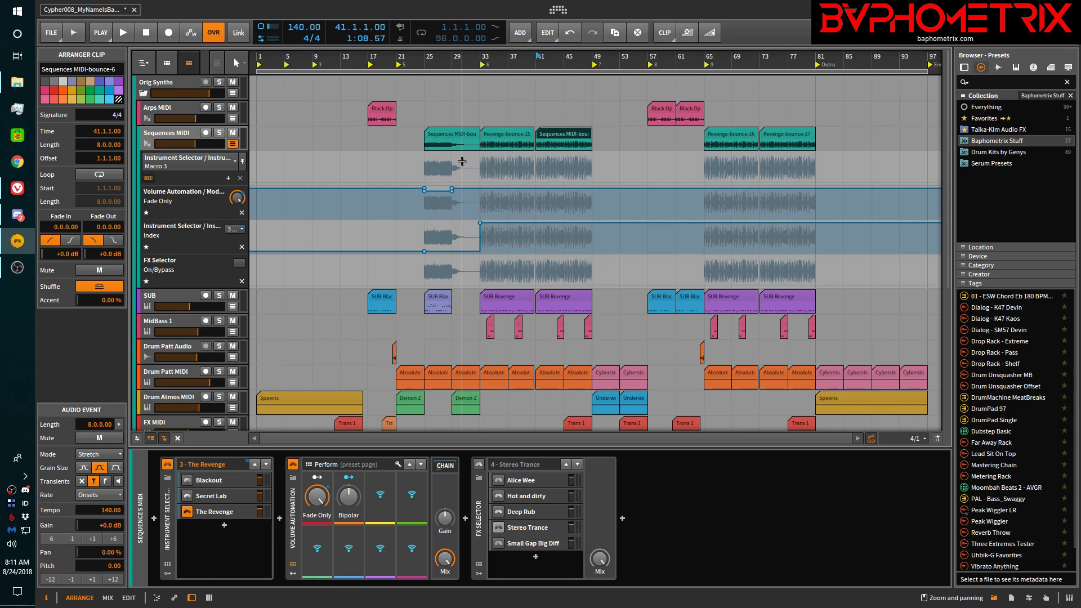
# Examine the Instrument Selector's Index automation on the Sequences MIDI track around the bounced clips at bars 25 and 33
pyautogui.click(445, 133)
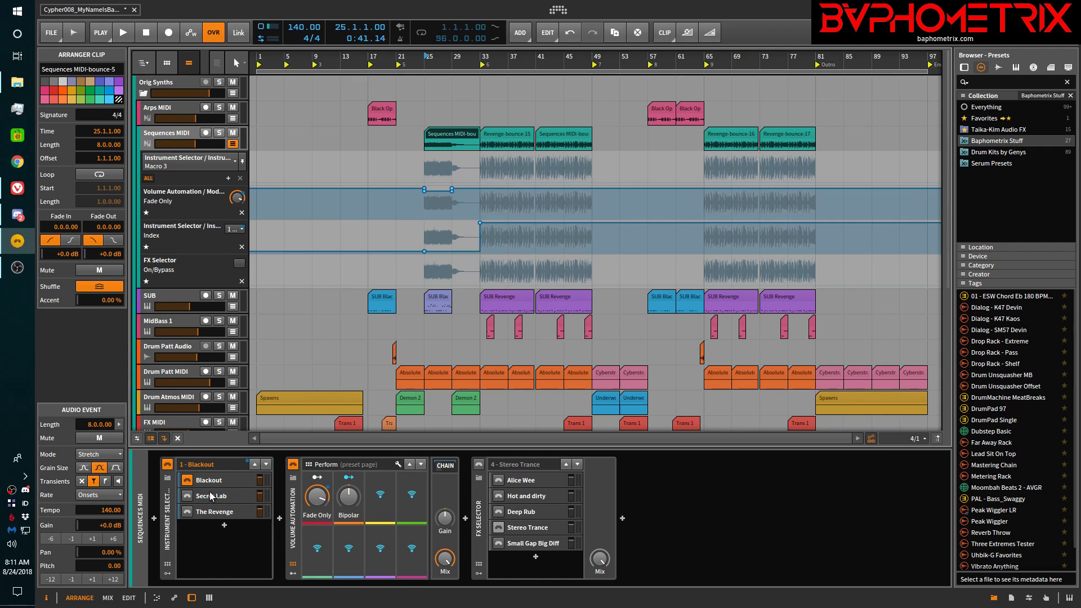
pyautogui.click(194, 225)
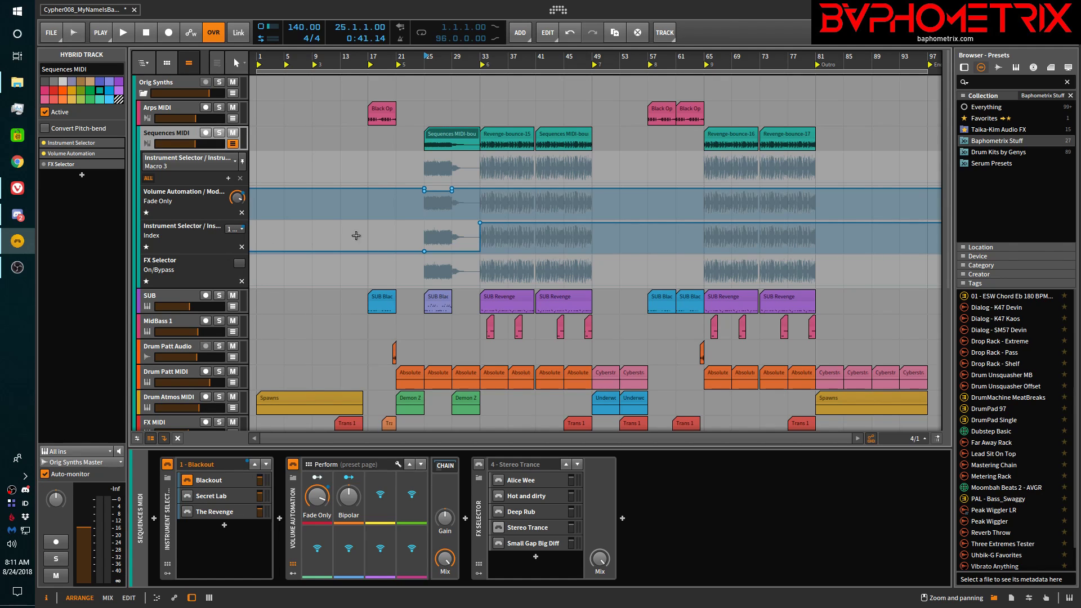
pyautogui.moveTo(423, 253)
pyautogui.moveTo(482, 227)
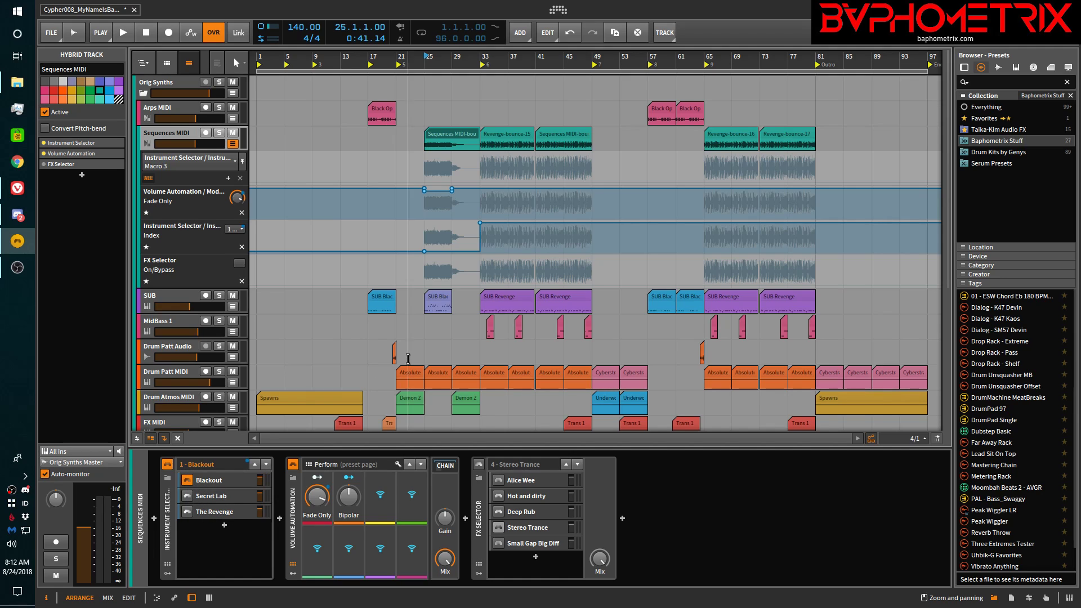
# Play the arrangement from the bounced clip at bar 25 into the Revenge section, watching which Instrument Selector layer is active
pyautogui.click(454, 130)
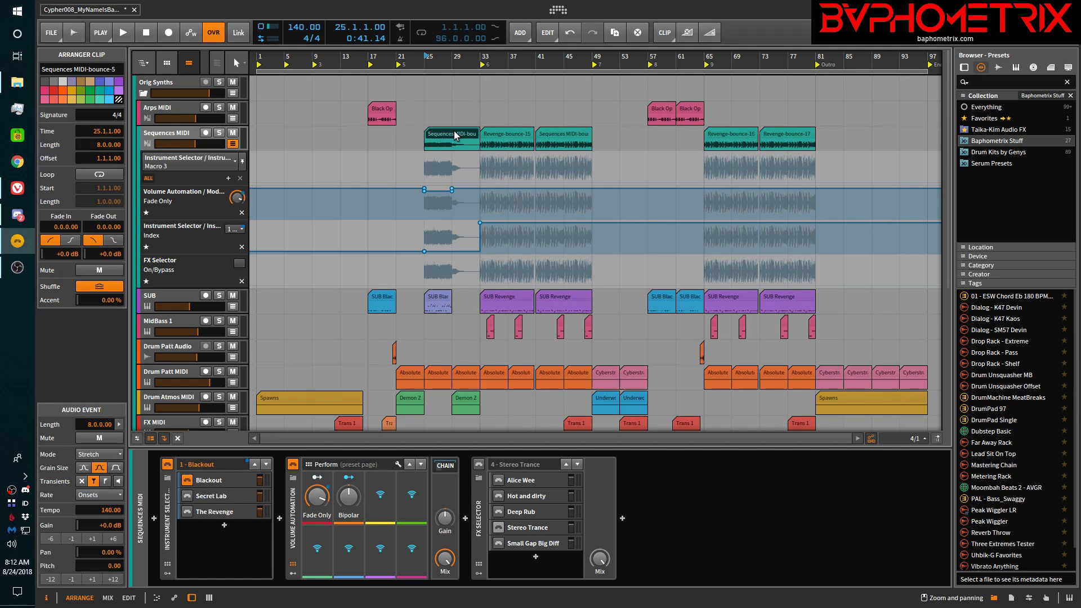
pyautogui.press('space')
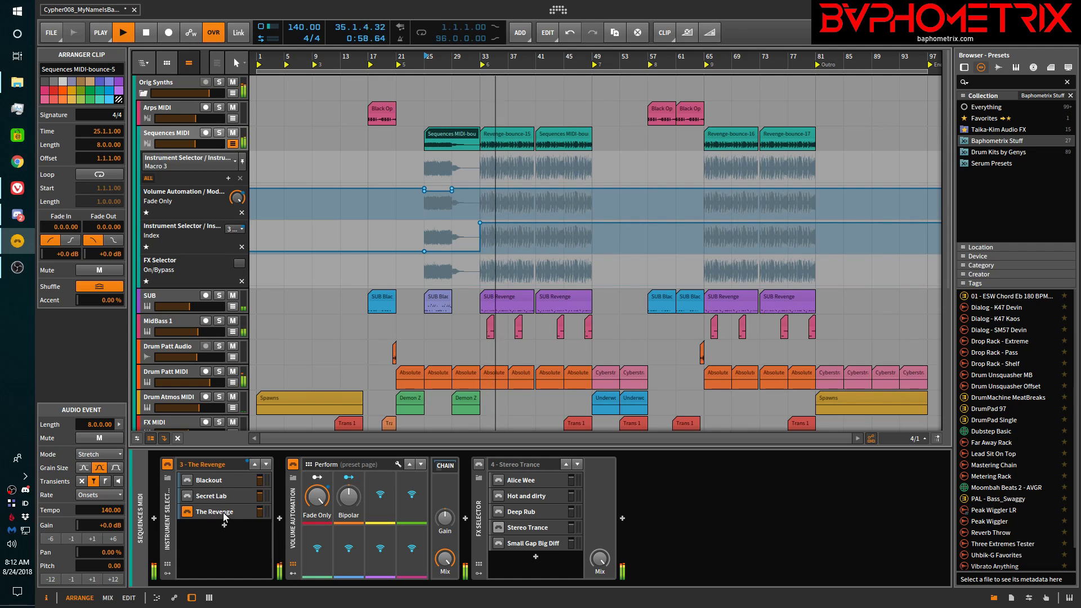
pyautogui.press('space')
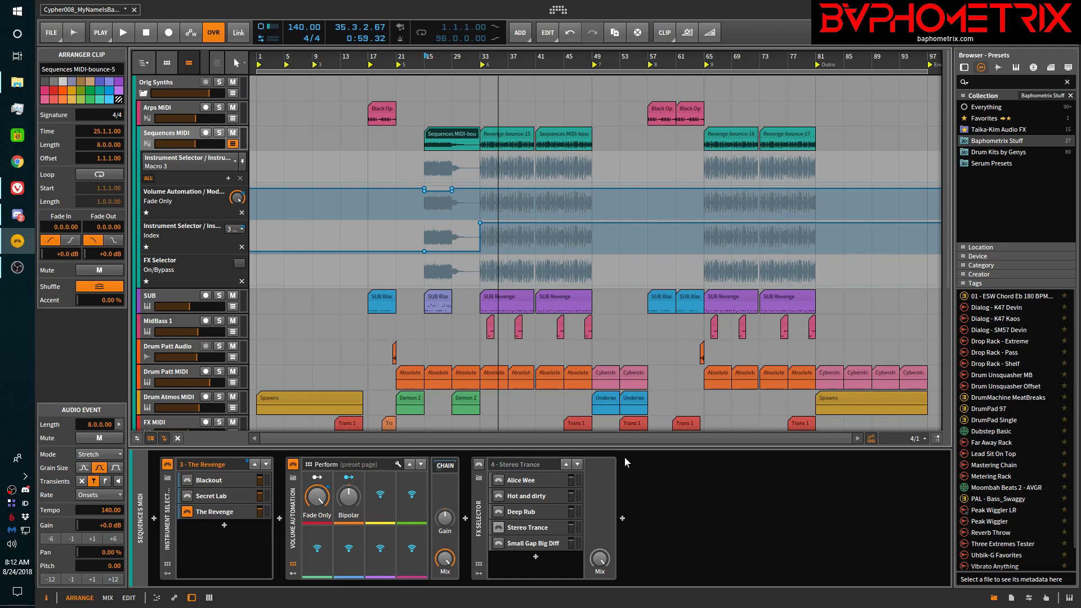
# Play the arrangement from bar 27 and check the bounced audio's signal through the Sequences MIDI track's device chain
pyautogui.press('space')
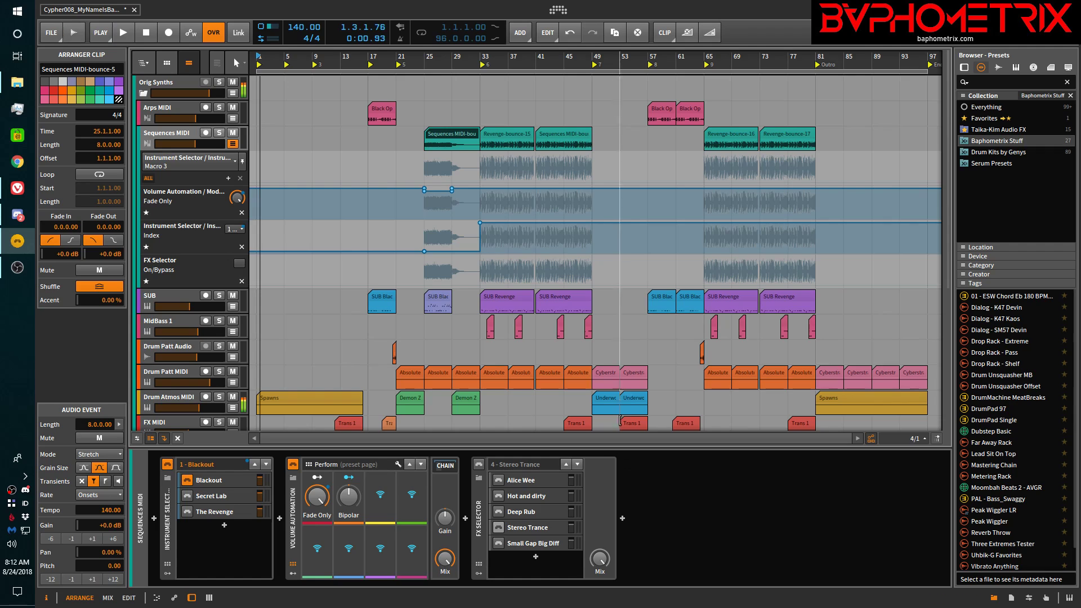
pyautogui.press('space')
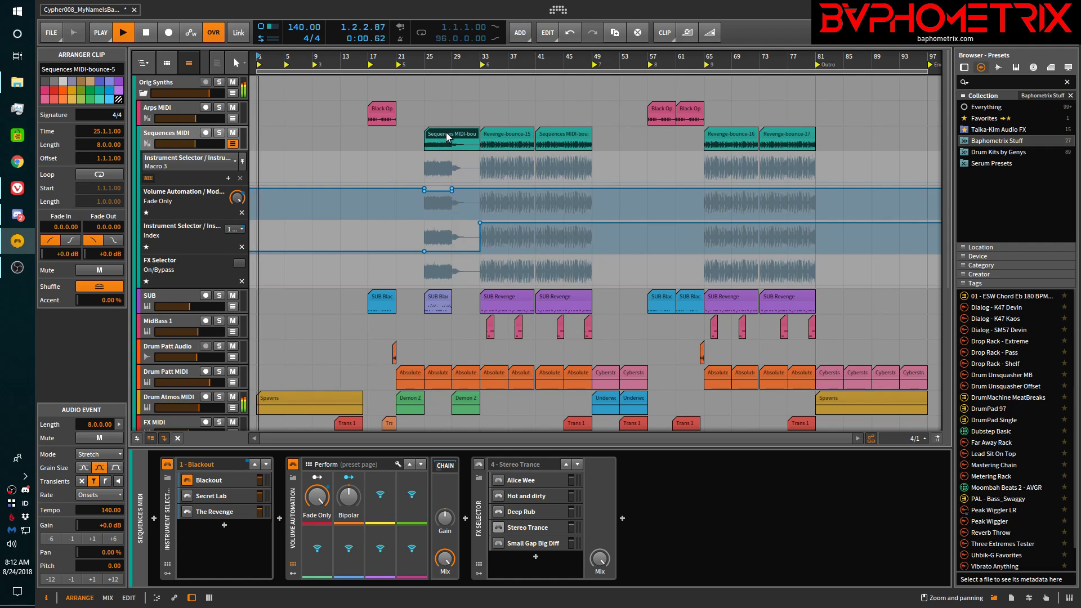
pyautogui.click(438, 92)
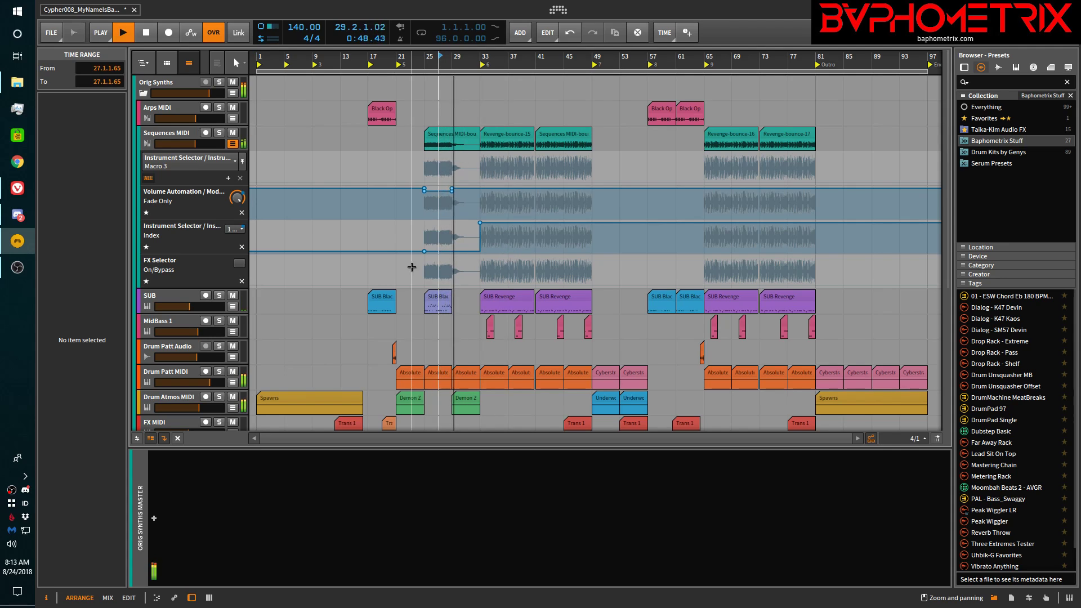
pyautogui.click(162, 133)
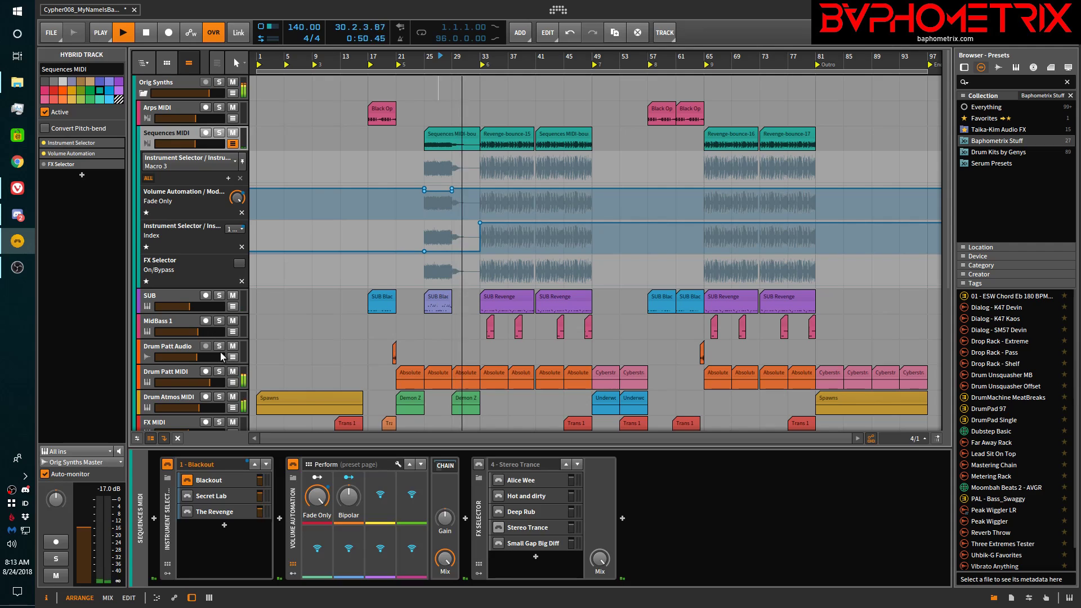
pyautogui.press('space')
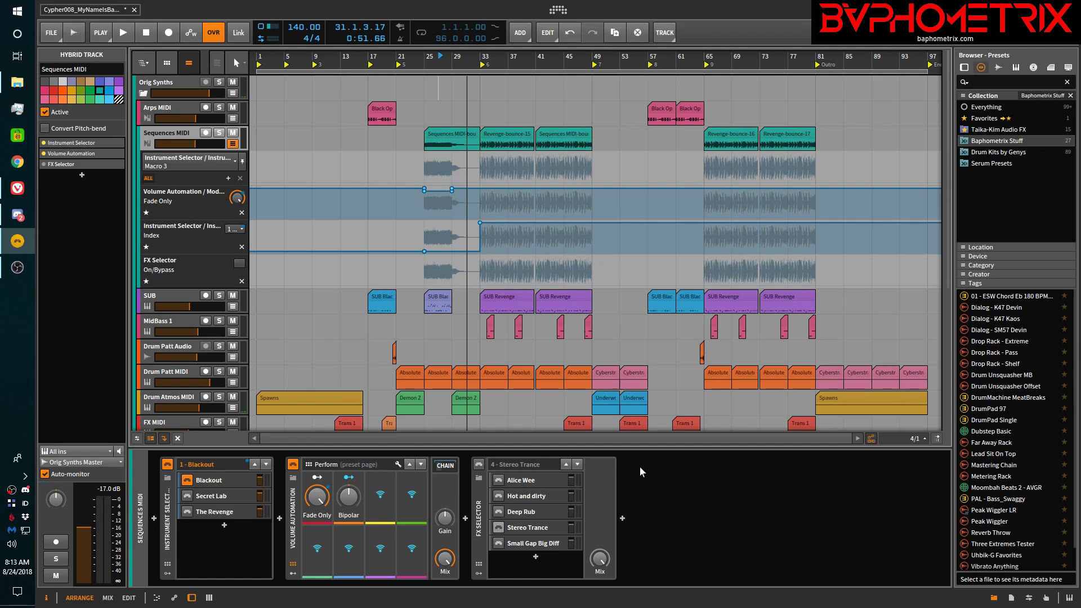
pyautogui.press('space')
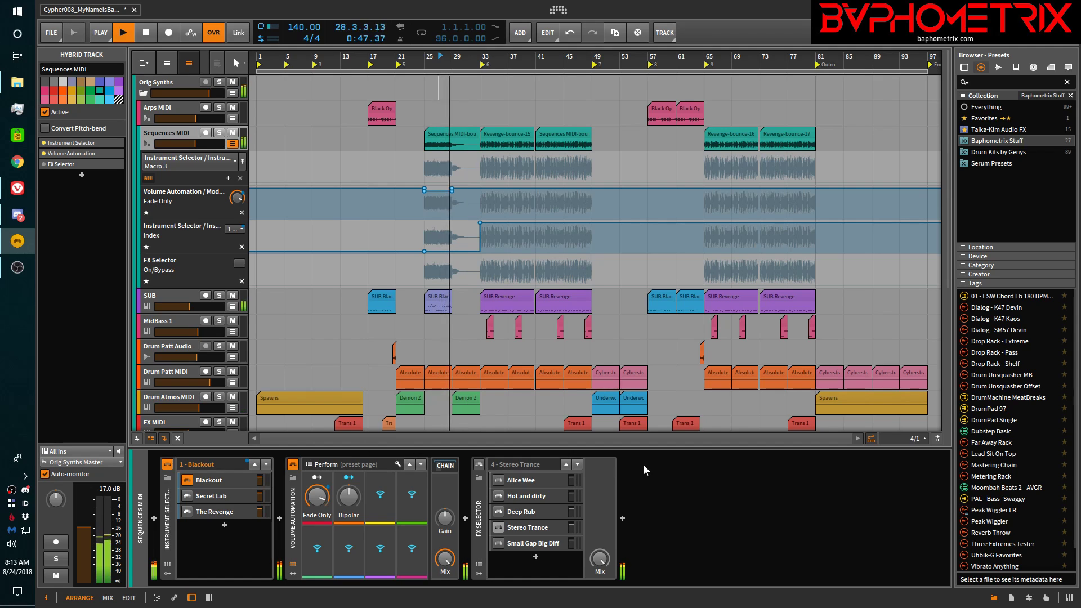
pyautogui.press('space')
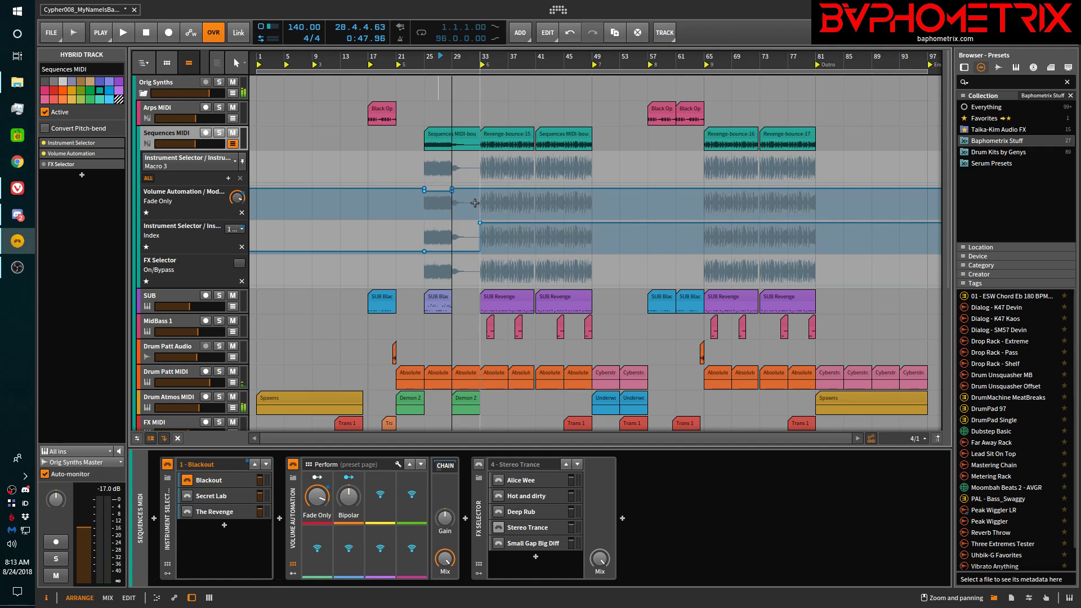
# Delete the Instrument Selector device from the Sequences MIDI track's chain, keeping the Volume Automation and FX Selector devices
pyautogui.click(168, 527)
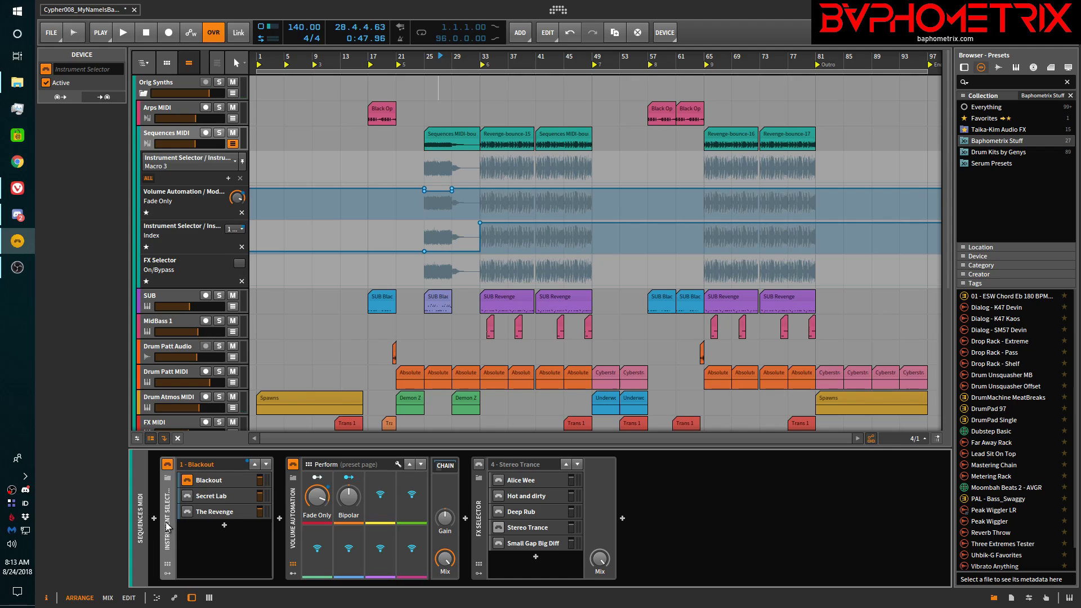
pyautogui.press('Delete')
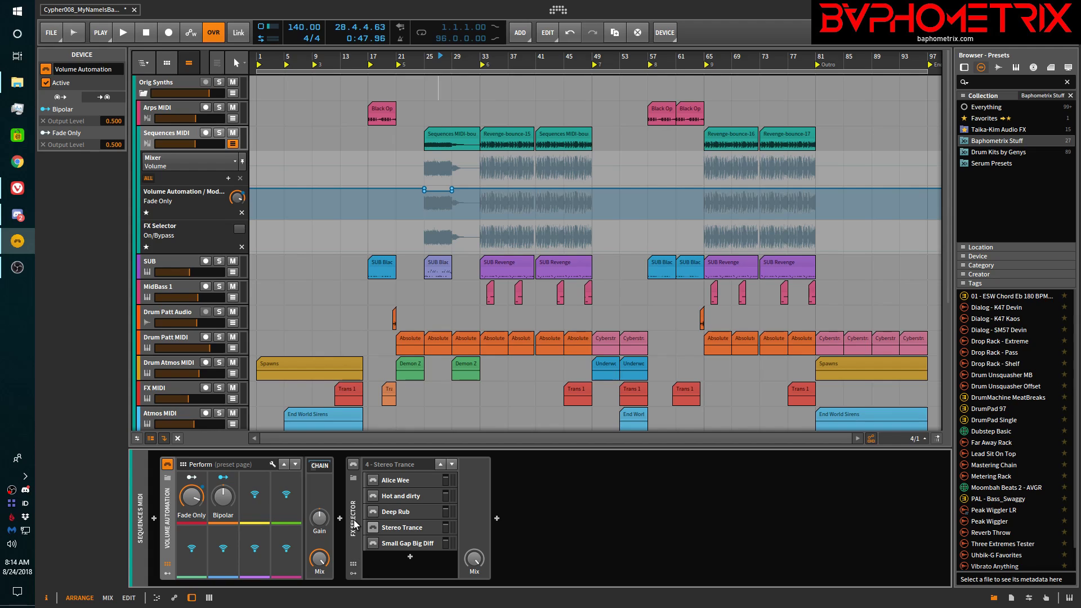
pyautogui.click(180, 136)
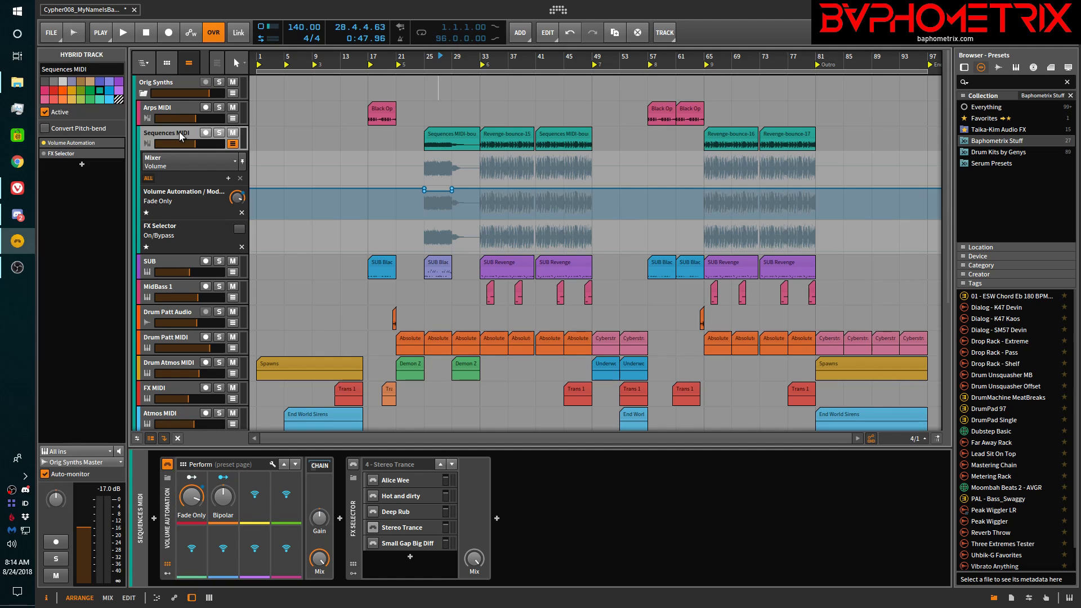
# Collapse the Sequences MIDI automation lanes and bounce all eight clips on the SUB track in place
pyautogui.click(233, 143)
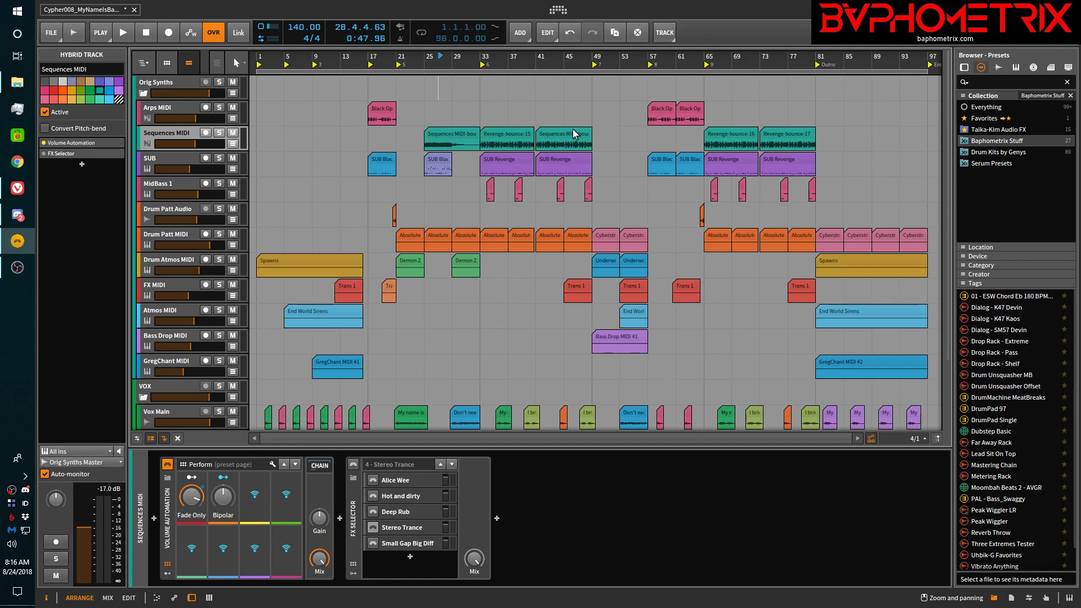
pyautogui.click(169, 159)
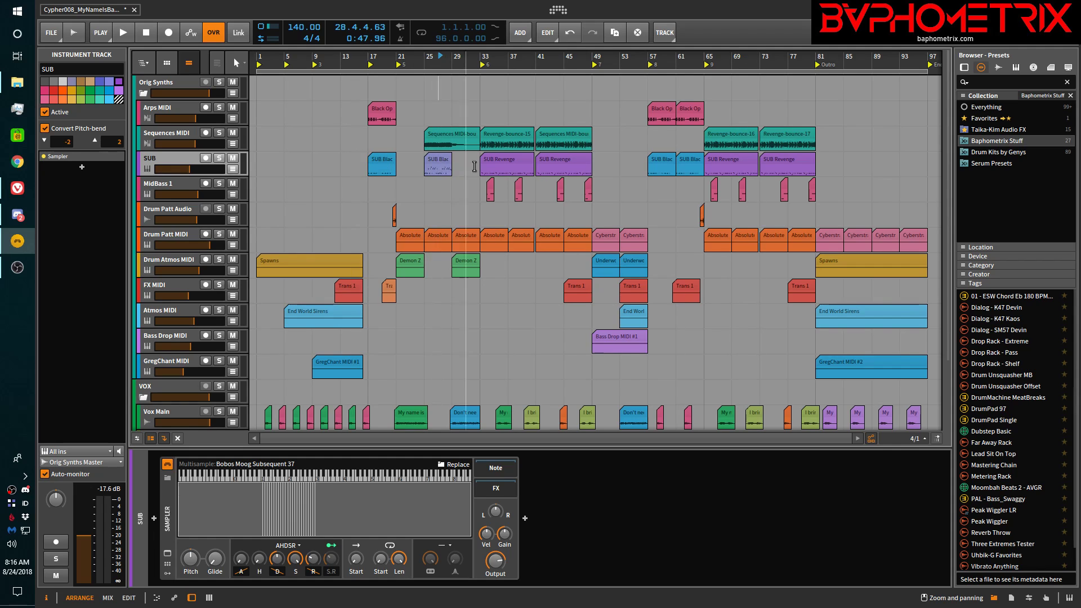
pyautogui.click(384, 162)
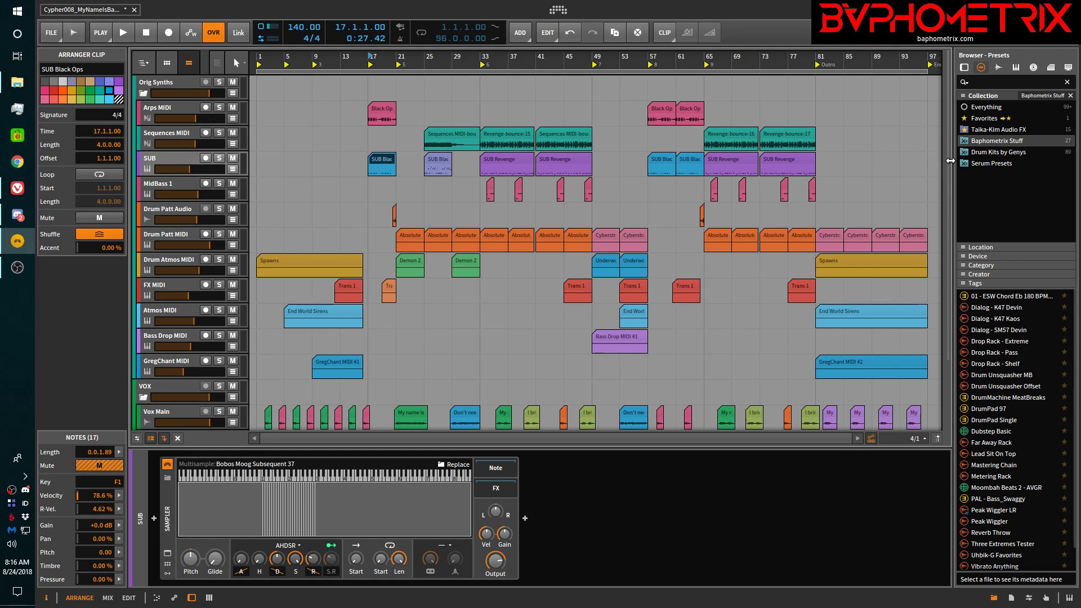
pyautogui.keyDown('shift'); pyautogui.click(802, 159); pyautogui.keyUp('shift')
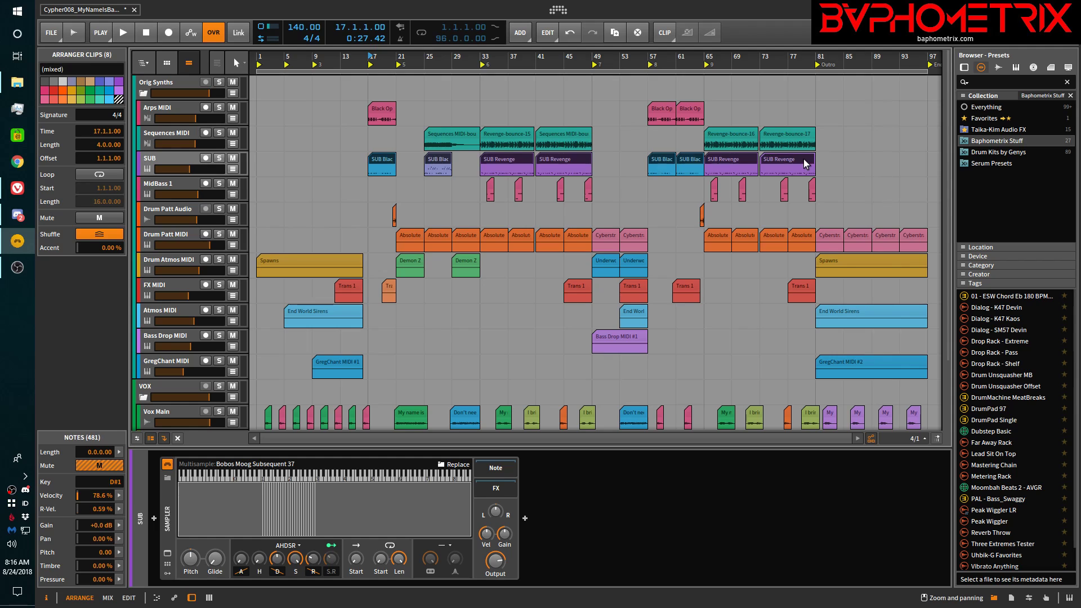
pyautogui.rightClick(802, 159)
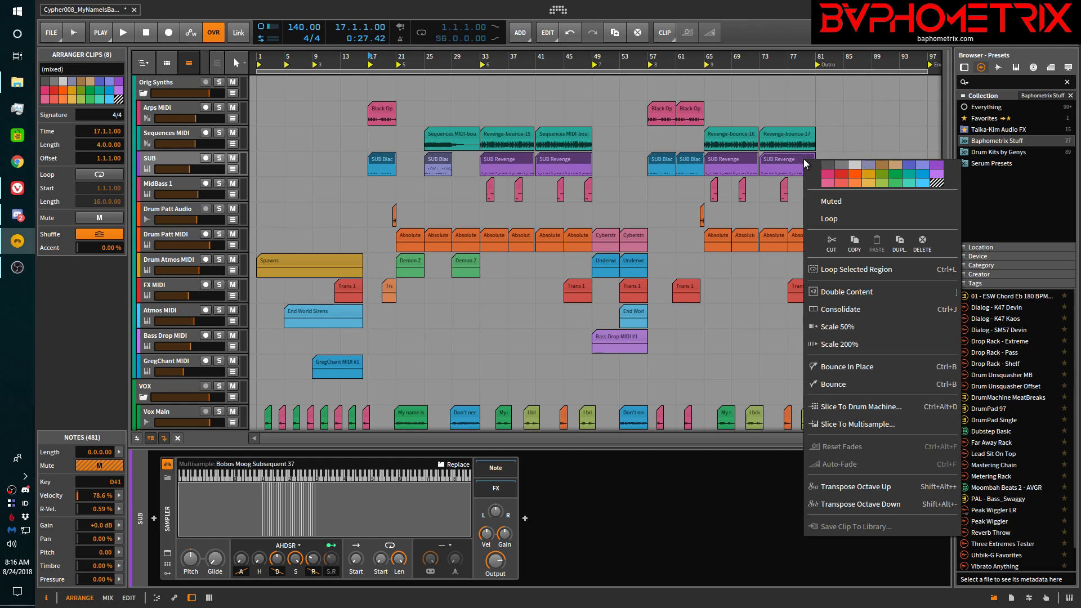
pyautogui.click(859, 366)
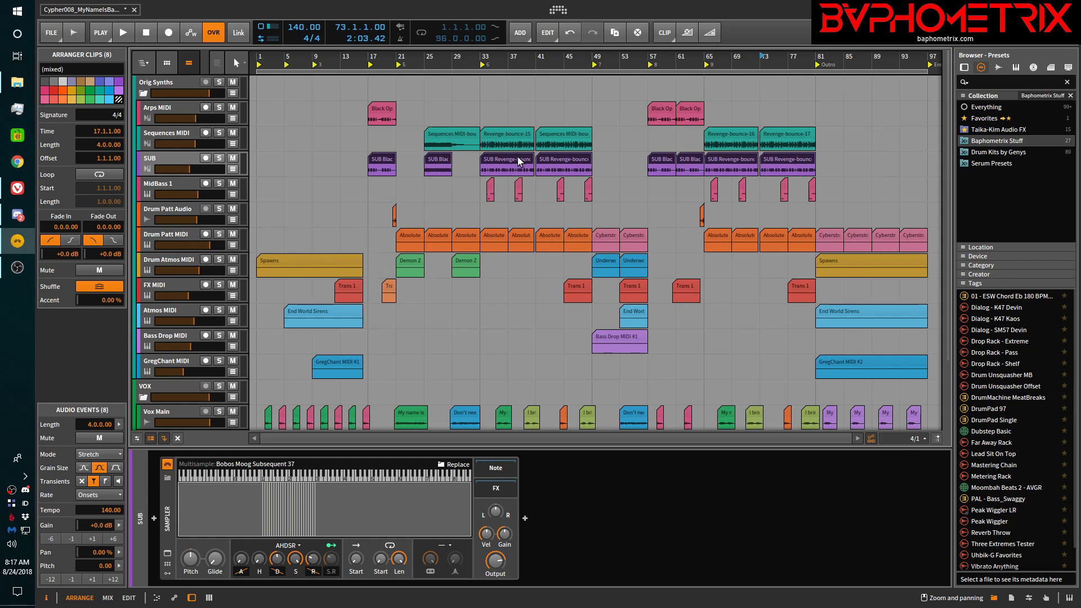
# Audition the bounced SUB Revenge clip at bar 33, and delete the Sampler device from the SUB track
pyautogui.click(518, 161)
pyautogui.press('space')
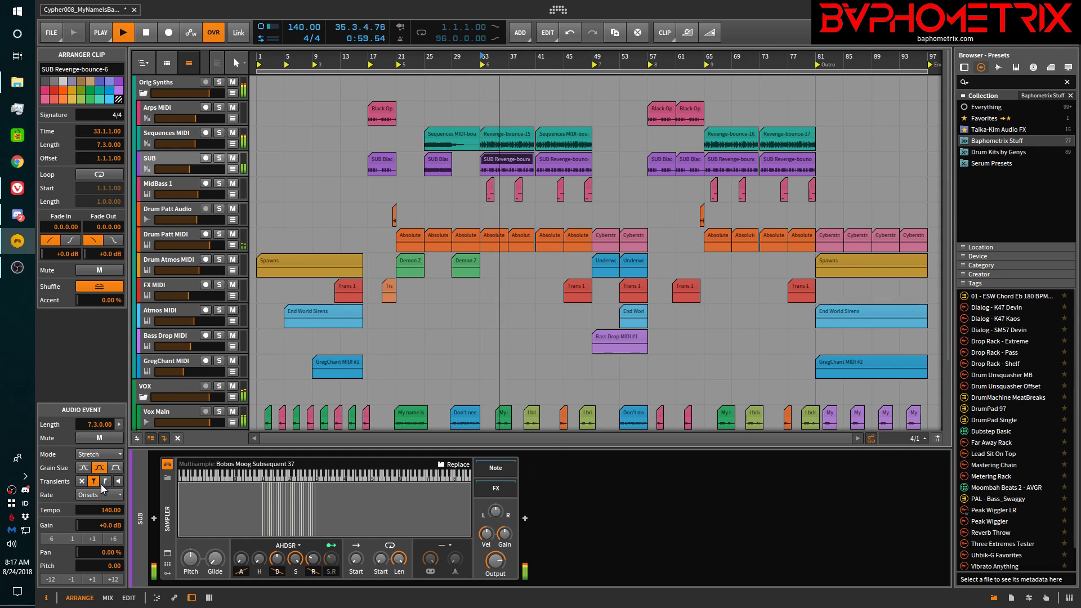
pyautogui.press('space')
pyautogui.click(167, 513)
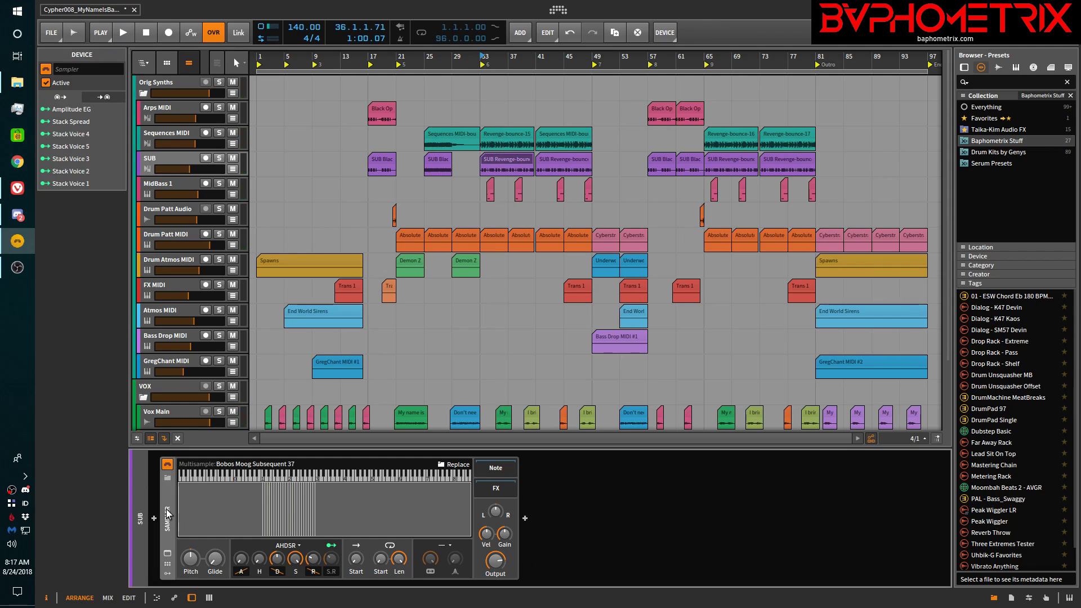
pyautogui.press('Delete')
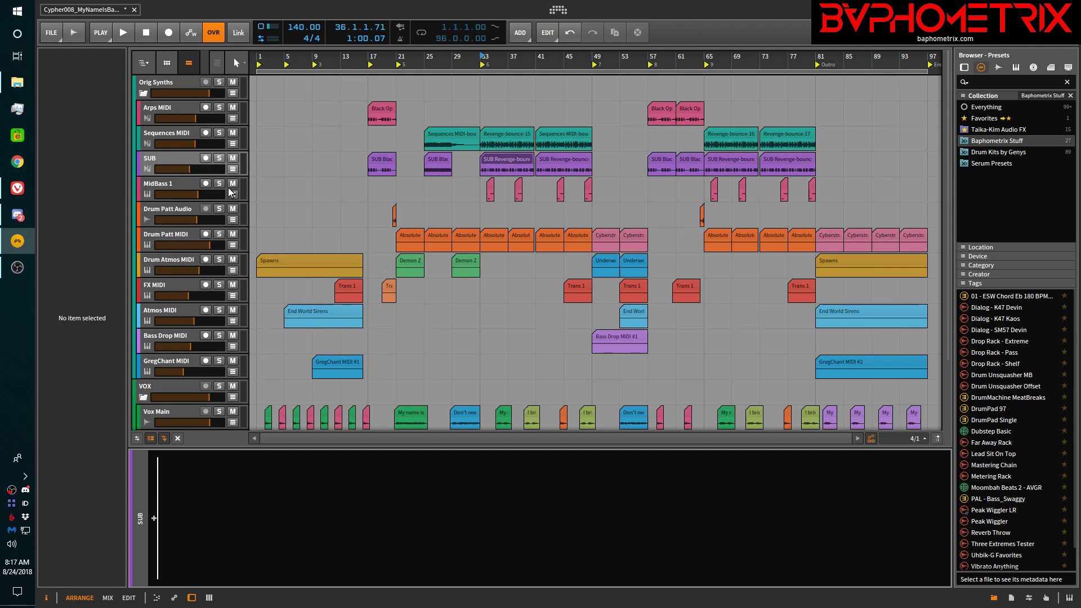
pyautogui.click(173, 161)
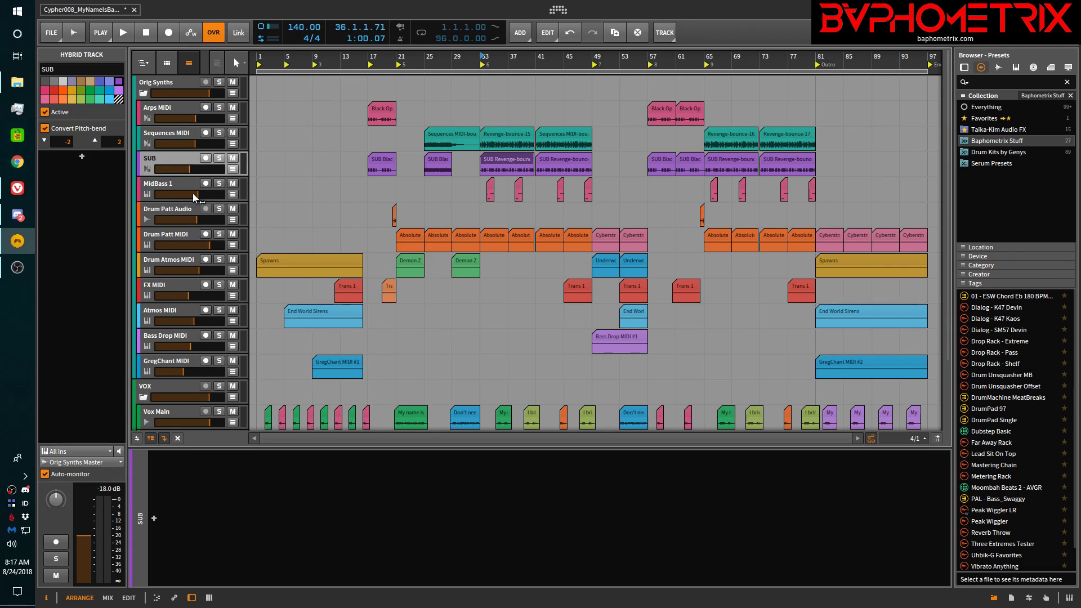
# Split the Revenge-bounce-15 clip on Sequences MIDI at bars 34 and 35 and mute the one-bar section between them
pyautogui.click(239, 195)
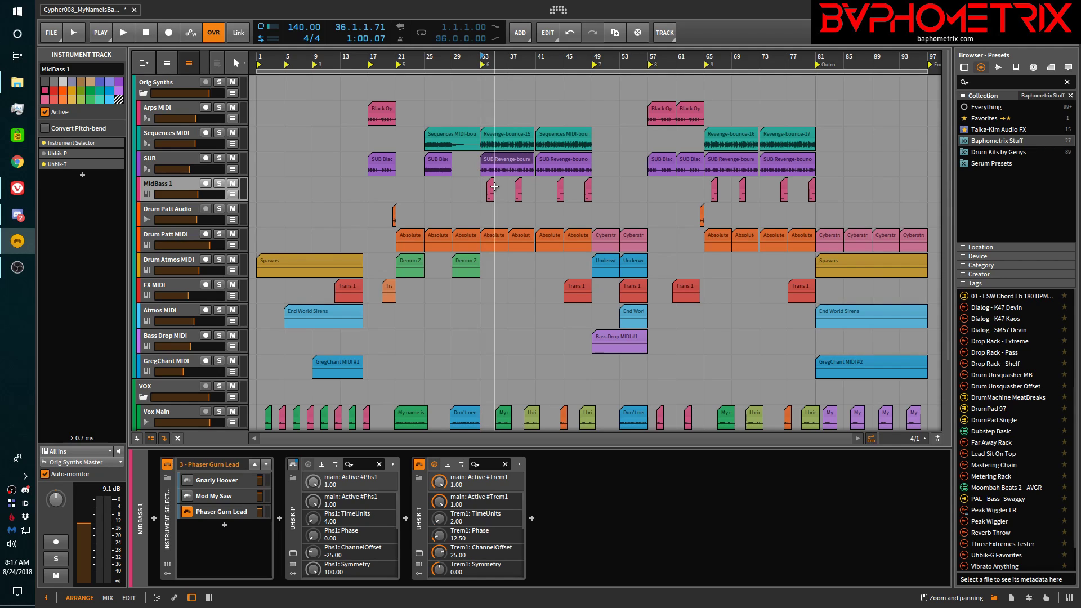
pyautogui.scroll(10, 491, 192)
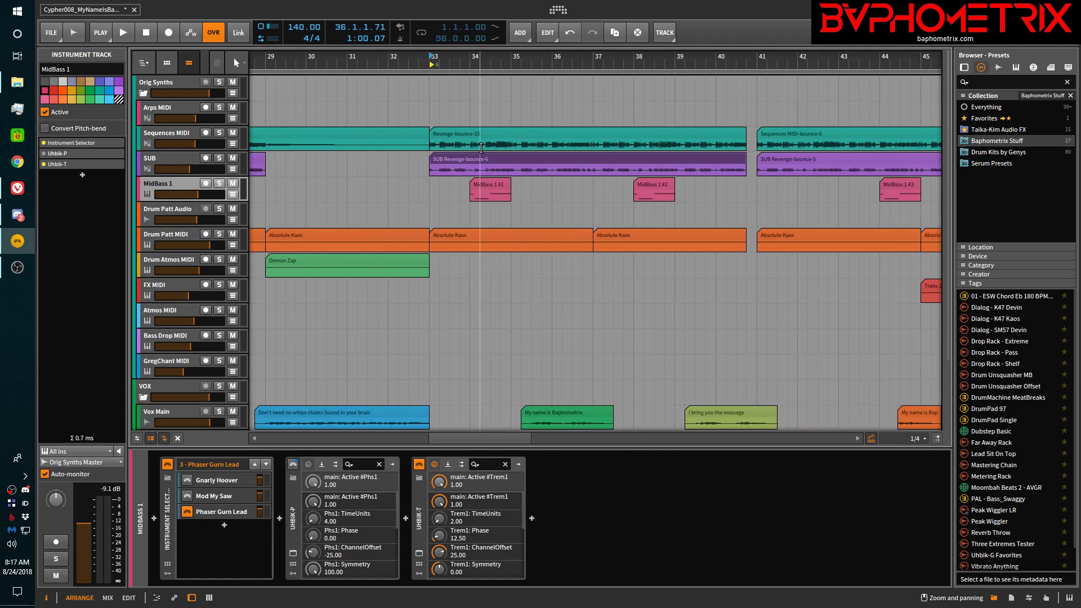
pyautogui.moveTo(474, 145); pyautogui.dragTo(510, 144)
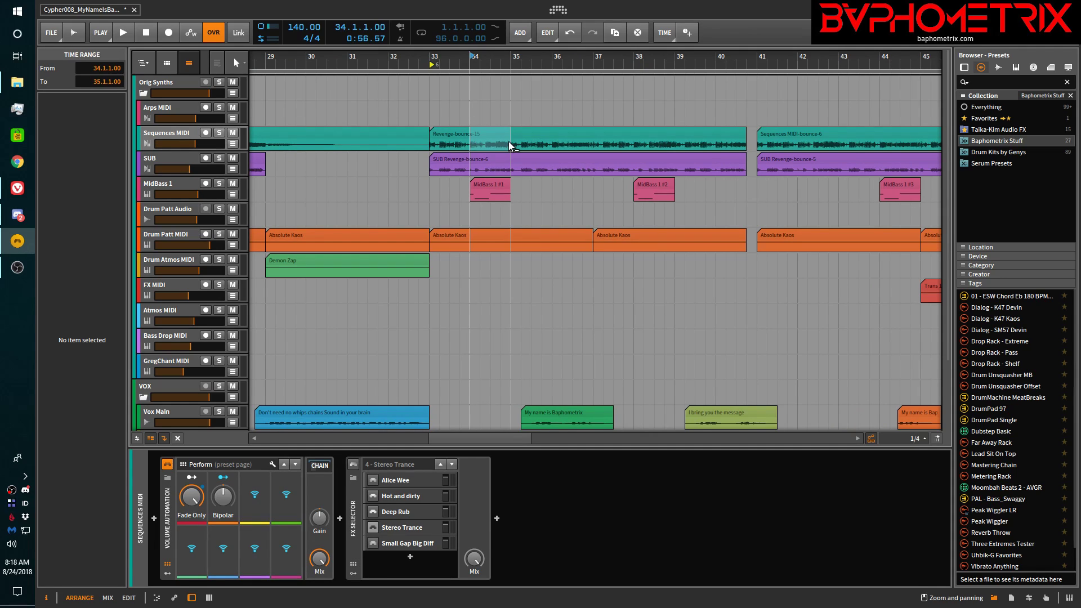
pyautogui.hotkey('ctrl', 'e')
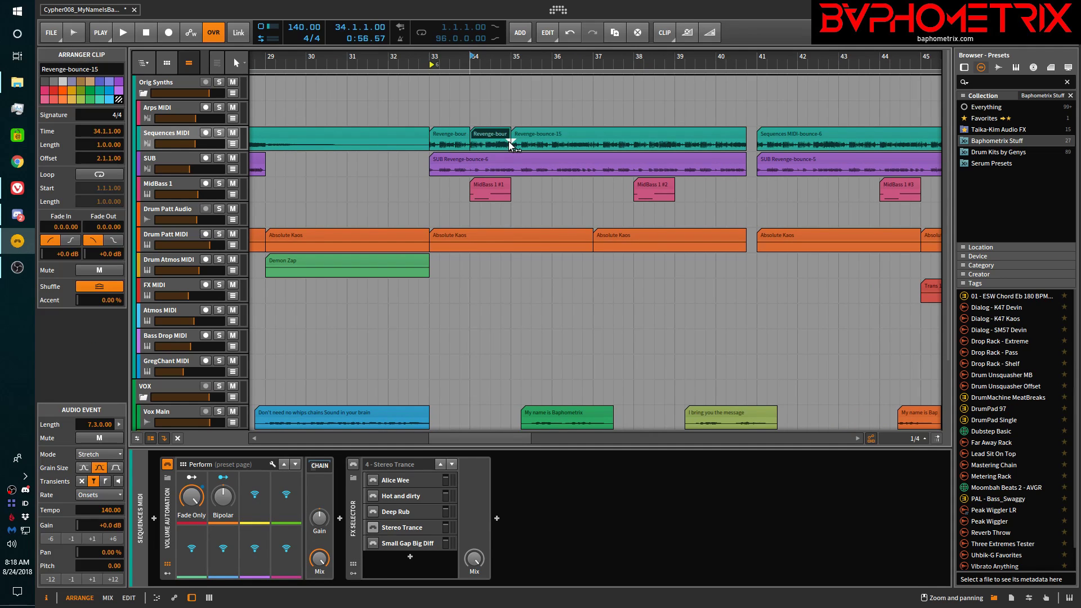
pyautogui.press('0')
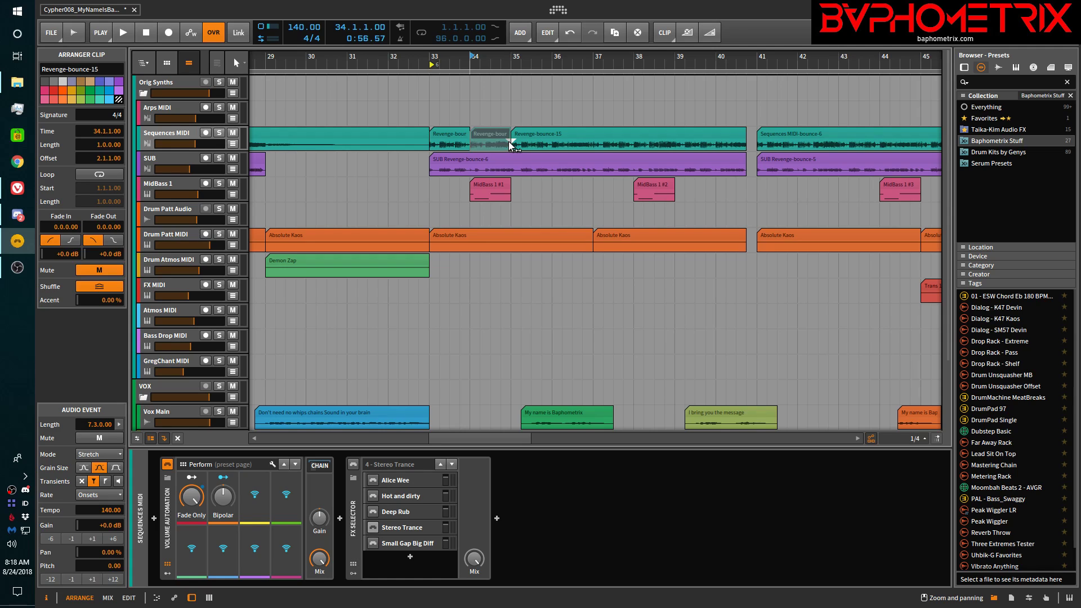
# Play the arrangement from bar 33 through the muted Sequences MIDI section at bar 34
pyautogui.click(441, 132)
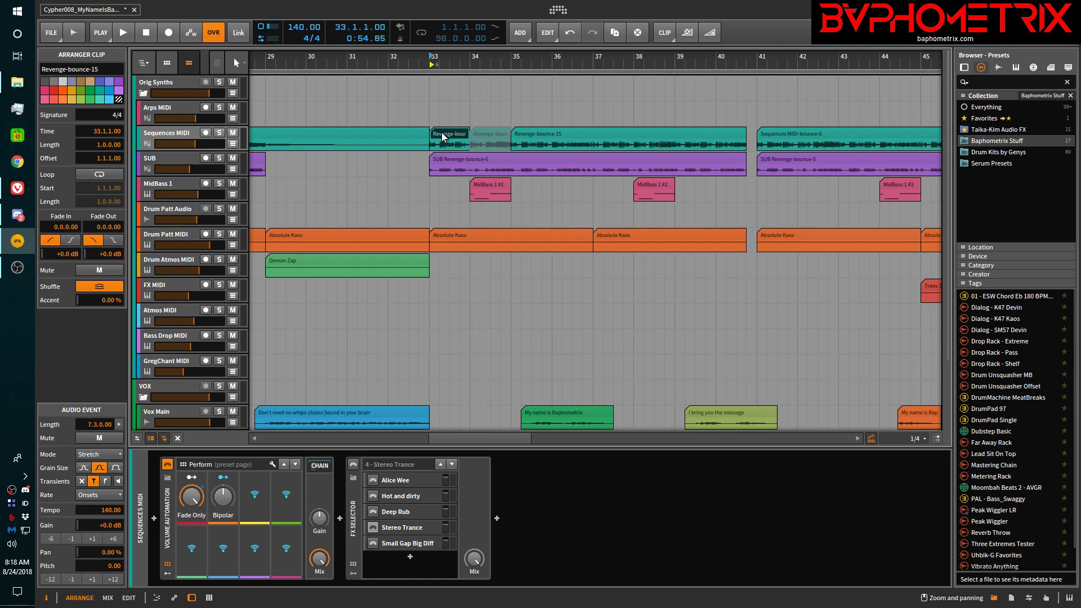
pyautogui.press('space')
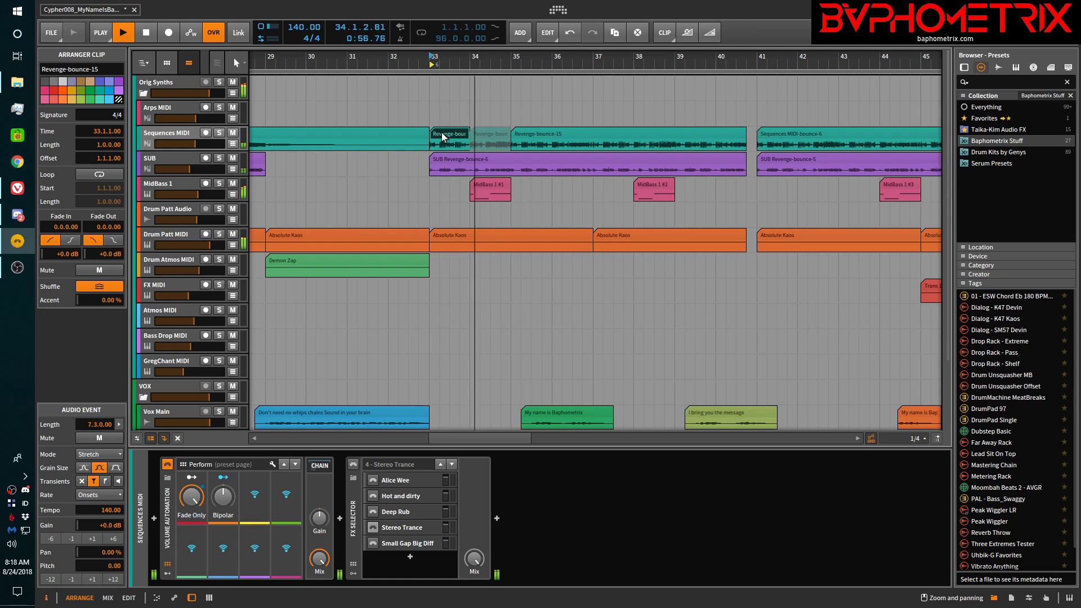
pyautogui.press('space')
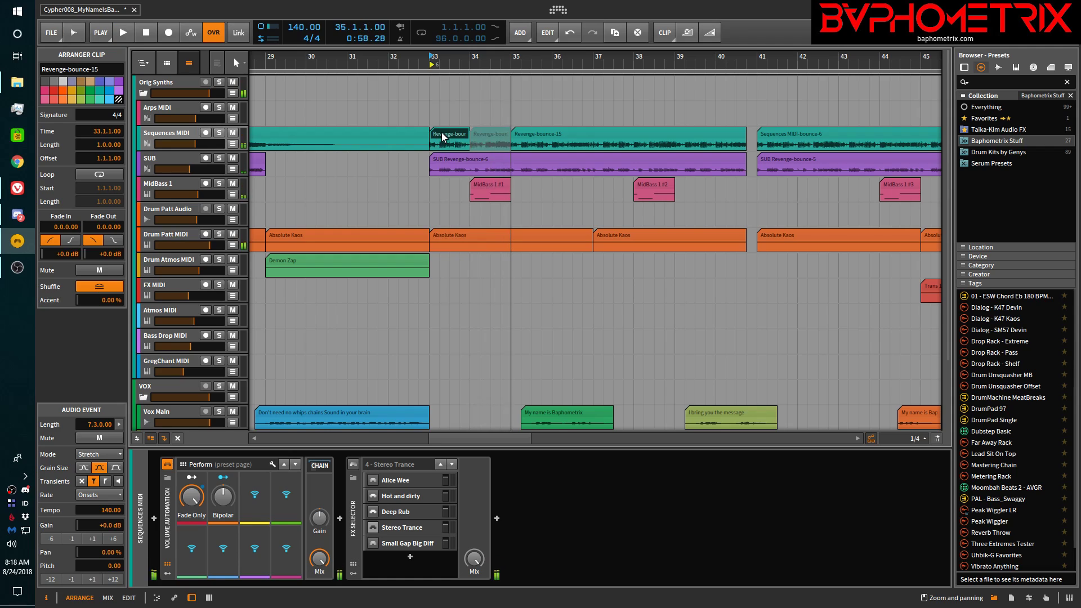
# Unmute the one-bar Sequences MIDI section at bar 34 and play from bar 33 to compare the sound
pyautogui.click(482, 135)
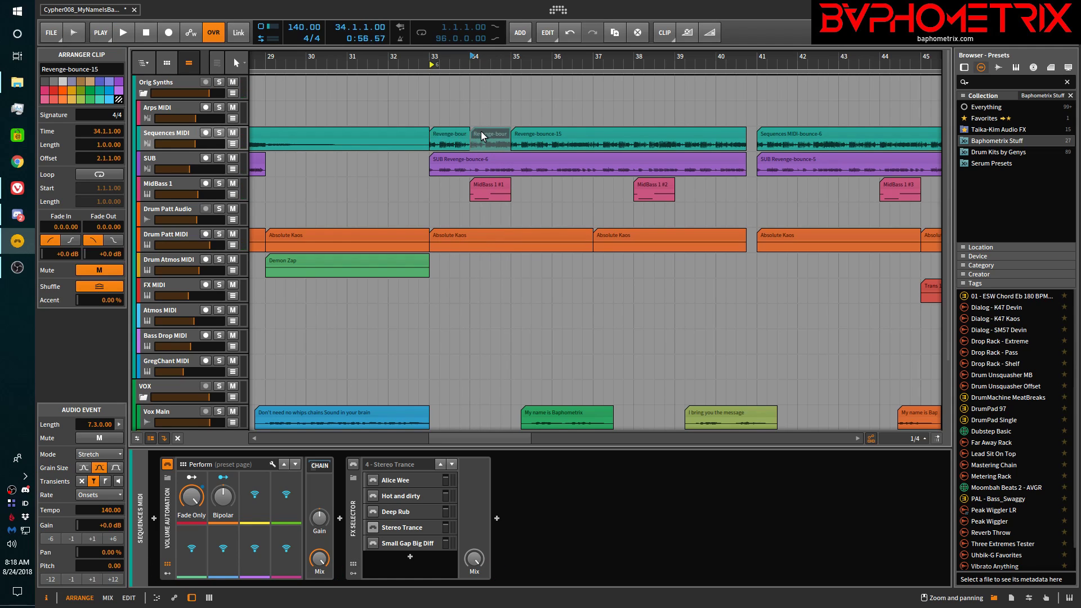
pyautogui.hotkey('alt', 'm')
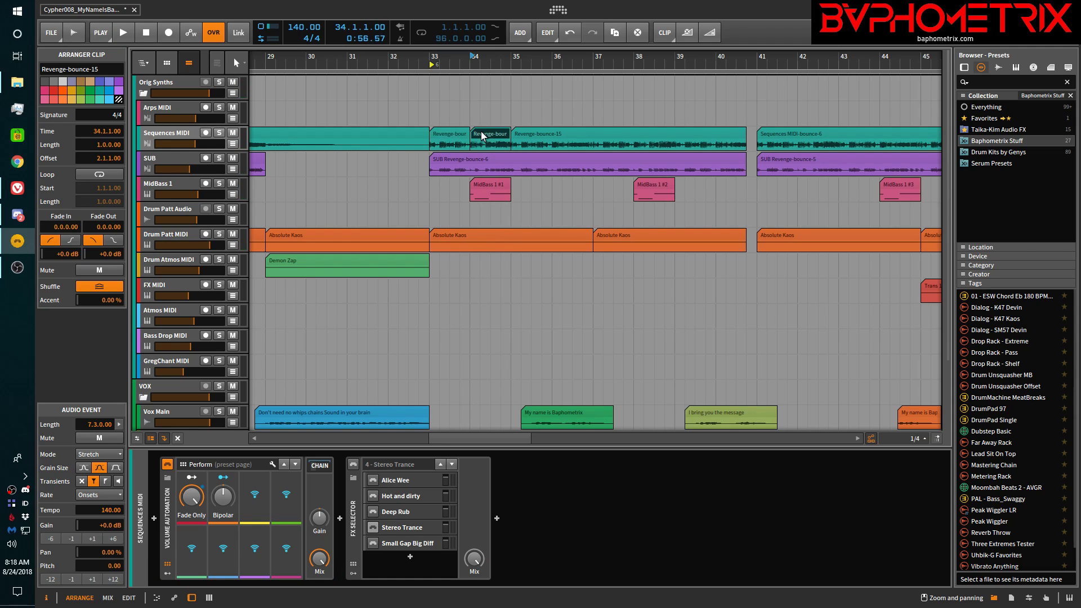
pyautogui.click(450, 135)
pyautogui.press('space')
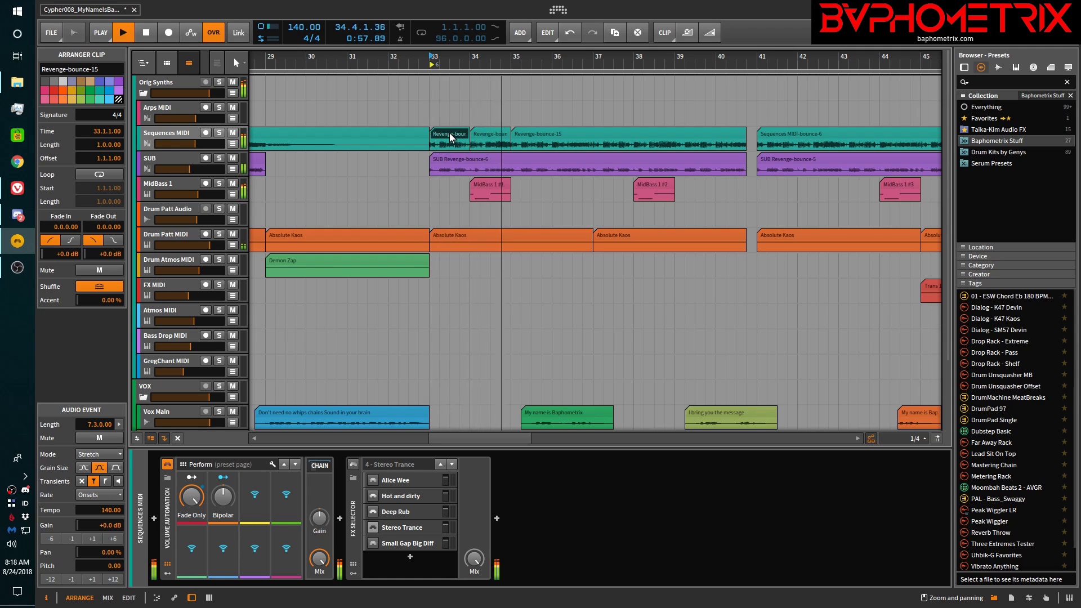
pyautogui.press('space')
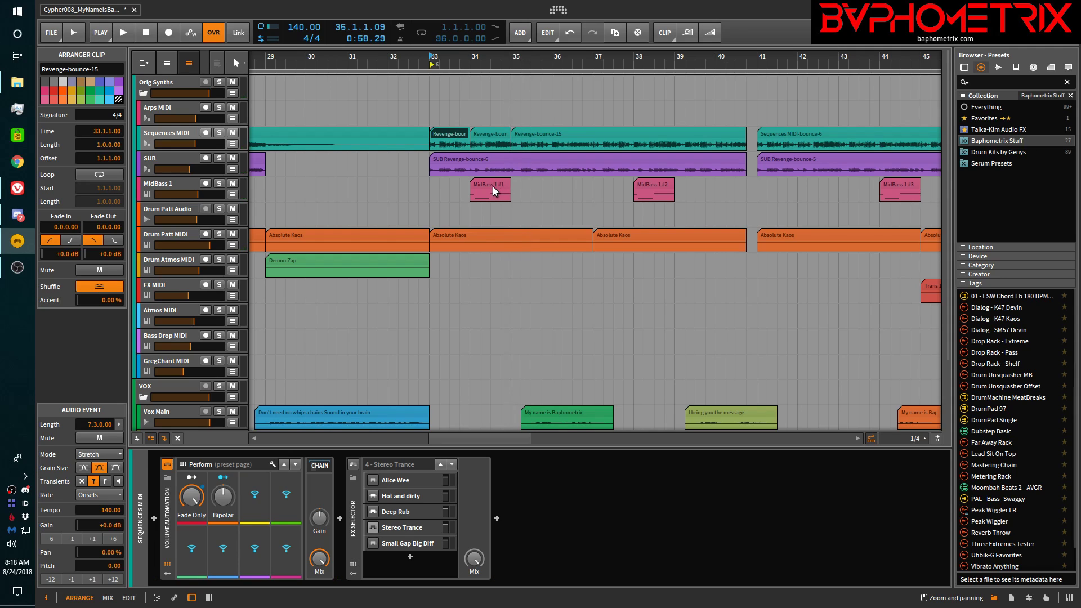
# Mute the bar 34 section of Sequences MIDI again, and undo the muting and splitting of the Revenge-bounce-15 clip
pyautogui.click(484, 134)
pyautogui.hotkey('alt', 'm')
pyautogui.press('space')
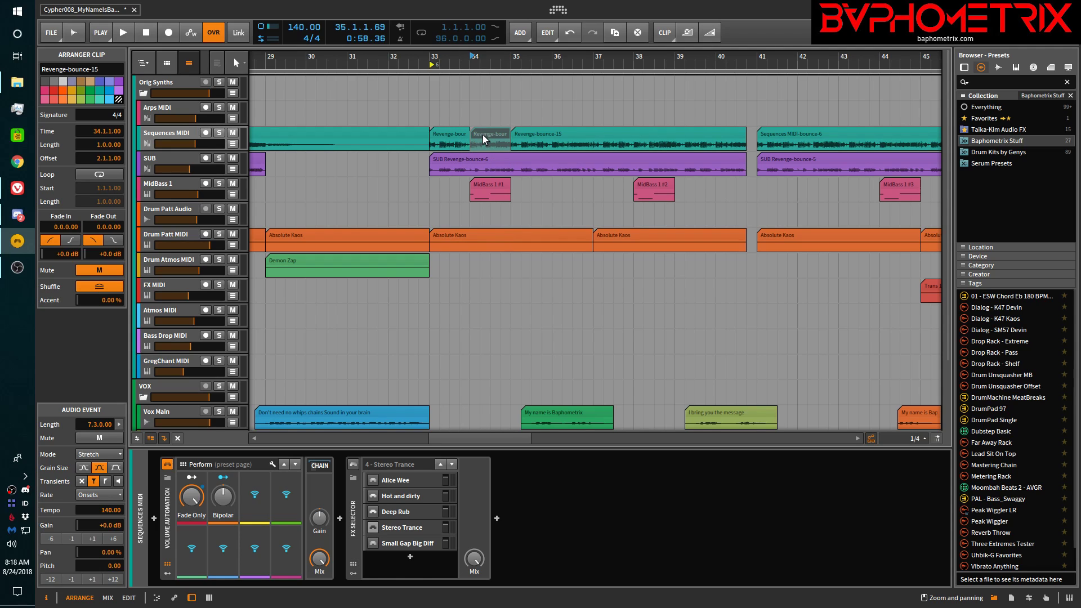
pyautogui.hotkey('ctrl', 'z')
pyautogui.hotkey('ctrl', 'z')
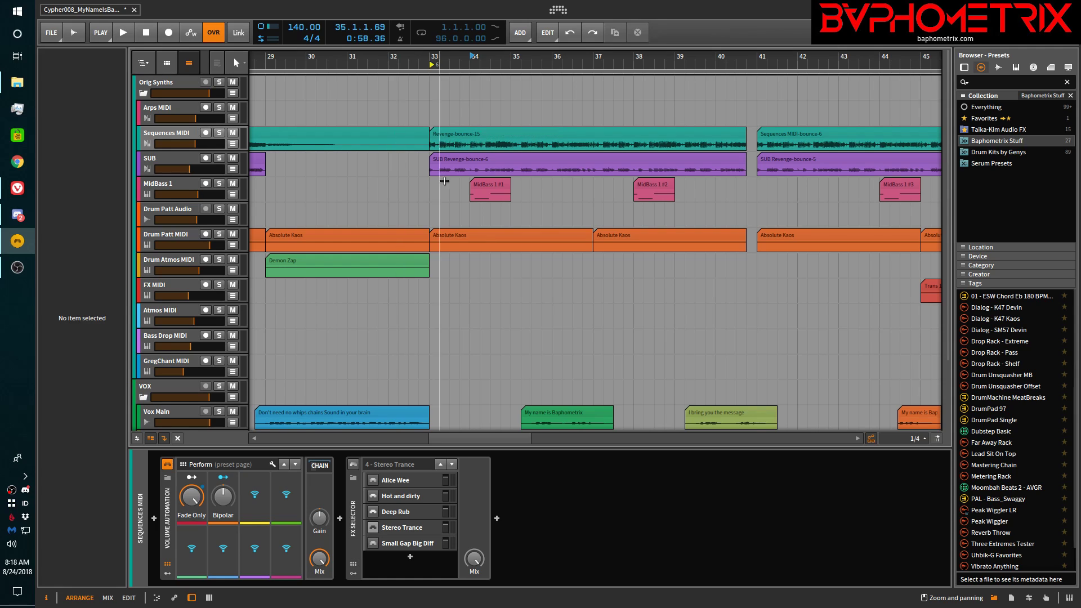
# Solo the MidBass 1 track and play its clip at bar 34 with the Phaser Gurn Lead instrument
pyautogui.click(185, 185)
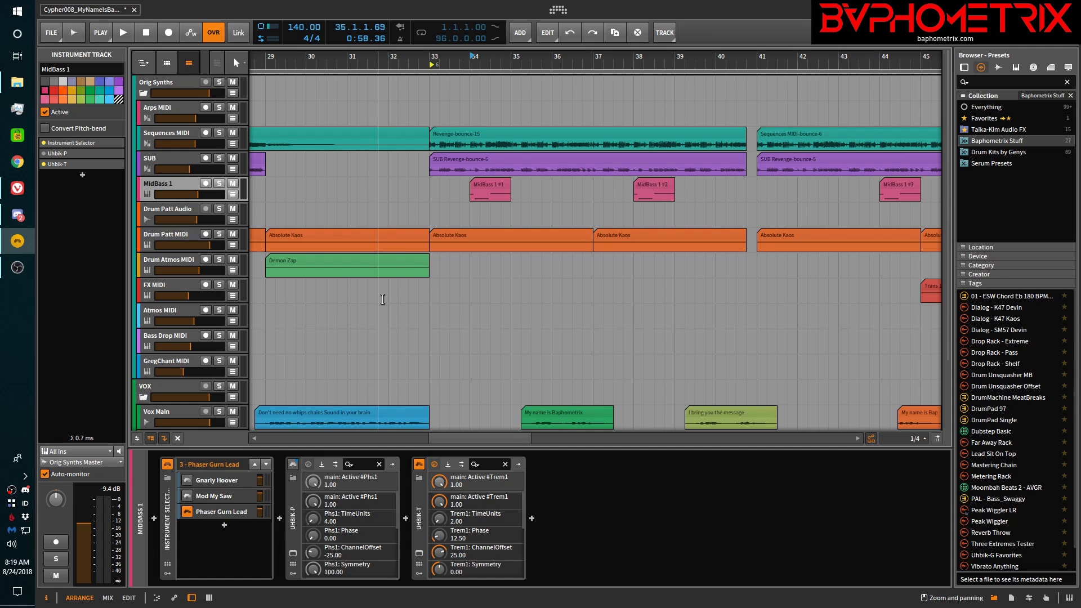
pyautogui.click(498, 190)
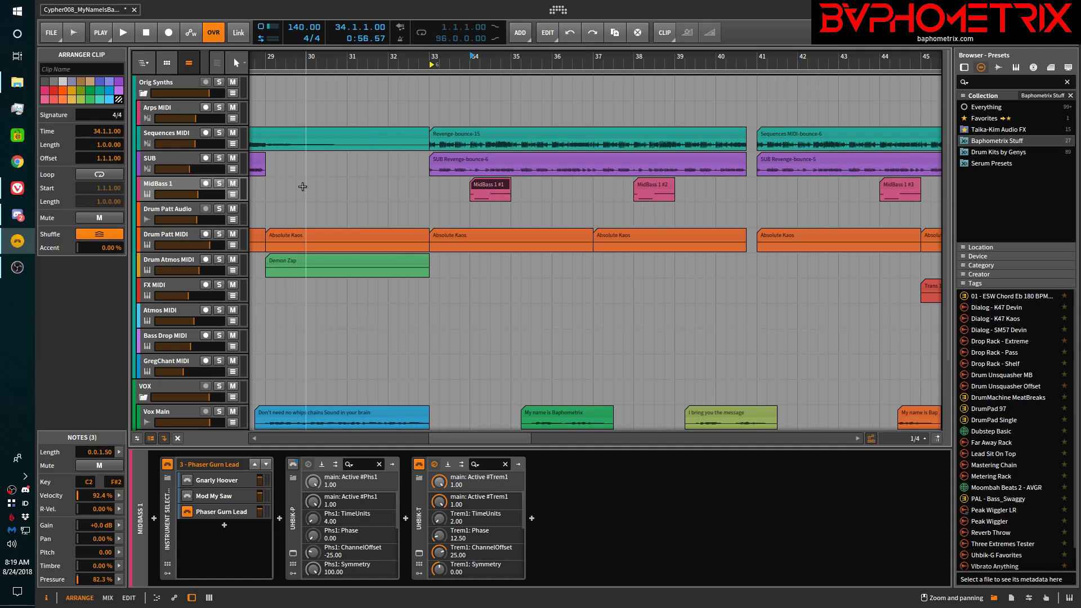
pyautogui.click(219, 183)
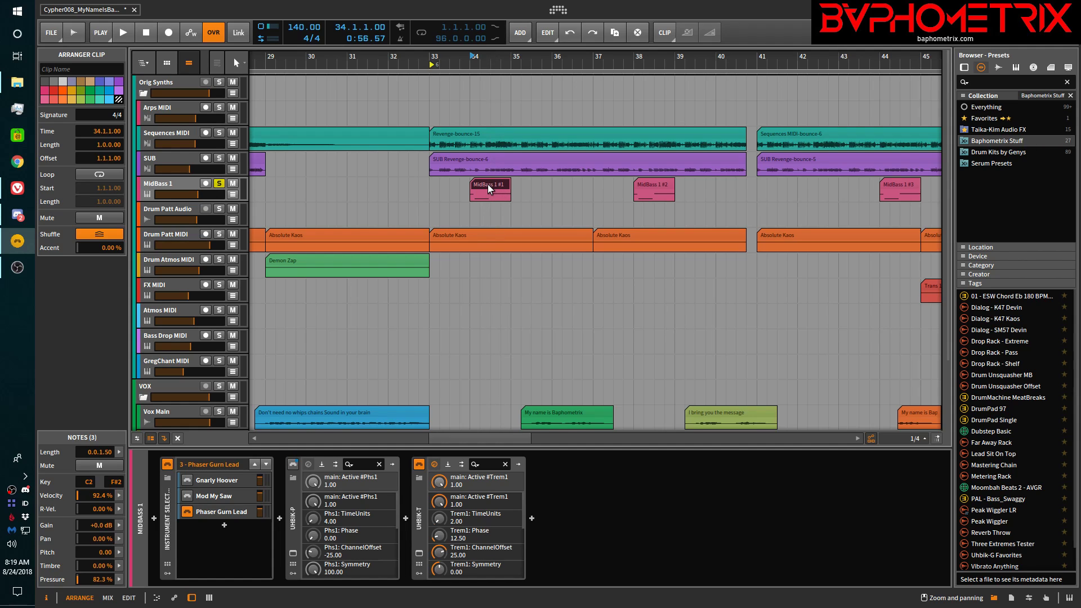
pyautogui.press('space')
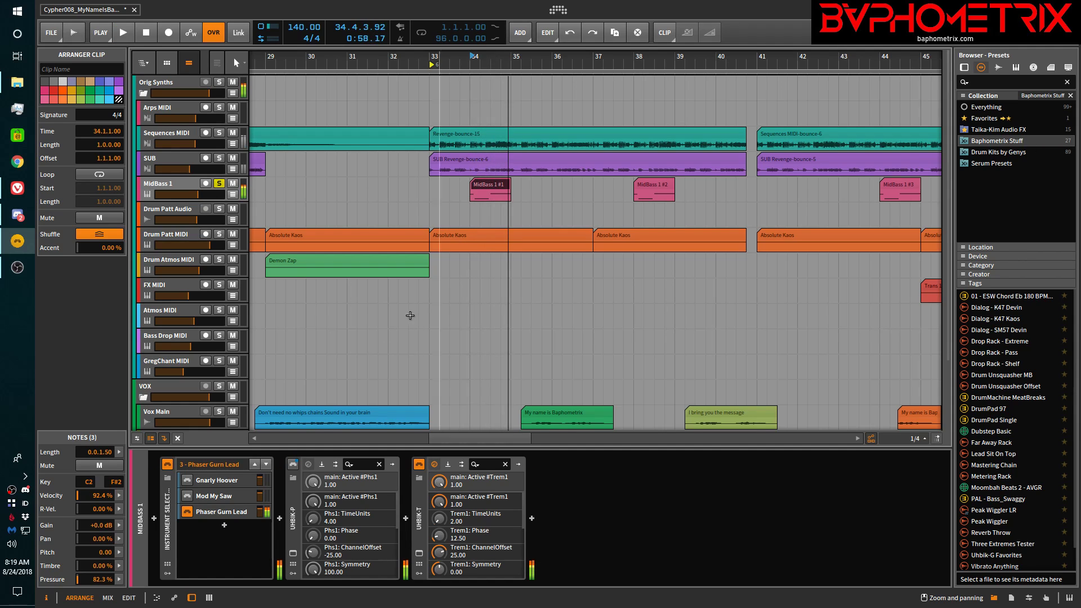
# Audition Mod My Saw and Gnarly Hoover in MidBass 1's Instrument Selector, leaving Gnarly Hoover active, and unsolo the track
pyautogui.click(187, 496)
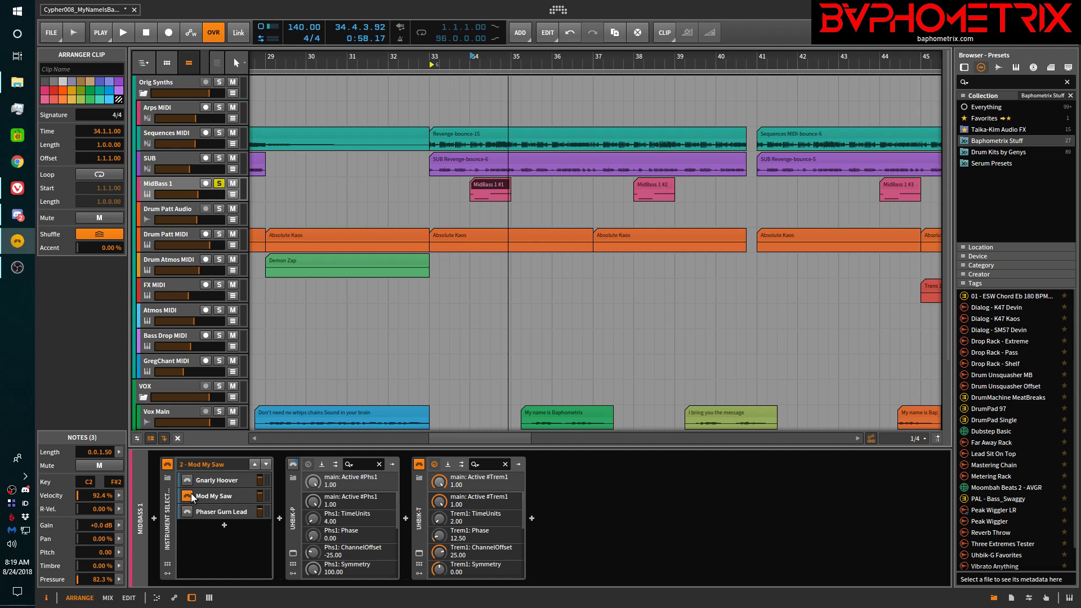
pyautogui.press('space')
pyautogui.press('space')
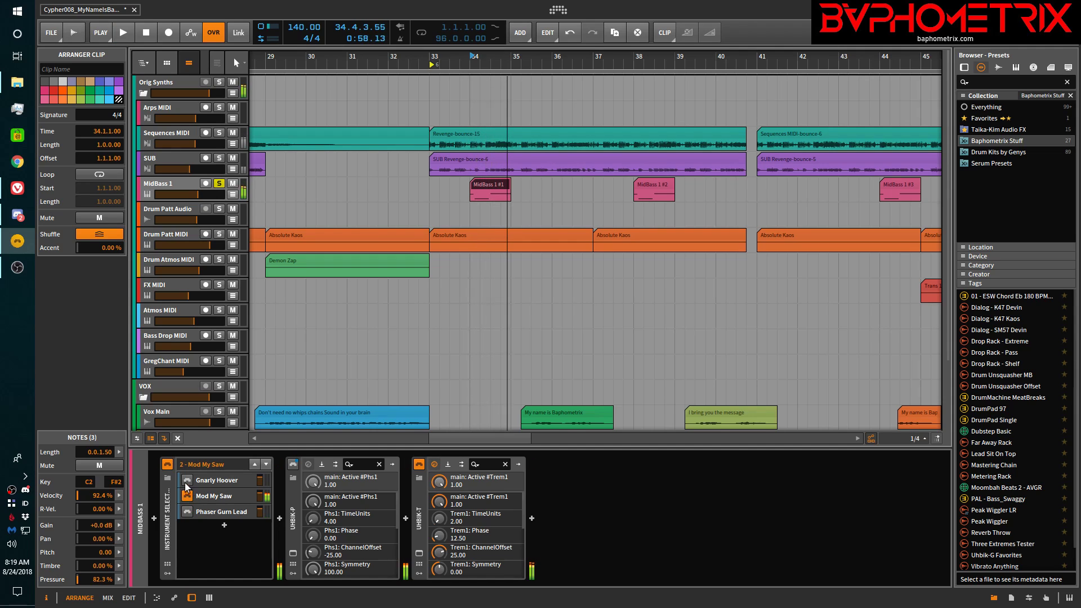
pyautogui.click(186, 482)
pyautogui.press('space')
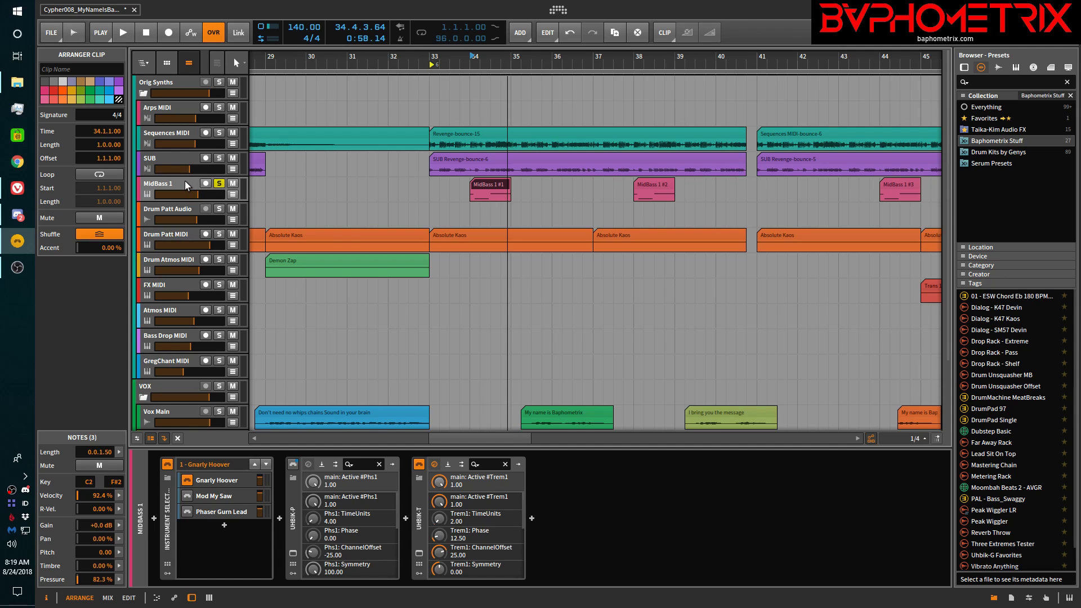
pyautogui.click(218, 183)
pyautogui.hotkey('shift', 'z')
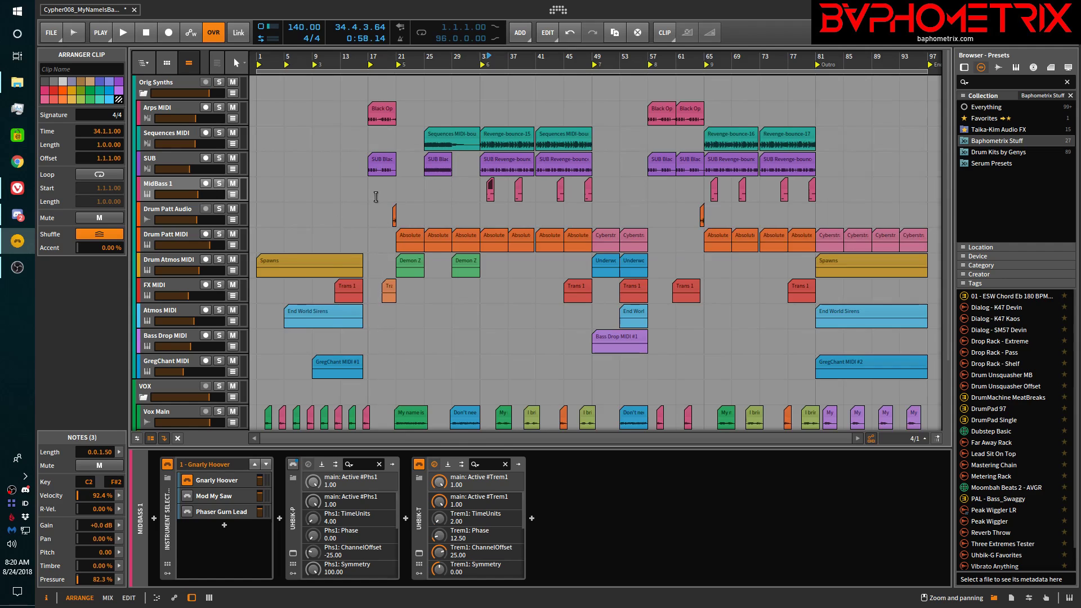
# Bounce in place all the Absolute Kaos and Cyberstraction clips on the Drum Patt MIDI track
pyautogui.click(187, 213)
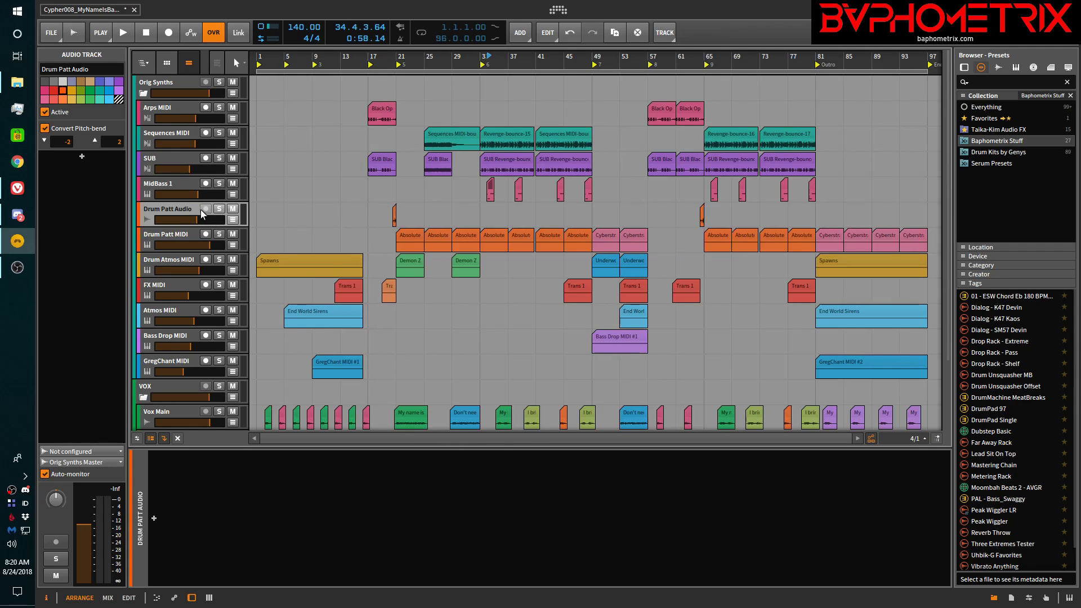
pyautogui.click(172, 235)
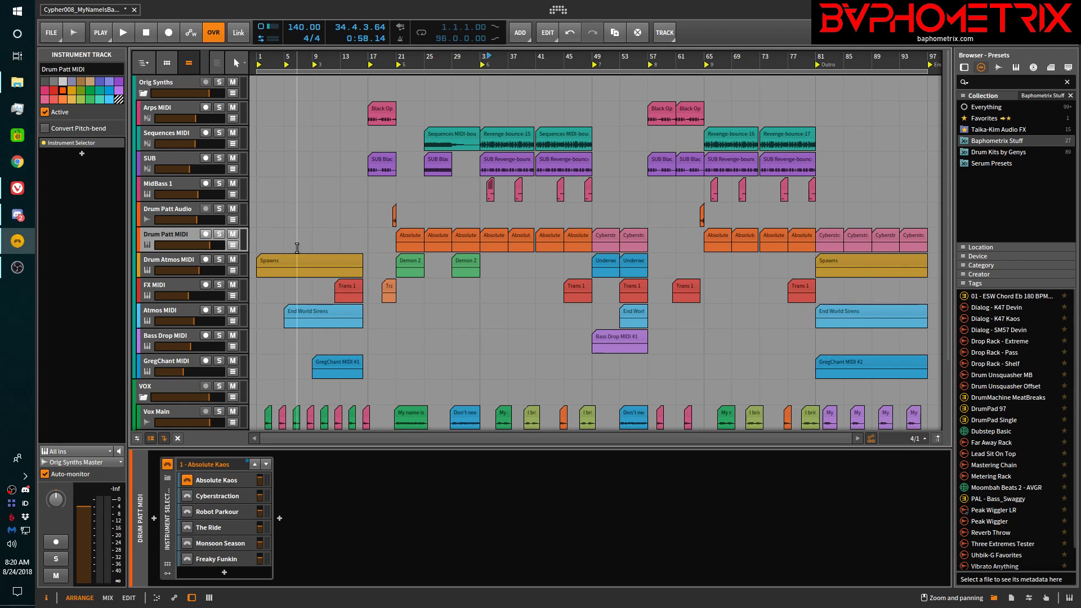
pyautogui.click(413, 235)
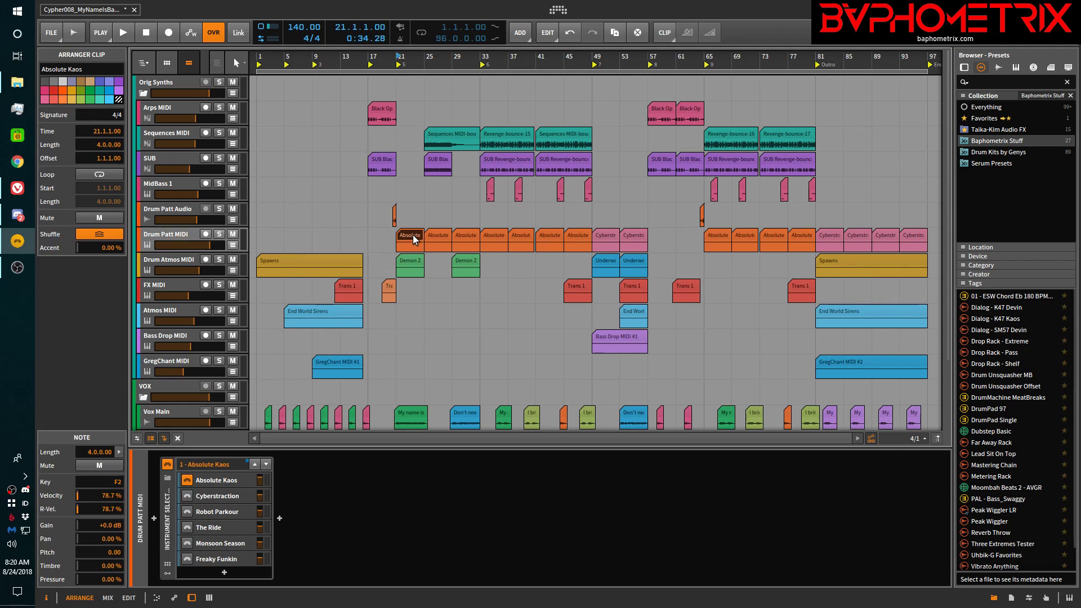
pyautogui.keyDown('shift'); pyautogui.click(914, 234); pyautogui.keyUp('shift')
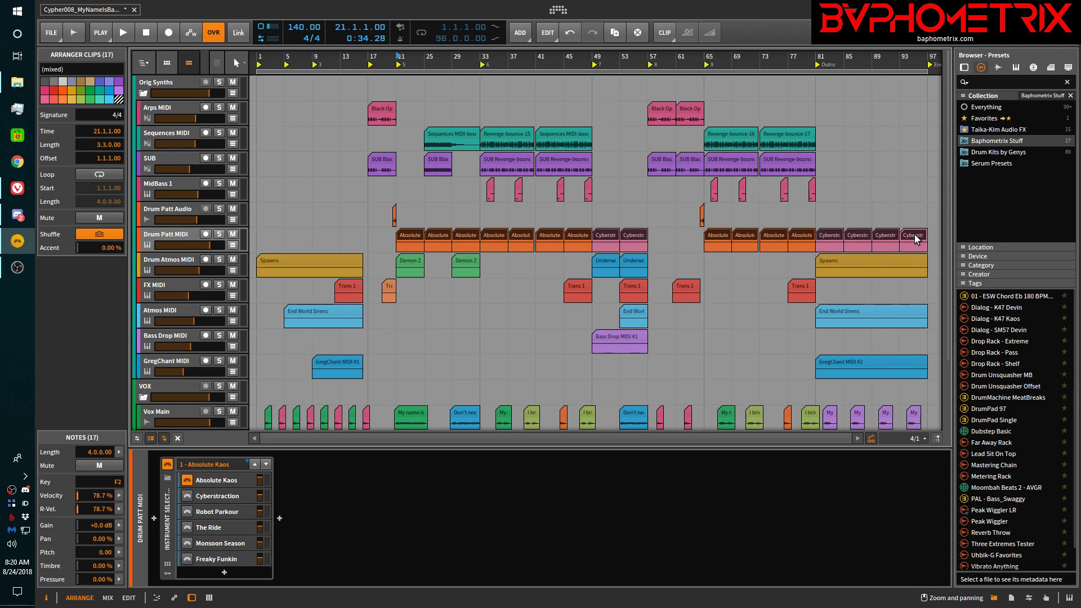
pyautogui.rightClick(914, 234)
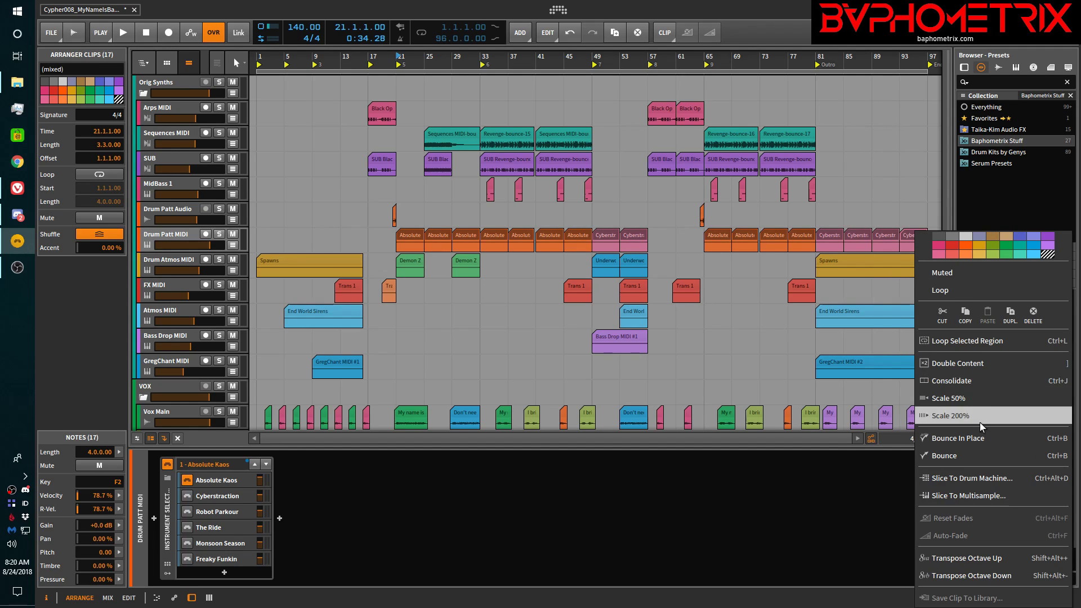
pyautogui.click(980, 438)
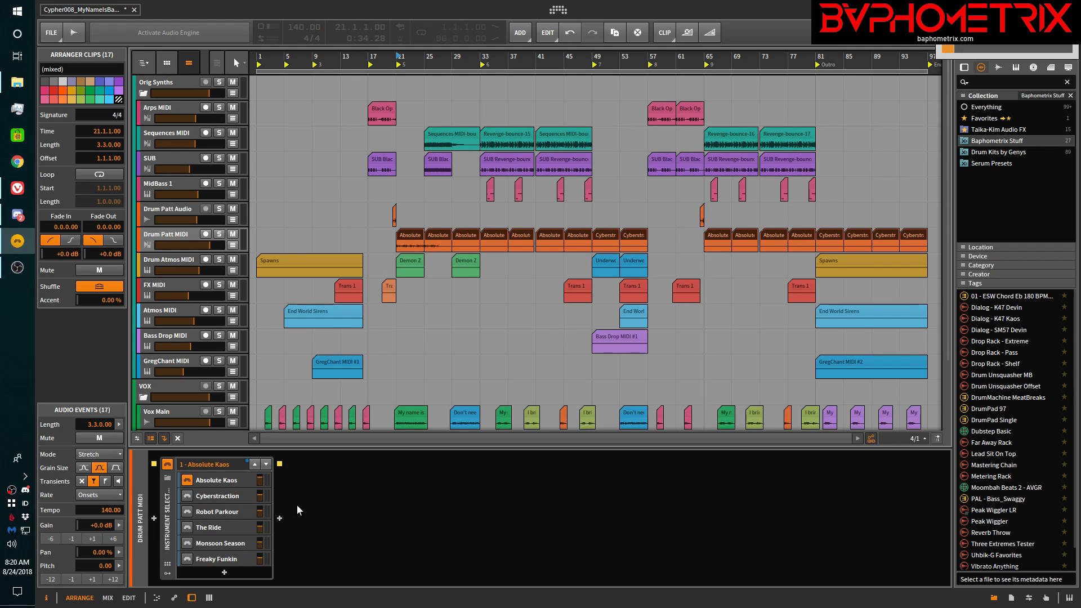
# Show Drum Patt MIDI's automation lanes and inspect the Instrument Selector index points at bars 21 and 49
pyautogui.click(233, 245)
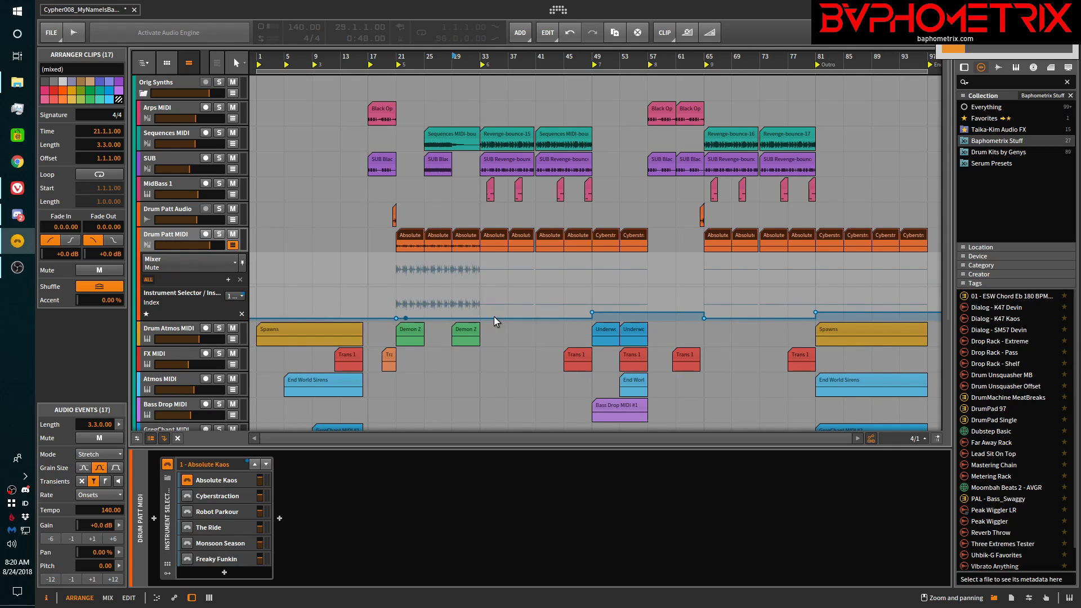
pyautogui.moveTo(594, 314)
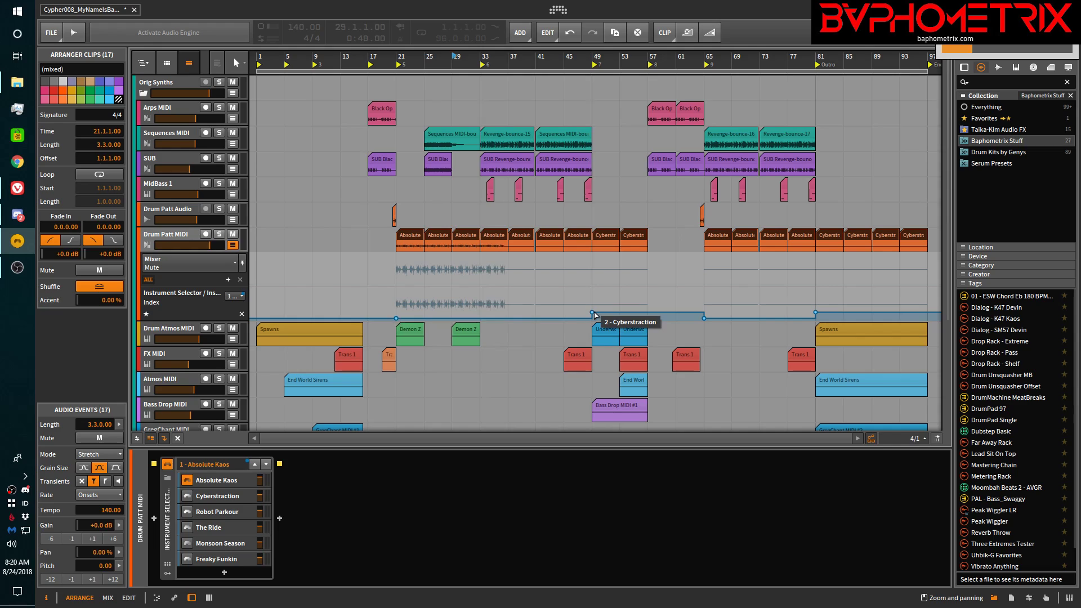
pyautogui.moveTo(396, 318)
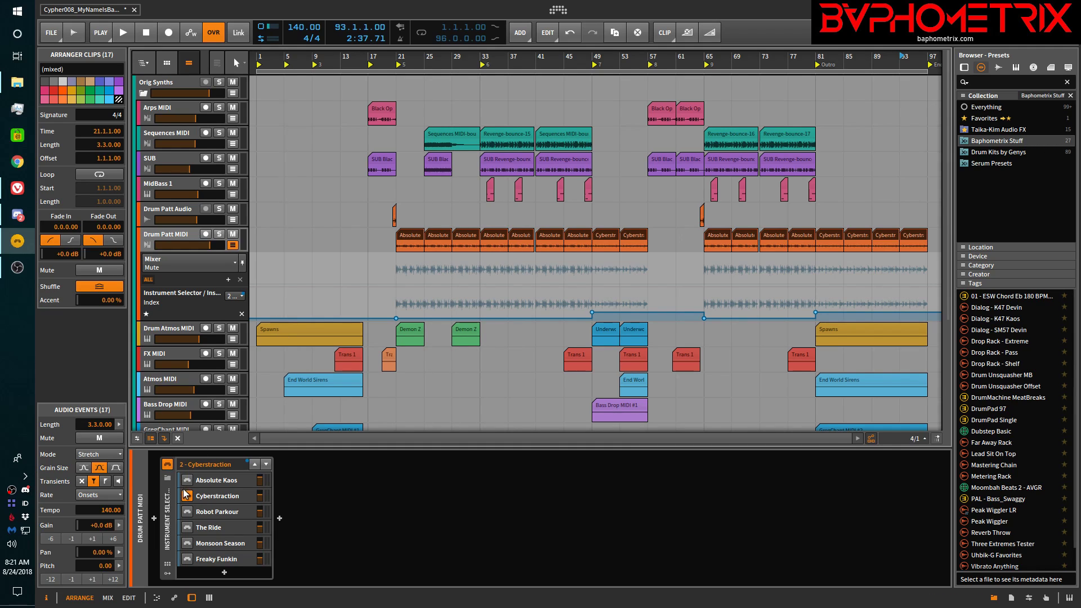
# Delete the Instrument Selector from Drum Patt MIDI and hide the track's automation lanes
pyautogui.click(166, 513)
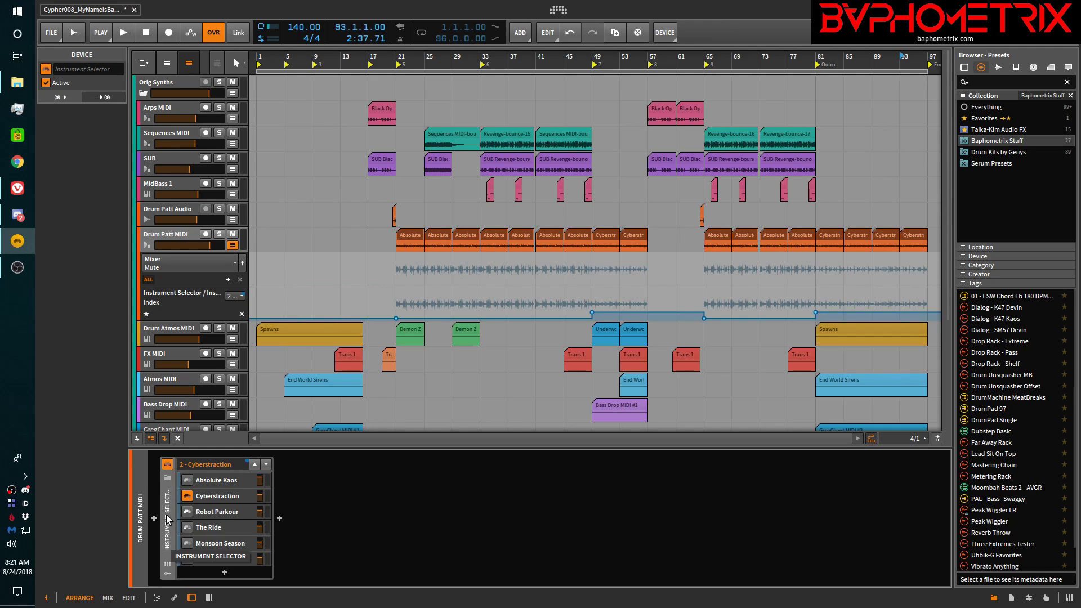
pyautogui.press('Delete')
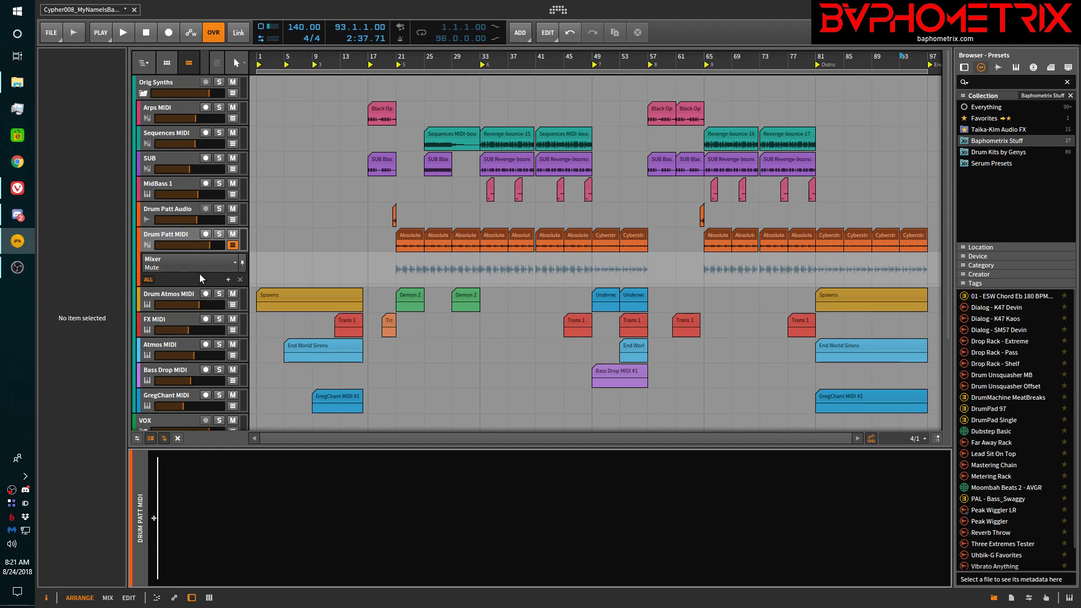
pyautogui.click(232, 246)
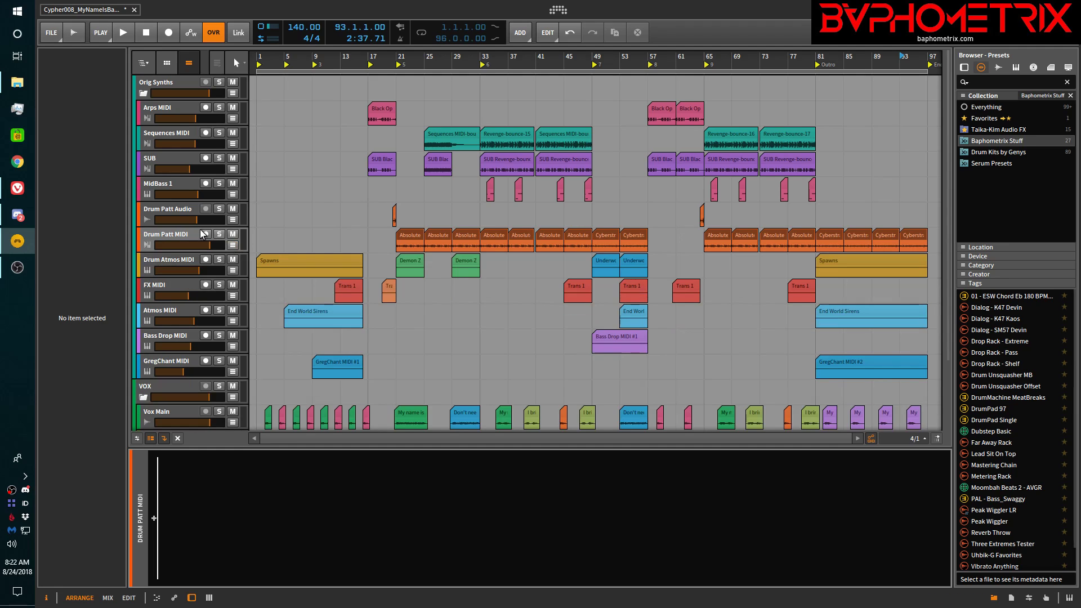
# Solo Drum Patt MIDI and play its bounced clips from bar 45 into the Cyberstraction section
pyautogui.click(577, 233)
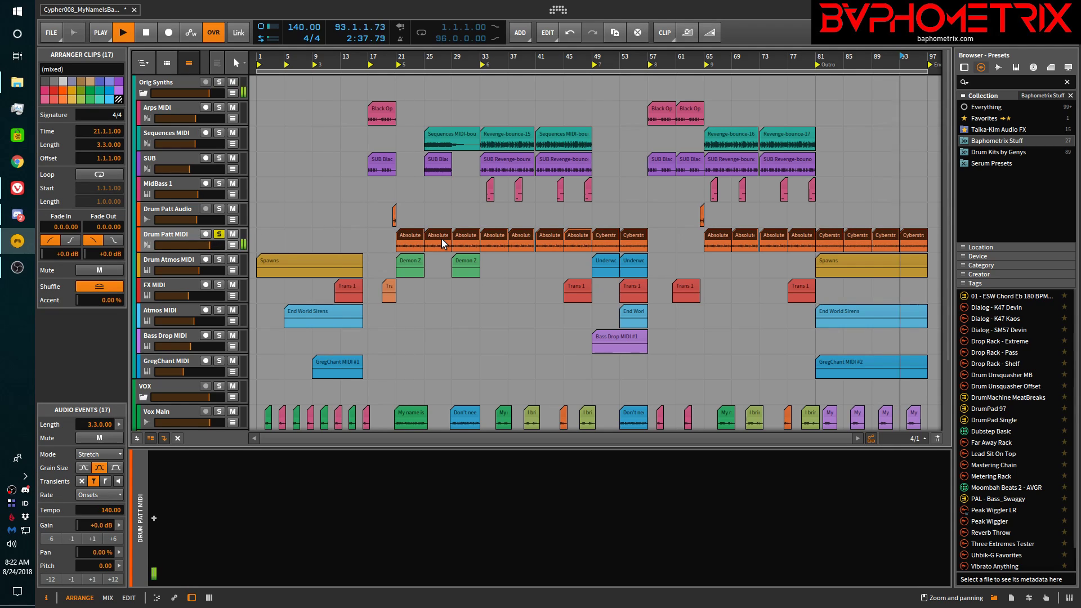
pyautogui.press('space')
pyautogui.click(573, 236)
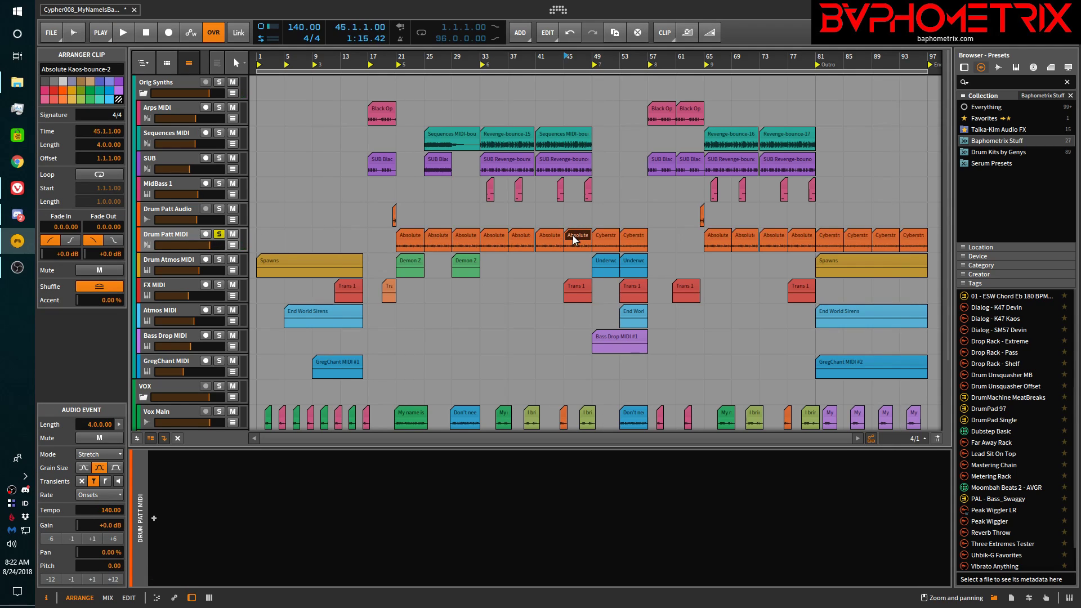
pyautogui.press('space')
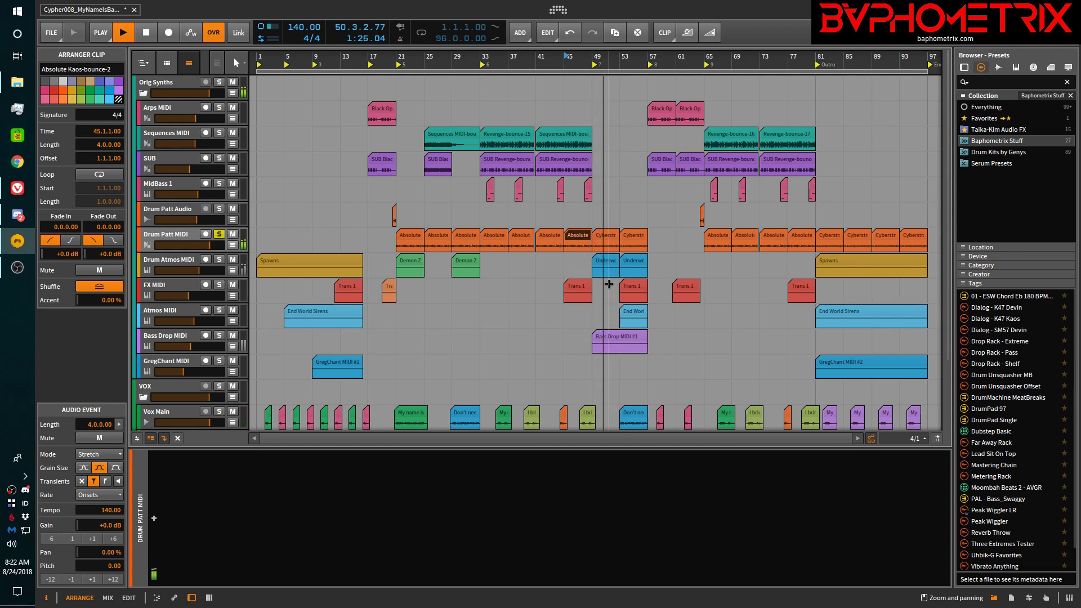
pyautogui.press('space')
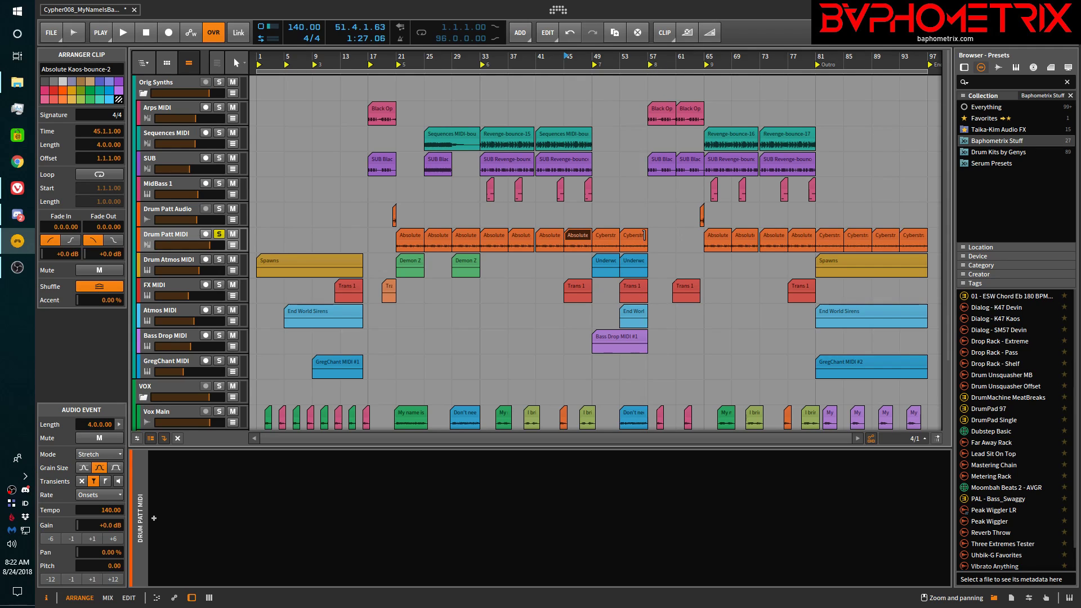
# Undo the deletion of Drum Patt MIDI's Instrument Selector and the bouncing of its clips
pyautogui.hotkey('ctrl', 'z')
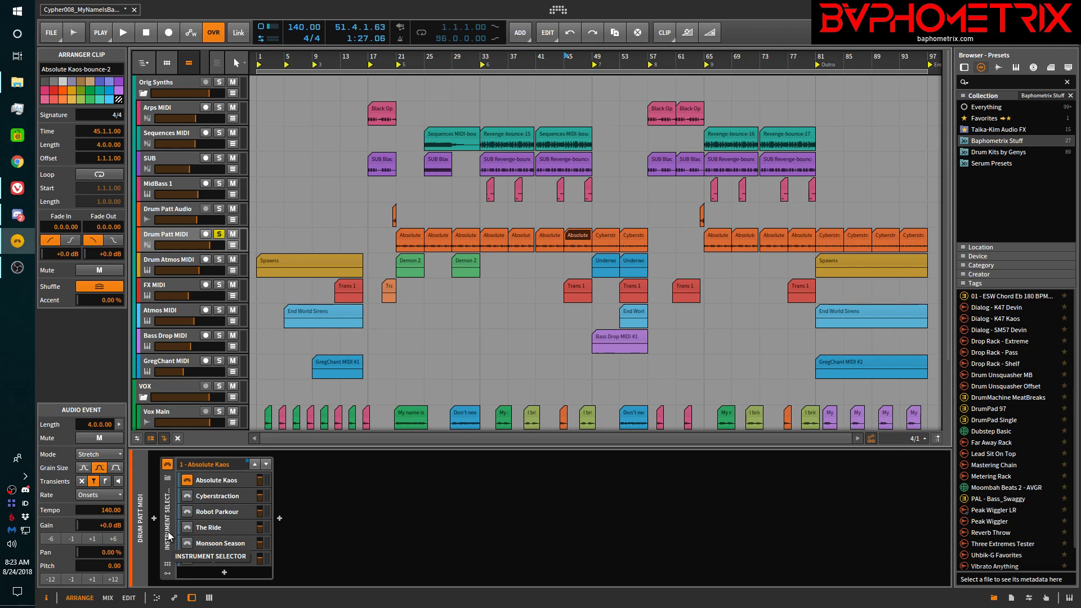
pyautogui.hotkey('ctrl', 'z')
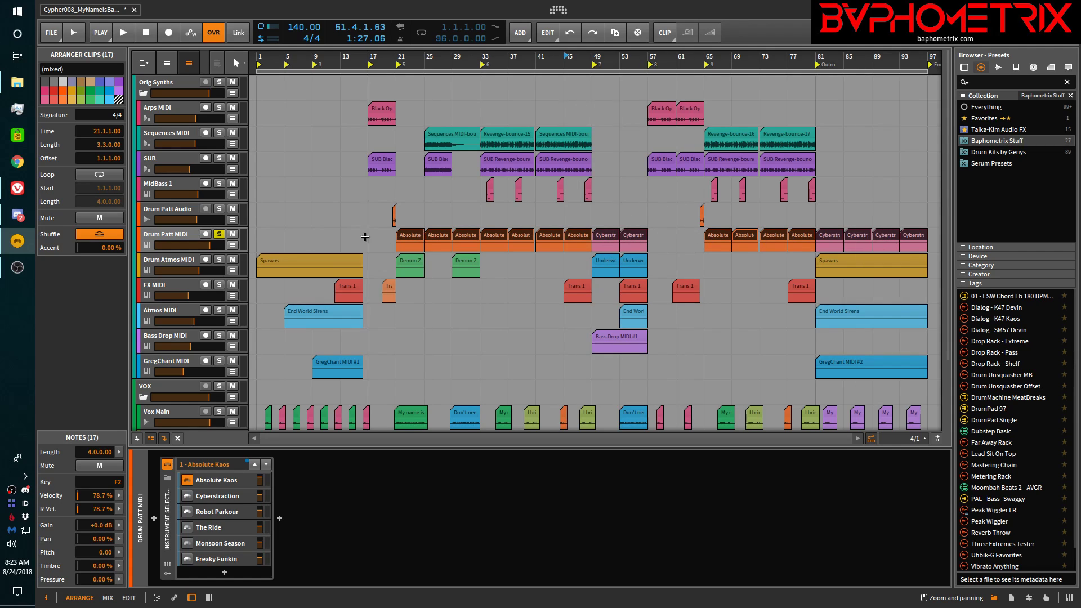
# Bounce the Drum Patt MIDI time range from bar 53 to 61 to a new audio track, Post-Fader at 24-bit
pyautogui.click(631, 238)
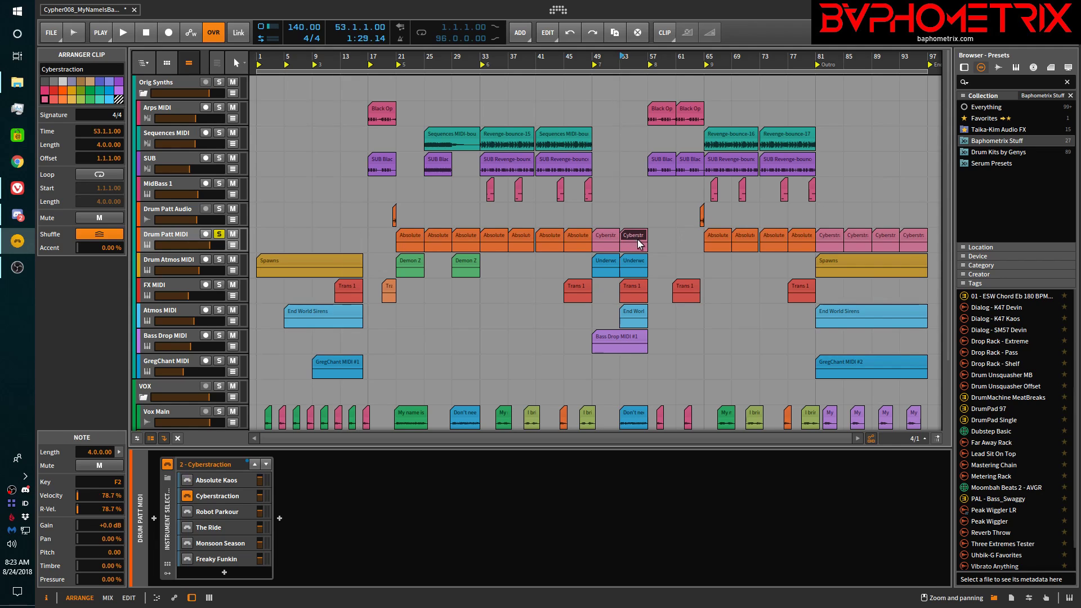
pyautogui.moveTo(624, 246); pyautogui.dragTo(679, 250)
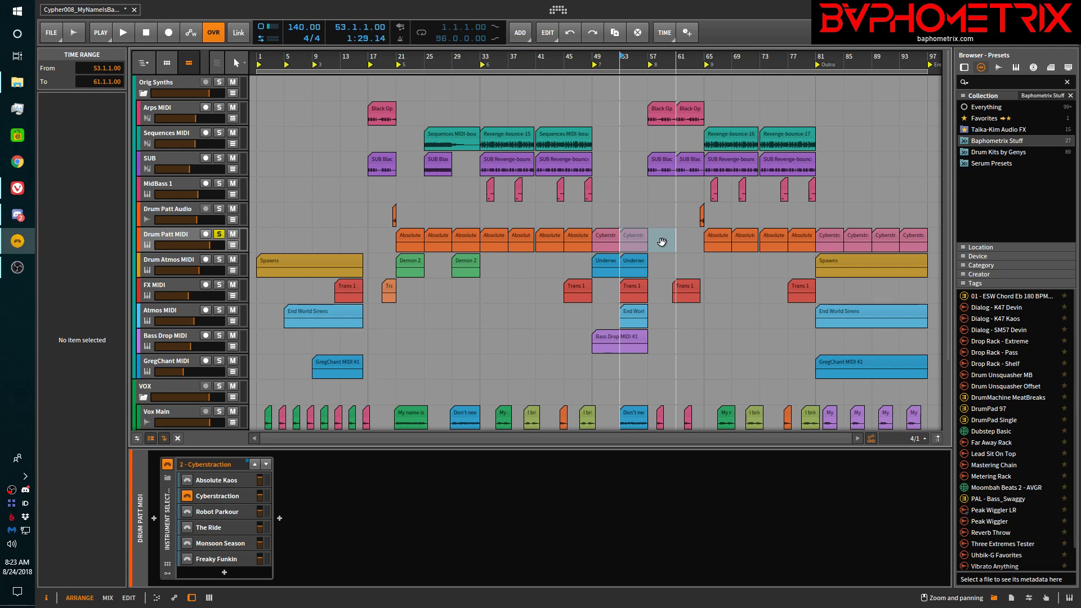
pyautogui.rightClick(661, 242)
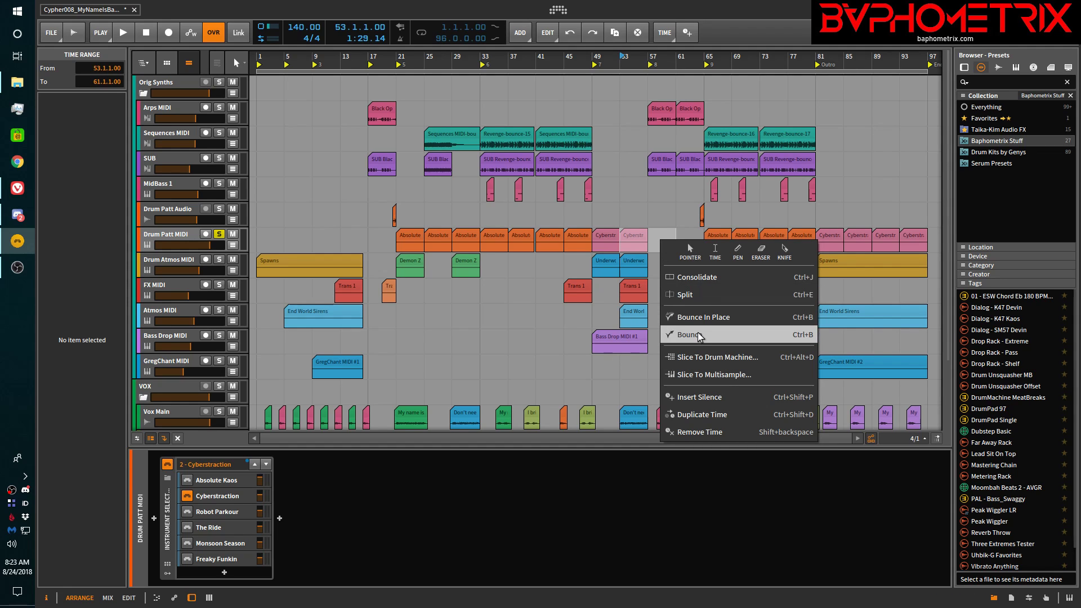
pyautogui.click(698, 333)
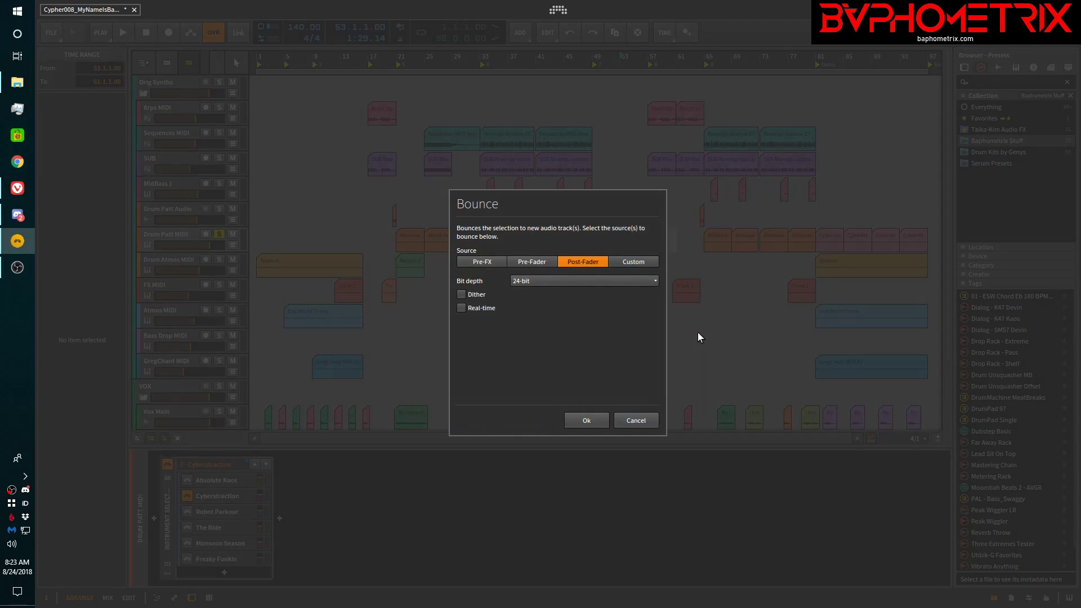
pyautogui.click(586, 421)
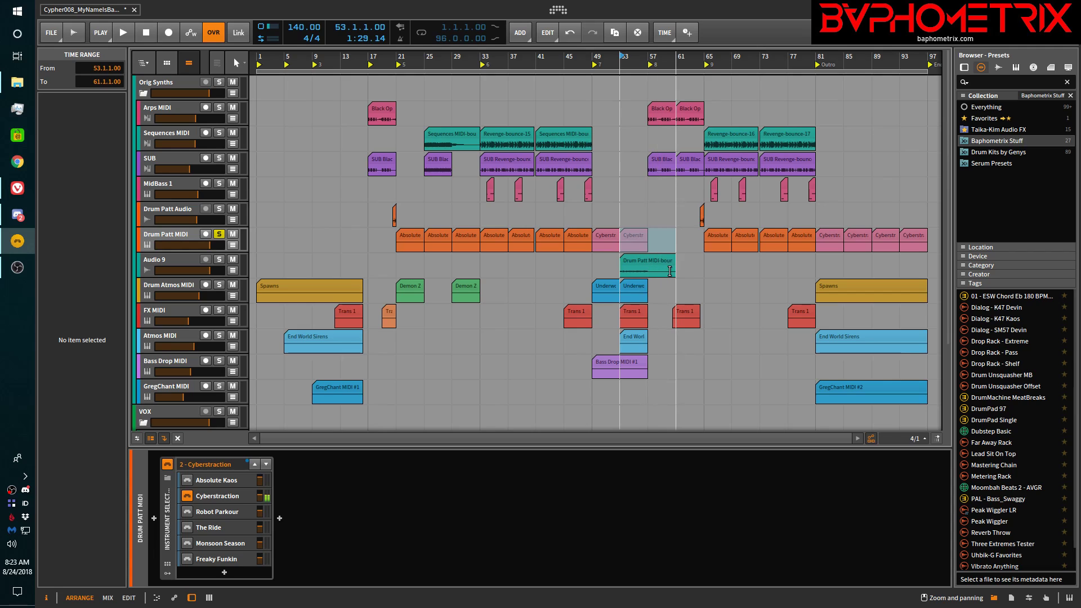
# Delete the Audio 9 track holding the bounced bar 53 section
pyautogui.click(173, 258)
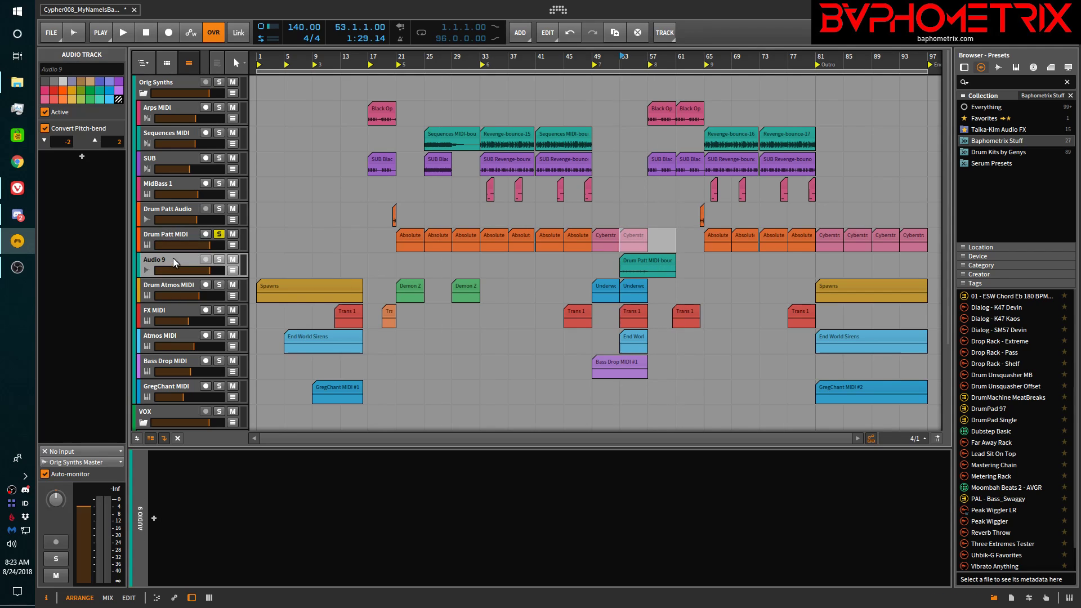
pyautogui.press('Delete')
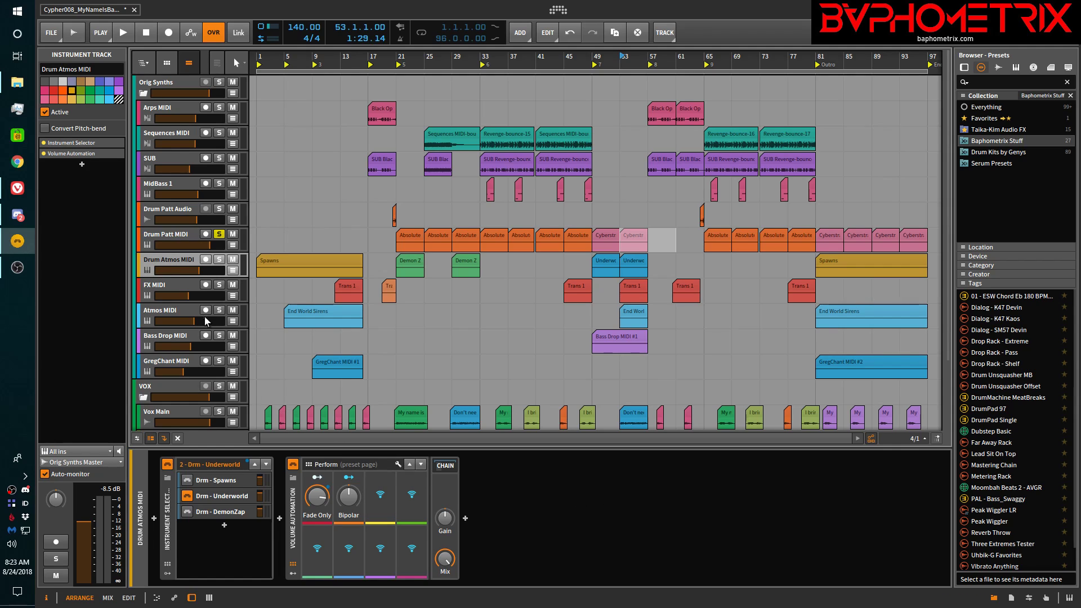
# Select every Drum Patt MIDI clip from bar 21 to the end of the song and bounce them in place
pyautogui.click(164, 234)
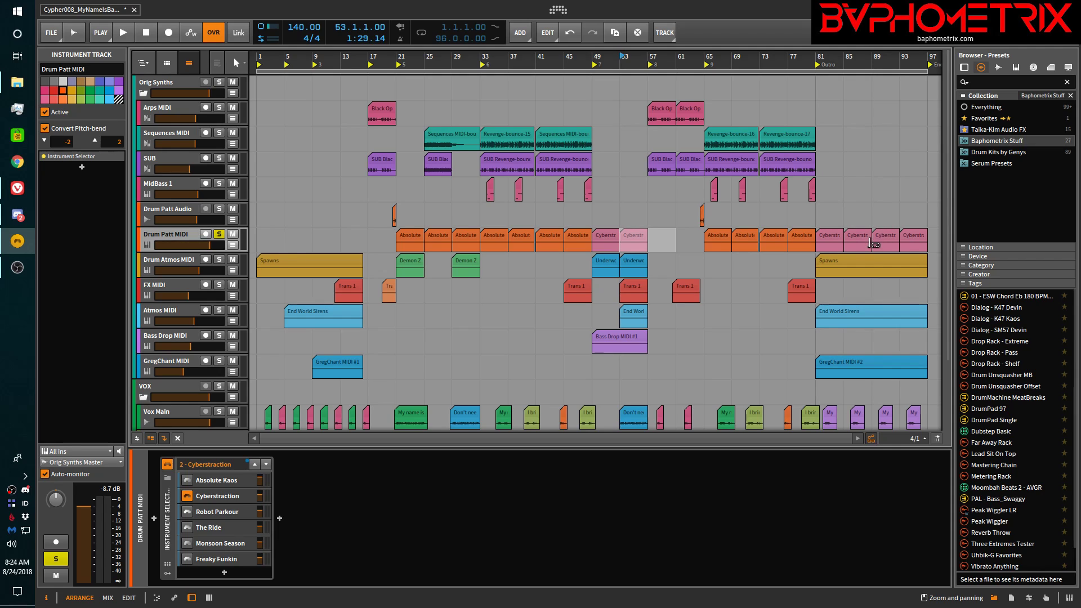
pyautogui.click(609, 236)
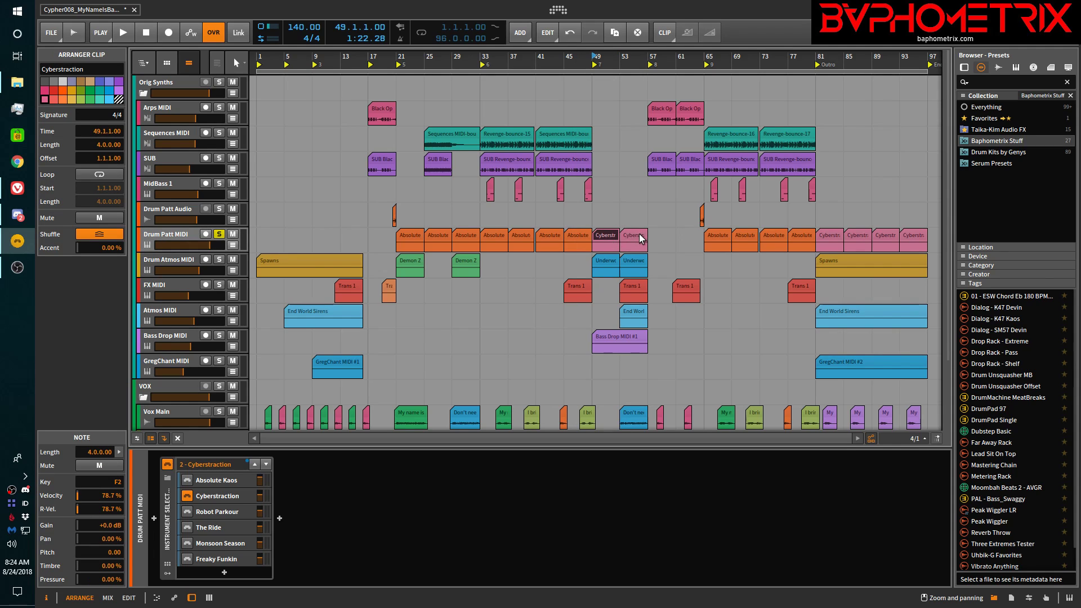
pyautogui.click(407, 235)
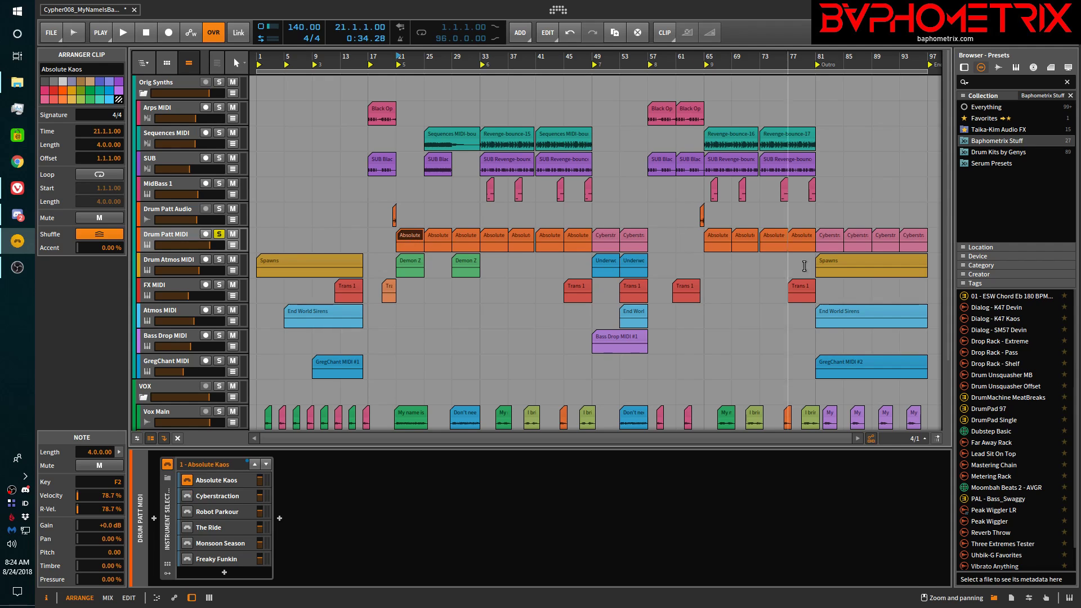
pyautogui.keyDown('shift'); pyautogui.click(914, 234); pyautogui.keyUp('shift')
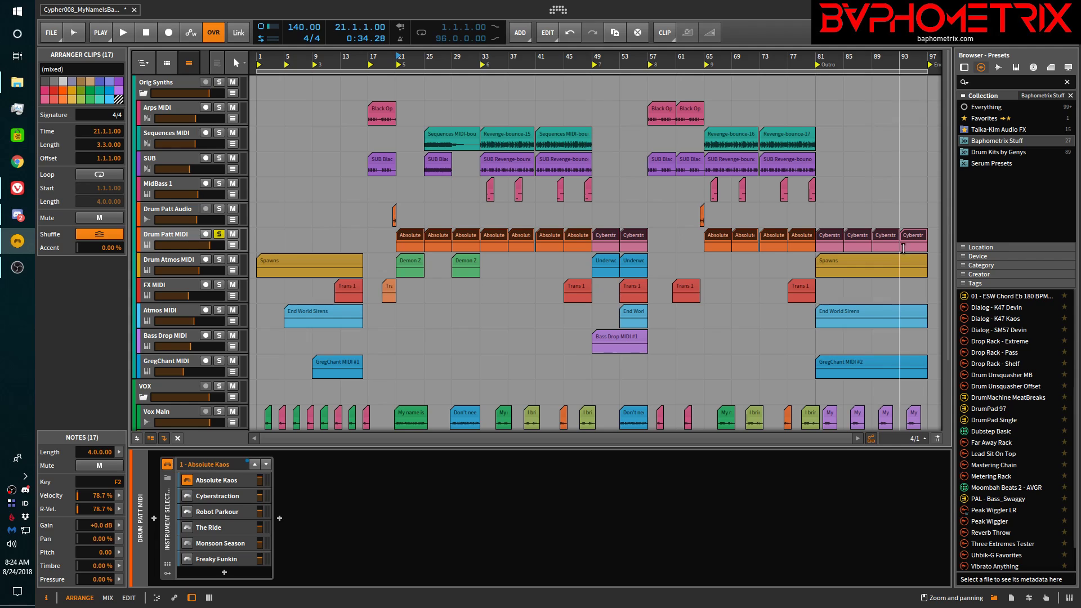
pyautogui.rightClick(914, 235)
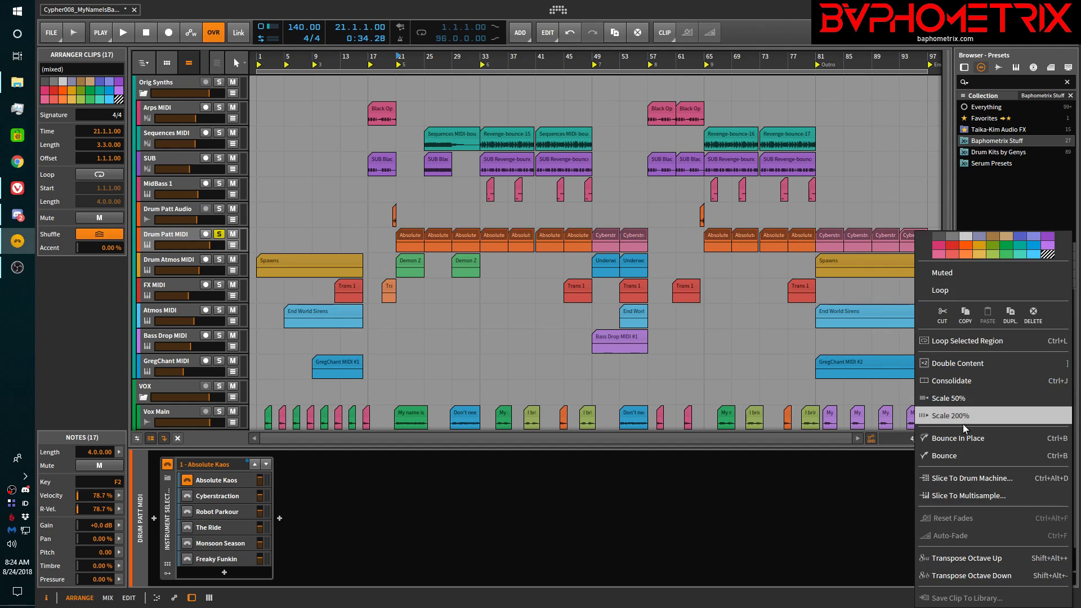
pyautogui.click(957, 436)
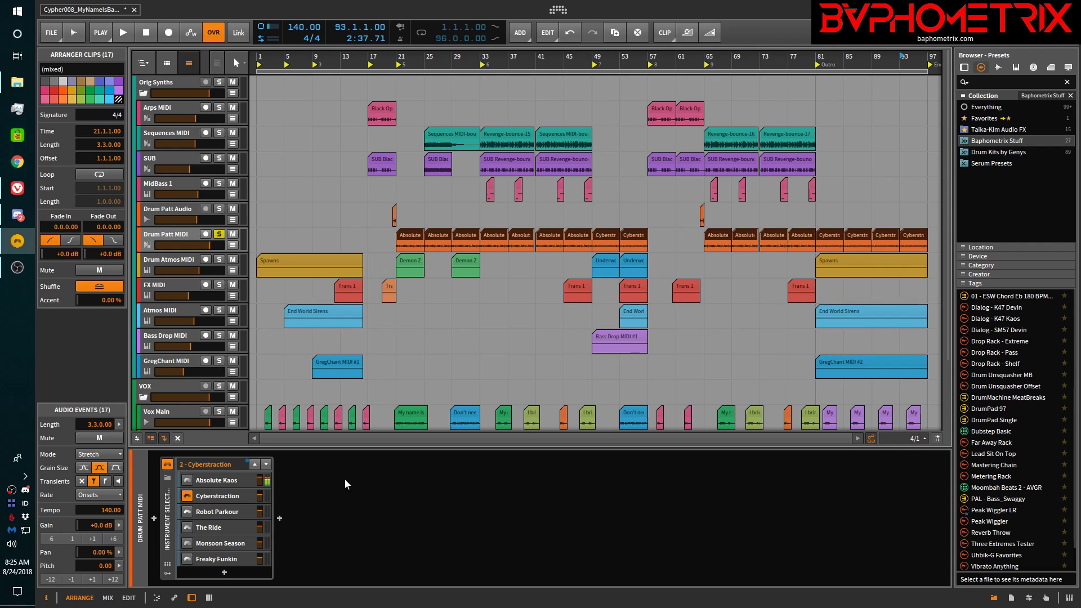
# Color the six bounced Cyberstraction clips on Drum Patt MIDI pink and clear the selection
pyautogui.click(609, 233)
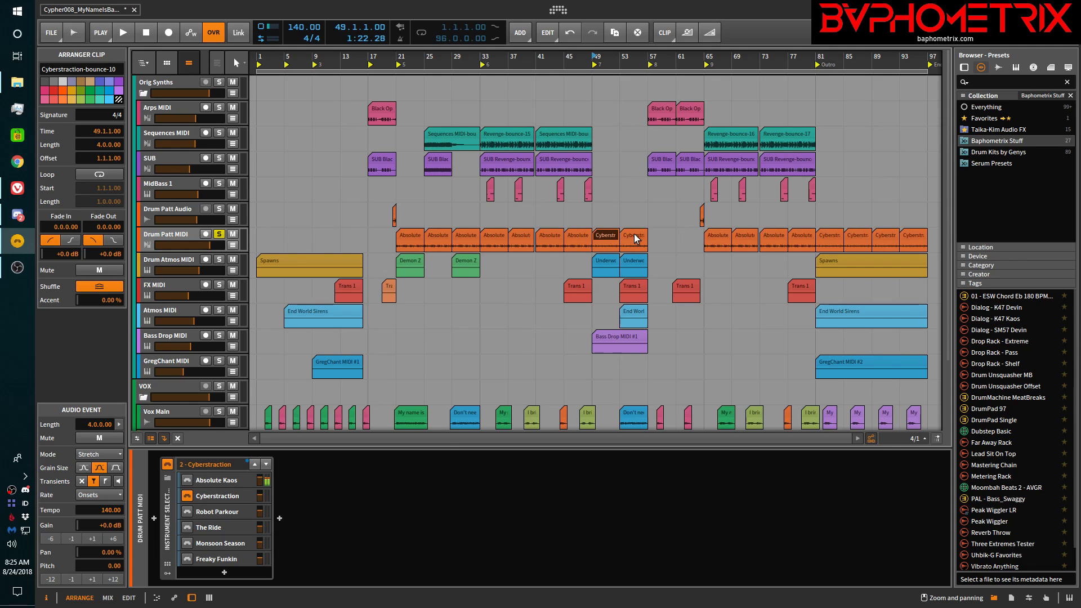
pyautogui.keyDown('ctrl'); pyautogui.click(634, 234); pyautogui.keyUp('ctrl')
pyautogui.keyDown('ctrl'); pyautogui.click(829, 235); pyautogui.keyUp('ctrl')
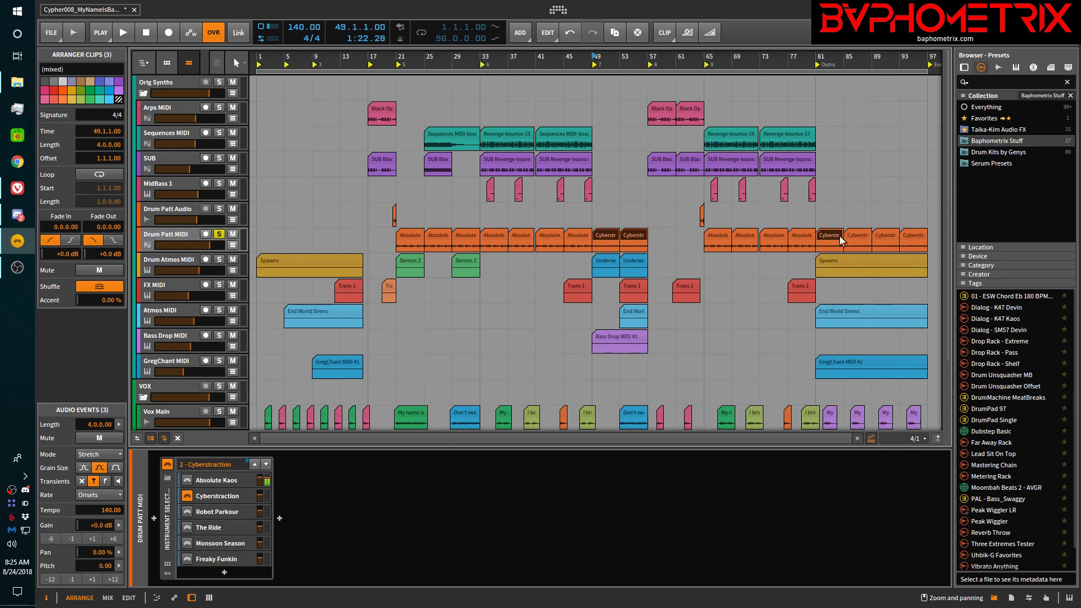
pyautogui.keyDown('ctrl'); pyautogui.click(862, 235); pyautogui.keyUp('ctrl')
pyautogui.keyDown('ctrl'); pyautogui.click(880, 236); pyautogui.keyUp('ctrl')
pyautogui.keyDown('ctrl'); pyautogui.click(907, 235); pyautogui.keyUp('ctrl')
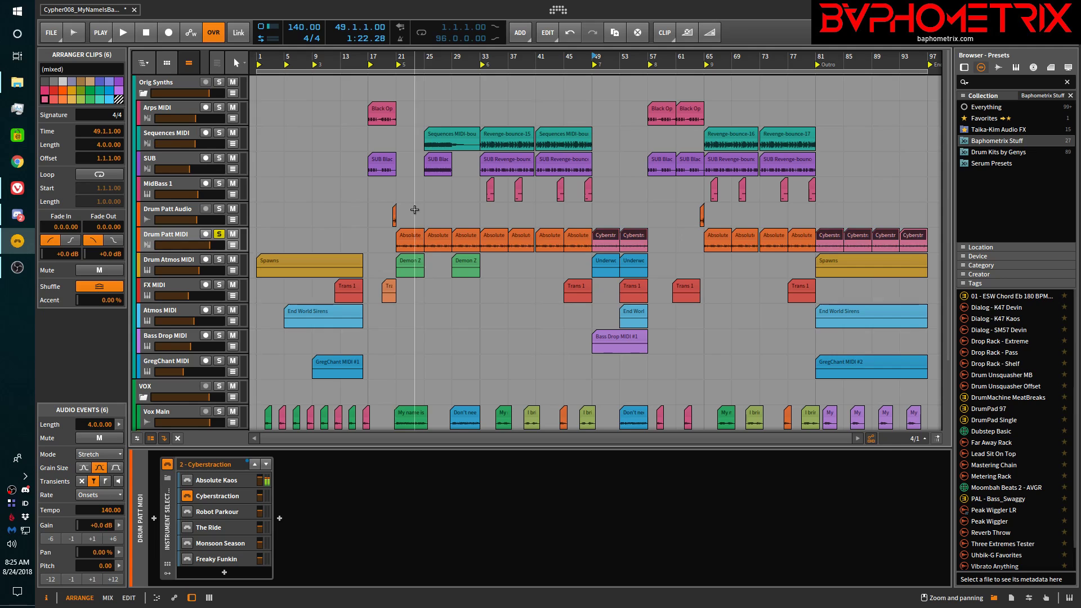
pyautogui.click(370, 223)
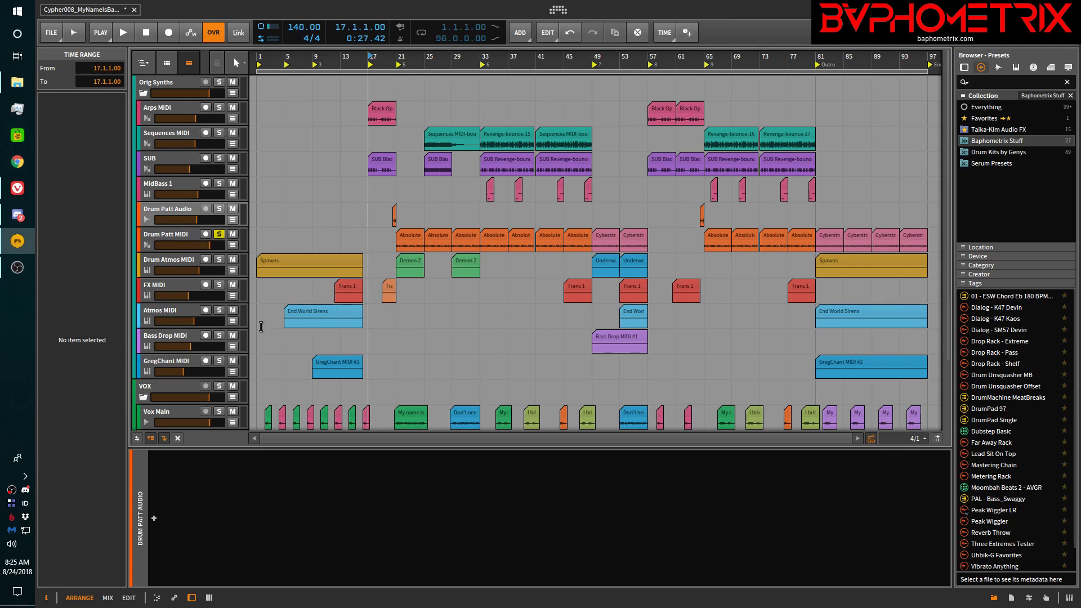
# Delete the Instrument Selector device from the Drum Patt MIDI track and turn off the track's solo
pyautogui.click(159, 238)
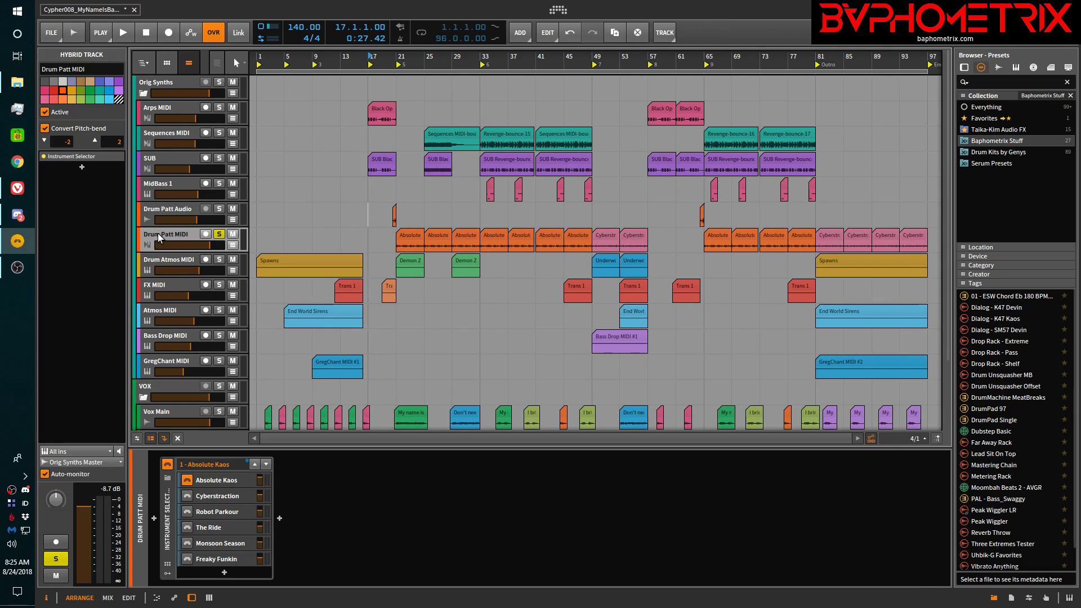
pyautogui.click(170, 531)
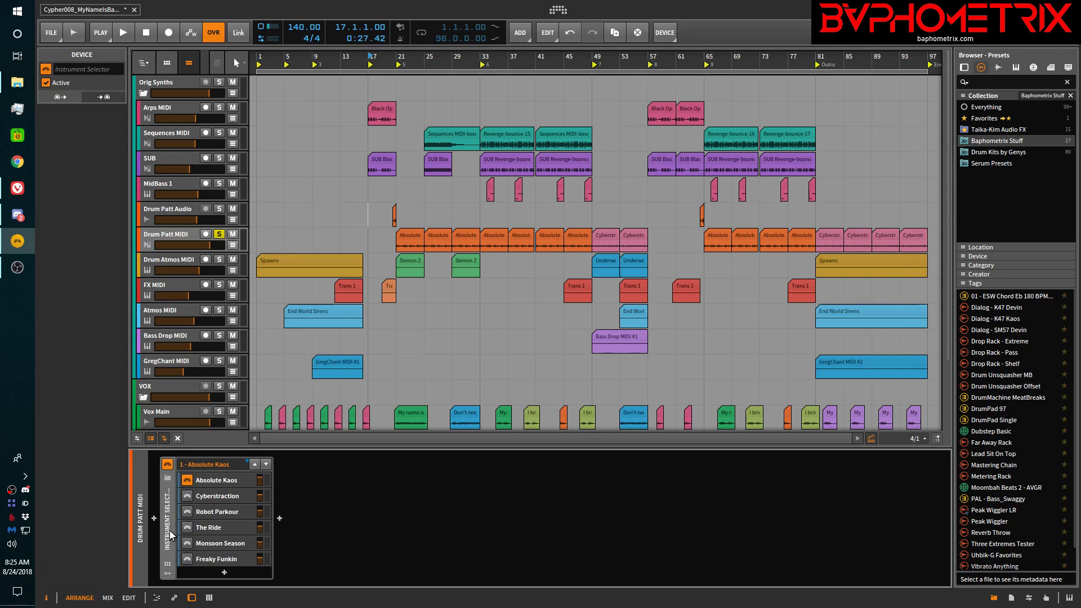
pyautogui.press('Delete')
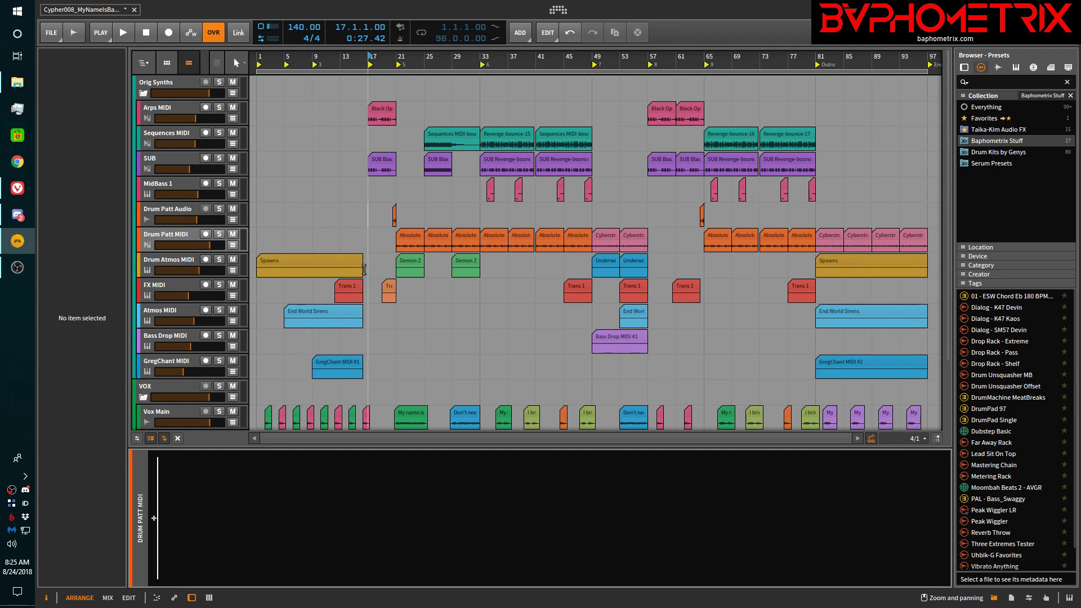
# Select every Drum Atmos MIDI clip from the first Spawns clip to the outro and bounce them in place
pyautogui.click(180, 259)
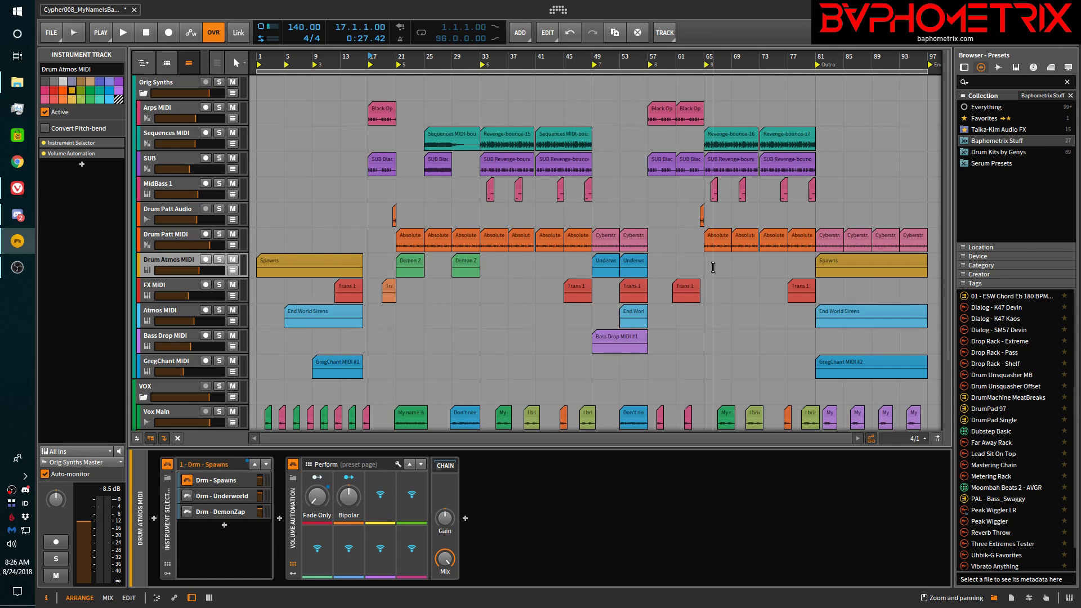
pyautogui.click(278, 259)
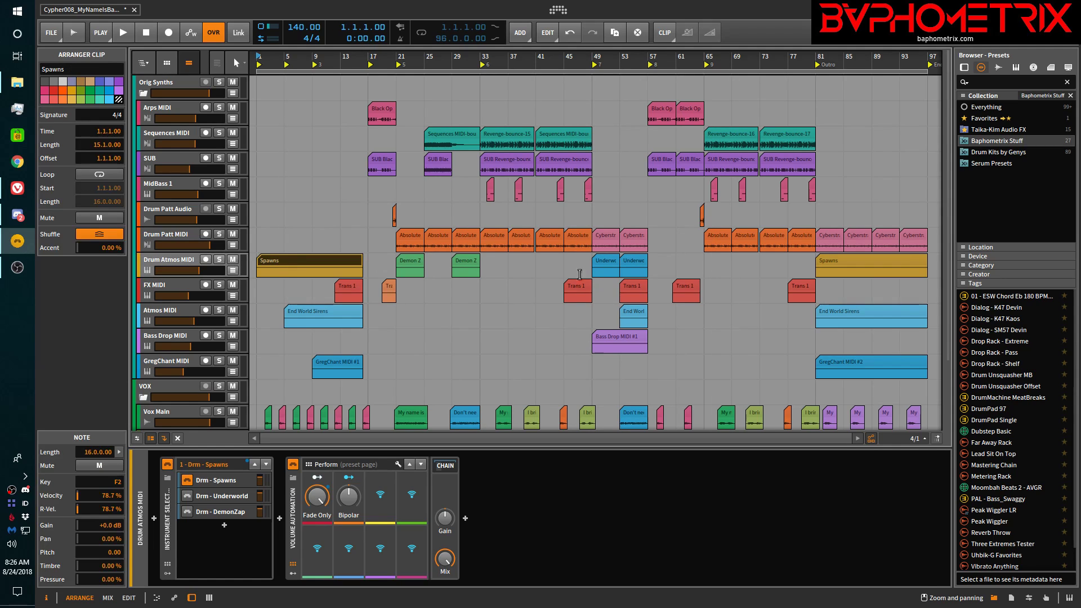
pyautogui.keyDown('shift'); pyautogui.click(853, 259); pyautogui.keyUp('shift')
pyautogui.rightClick(853, 259)
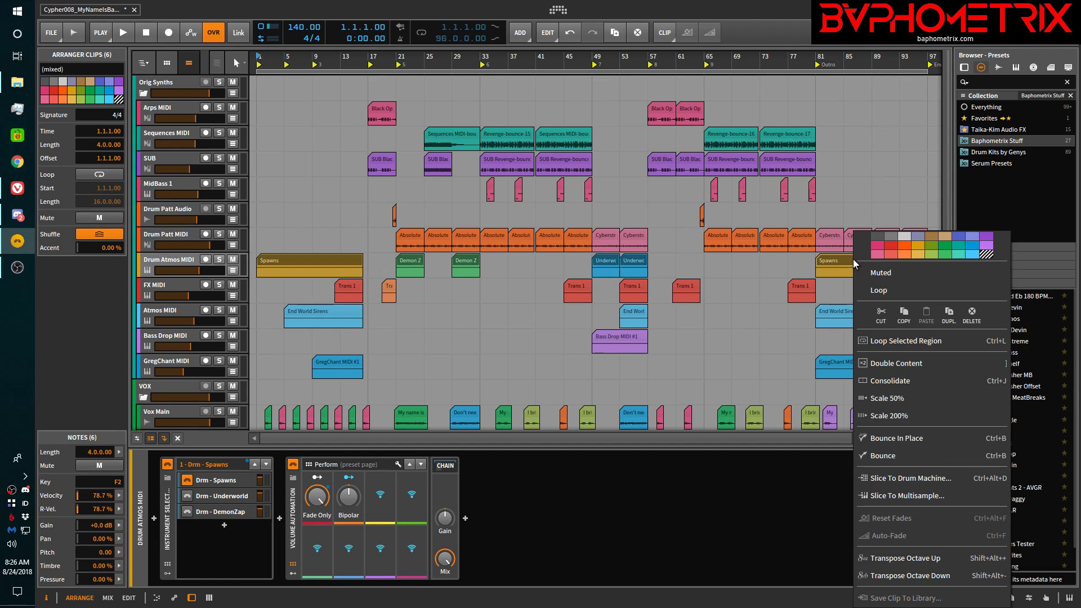
pyautogui.click(906, 439)
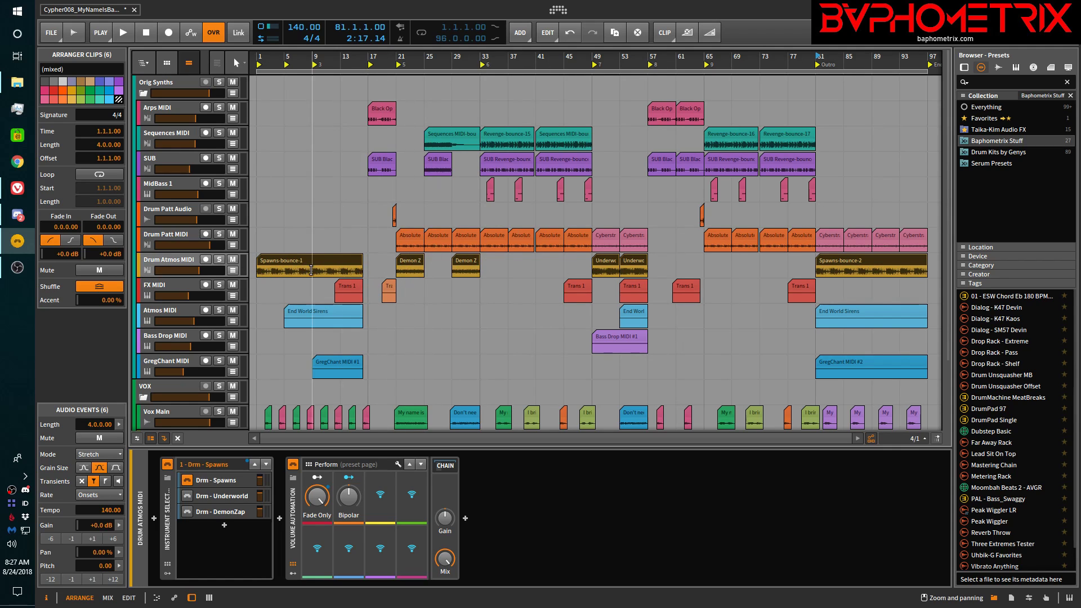
# Color the two bounced Demon Zap clips on Drum Atmos MIDI light green
pyautogui.click(406, 258)
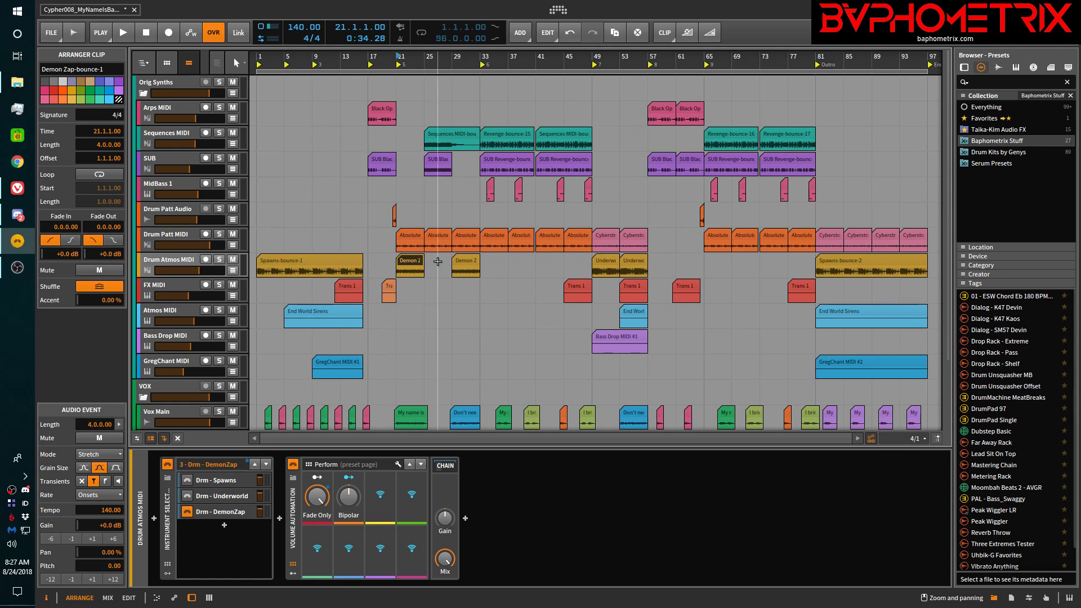
pyautogui.keyDown('shift'); pyautogui.click(470, 259); pyautogui.keyUp('shift')
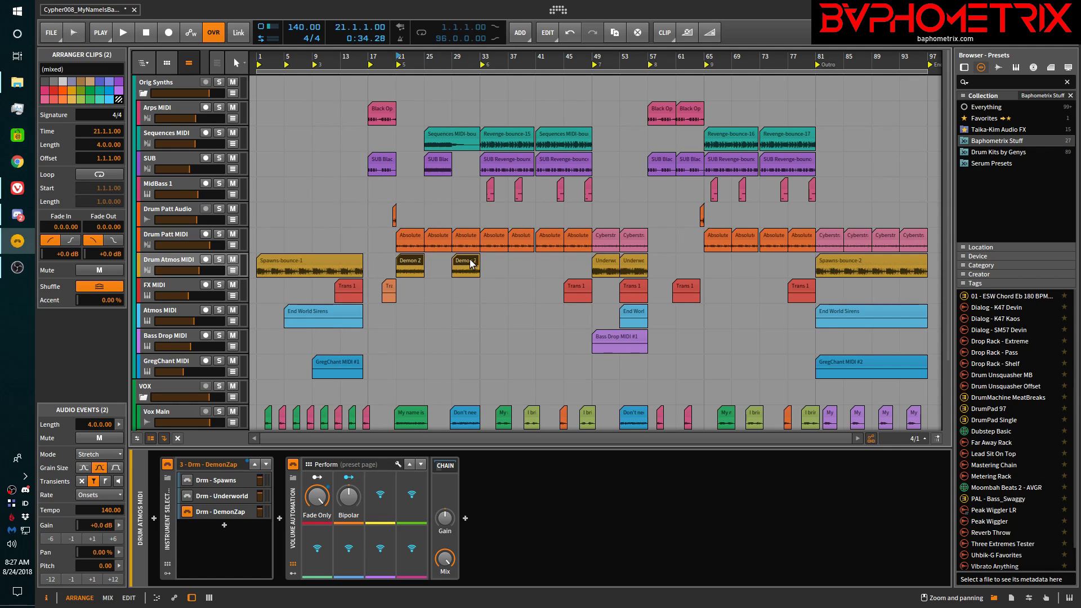
pyautogui.click(81, 99)
# Color the two bounced Underworld clips on Drum Atmos MIDI light blue
pyautogui.click(600, 255)
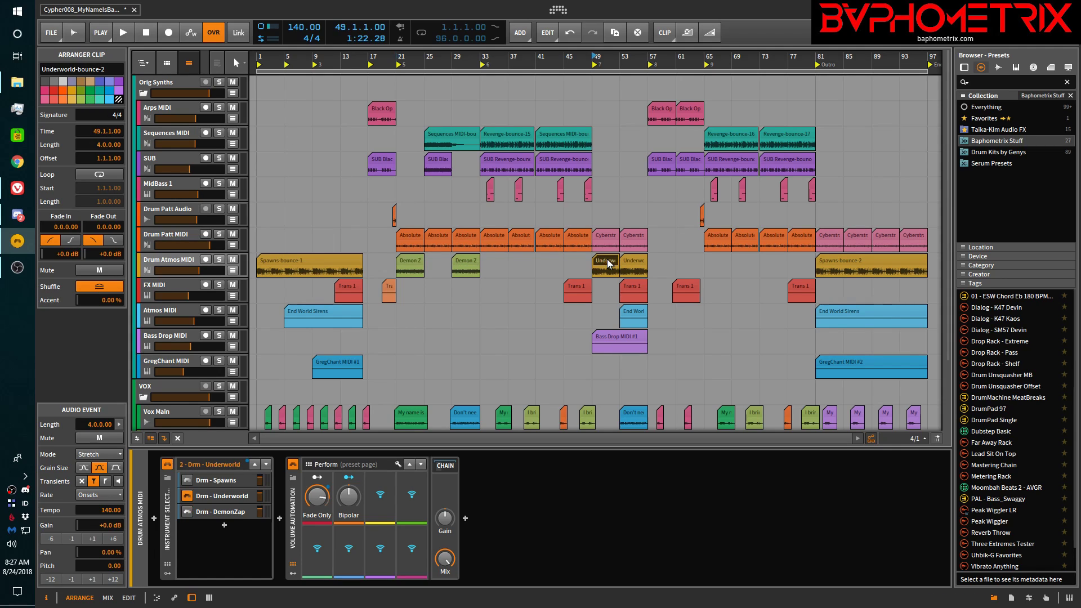
pyautogui.keyDown('shift'); pyautogui.click(635, 264); pyautogui.keyUp('shift')
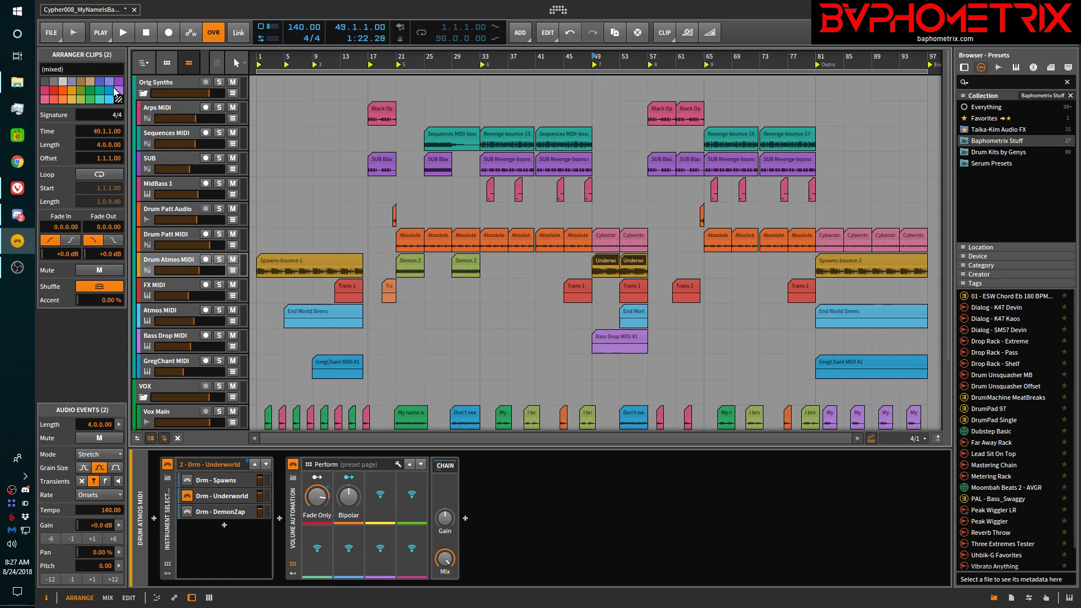
pyautogui.click(109, 91)
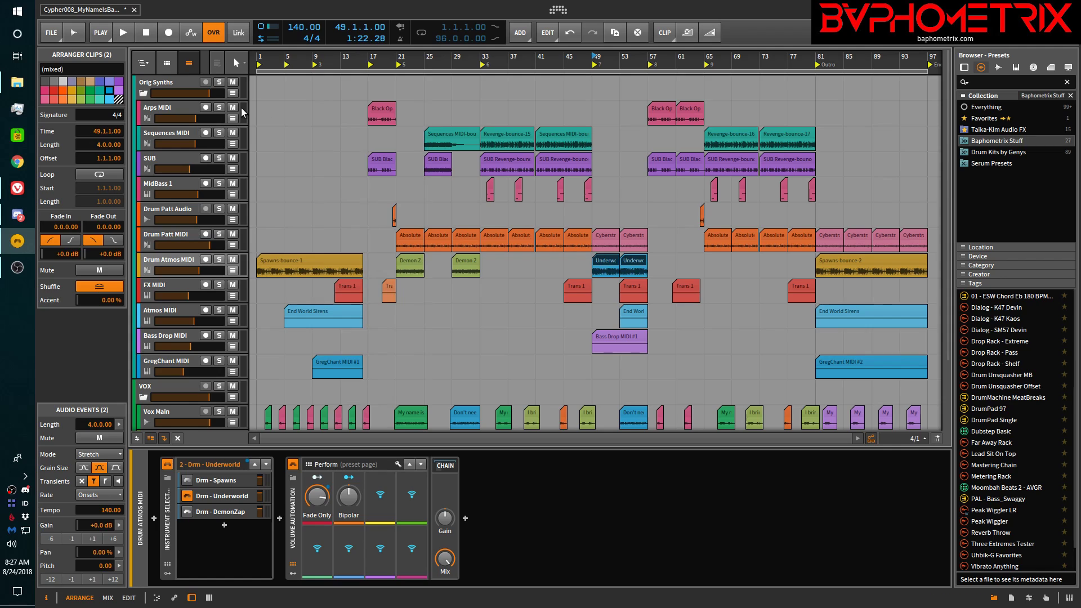
pyautogui.click(106, 100)
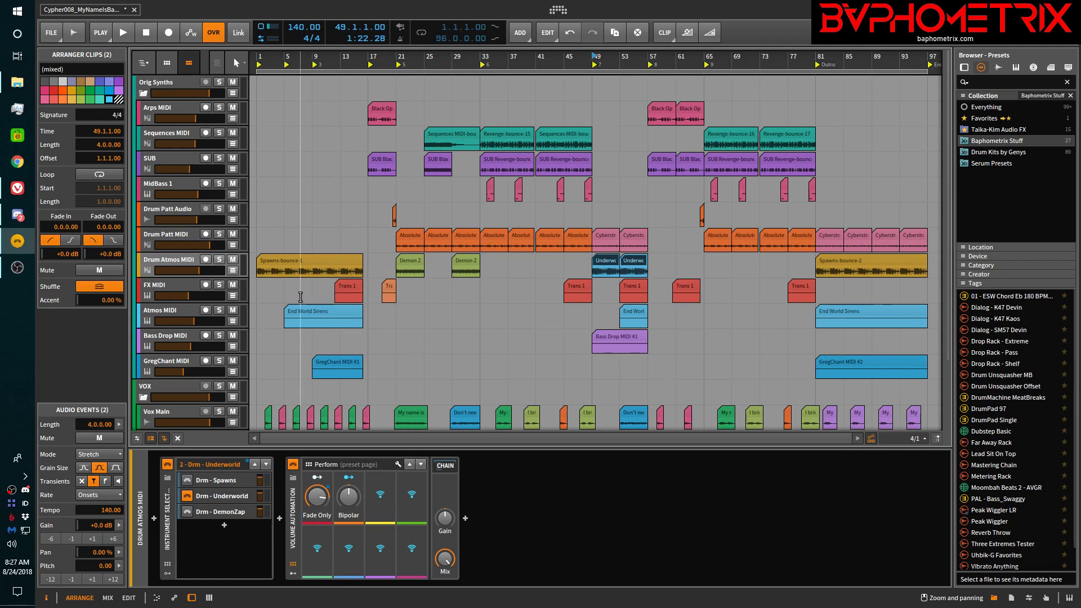
# Check which instruments the Trans 1 and Trans 2 clips on FX MIDI use and show the track's automation lanes
pyautogui.click(347, 288)
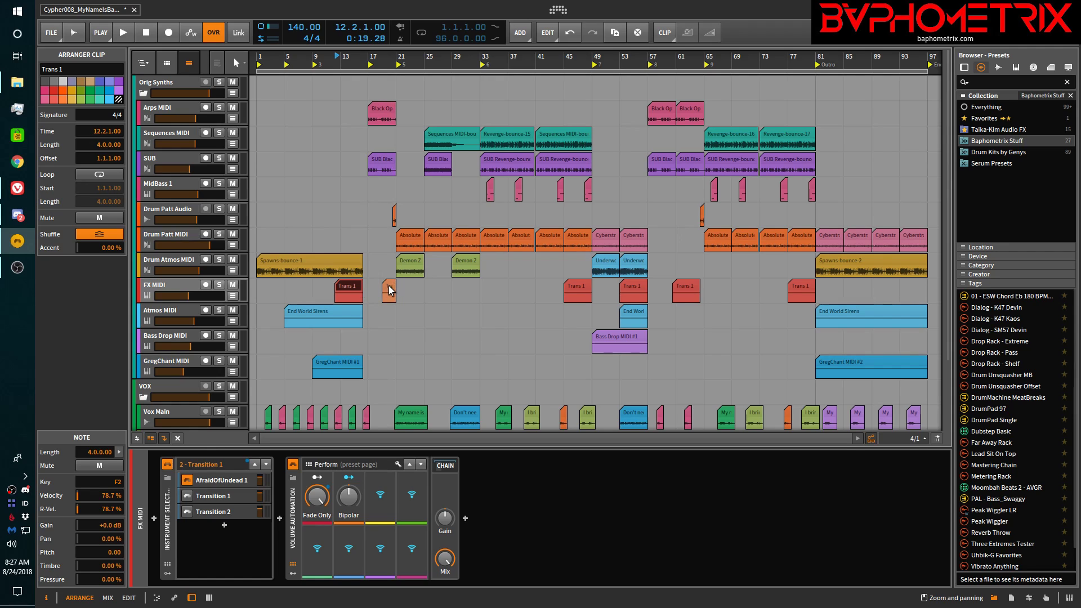
pyautogui.click(388, 290)
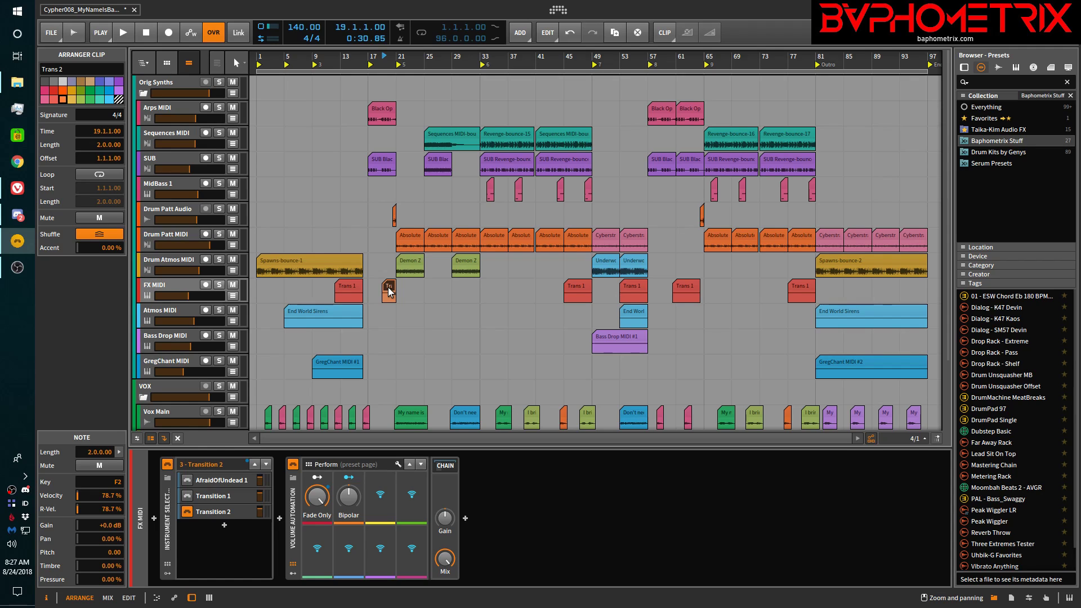
pyautogui.click(231, 295)
pyautogui.click(188, 288)
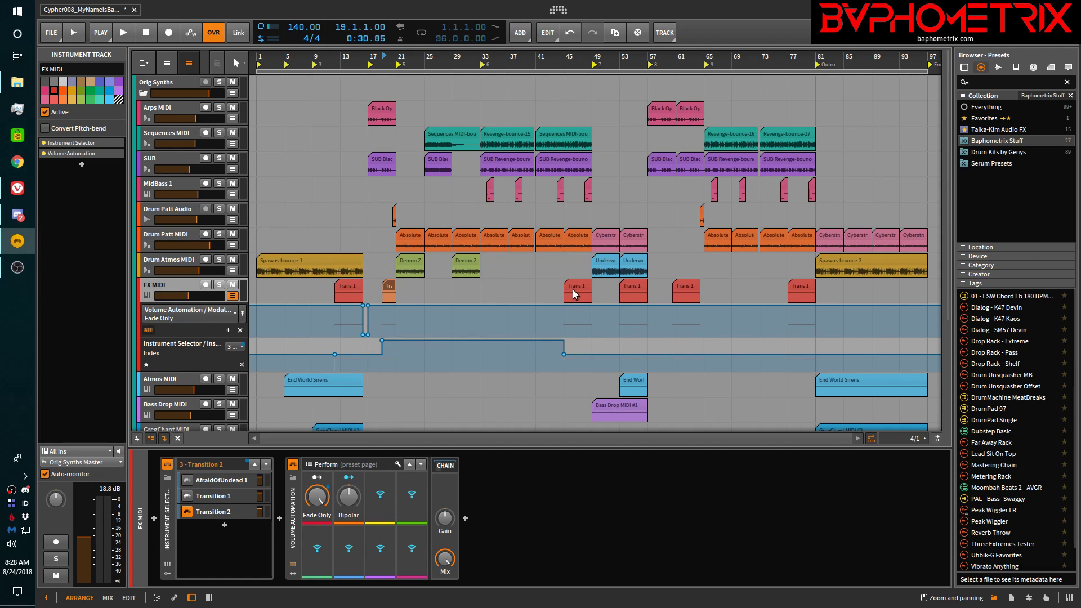
# Bounce the FX MIDI time range from 19.1.3.43 to 25.1.1.00 to a new audio track, Post-Fader at 24-bit
pyautogui.click(421, 290)
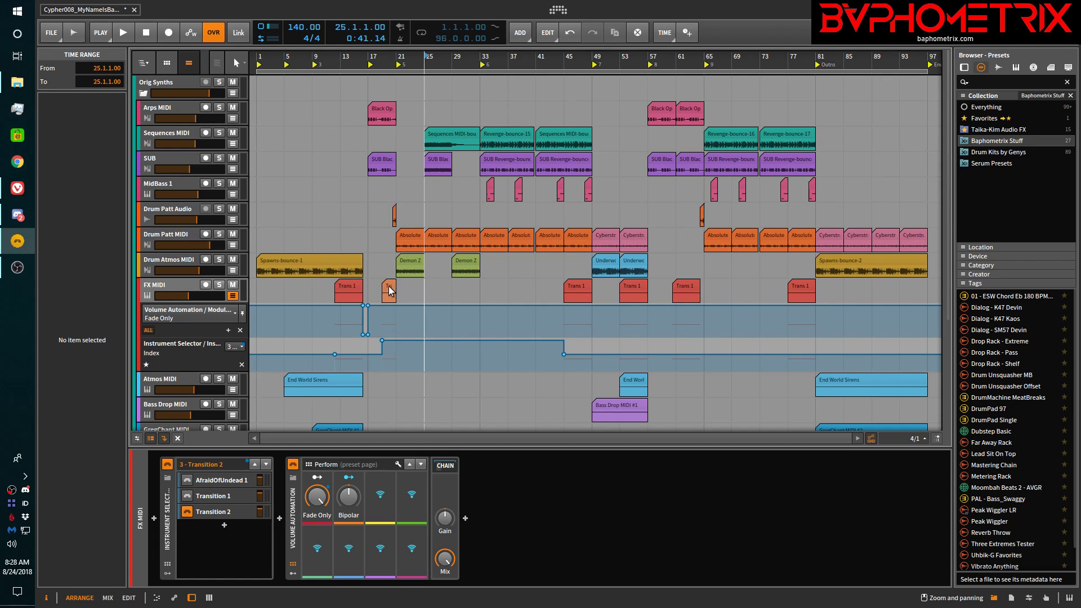
pyautogui.moveTo(383, 295); pyautogui.dragTo(424, 294)
pyautogui.rightClick(409, 298)
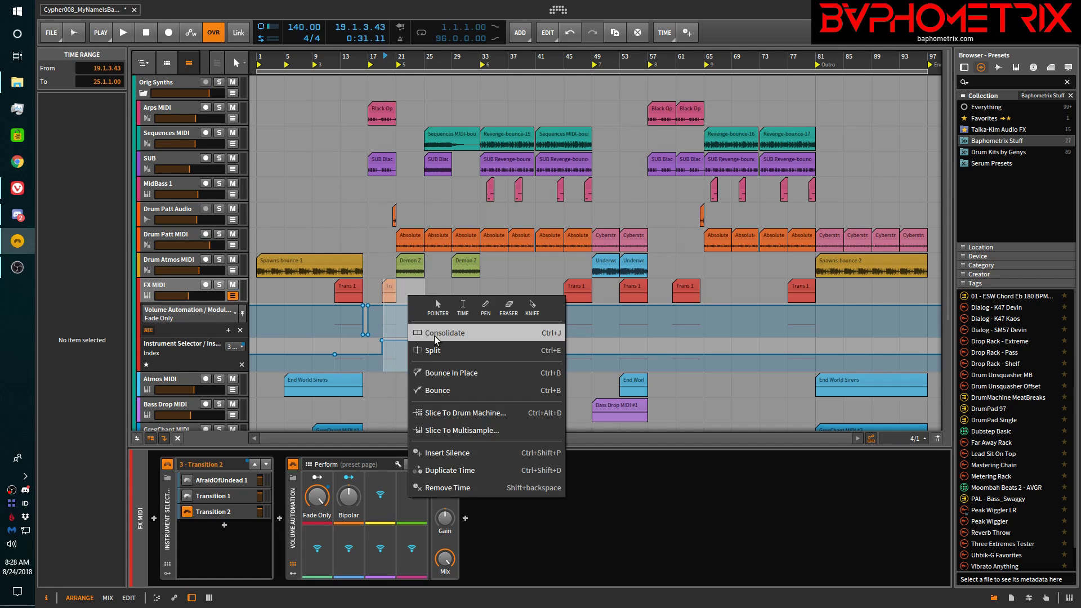
pyautogui.click(440, 388)
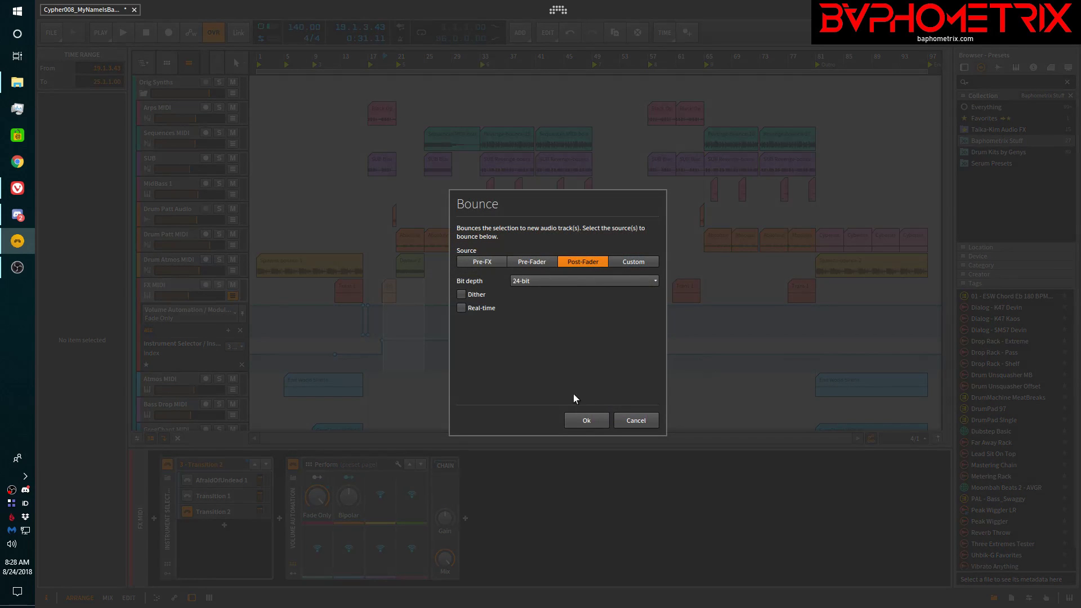
pyautogui.click(586, 420)
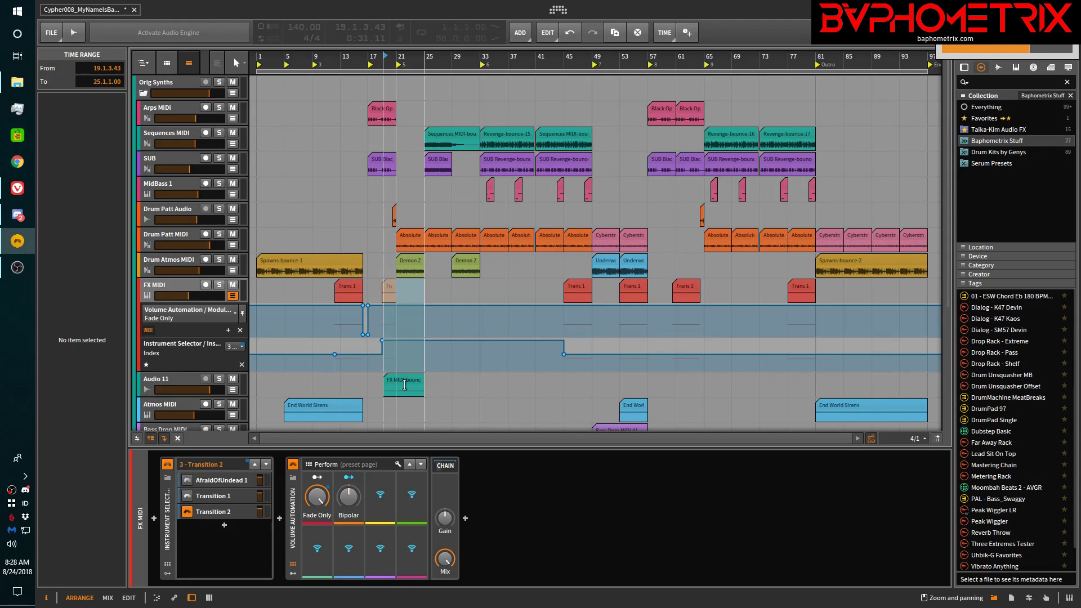
# Hide the FX MIDI automation lanes, open the bounced FX MIDI clip to check its waveform, and delete the Audio 11 track
pyautogui.click(232, 297)
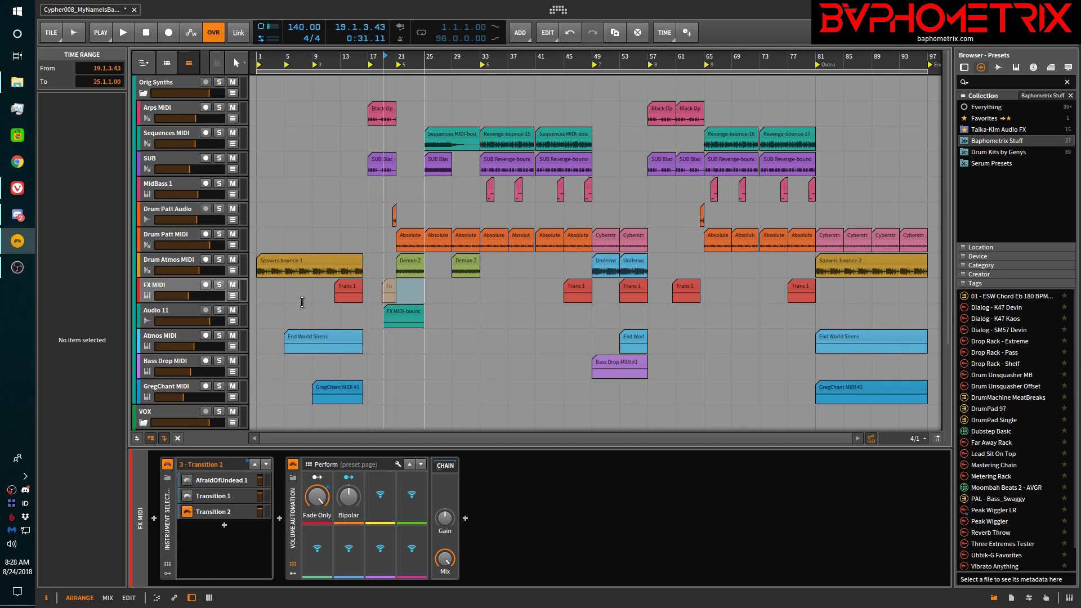
pyautogui.click(405, 318)
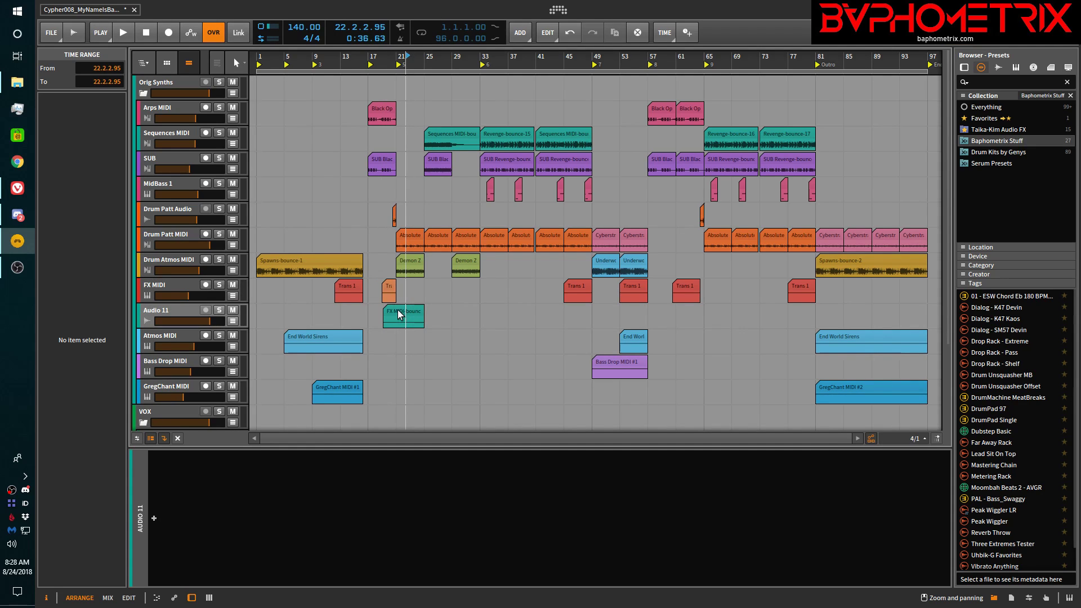
pyautogui.doubleClick(398, 314)
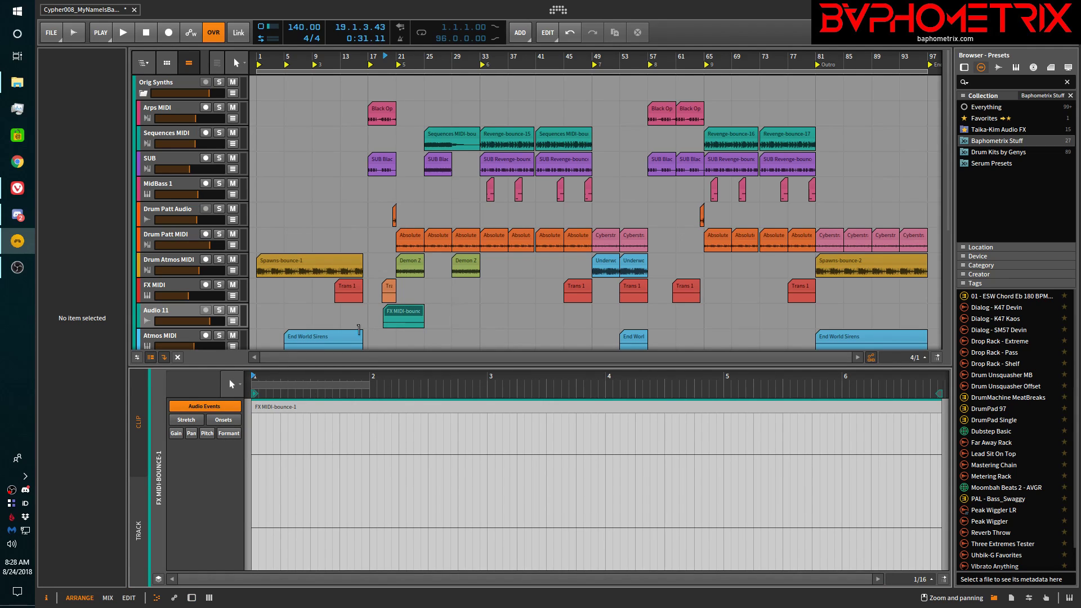
pyautogui.click(191, 314)
pyautogui.press('Delete')
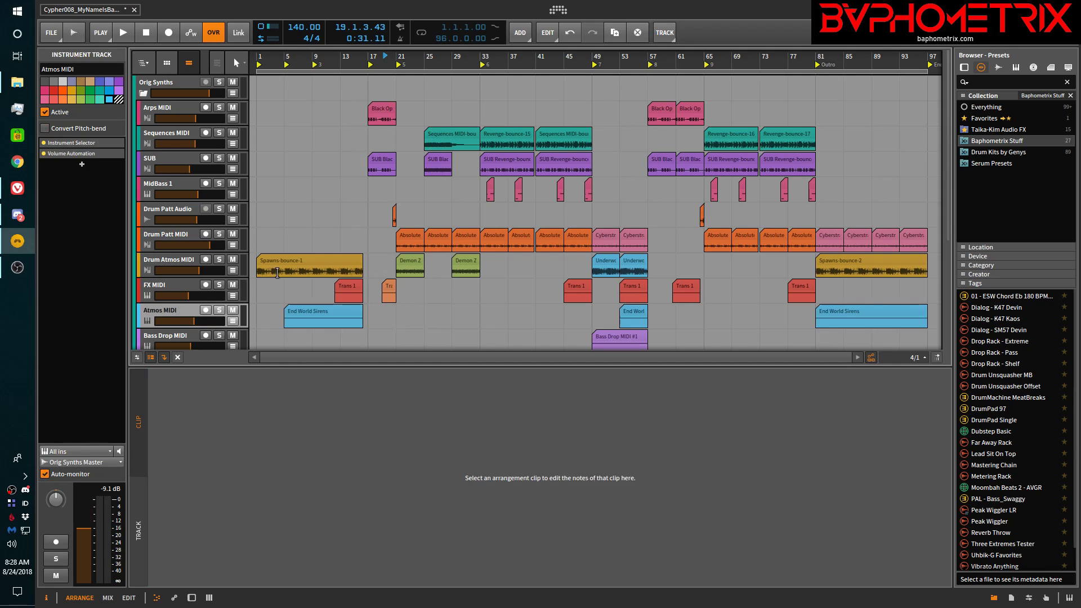
# Check the FX MIDI automation, solo the track, and play the Trans 2 clip from bar 19 past its end
pyautogui.click(390, 286)
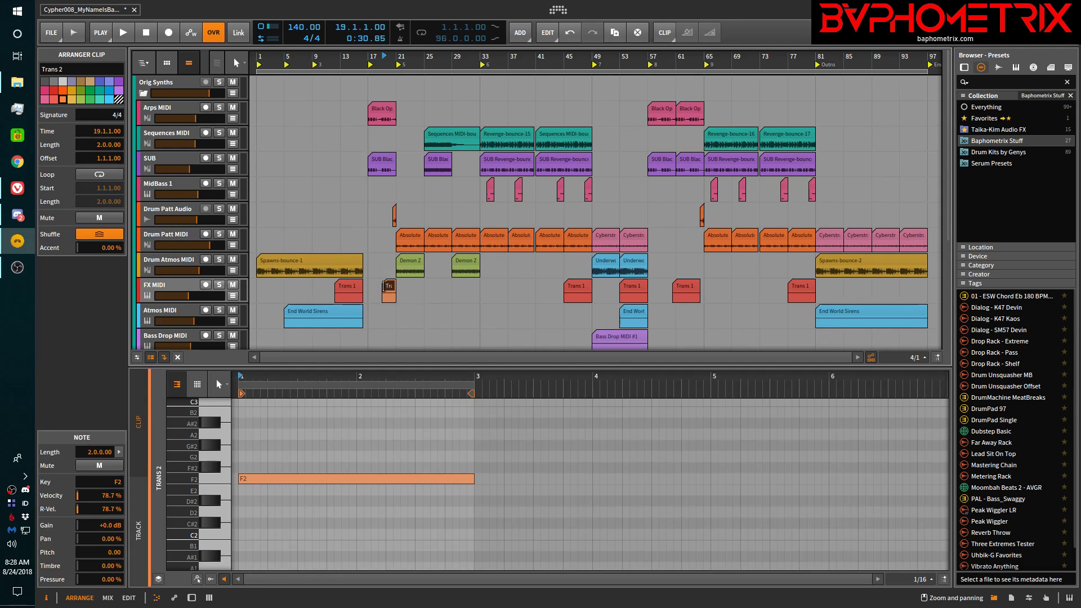
pyautogui.click(233, 296)
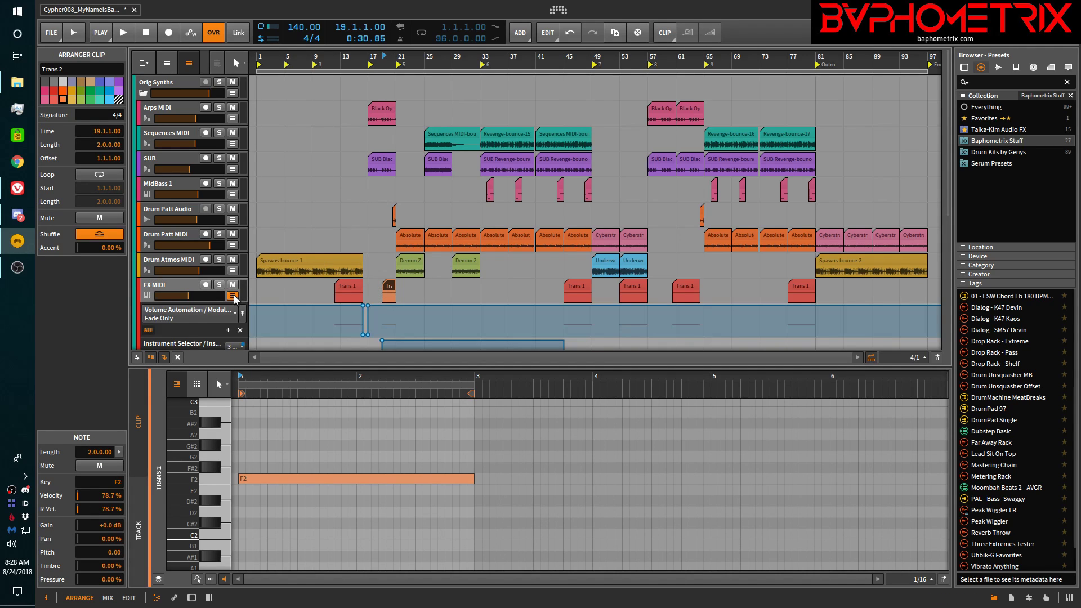
pyautogui.scroll(-1, 235, 299)
pyautogui.scroll(1, 235, 299)
pyautogui.click(220, 286)
pyautogui.click(233, 296)
pyautogui.press('space')
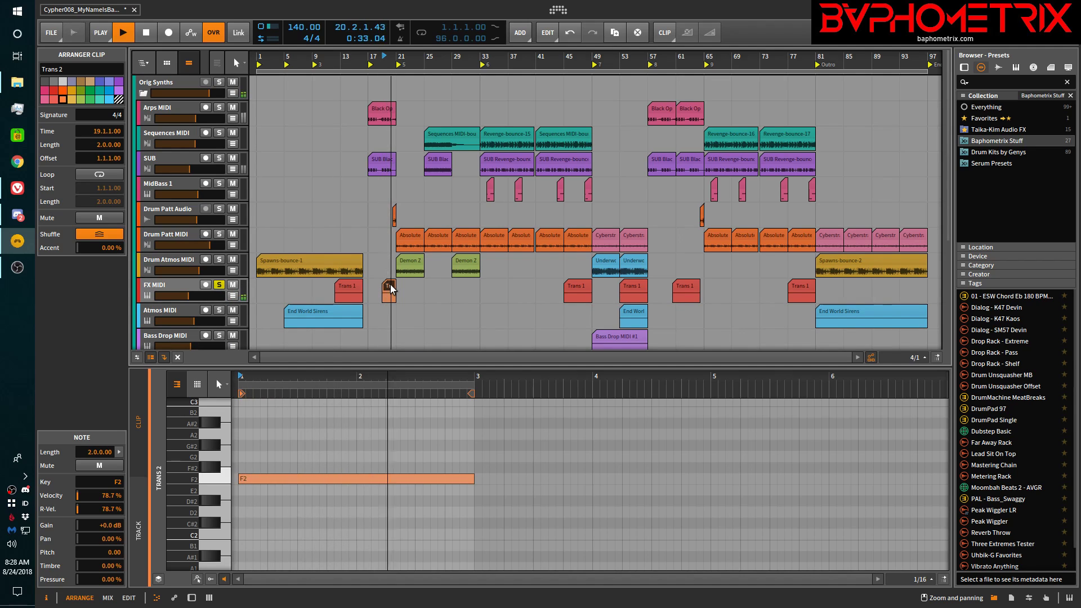
pyautogui.press('space')
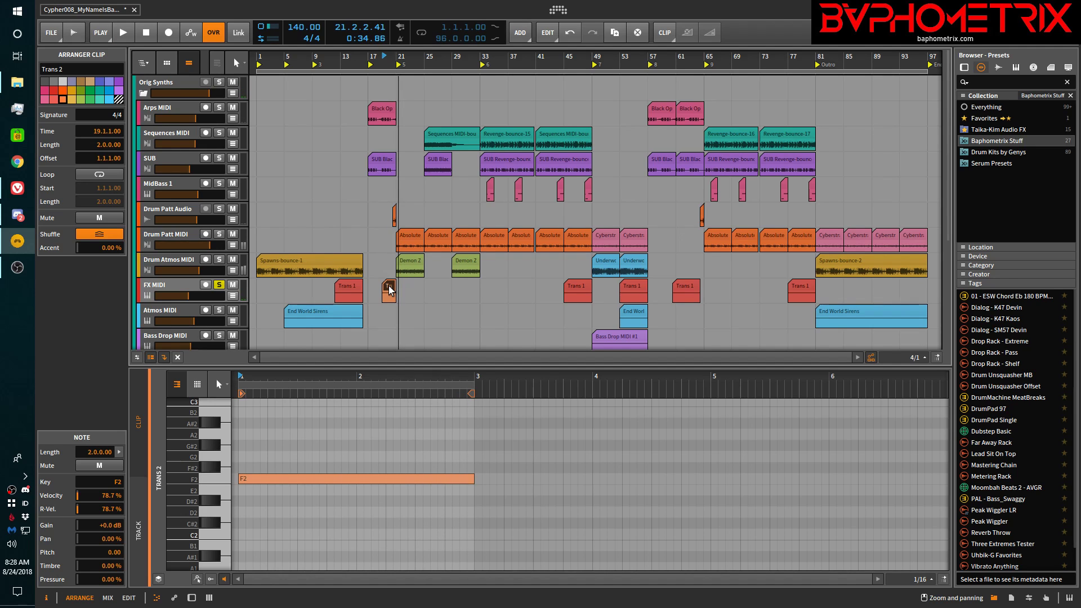
# Bounce the Trans 2 clip on FX MIDI to a new audio track, Post-Fader at 24-bit
pyautogui.rightClick(390, 287)
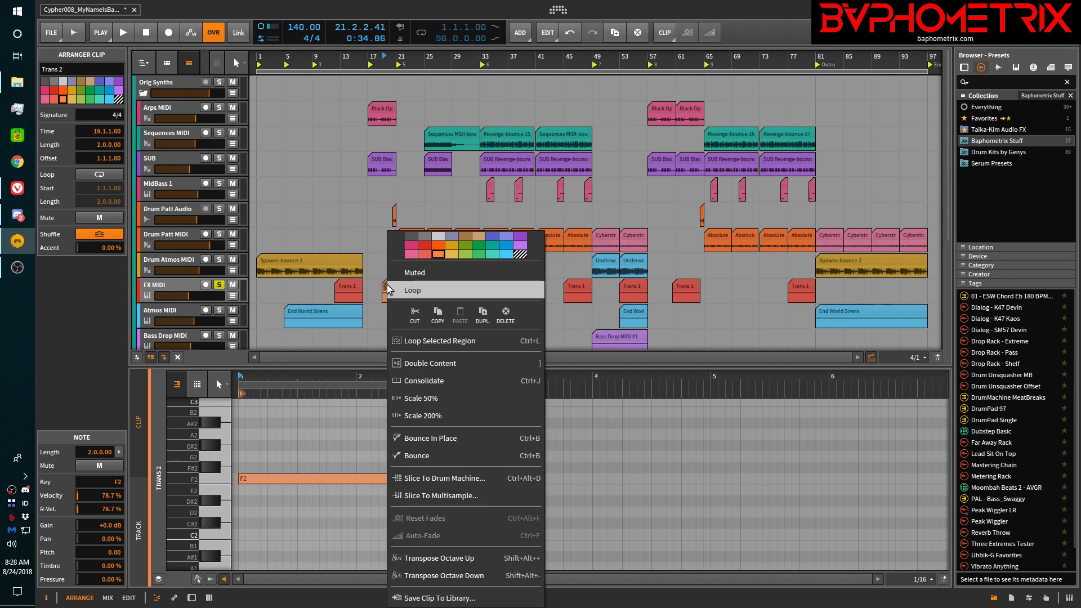
pyautogui.click(438, 455)
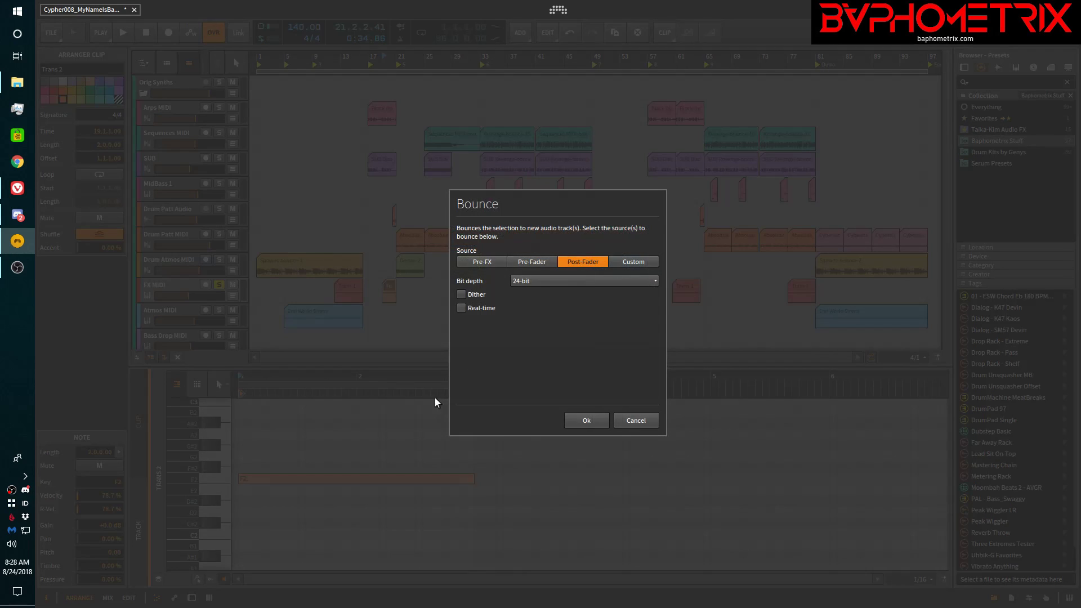
pyautogui.click(579, 419)
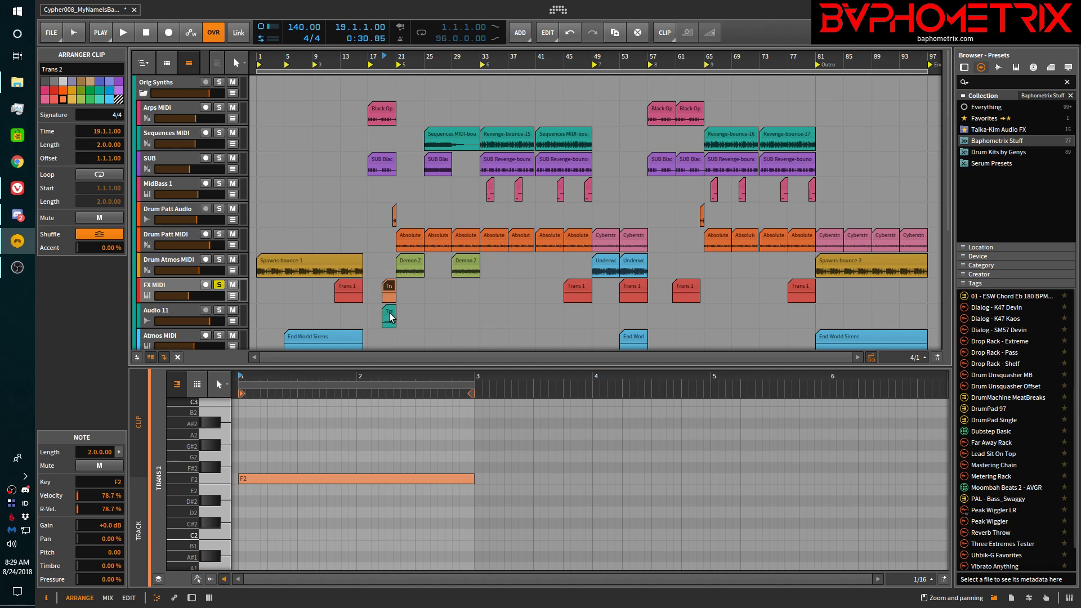
# Check the waveform of the bounced Trans 2 clip and delete the Audio 11 track holding it
pyautogui.click(389, 314)
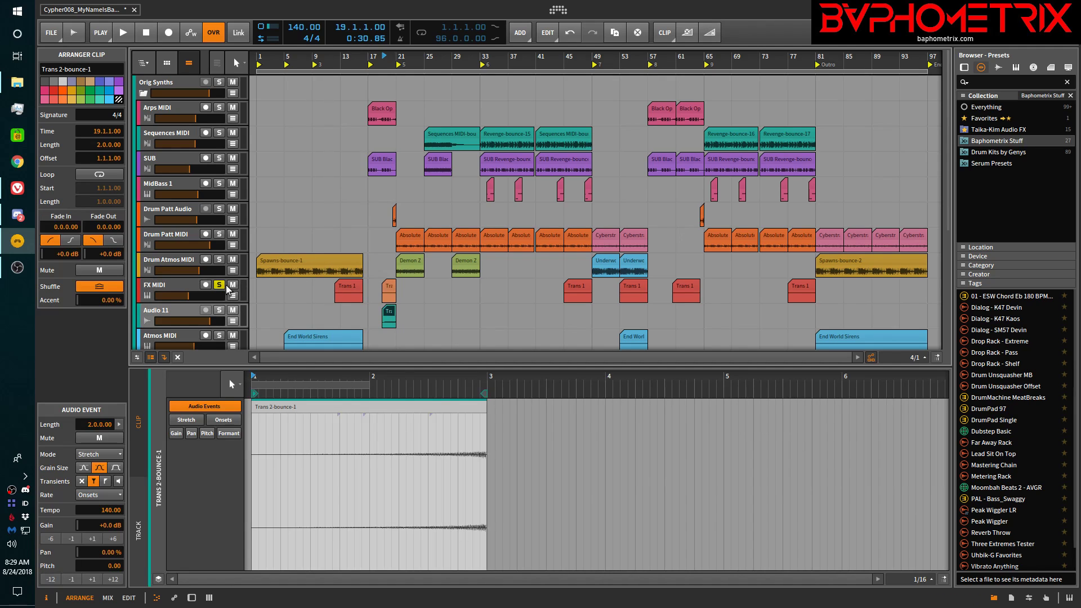
pyautogui.click(175, 313)
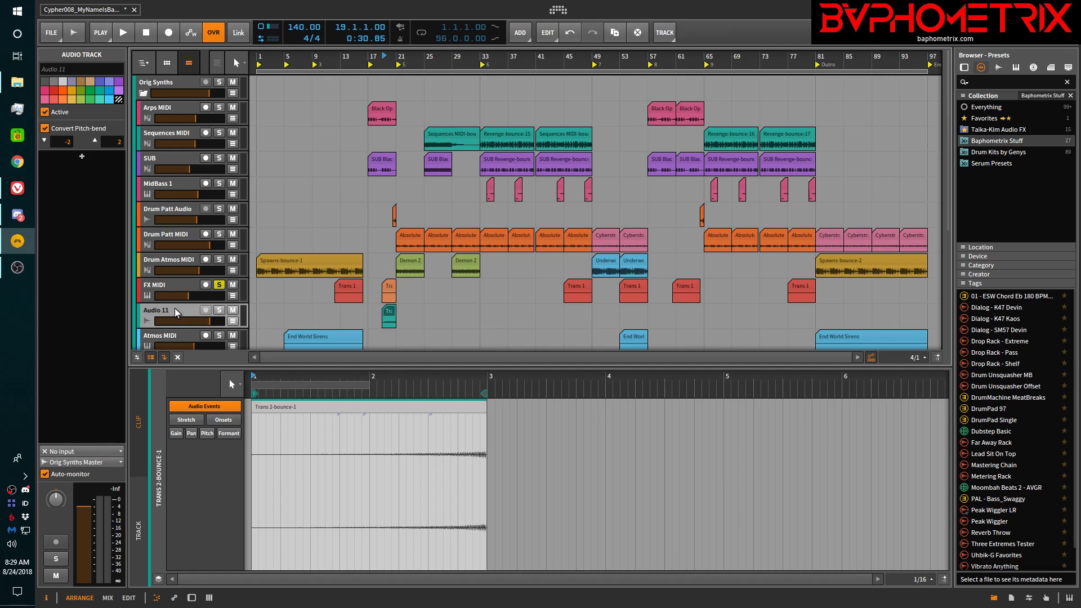
pyautogui.press('Delete')
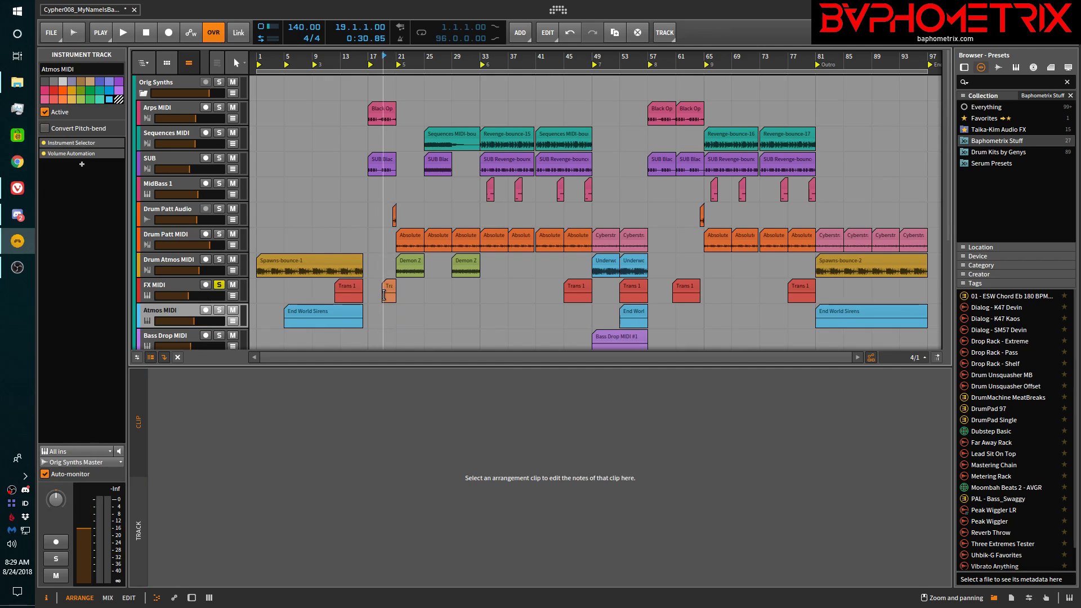
# Bounce the FX MIDI range from bar 19 to bar 23 to a new audio track, and delete the Audio 11 track holding it
pyautogui.moveTo(385, 295); pyautogui.dragTo(425, 295)
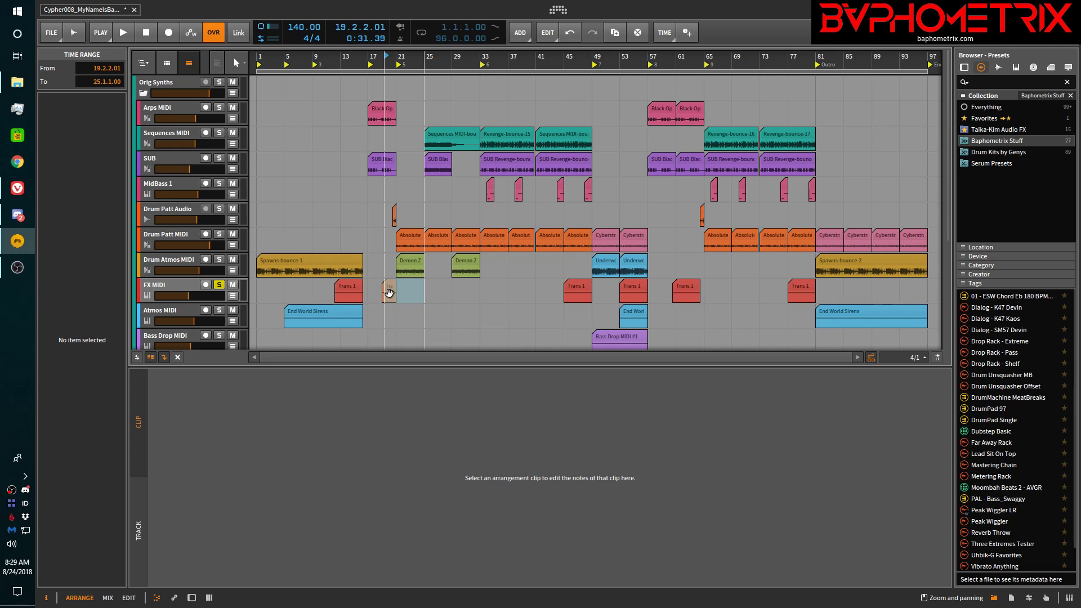
pyautogui.scroll(8, 386, 292)
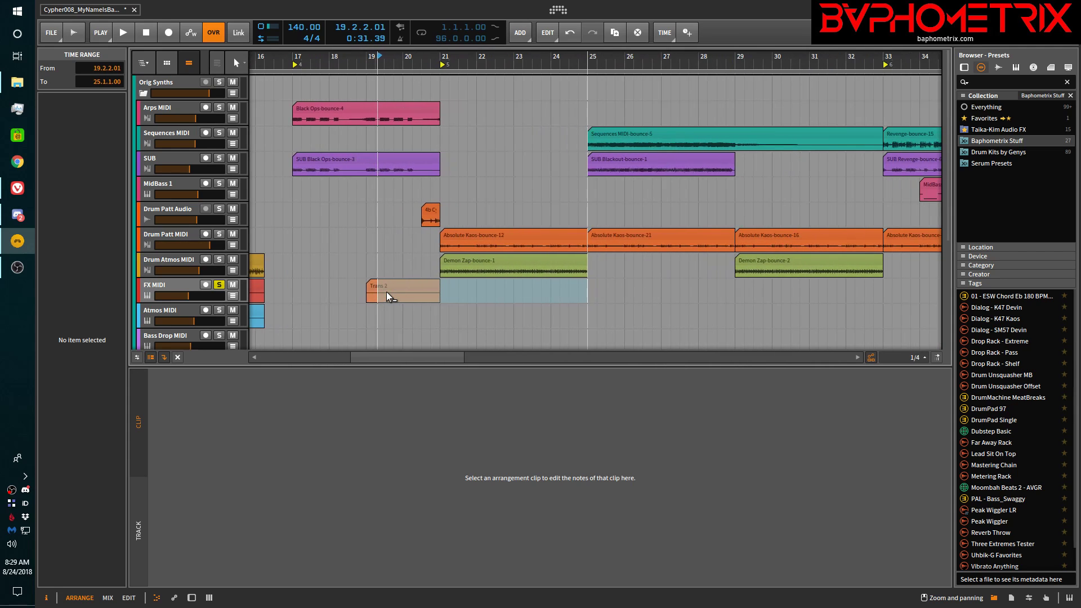
pyautogui.moveTo(359, 296); pyautogui.dragTo(557, 291)
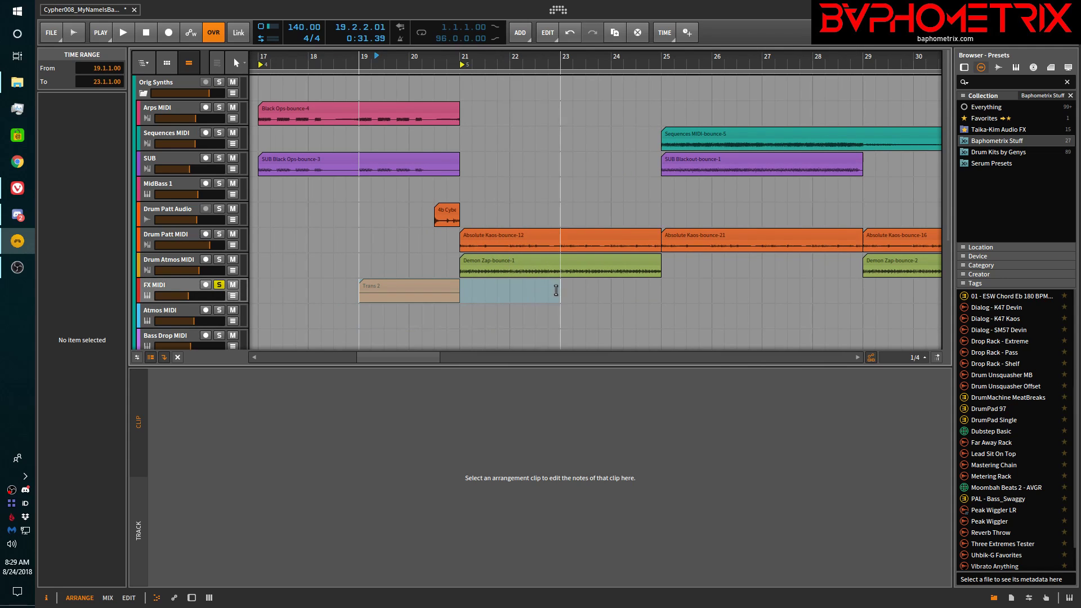
pyautogui.rightClick(431, 285)
pyautogui.click(476, 380)
pyautogui.click(588, 419)
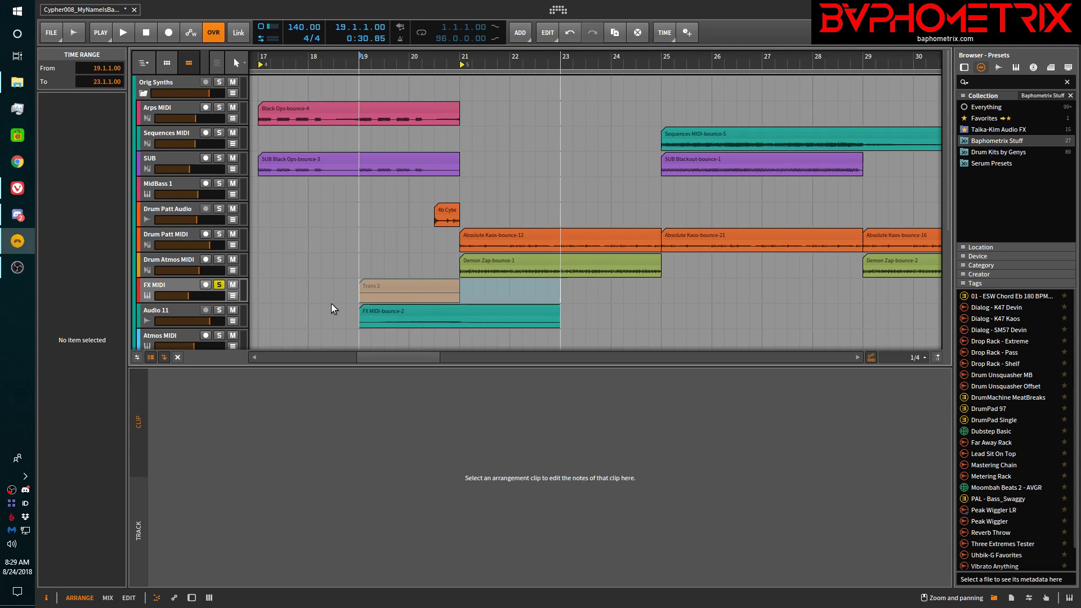
pyautogui.click(187, 313)
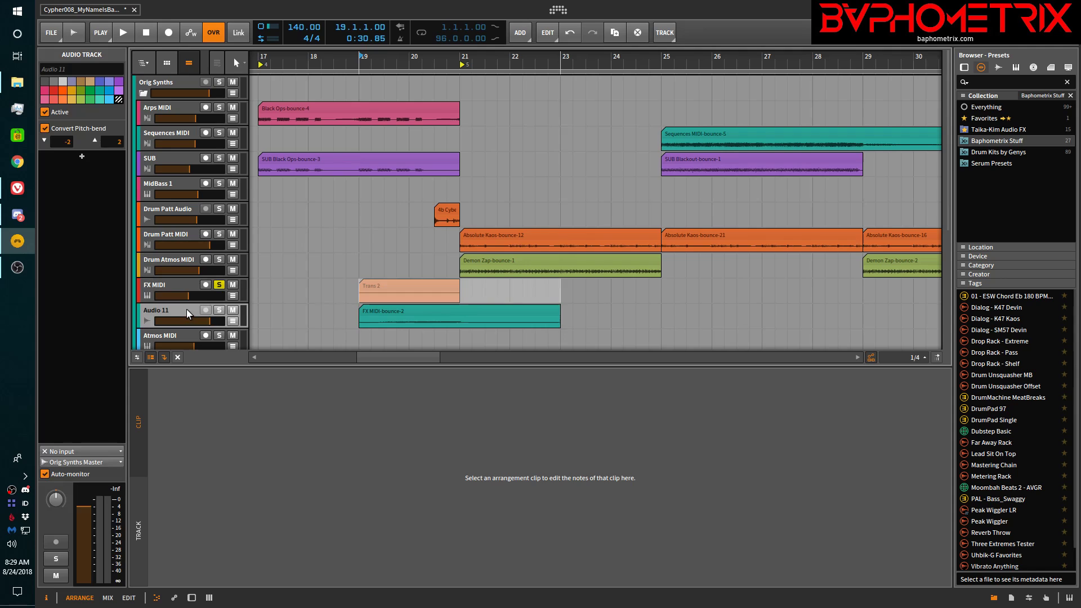
pyautogui.press('Delete')
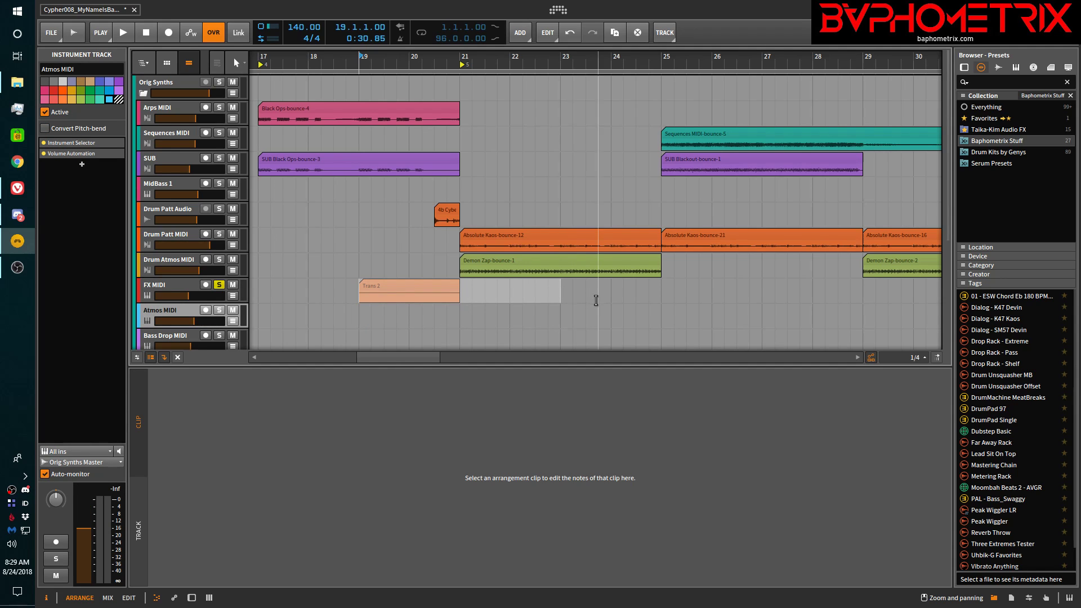
# Bounce the FX MIDI range from bar 45 to bar 51 to a new audio track and inspect the clip's tail past bar 49
pyautogui.scroll(-5, 595, 300)
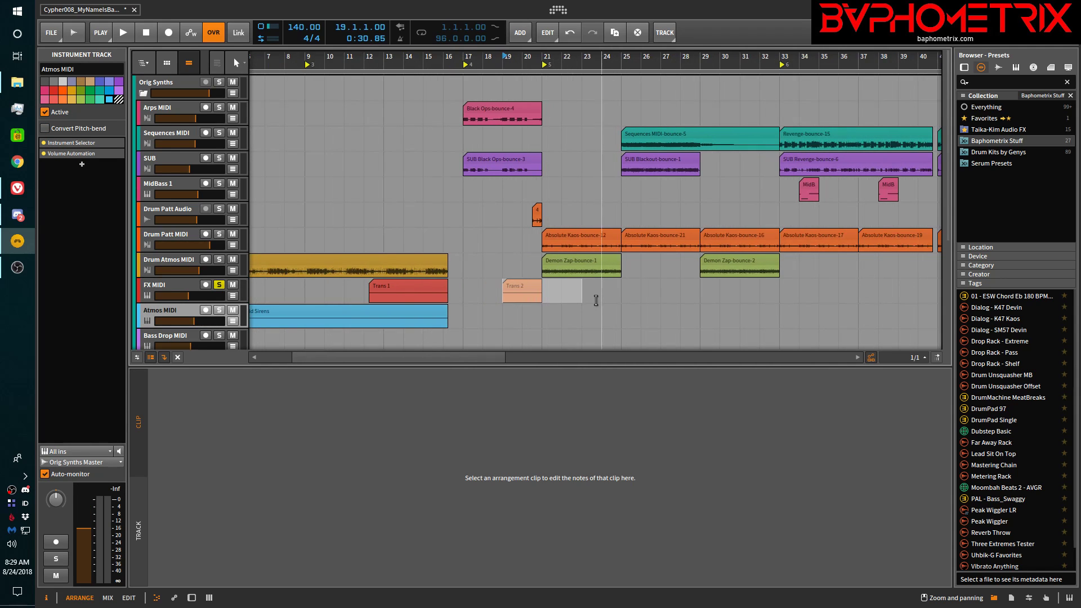
pyautogui.hscroll(10, 595, 299)
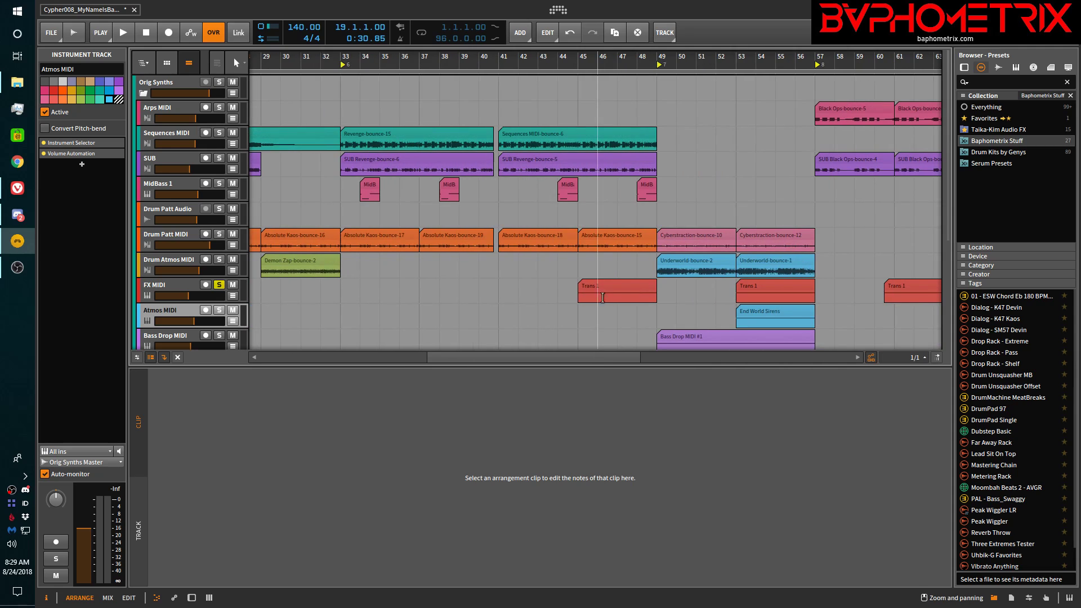
pyautogui.moveTo(581, 296); pyautogui.dragTo(694, 297)
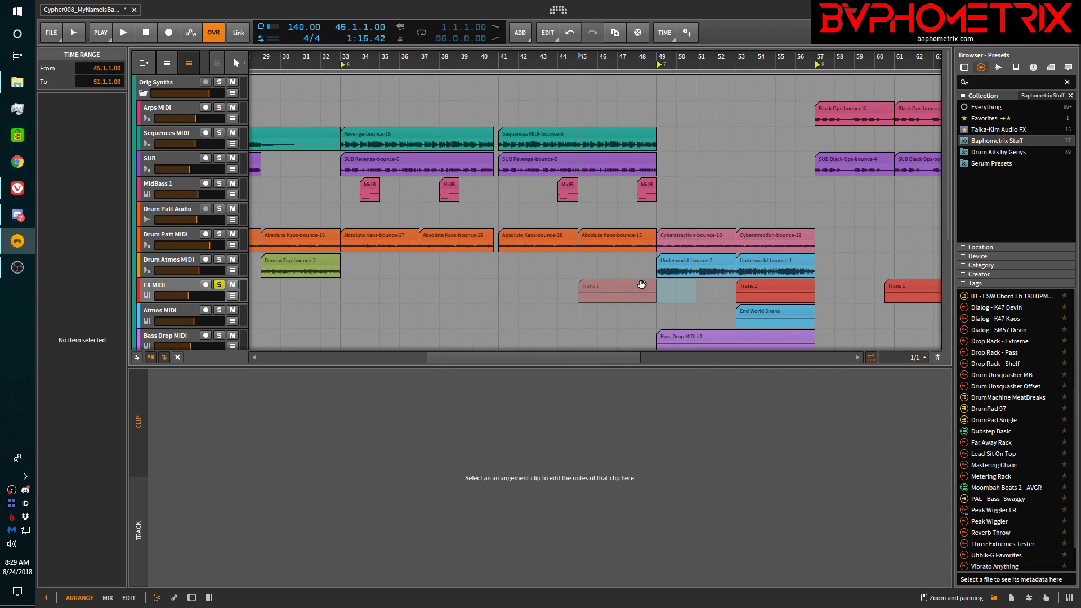
pyautogui.rightClick(665, 293)
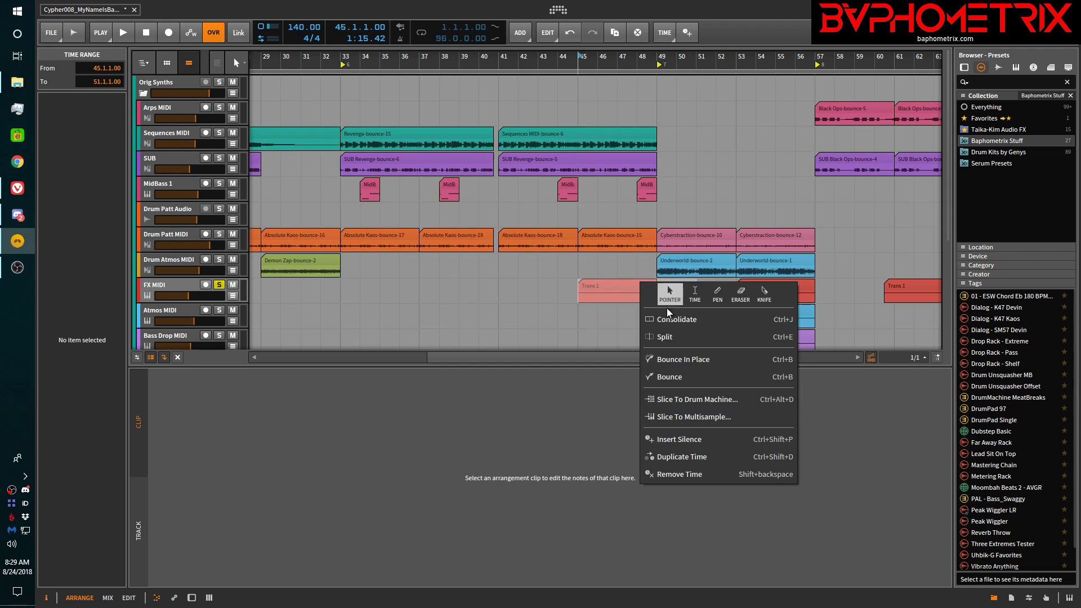
pyautogui.click(673, 376)
pyautogui.click(572, 420)
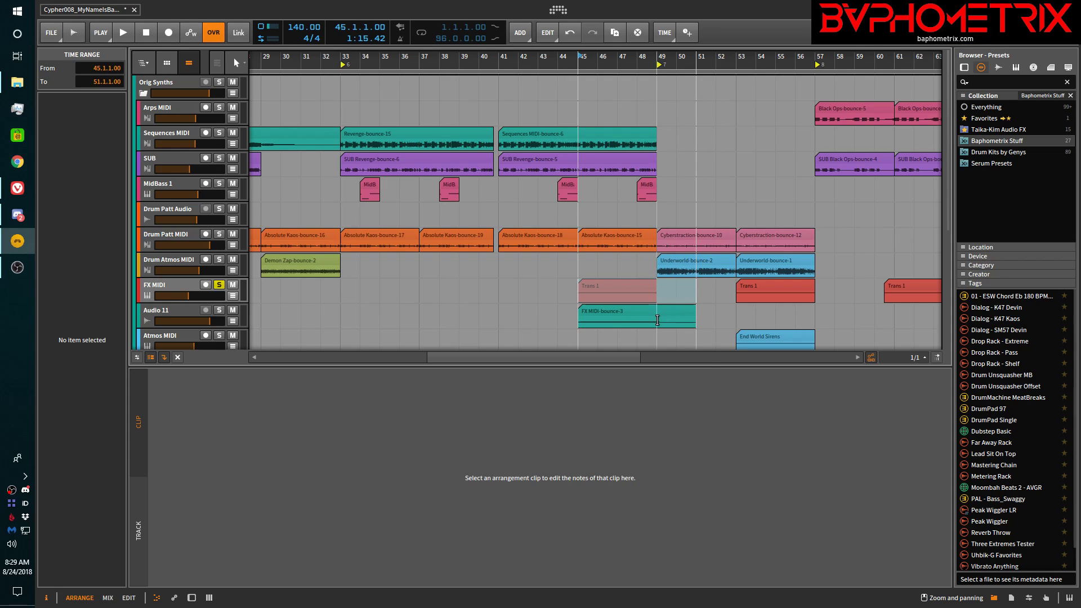
pyautogui.scroll(8, 657, 320)
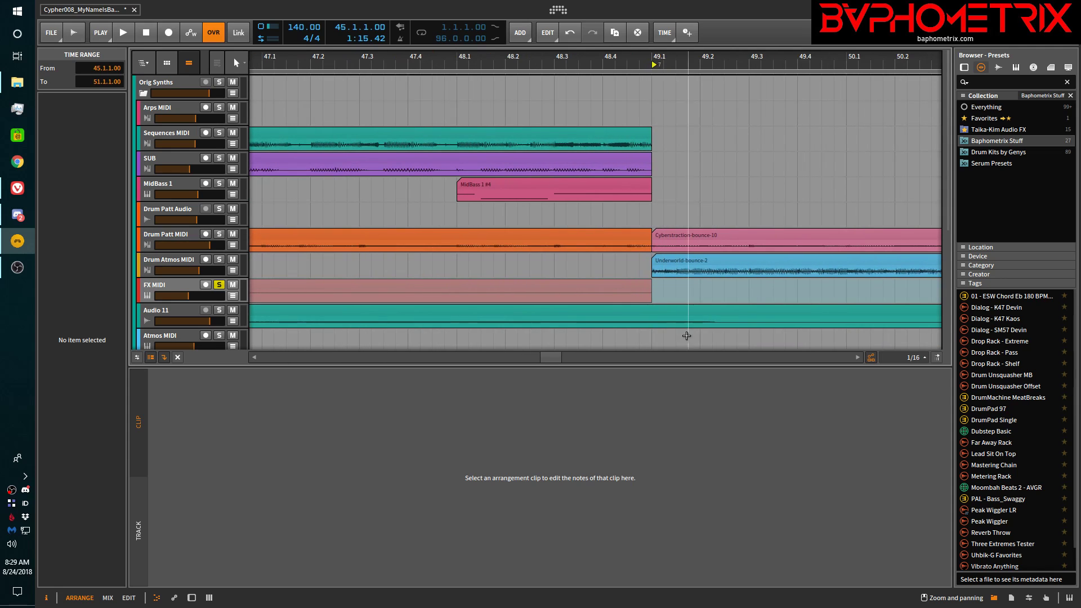
pyautogui.scroll(-8, 666, 320)
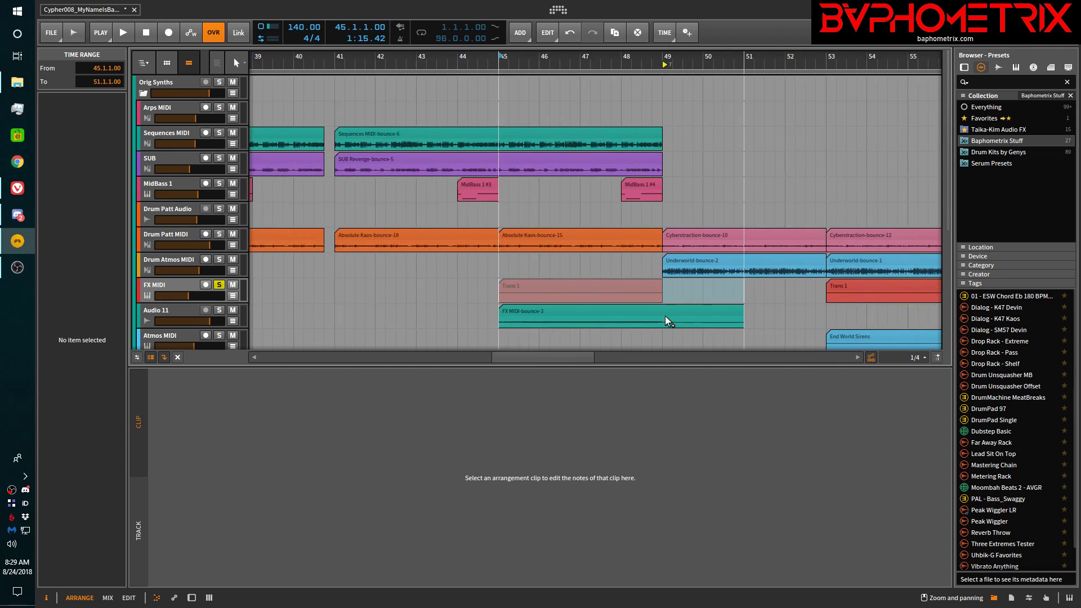
pyautogui.scroll(-8, 664, 320)
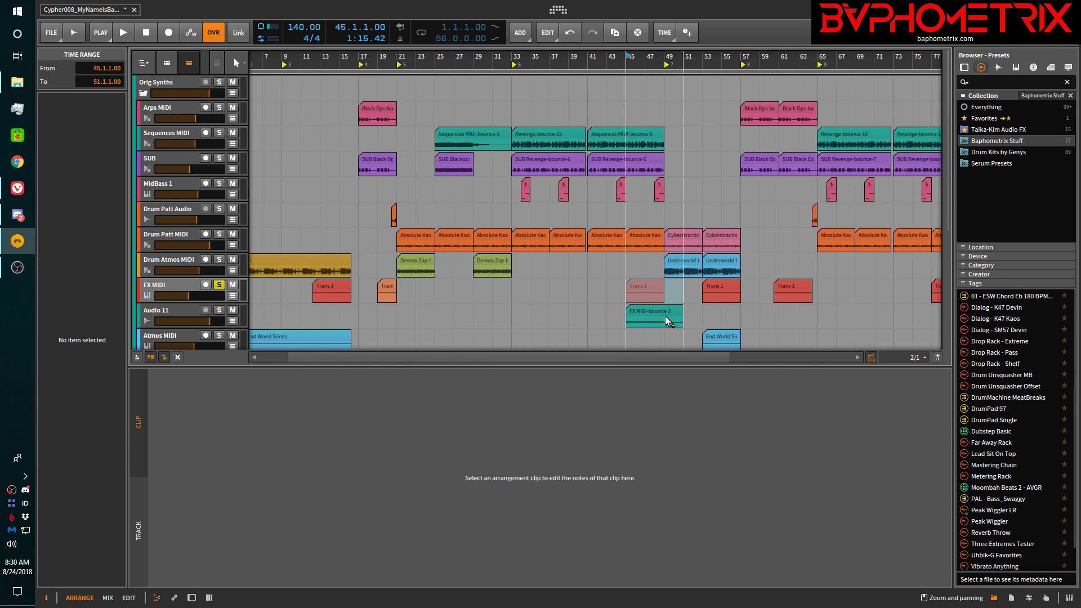
# Show the FX MIDI devices and bounce the first Trans 1 clip and the Trans 2 clip in place together
pyautogui.scroll(-2, 664, 316)
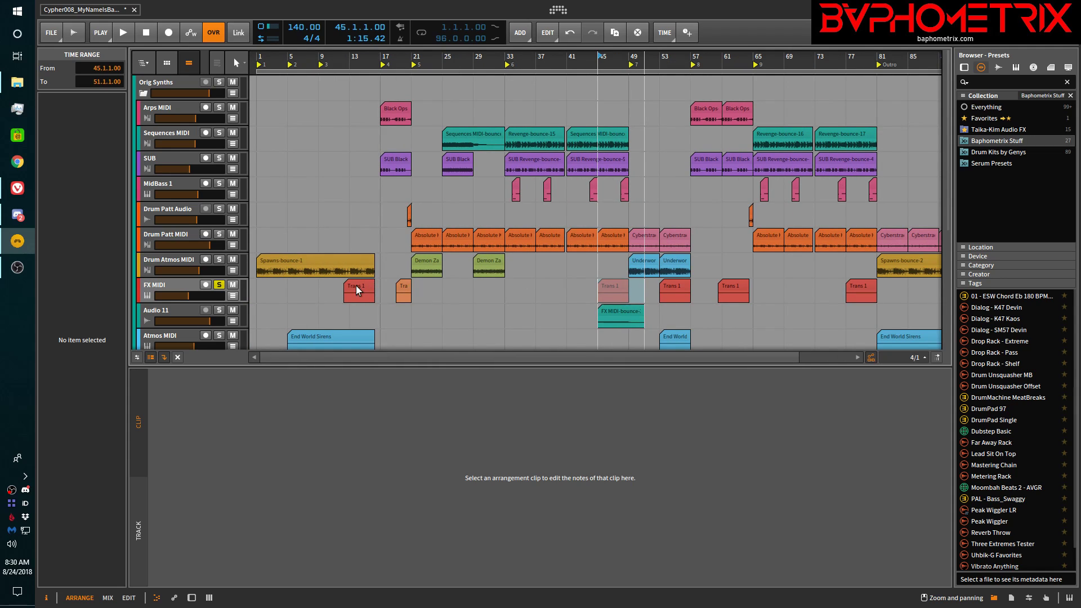
pyautogui.press('d')
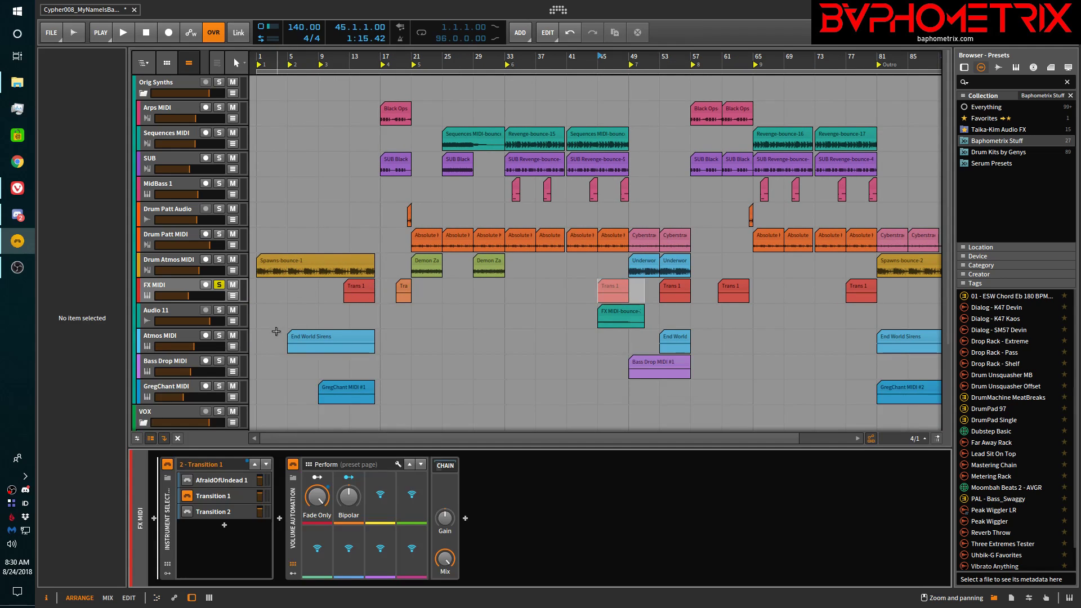
pyautogui.click(355, 289)
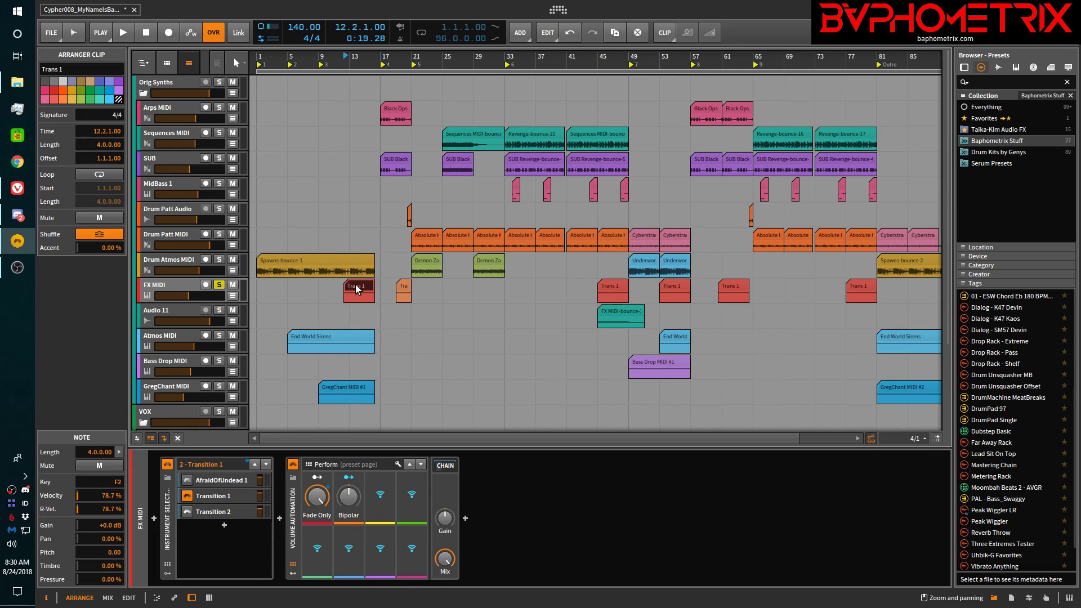
pyautogui.keyDown('shift'); pyautogui.click(404, 287); pyautogui.keyUp('shift')
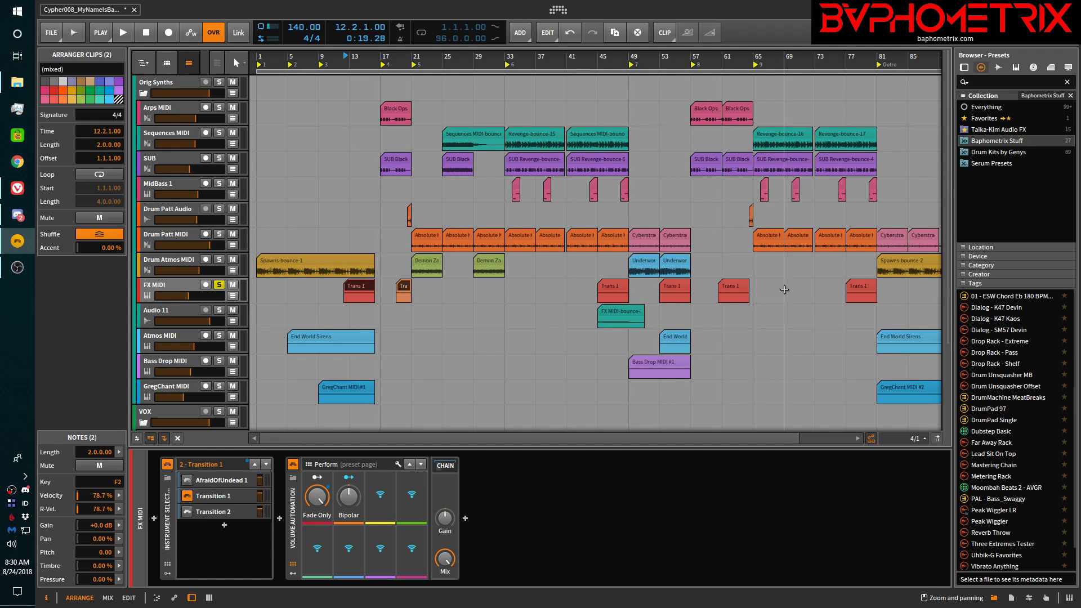
pyautogui.rightClick(363, 287)
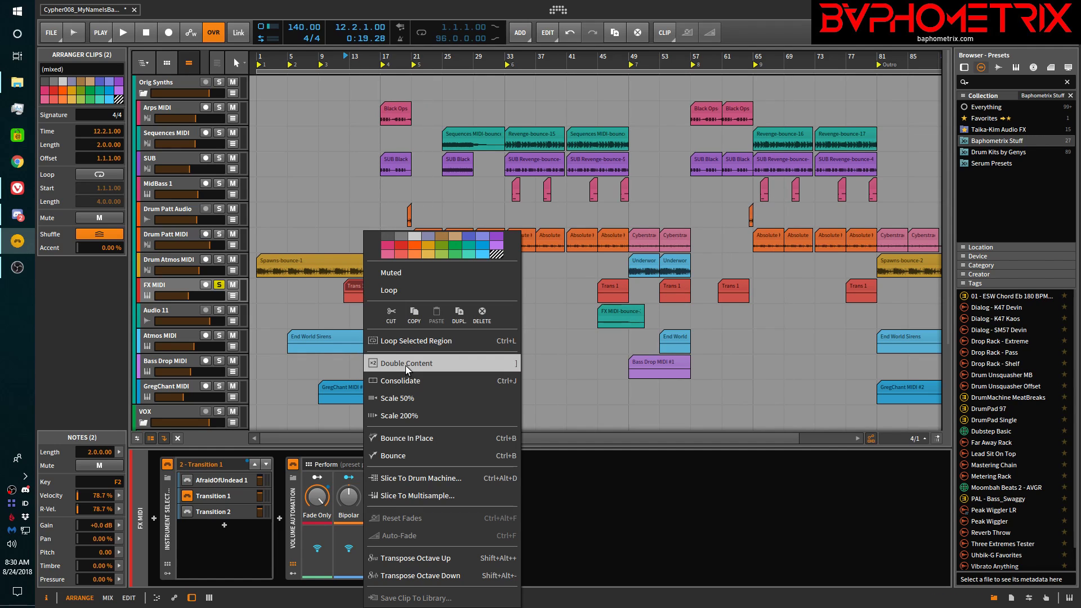
pyautogui.click(402, 440)
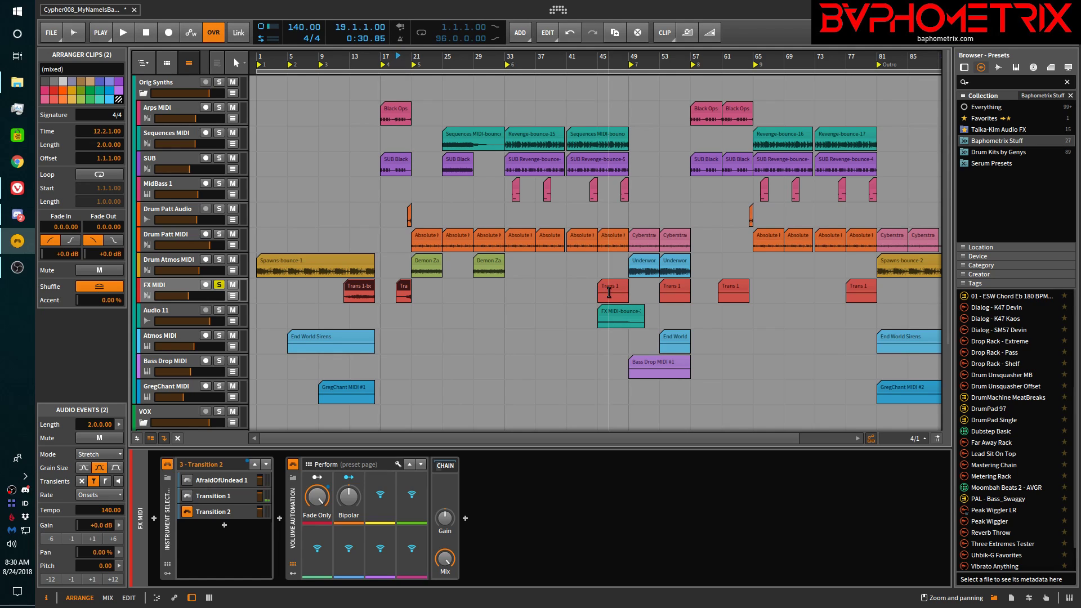
# Bounce the FX MIDI range from bar 45 to bar 51 in place, including the tail after the Trans 1 clip
pyautogui.scroll(5, 609, 292)
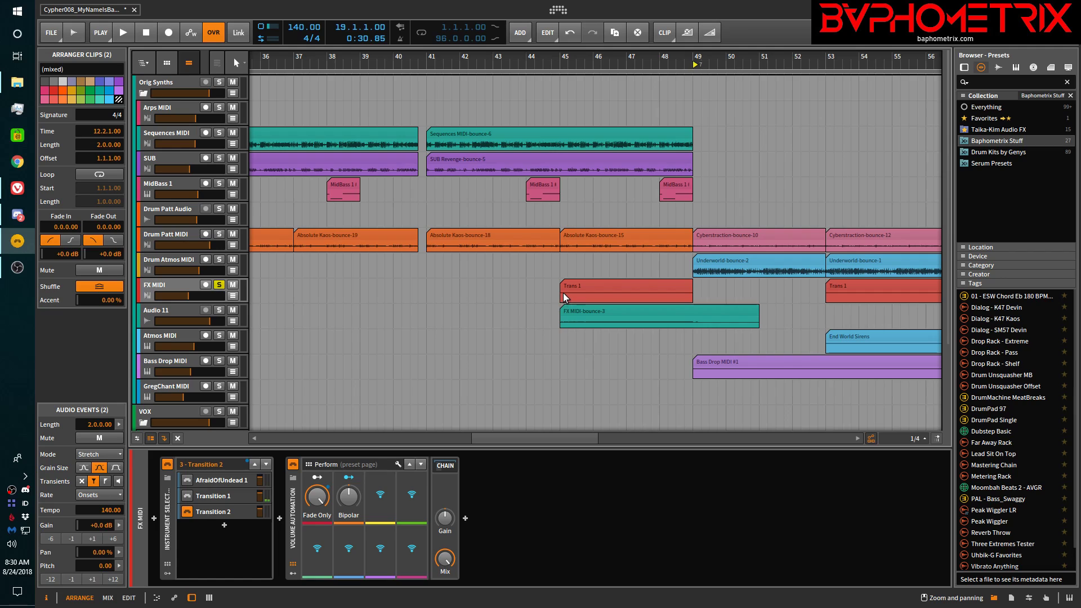
pyautogui.moveTo(563, 292); pyautogui.dragTo(759, 301)
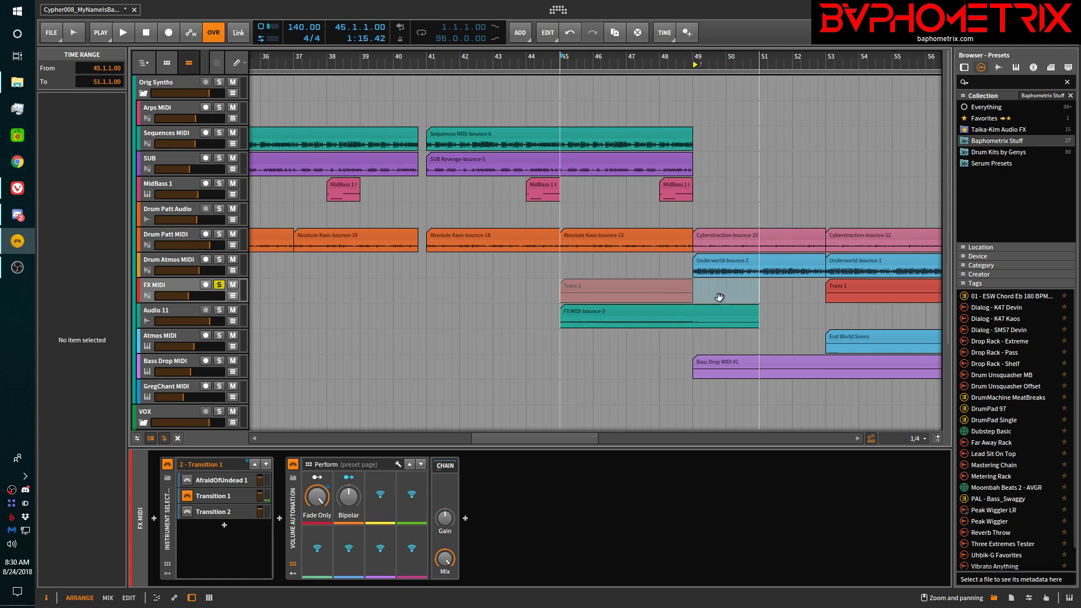
pyautogui.rightClick(683, 290)
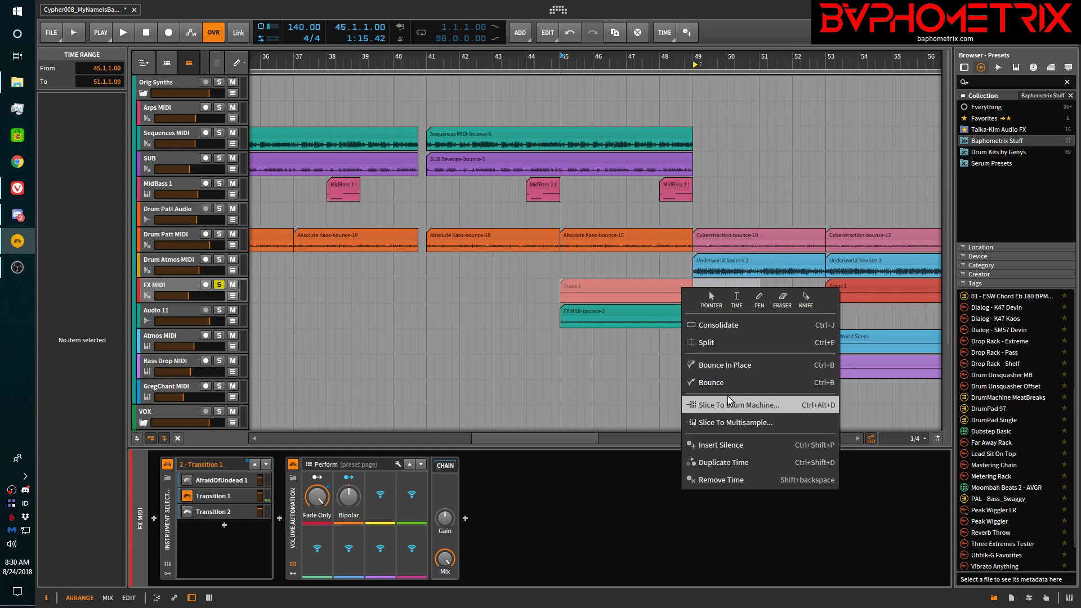
pyautogui.click(724, 367)
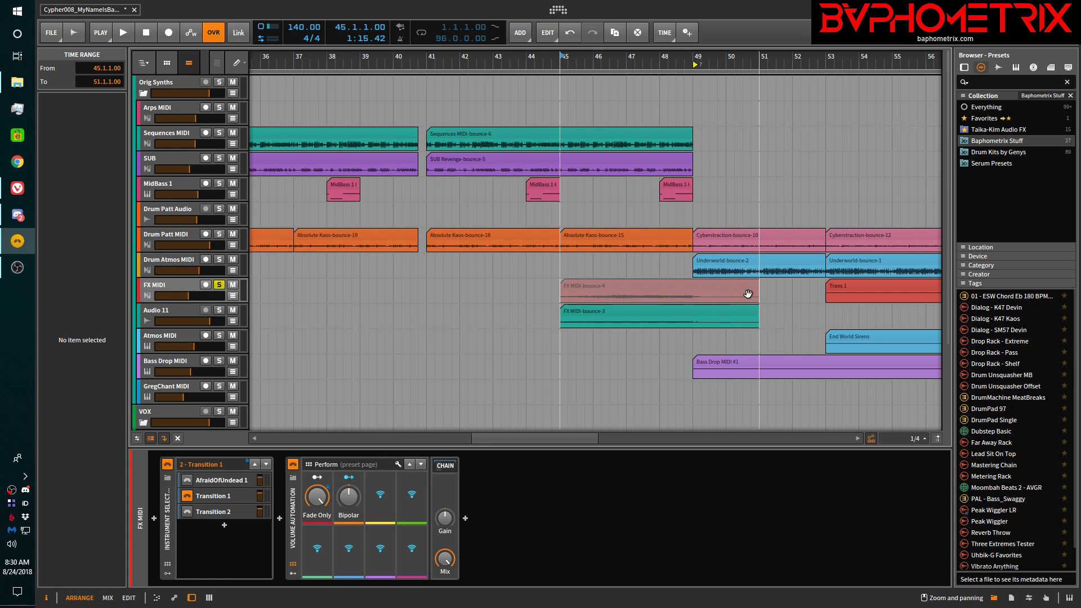
# Remove the stray clip at bar 51 and shorten the bounced FX MIDI clip at bar 45 to a length of 4.2.0.00
pyautogui.click(781, 285)
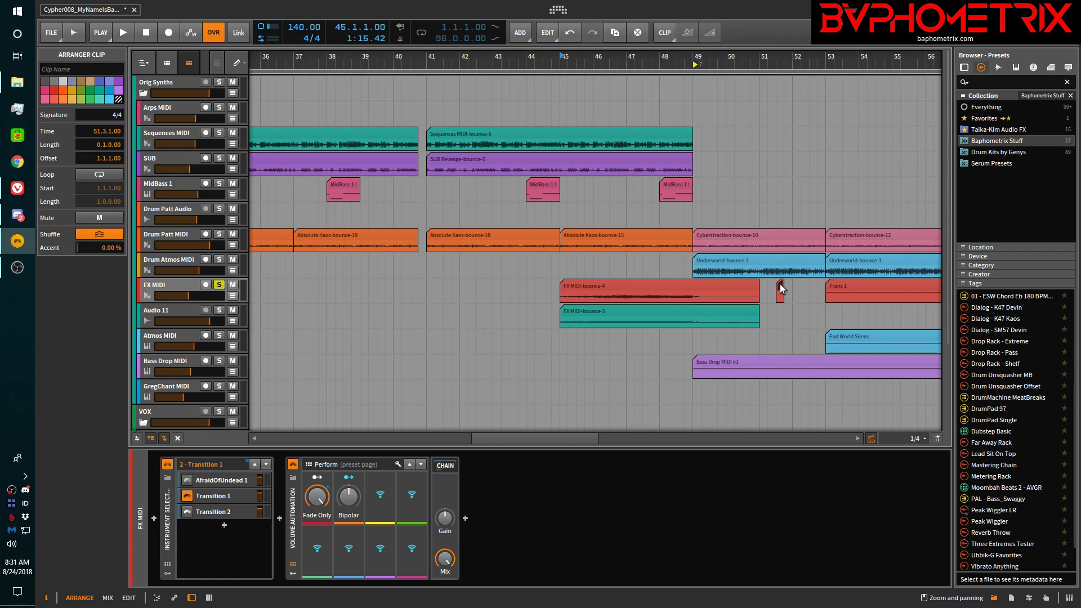
pyautogui.press('Delete')
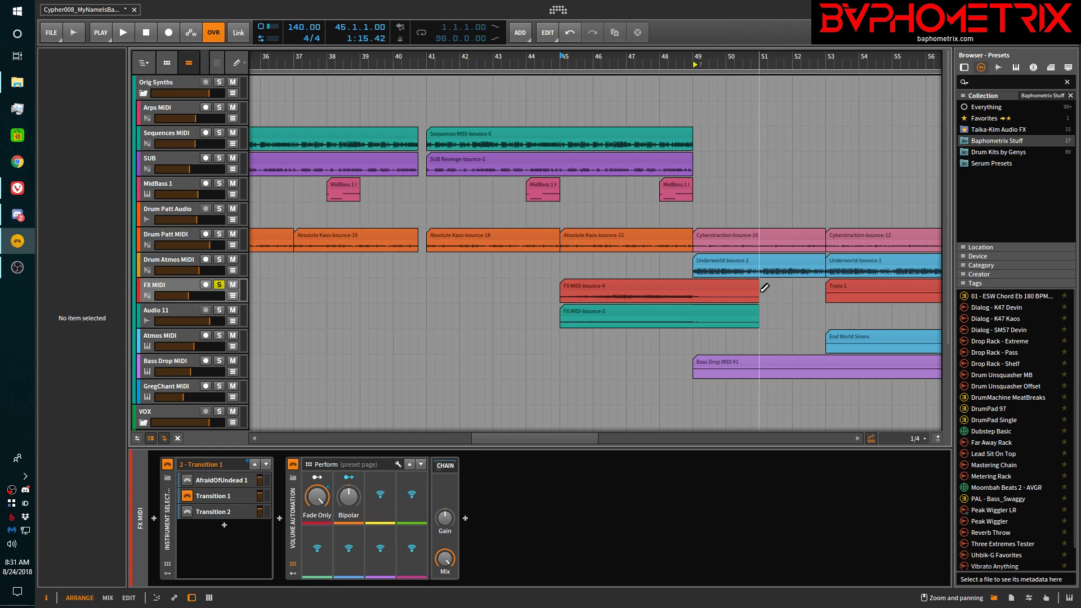
pyautogui.press('1')
pyautogui.moveTo(760, 288); pyautogui.dragTo(709, 290)
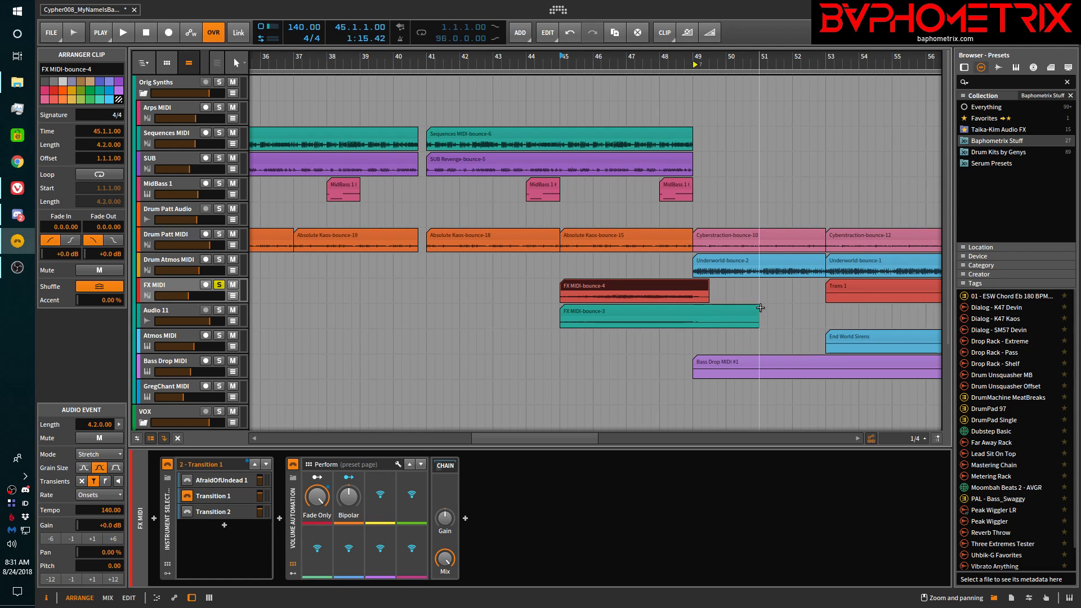
# Bounce the FX MIDI range from 53.1.1.00 to 57.3.1.00 in place, covering the Trans 1 clip and its short tail
pyautogui.hscroll(5, 760, 307)
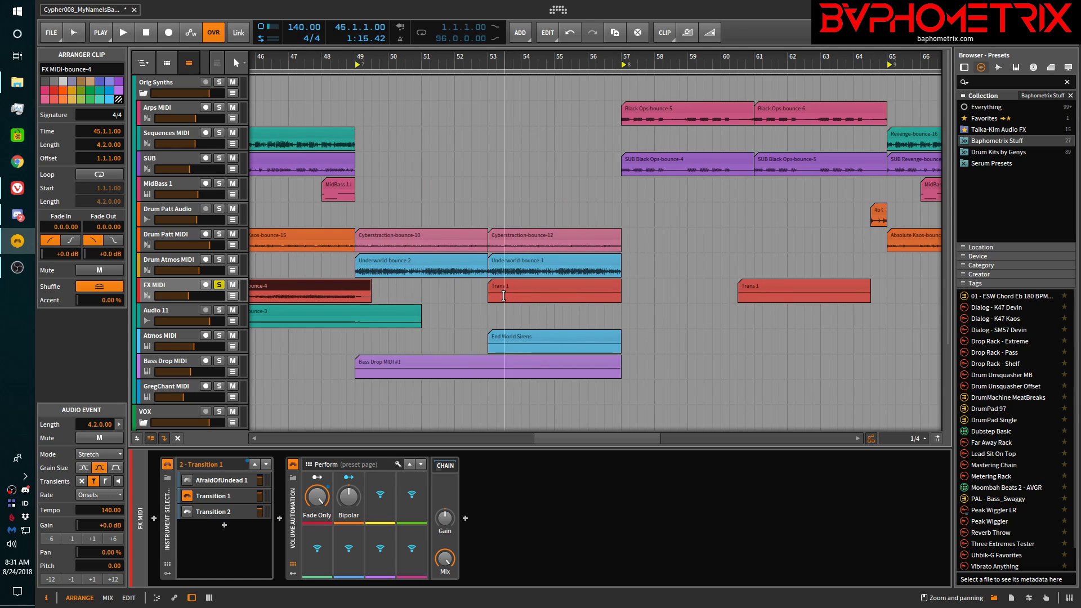
pyautogui.moveTo(487, 298); pyautogui.dragTo(633, 305)
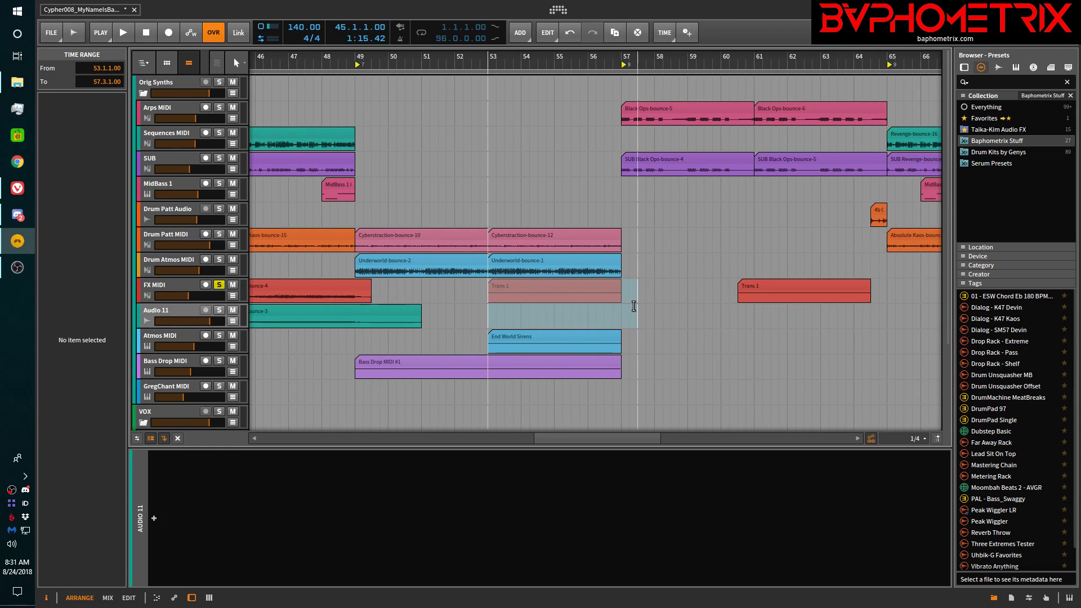
pyautogui.moveTo(634, 306); pyautogui.dragTo(635, 307)
pyautogui.click(486, 294)
pyautogui.moveTo(487, 294); pyautogui.dragTo(632, 297)
pyautogui.click(631, 296)
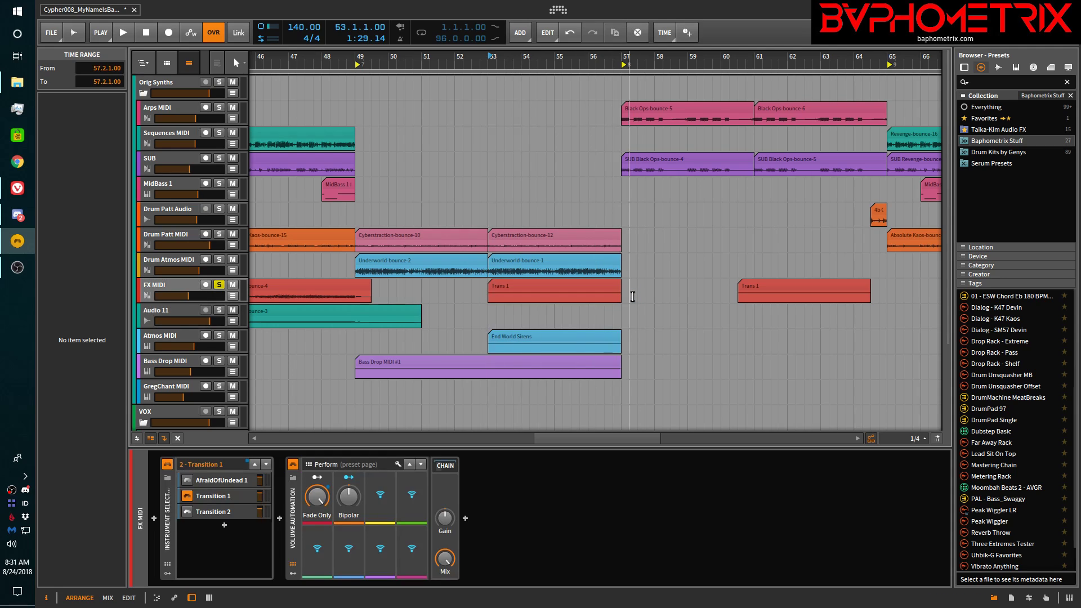
pyautogui.moveTo(487, 293); pyautogui.dragTo(636, 293)
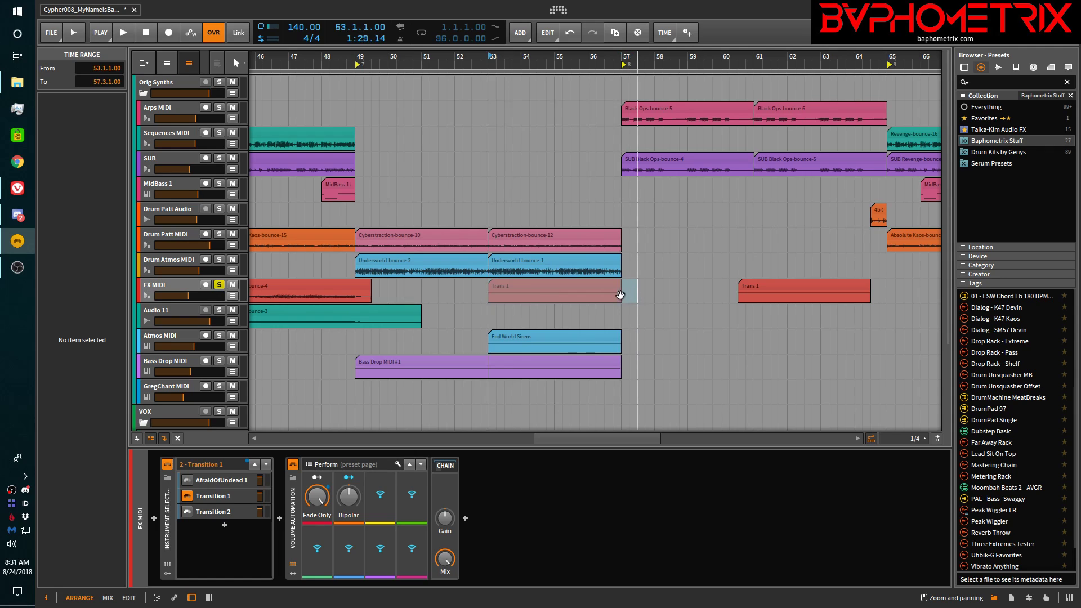
pyautogui.rightClick(609, 286)
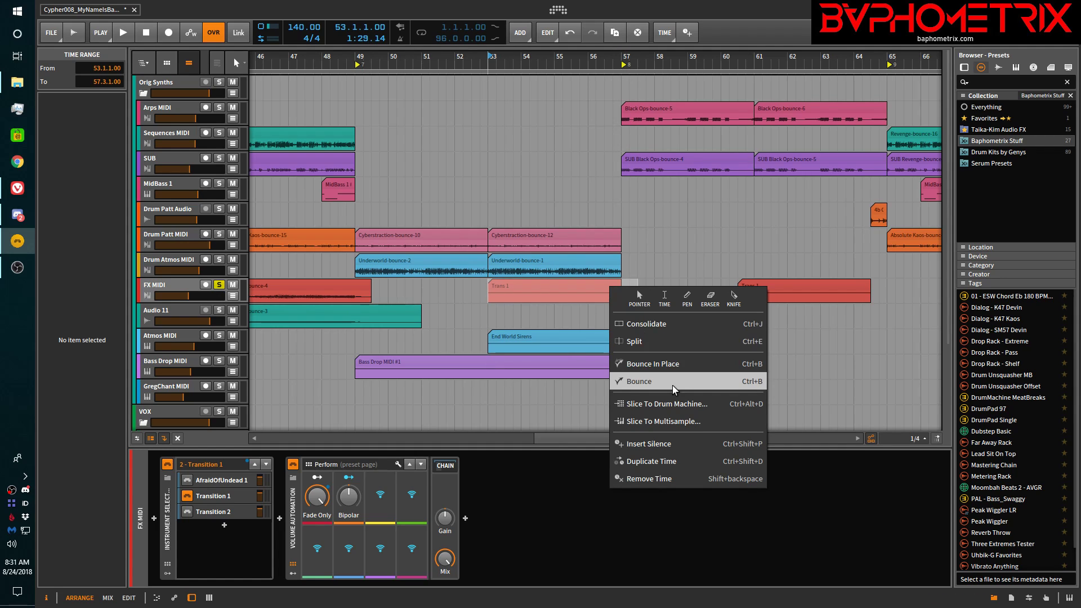
pyautogui.click(659, 363)
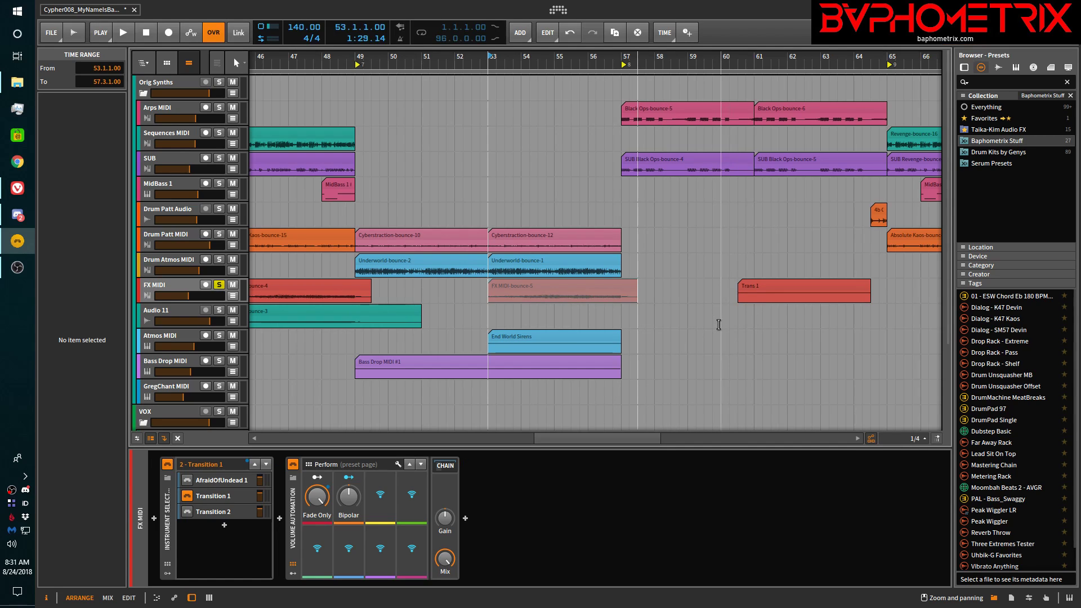
# Bounce the Trans 1 clip at 60.3.1.00 on the FX MIDI track in place
pyautogui.hscroll(6, 718, 322)
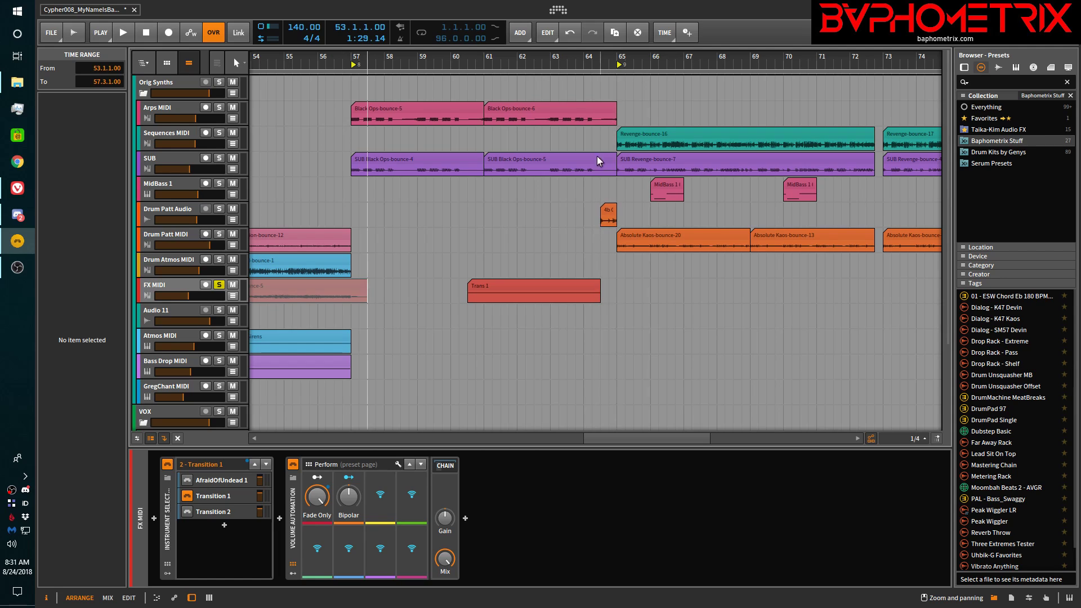
pyautogui.click(533, 287)
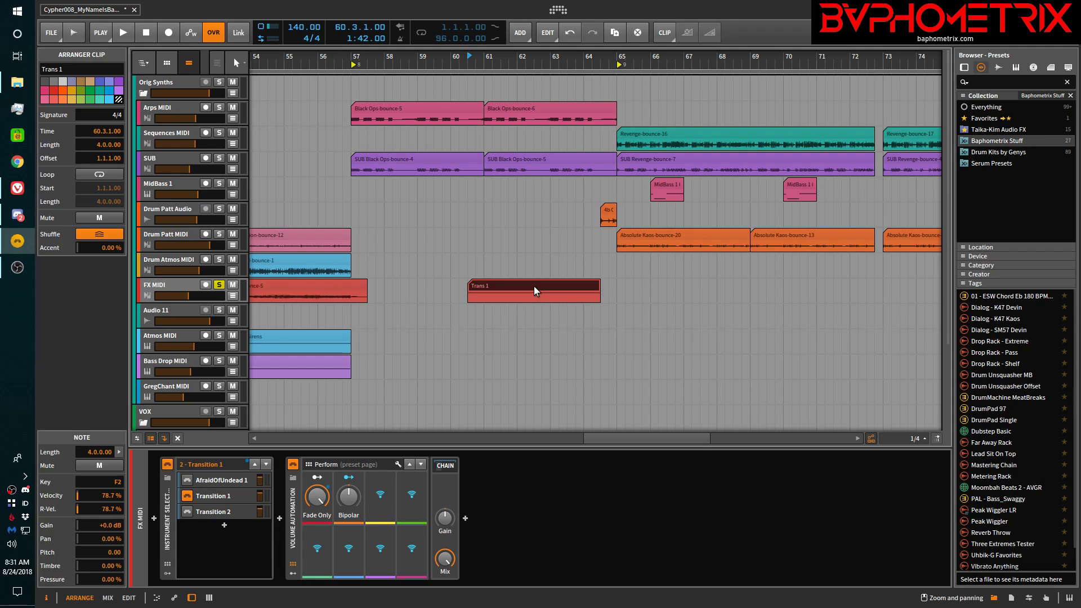
pyautogui.rightClick(533, 286)
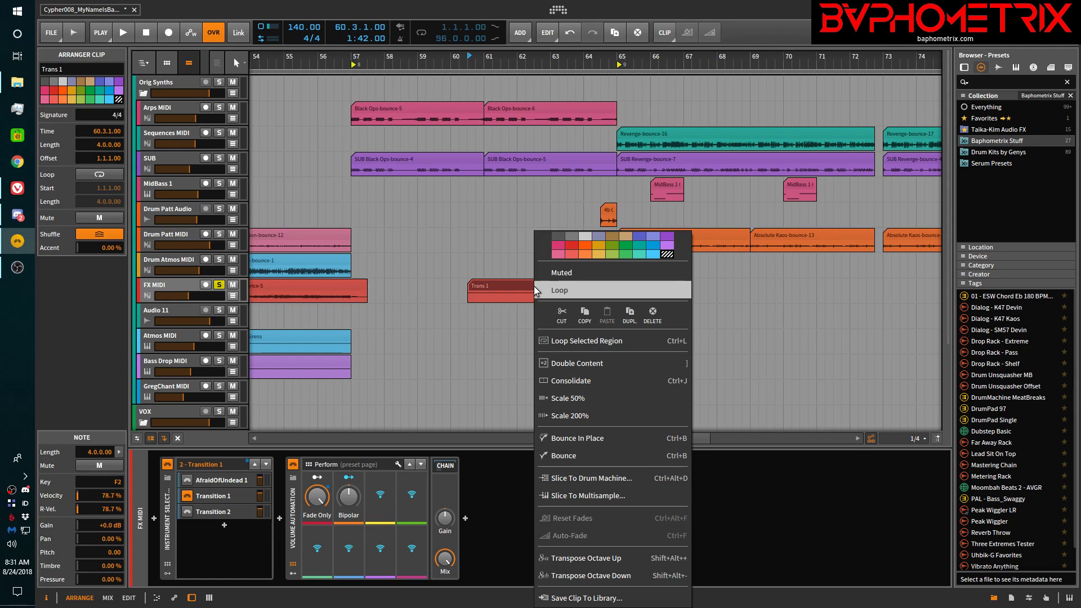
pyautogui.click(573, 438)
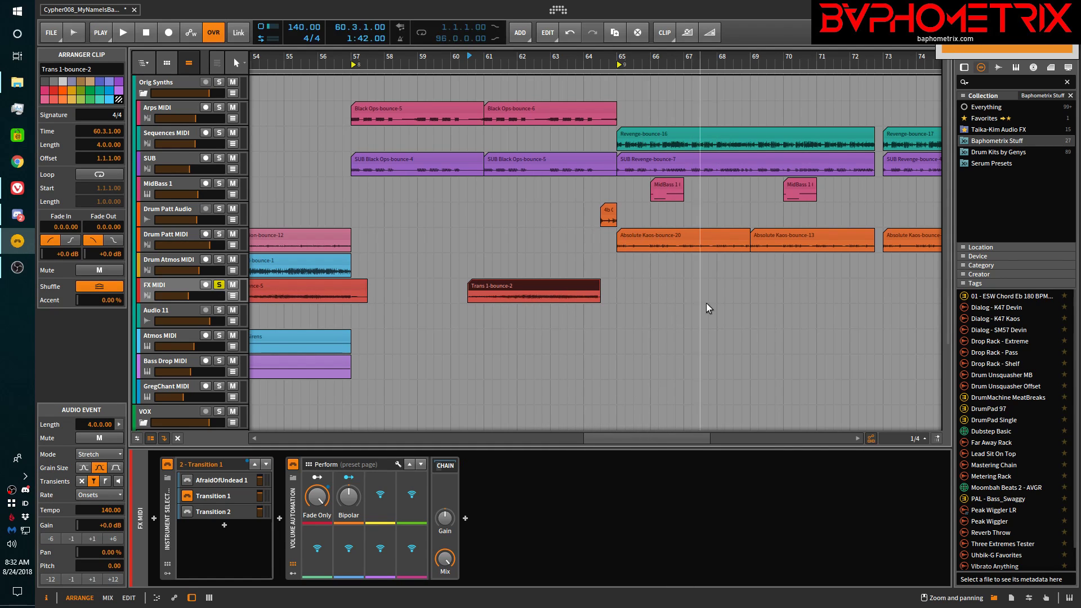
# Bounce the FX MIDI range from 77.1.1.00 to 81.3.1.00 in place, covering the last Trans 1 clip and its tail
pyautogui.hscroll(5, 706, 301)
pyautogui.hscroll(1, 706, 300)
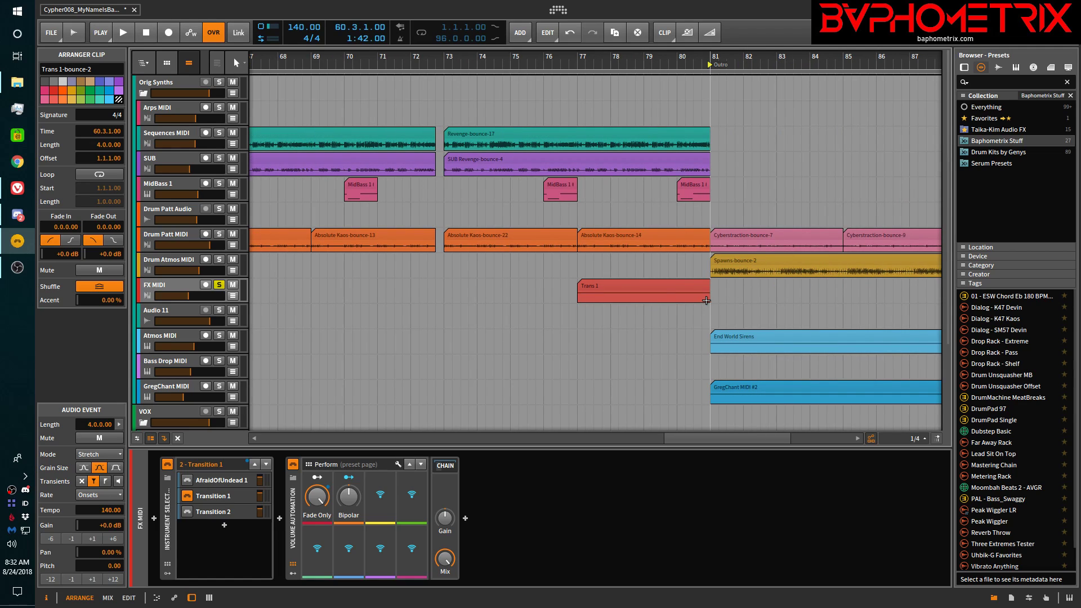
pyautogui.moveTo(579, 297); pyautogui.dragTo(727, 295)
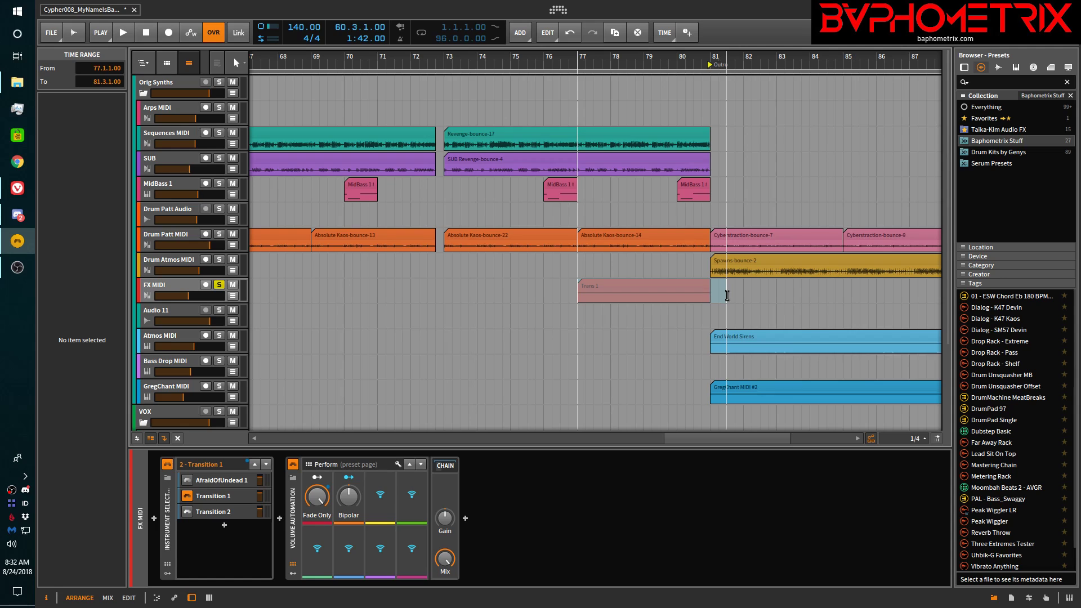
pyautogui.rightClick(675, 289)
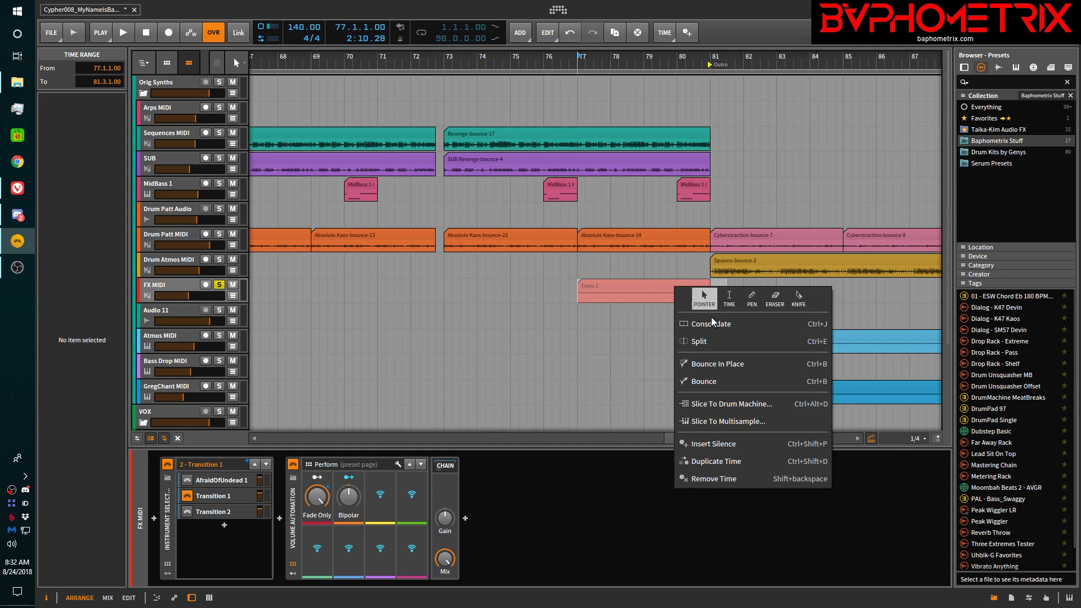
pyautogui.click(725, 364)
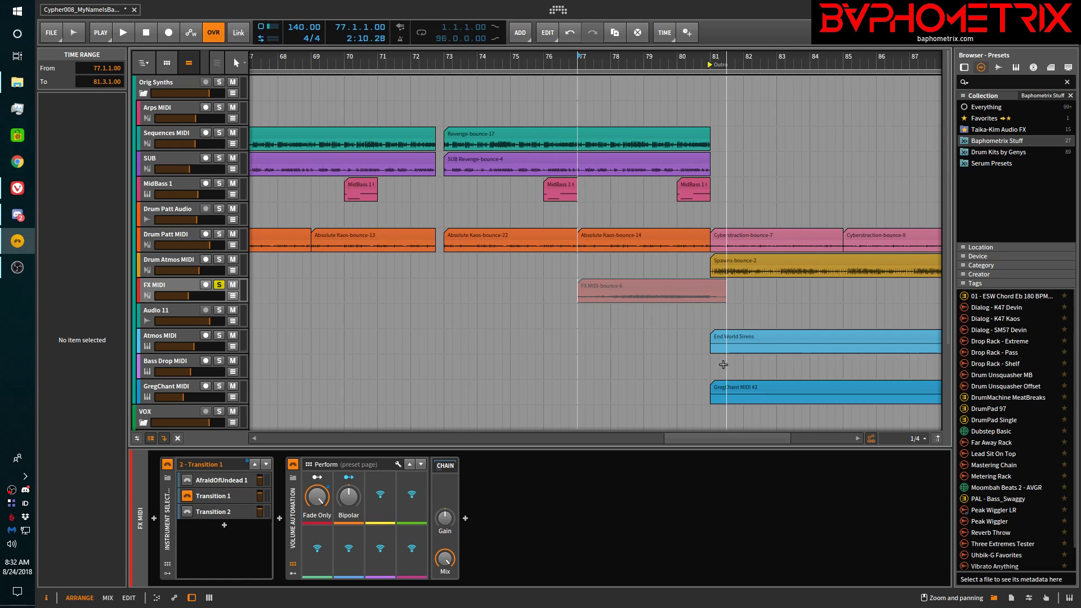
# Show the whole arrangement, clear the time selection and turn off solo on the FX MIDI track
pyautogui.hotkey('shift', 'z')
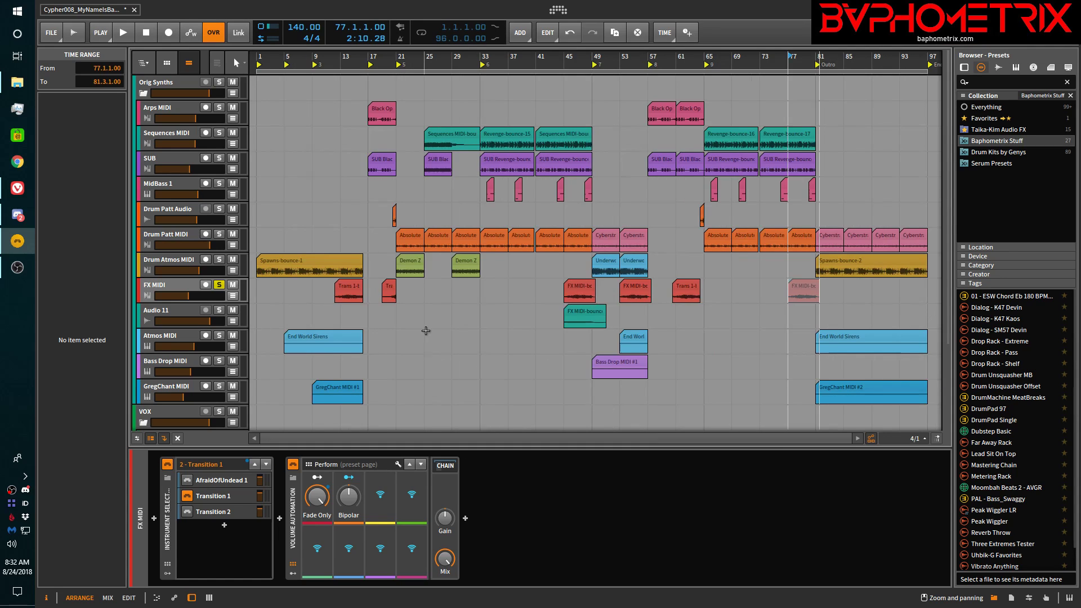
pyautogui.click(736, 309)
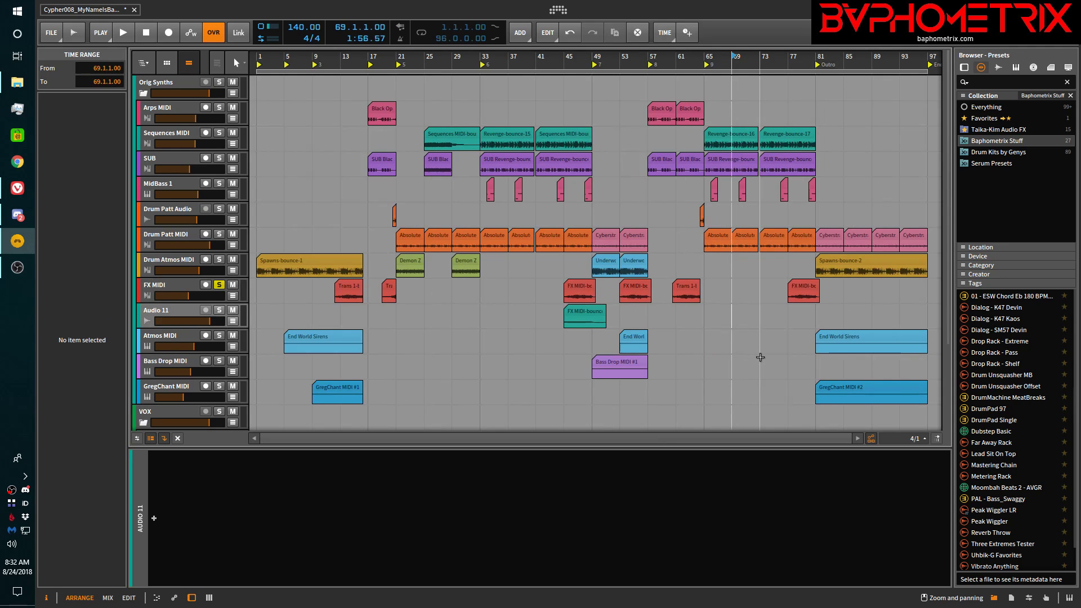
pyautogui.click(169, 279)
pyautogui.click(219, 285)
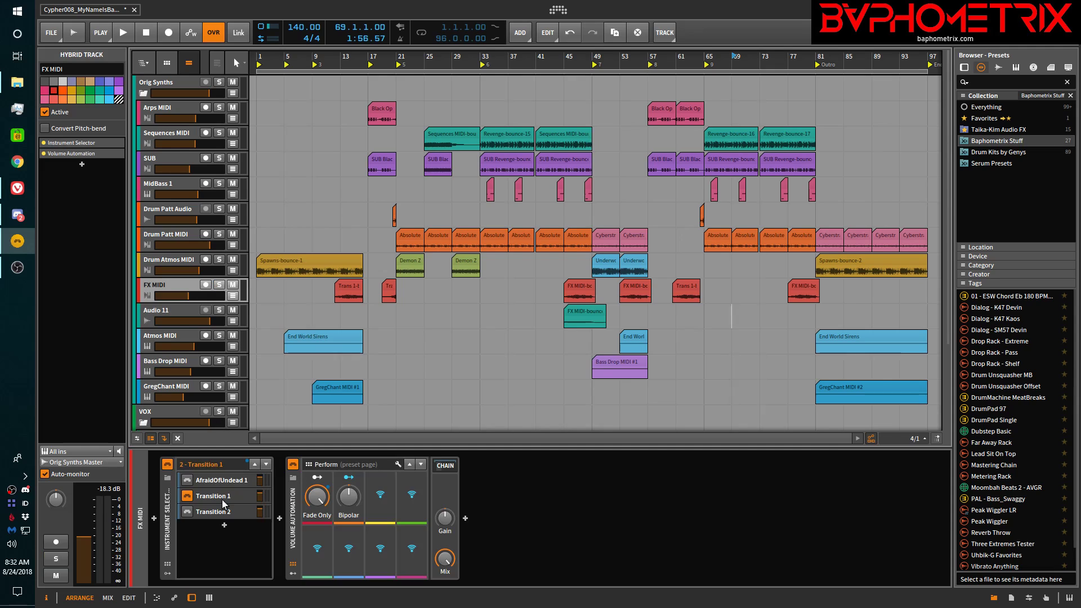
# Check the FX MIDI automation lanes and delete its Instrument Selector device, then delete the leftover Audio 11 track
pyautogui.click(230, 297)
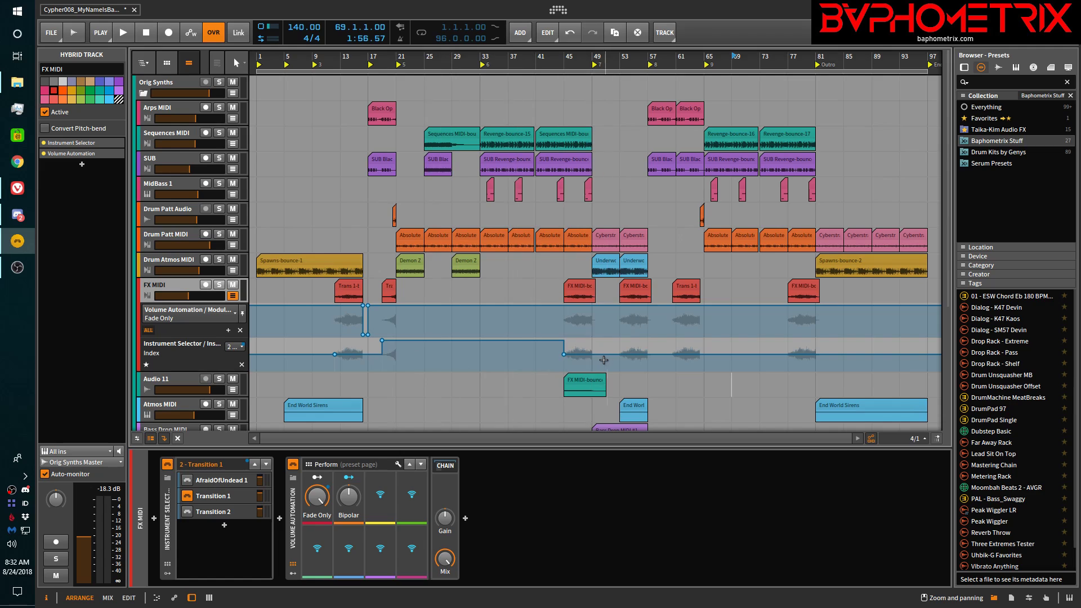
pyautogui.click(167, 532)
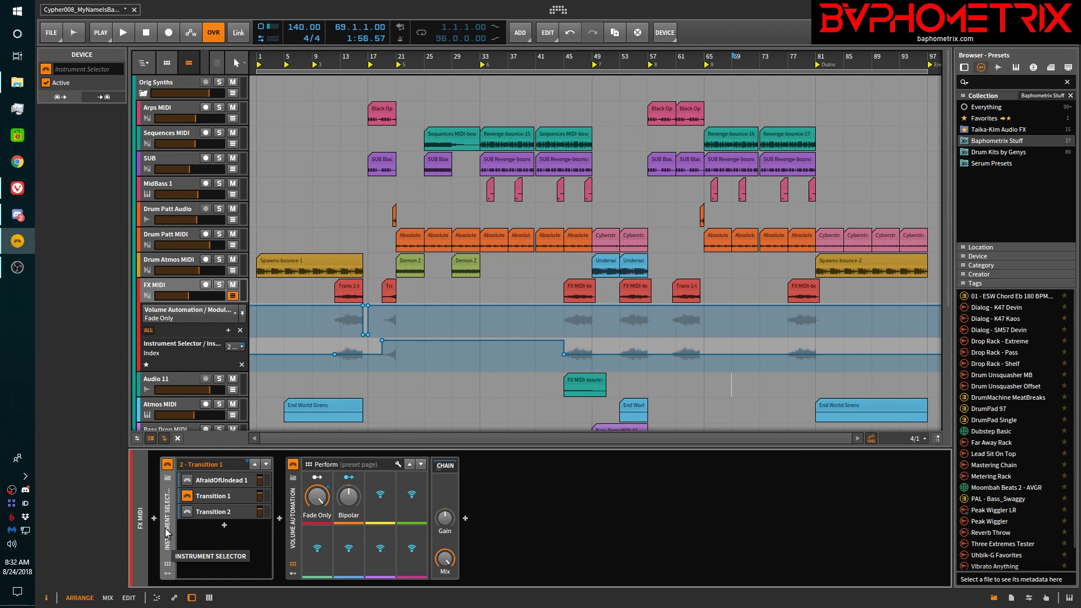
pyautogui.press('Delete')
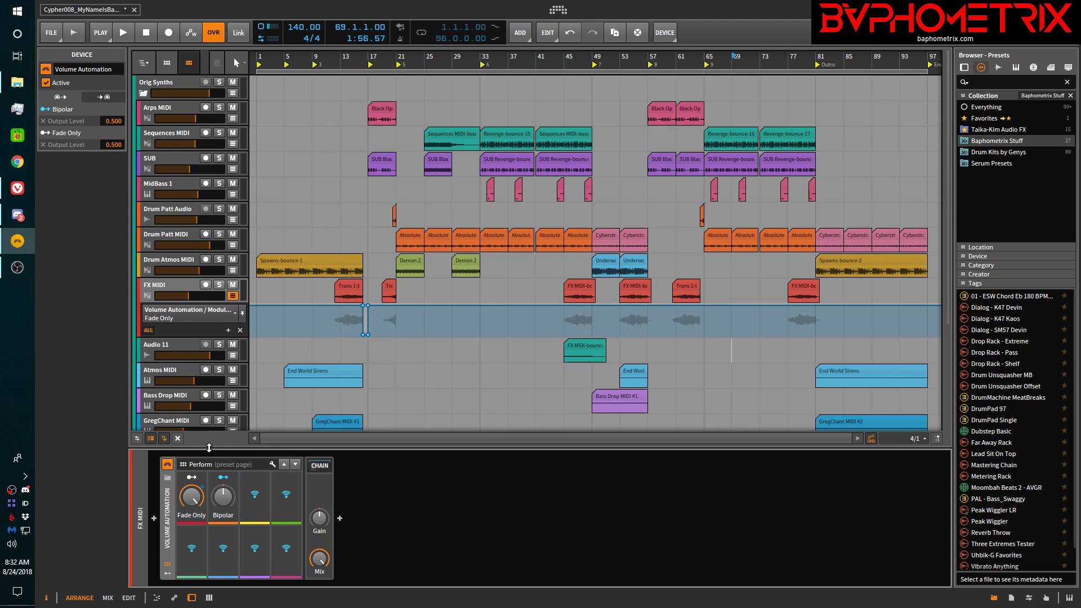
pyautogui.click(233, 295)
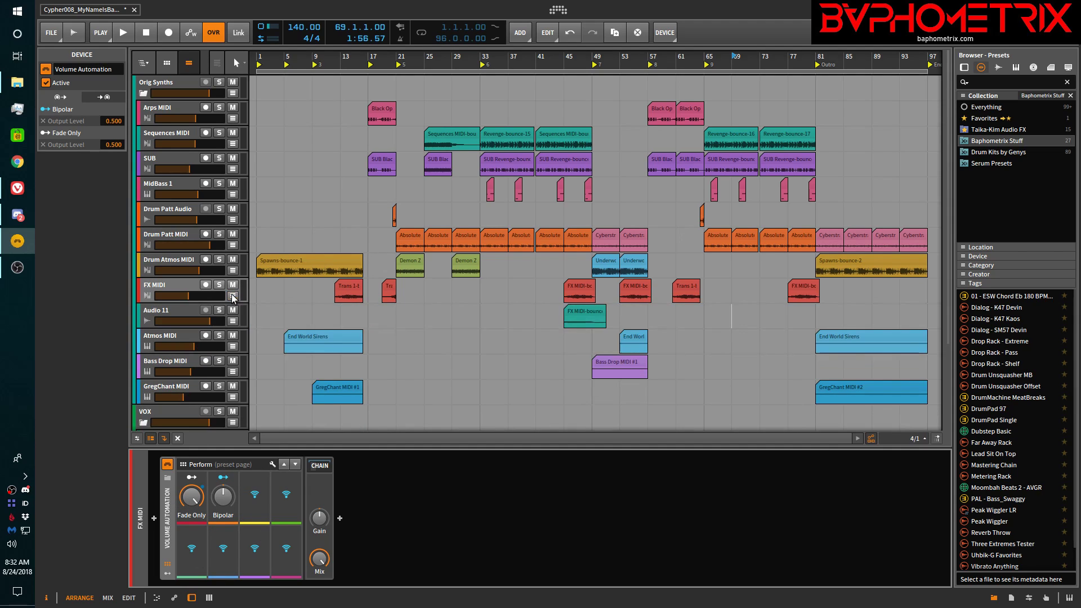
pyautogui.click(171, 312)
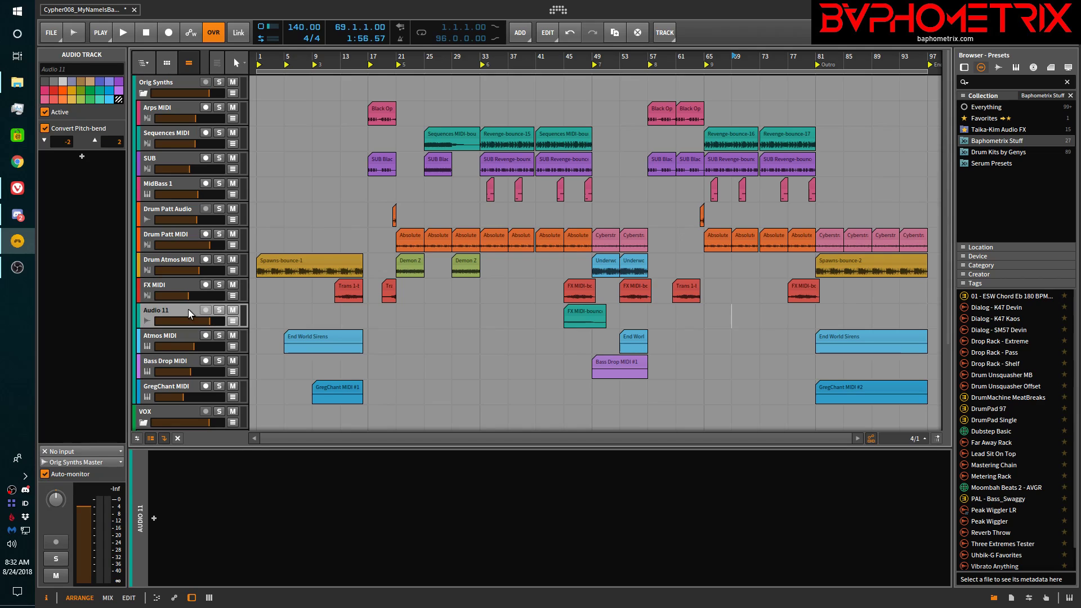
pyautogui.press('Delete')
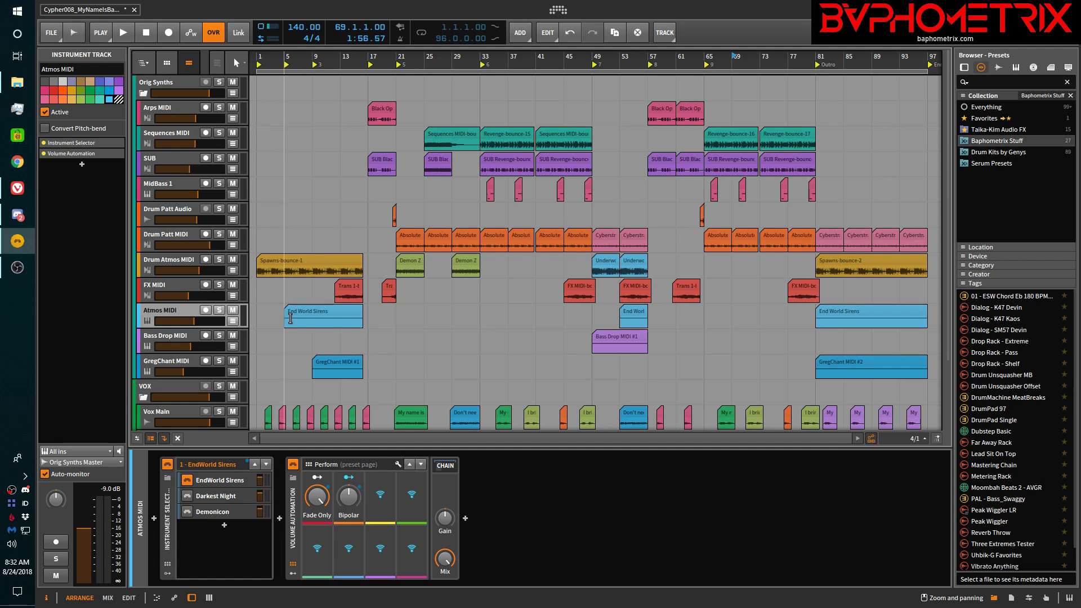
# Bounce the End World Sirens clip at bar 5 on the Atmos MIDI track in place
pyautogui.click(340, 308)
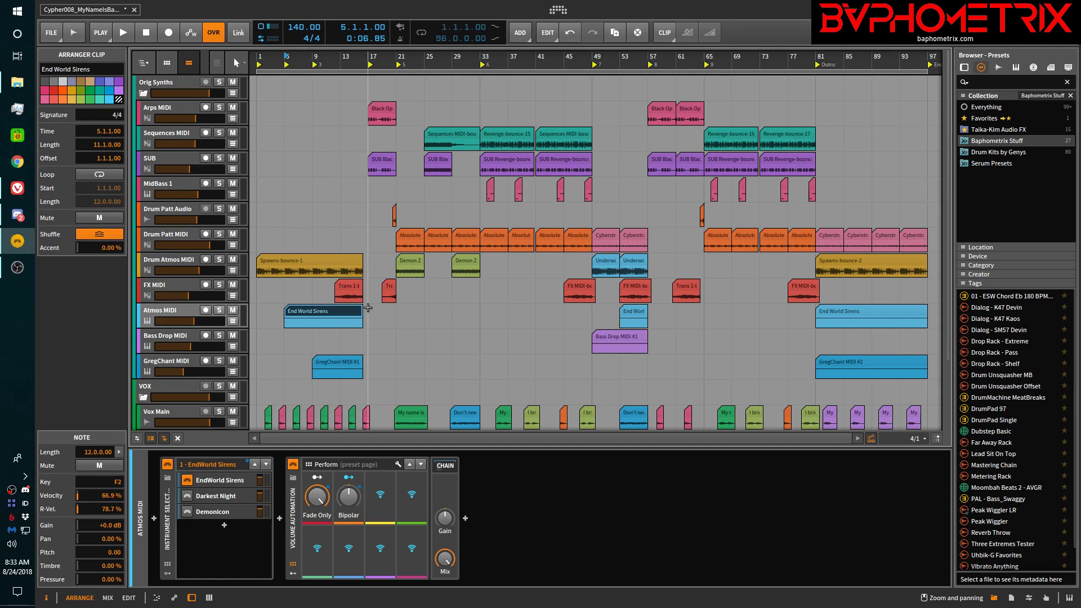
pyautogui.rightClick(328, 313)
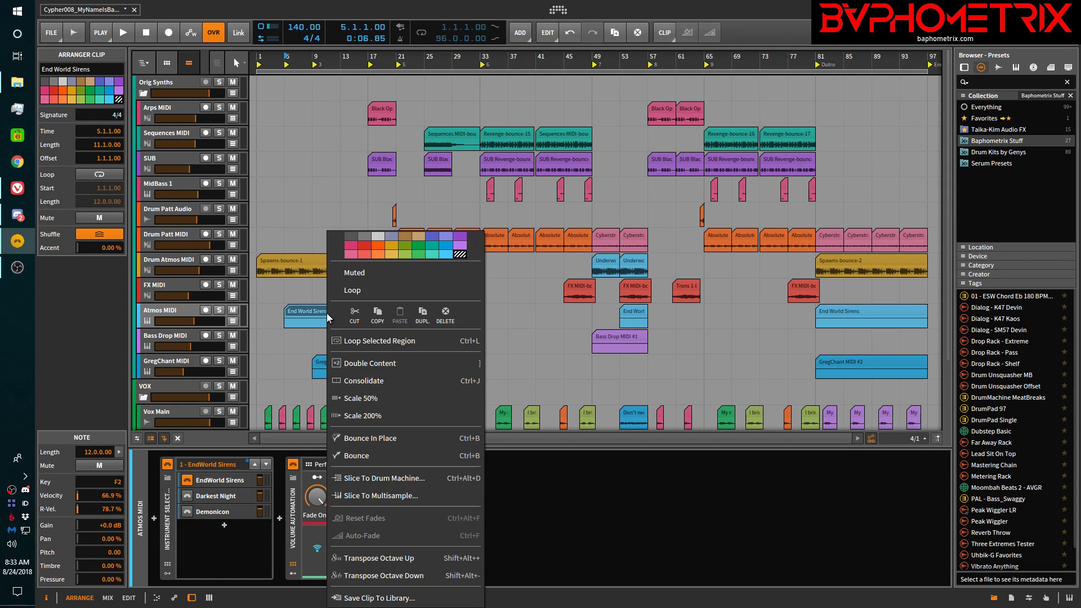
pyautogui.click(359, 437)
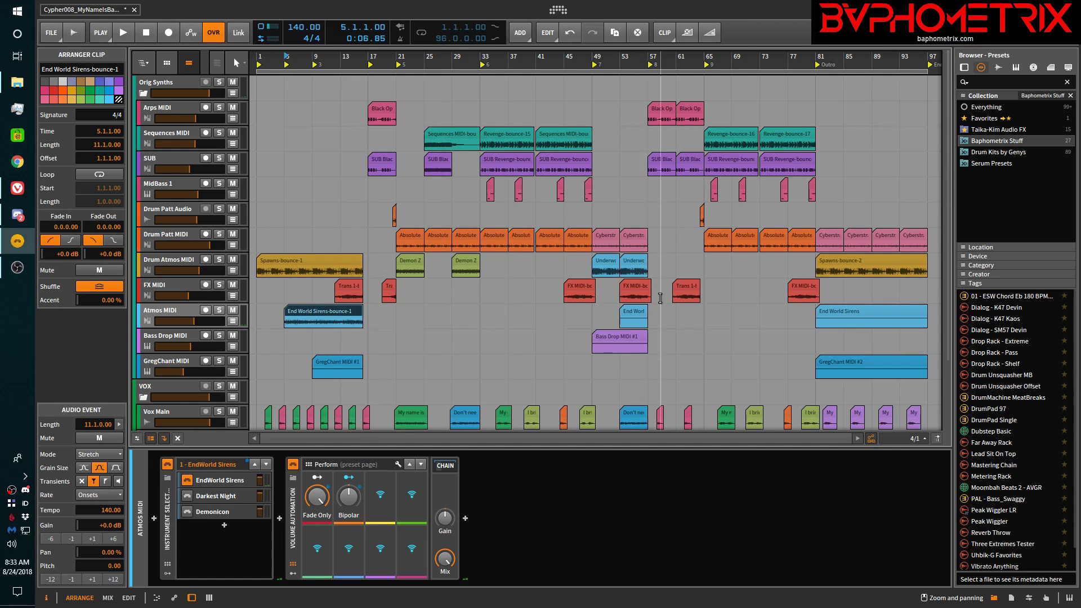
# Bounce the Atmos MIDI range from 53.1.1.00 to 59.1.1.00 in place, covering the End World Sirens clip and its tail
pyautogui.click(637, 313)
pyautogui.scroll(10, 636, 312)
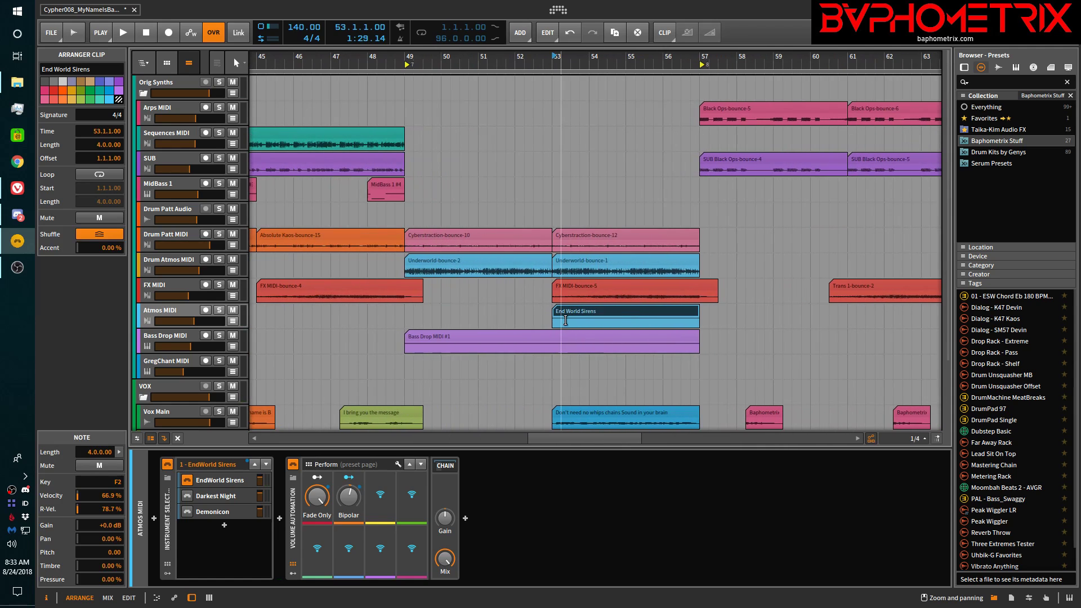
pyautogui.moveTo(554, 321); pyautogui.dragTo(773, 323)
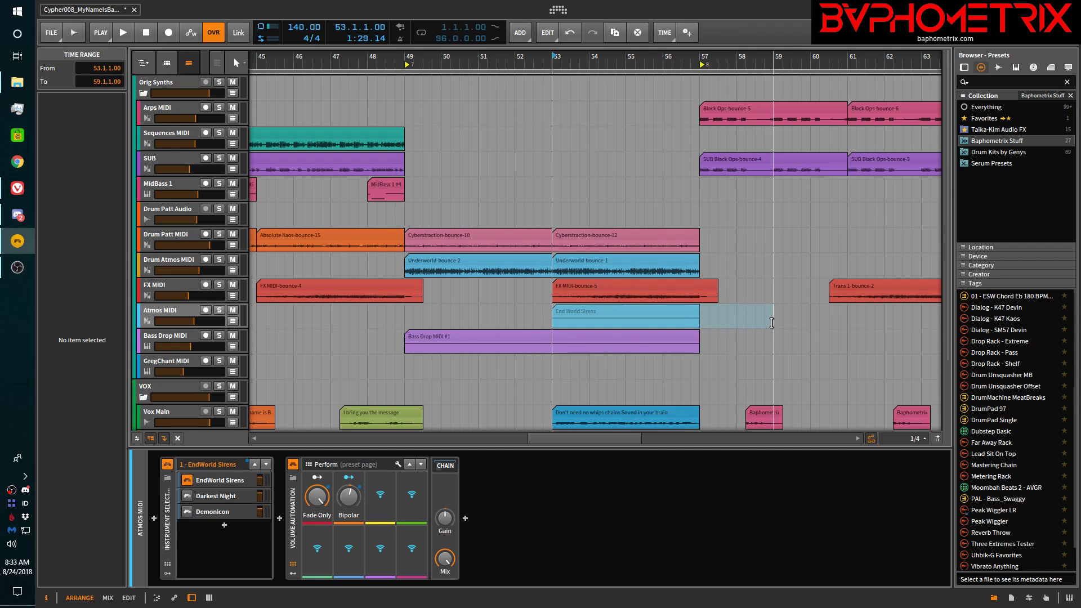
pyautogui.rightClick(684, 313)
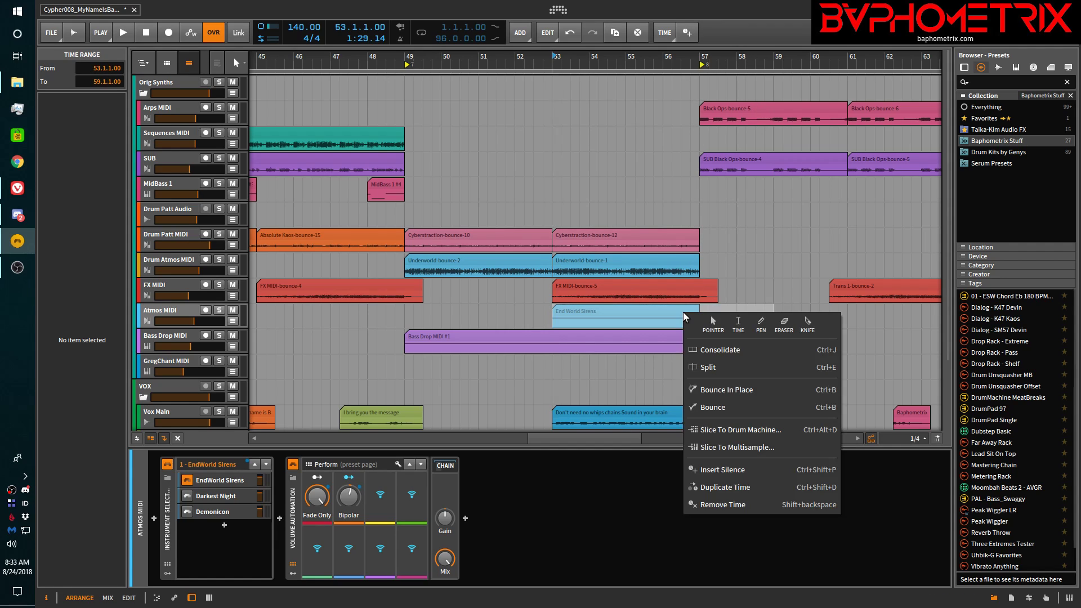
pyautogui.click(726, 390)
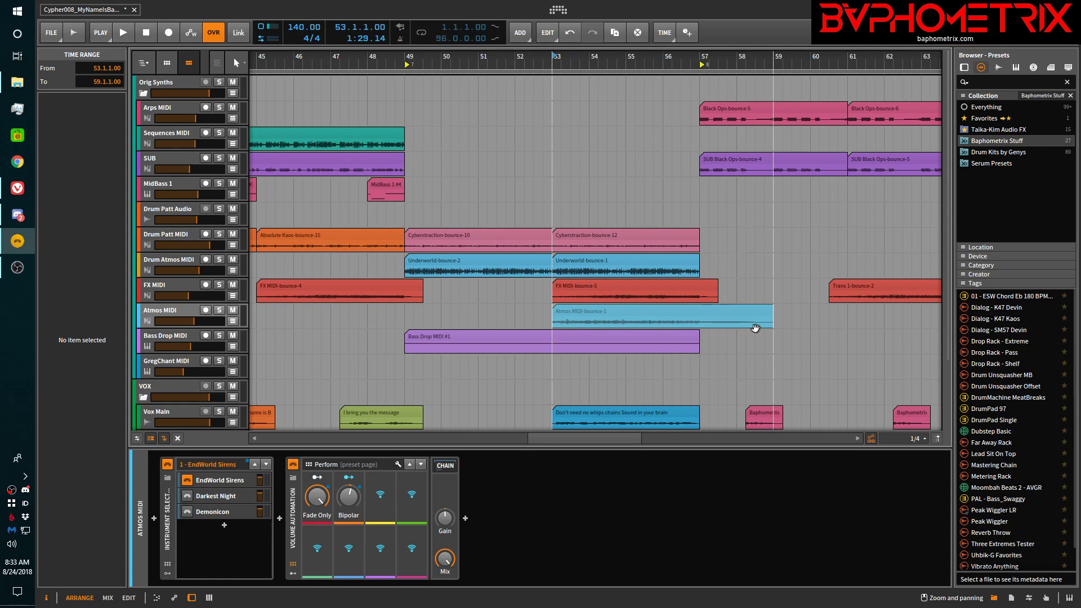
# Bounce the End World Sirens clip at bar 81 in the outro of the Atmos MIDI track in place
pyautogui.scroll(-5, 707, 313)
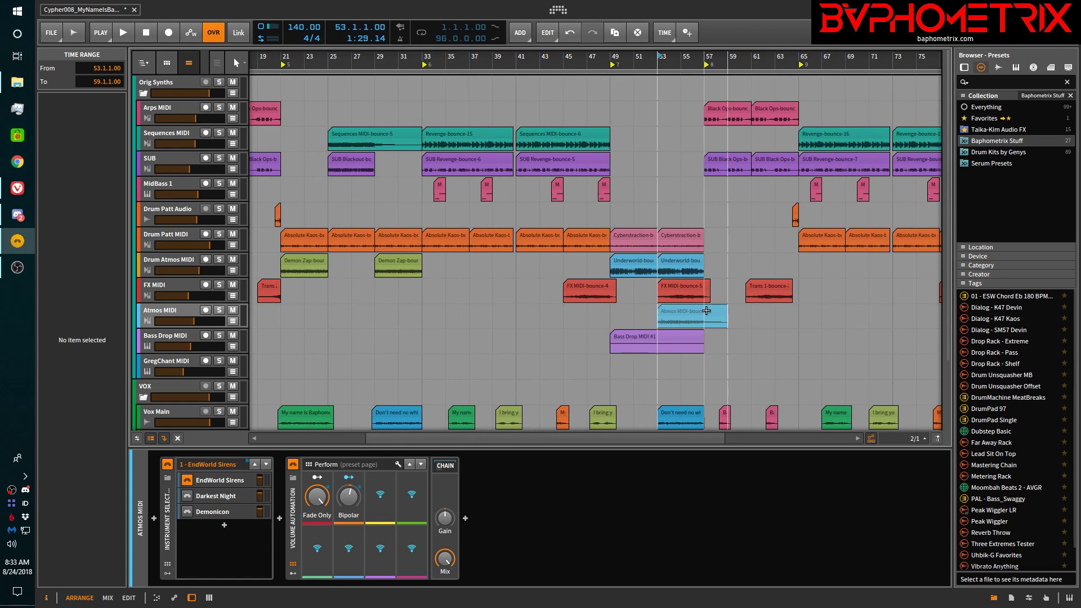
pyautogui.hscroll(8, 706, 311)
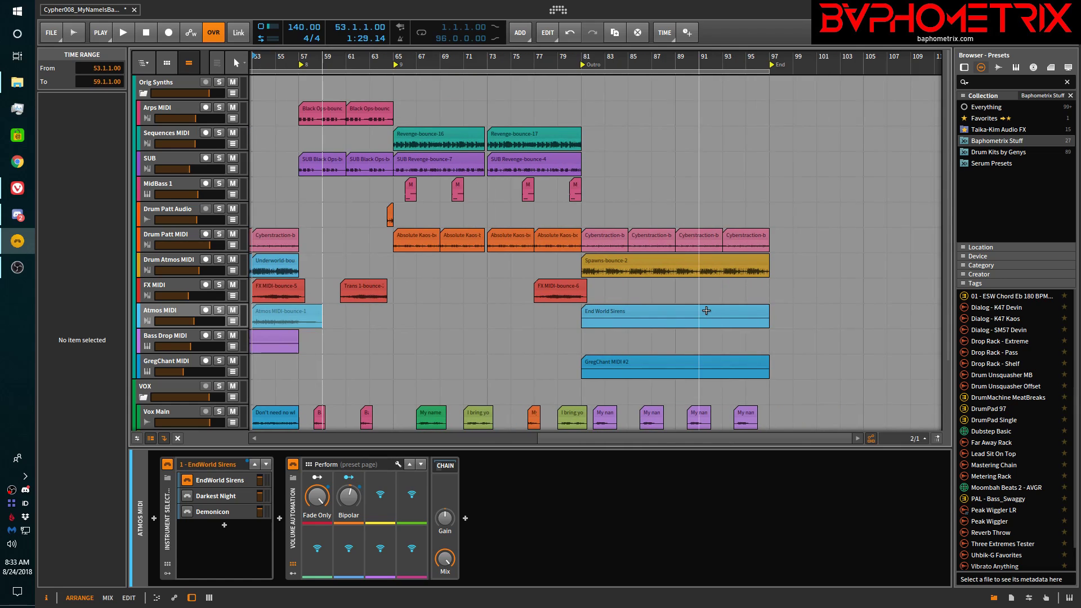
pyautogui.click(692, 311)
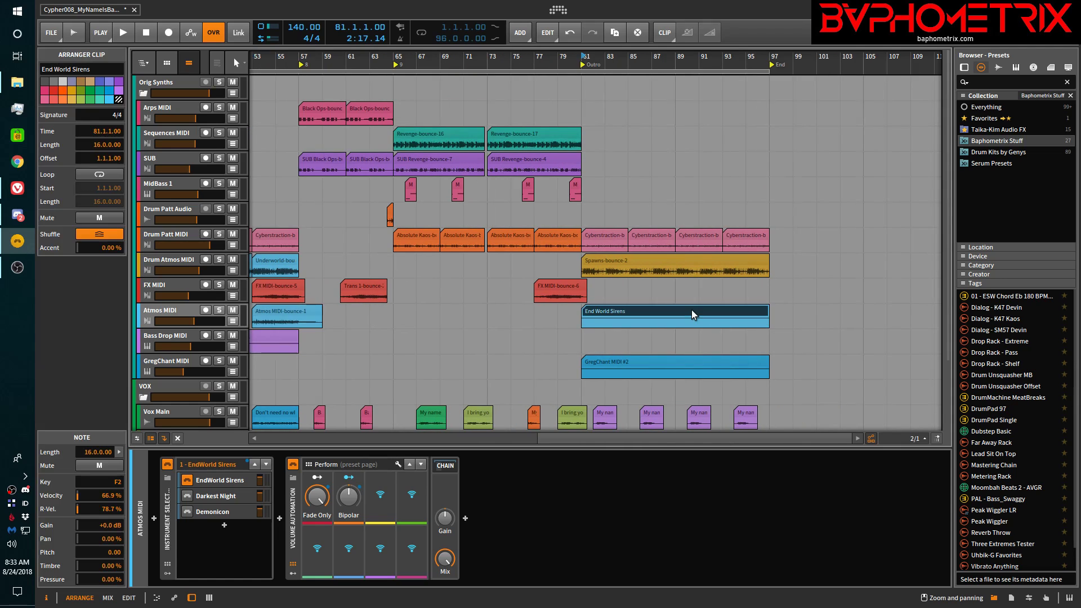
pyautogui.rightClick(692, 312)
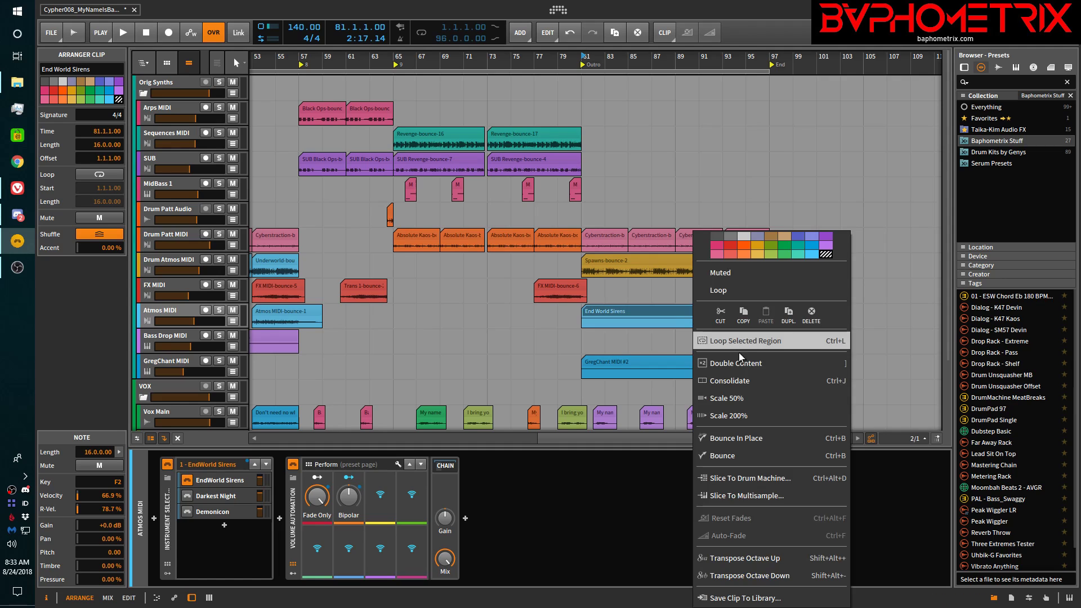
pyautogui.click(739, 438)
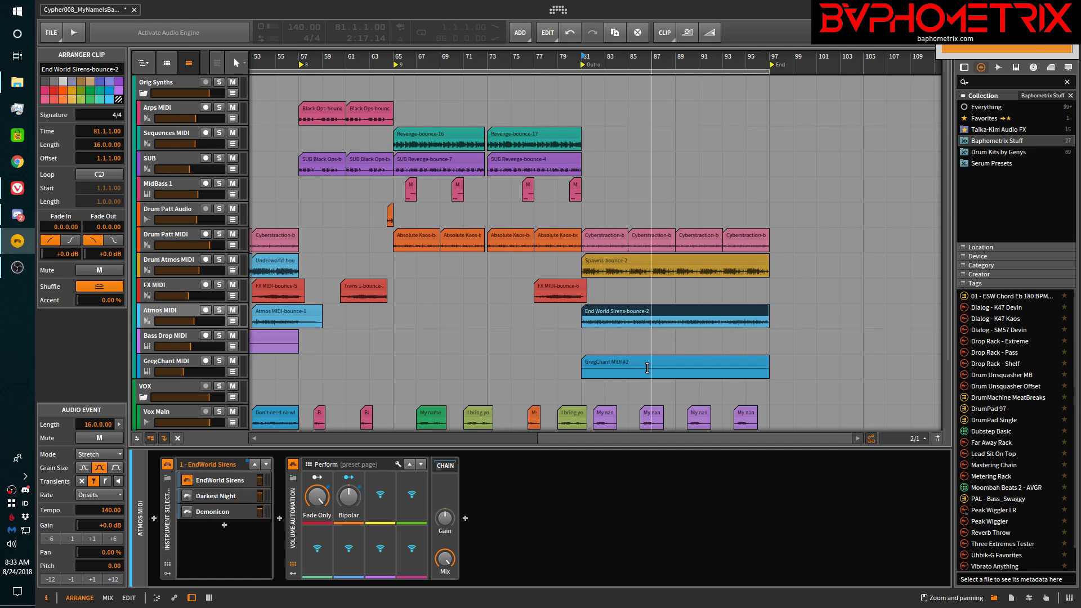
# Delete the Instrument Selector device from the Atmos MIDI track and show the track's automation lanes
pyautogui.press('z')
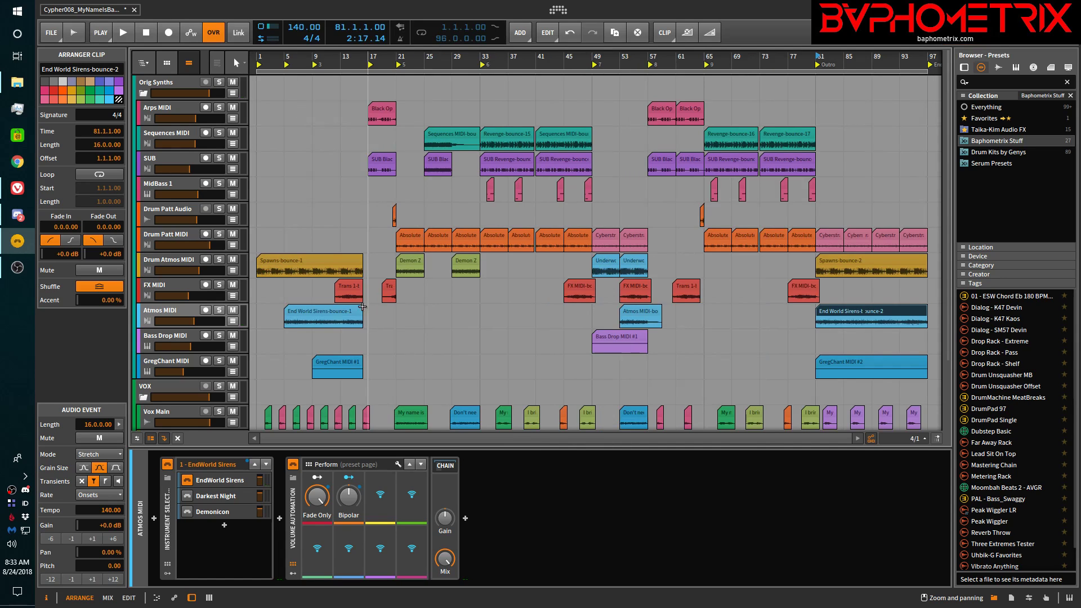
pyautogui.click(169, 311)
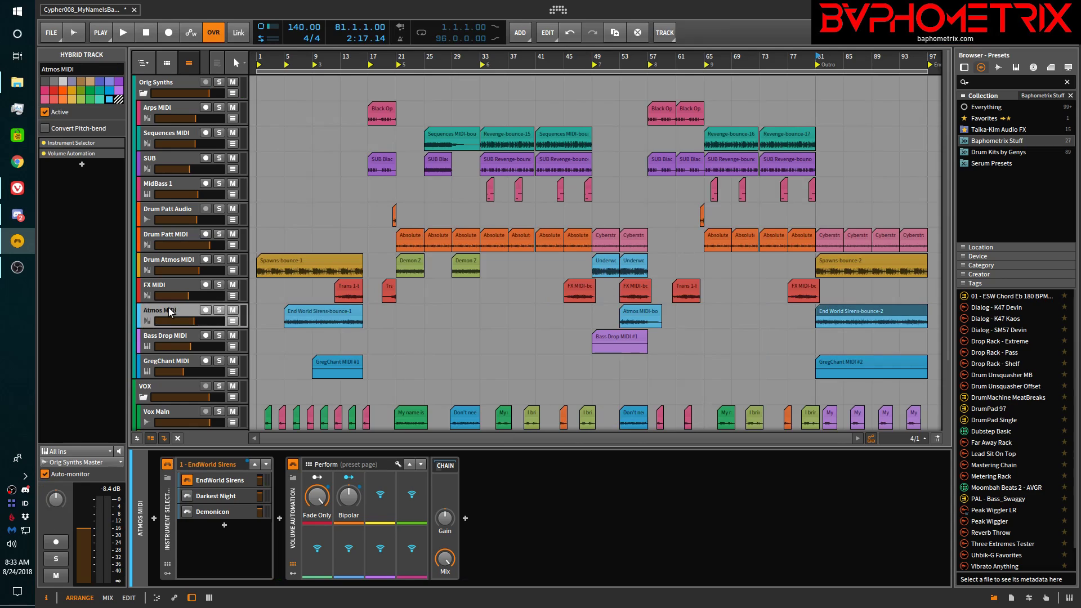
pyautogui.click(169, 522)
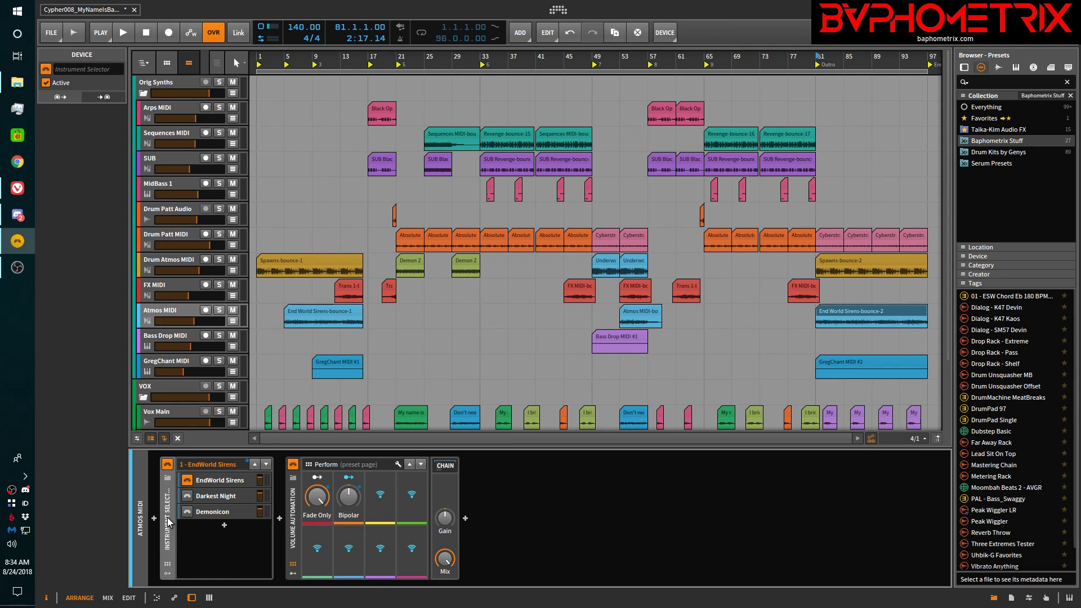
pyautogui.press('Delete')
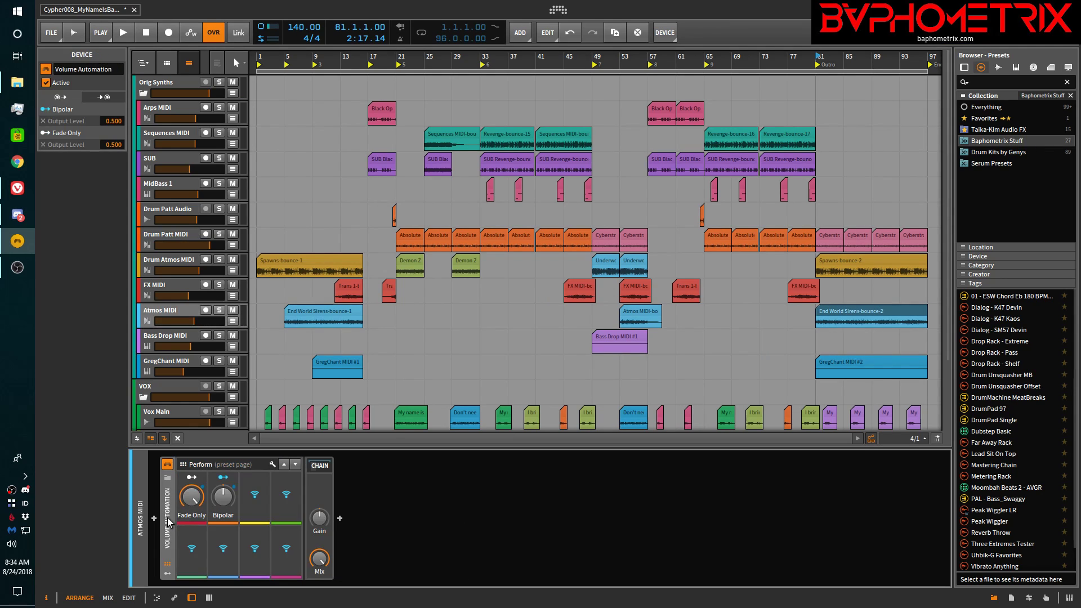
pyautogui.click(232, 321)
pyautogui.scroll(-2, 389, 366)
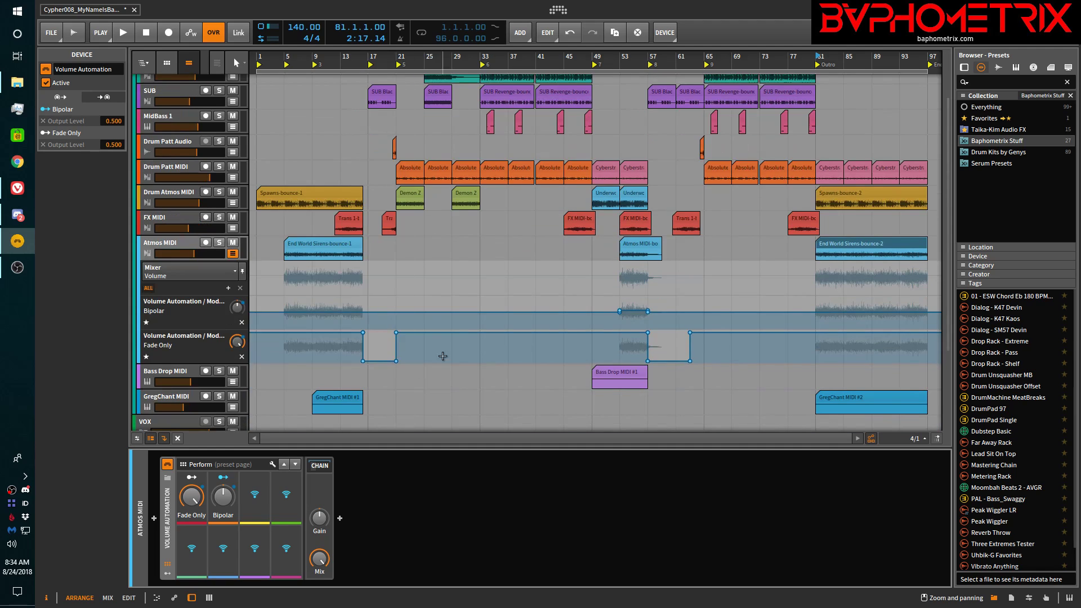
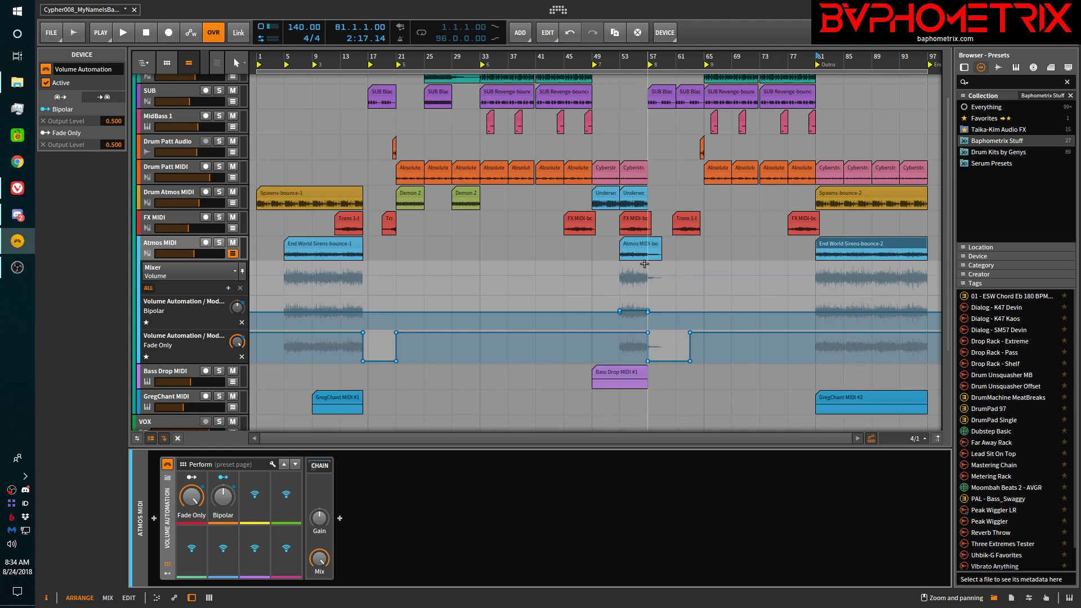
# Hide the Atmos MIDI automation lanes and bounce the Bass Drop MIDI range from 49.1.1.00 to 61.1.1.00 in place, including the clip's tail
pyautogui.click(233, 253)
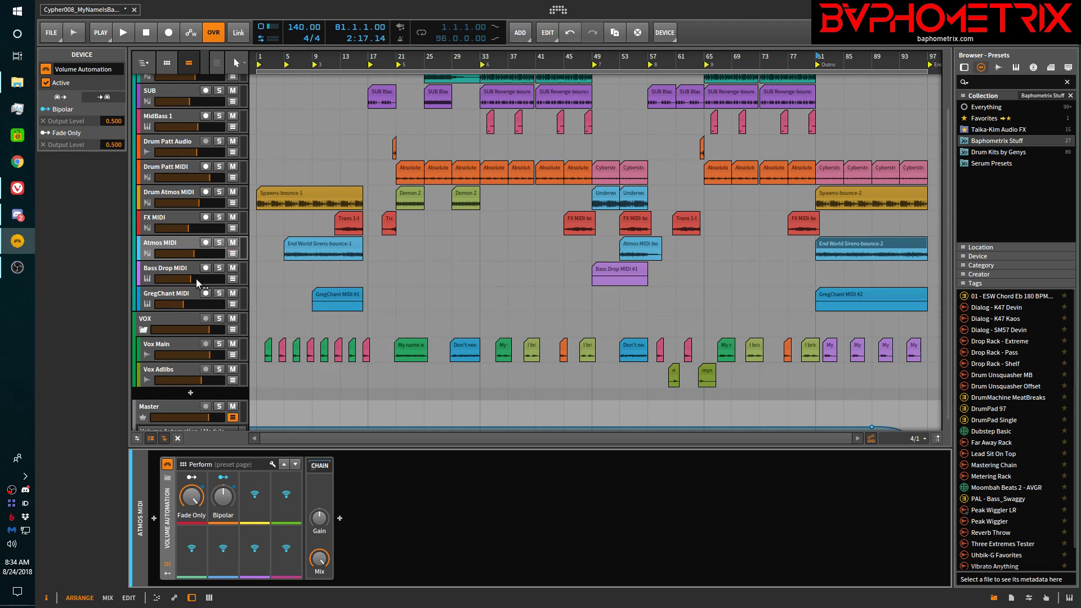
pyautogui.click(179, 272)
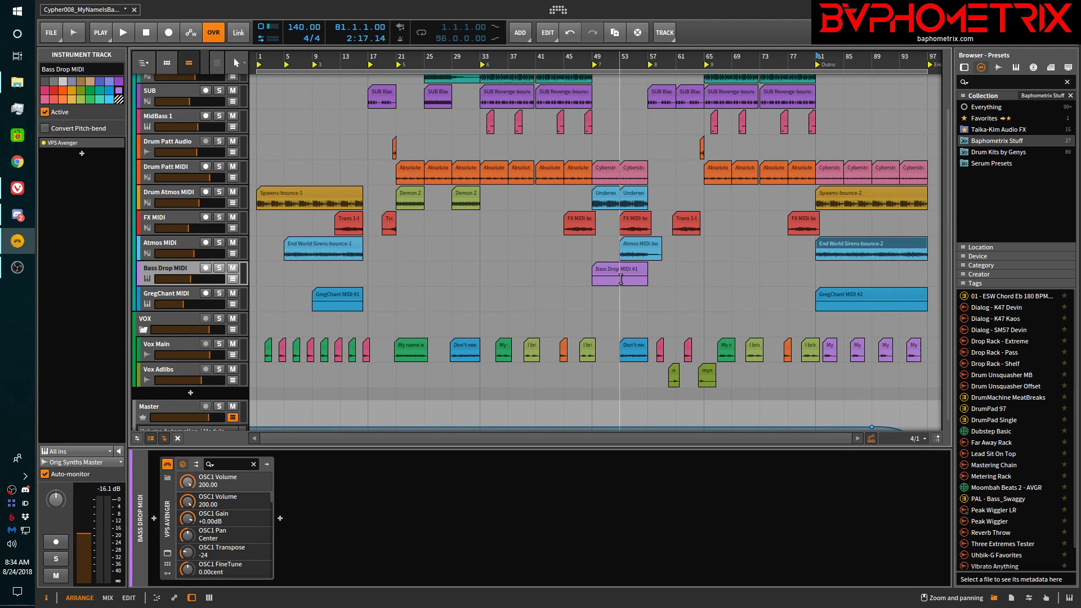
pyautogui.click(592, 276)
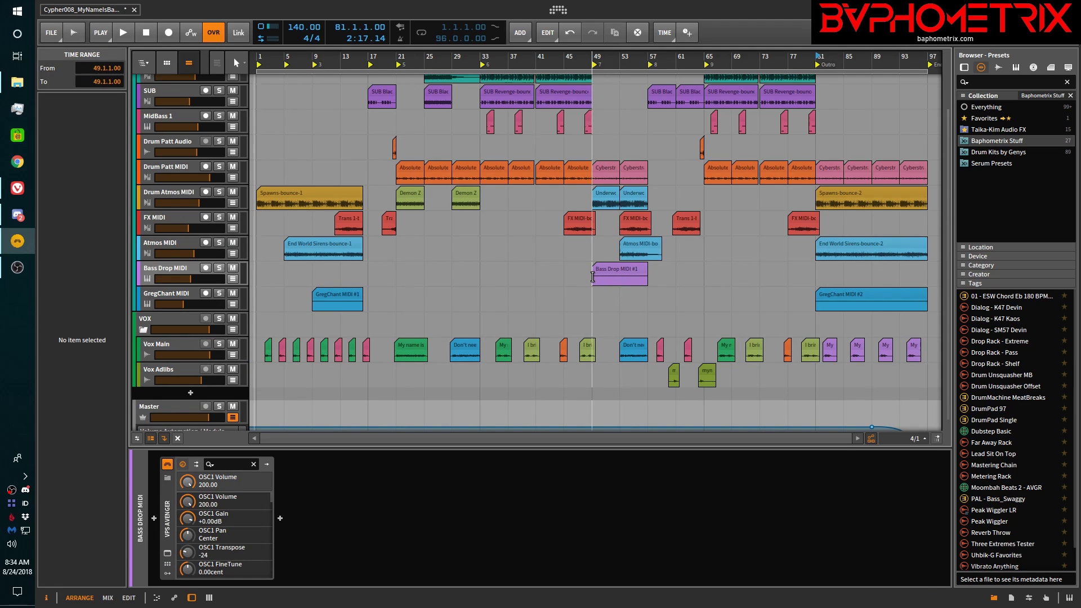
pyautogui.moveTo(592, 277); pyautogui.dragTo(676, 277)
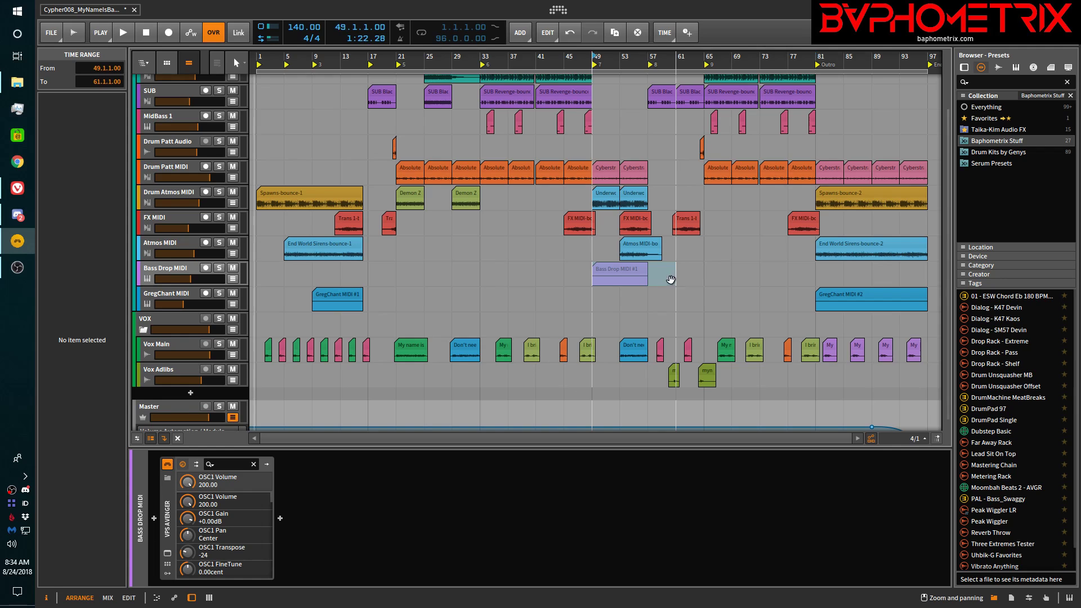
pyautogui.rightClick(634, 273)
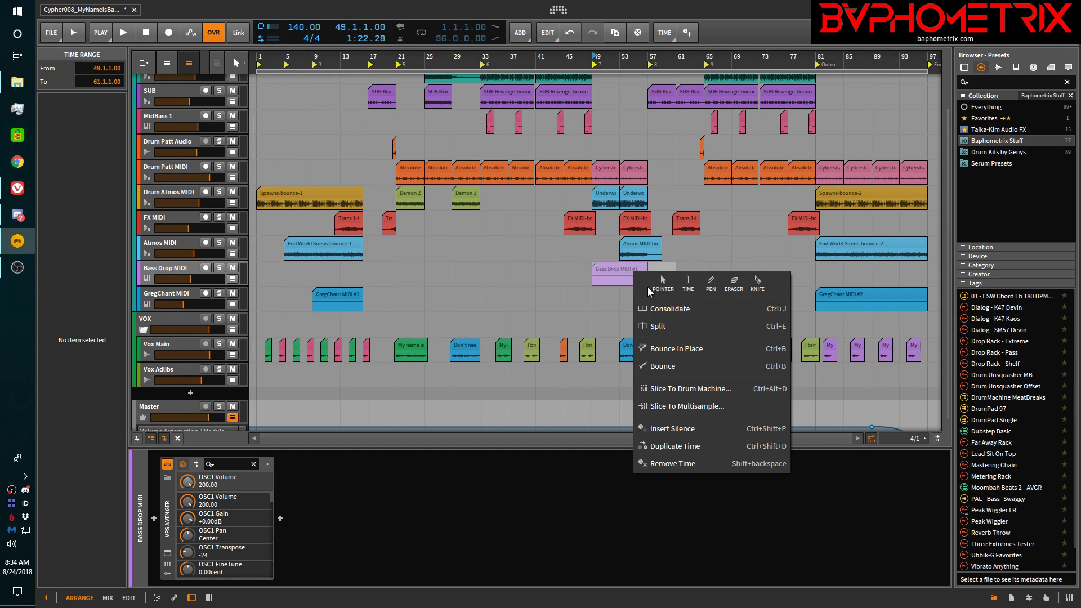
pyautogui.click(673, 349)
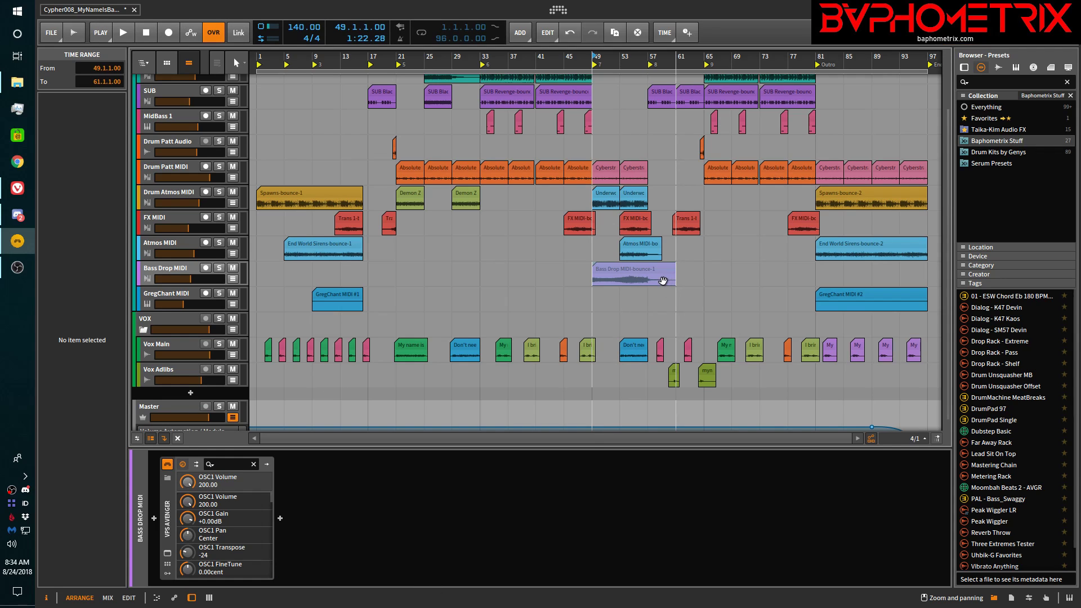
pyautogui.scroll(2, 659, 278)
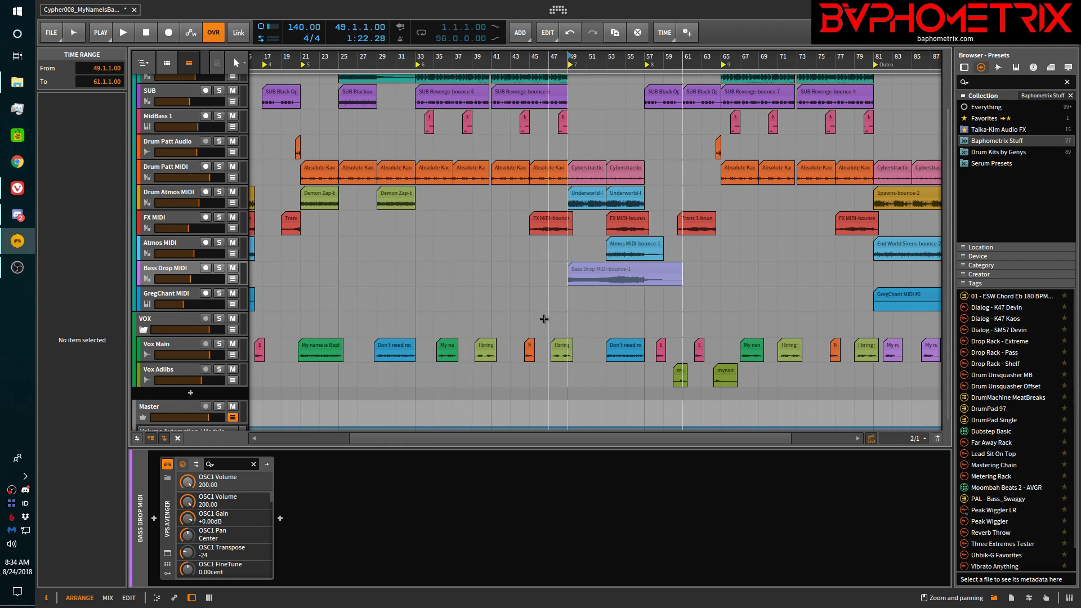
# Delete the VPS Avenger instrument from the Bass Drop MIDI track
pyautogui.click(548, 292)
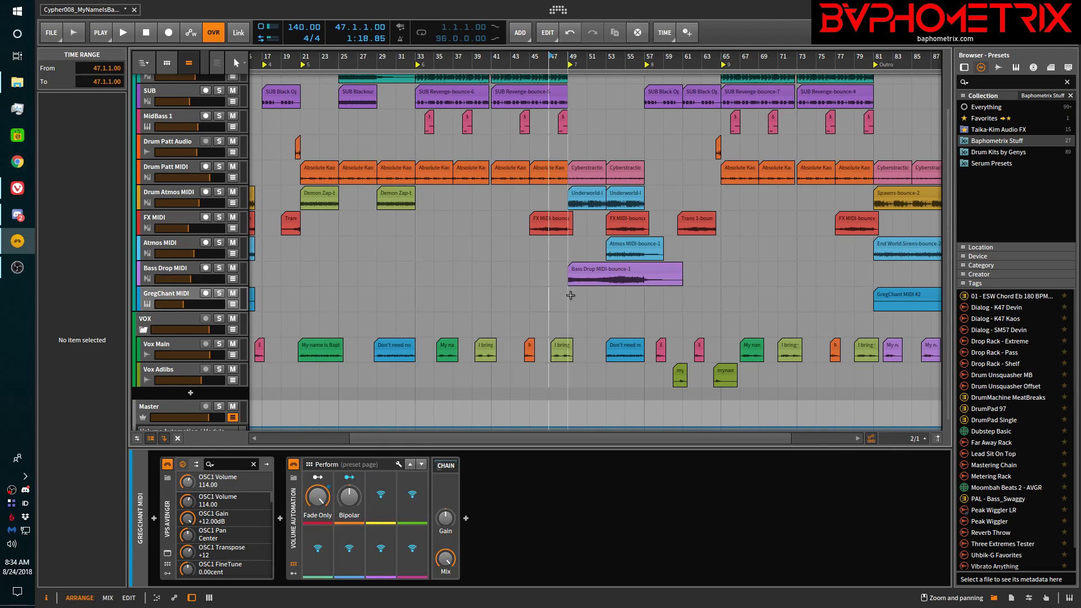
pyautogui.click(167, 523)
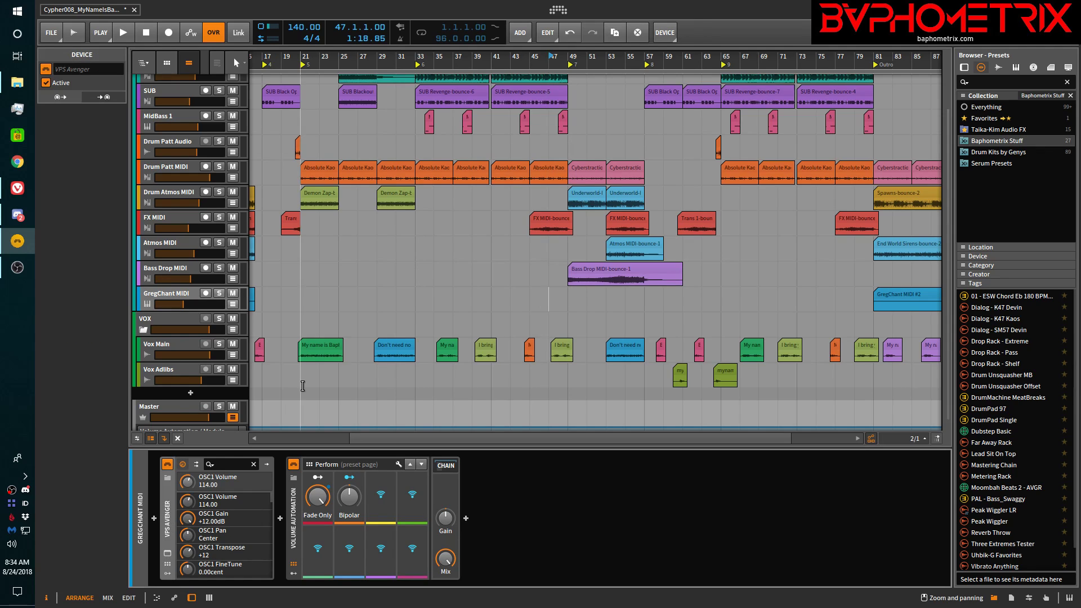
pyautogui.click(181, 269)
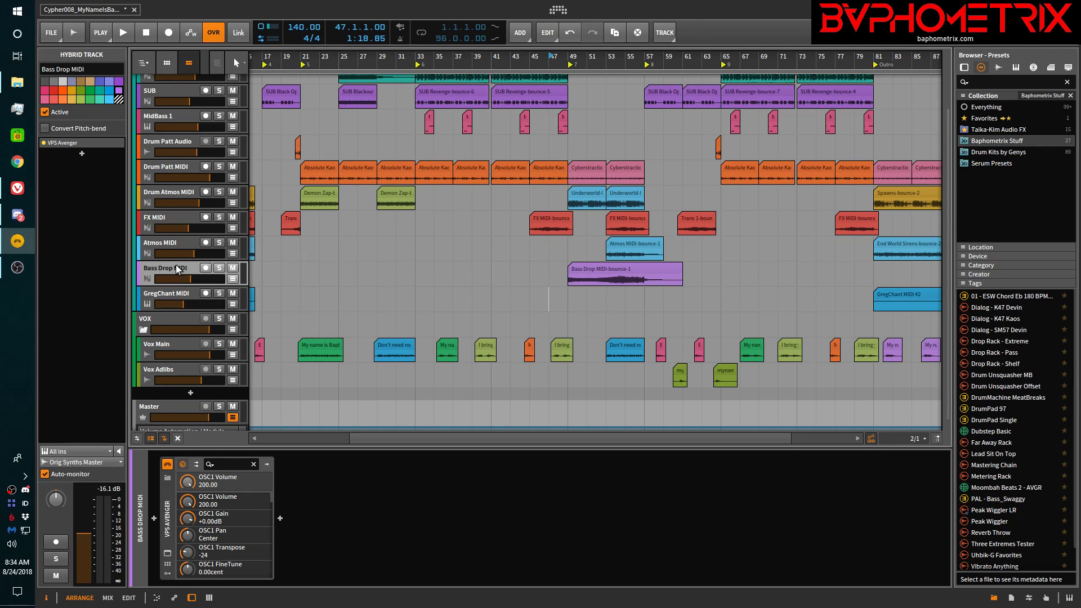
pyautogui.click(172, 513)
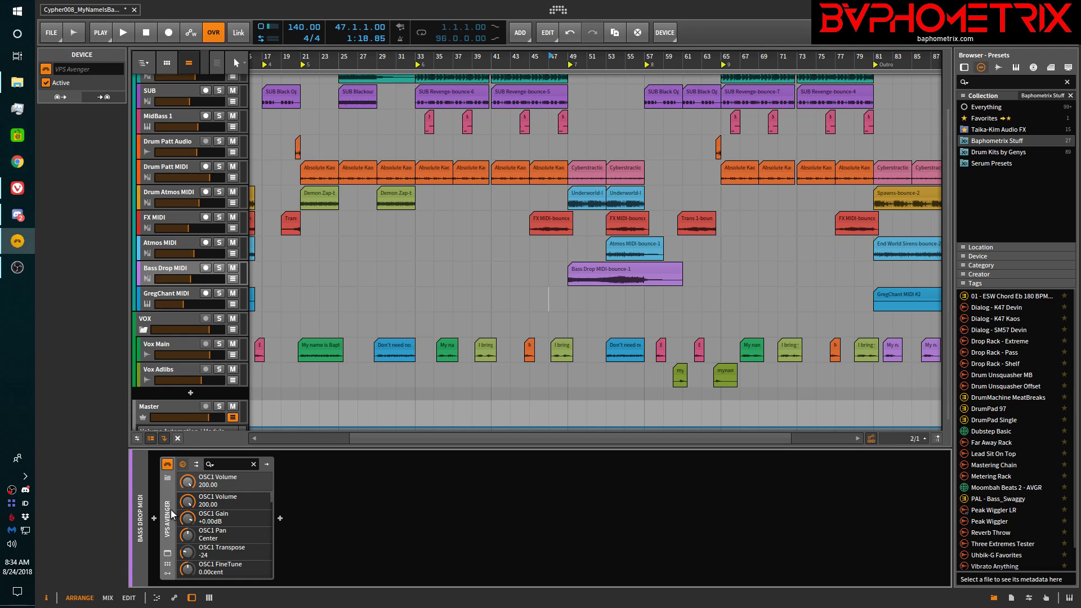
pyautogui.press('Delete')
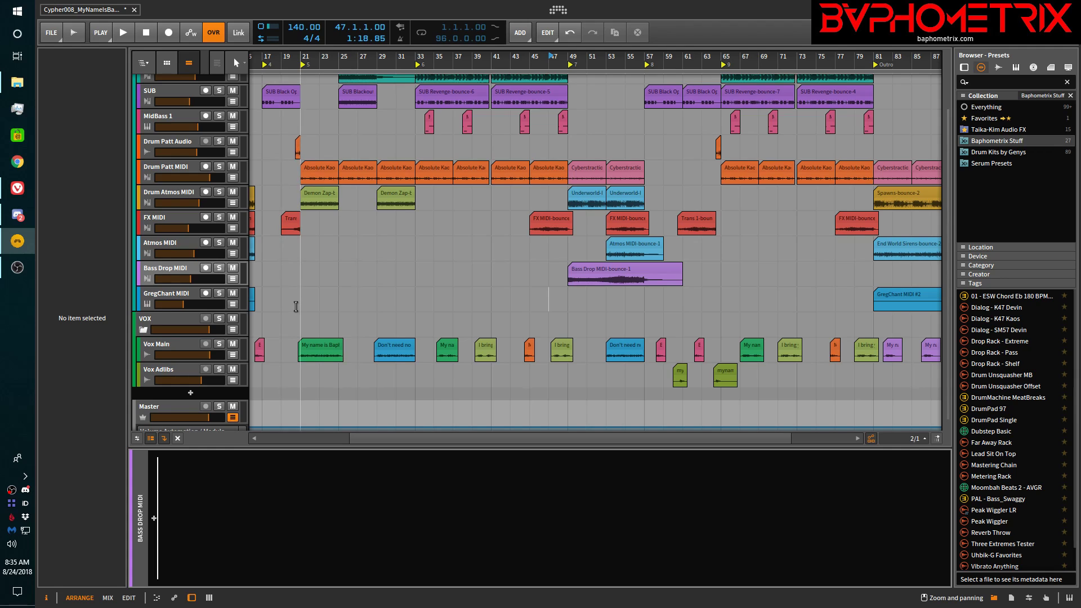
# Bounce the GregChant clip at bar 9 on the GregChant MIDI track in place
pyautogui.click(324, 303)
pyautogui.press('z')
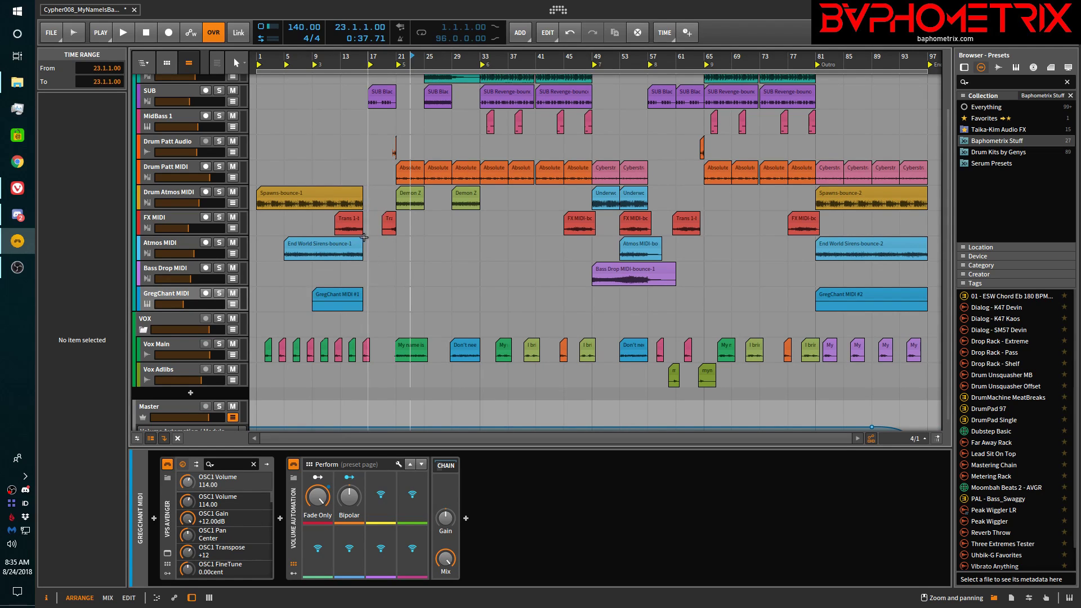
pyautogui.click(328, 293)
pyautogui.rightClick(329, 294)
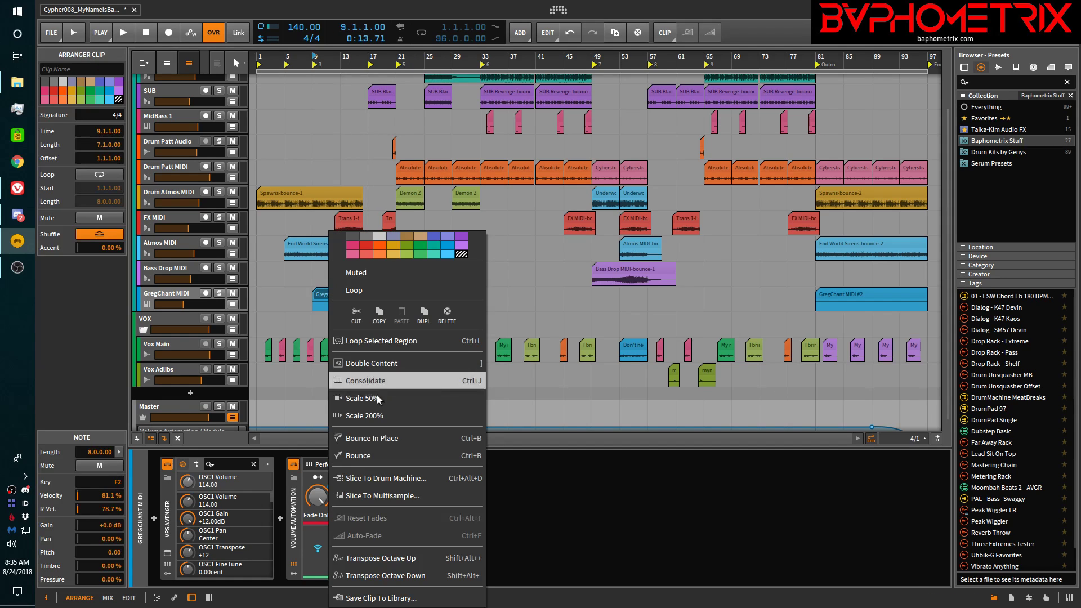
pyautogui.click(376, 438)
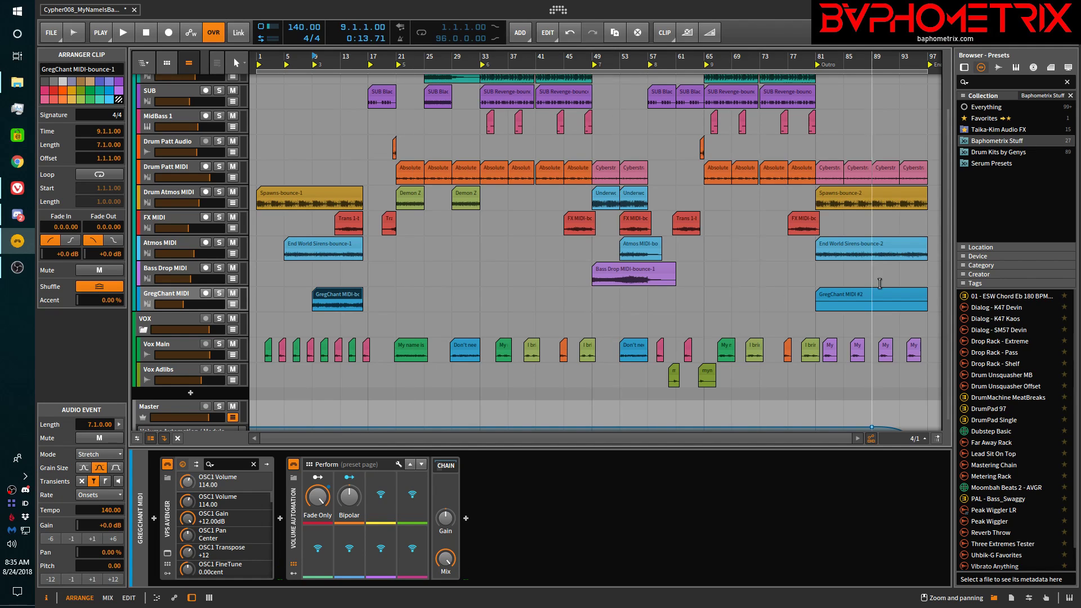
# Bounce the GregChant clip at bar 81 in the outro of the GregChant MIDI track in place
pyautogui.scroll(-1, 888, 288)
pyautogui.scroll(1, 888, 287)
pyautogui.hscroll(3, 888, 289)
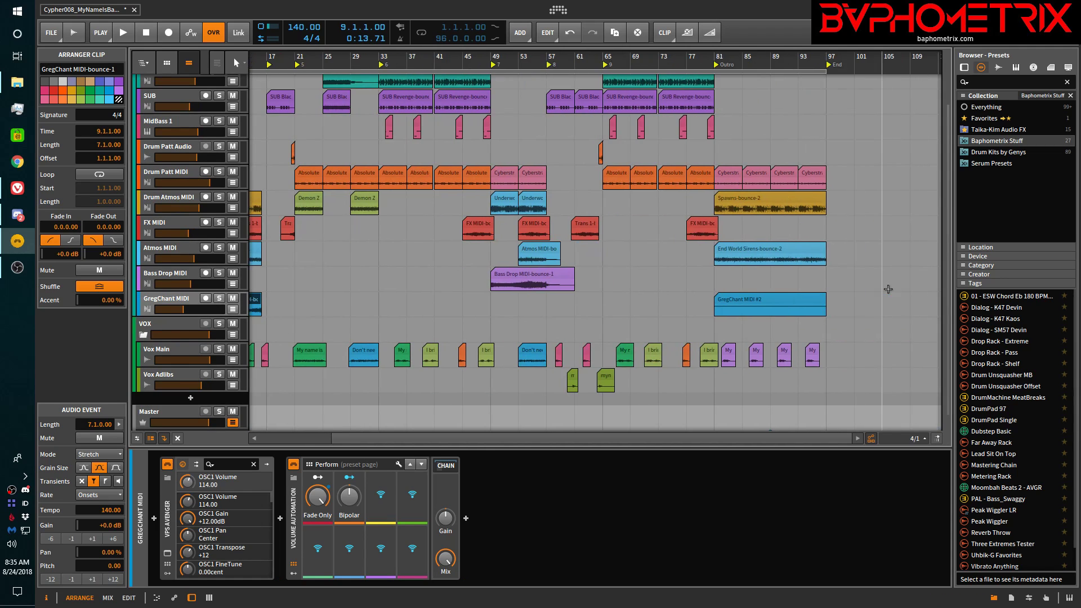
pyautogui.click(797, 297)
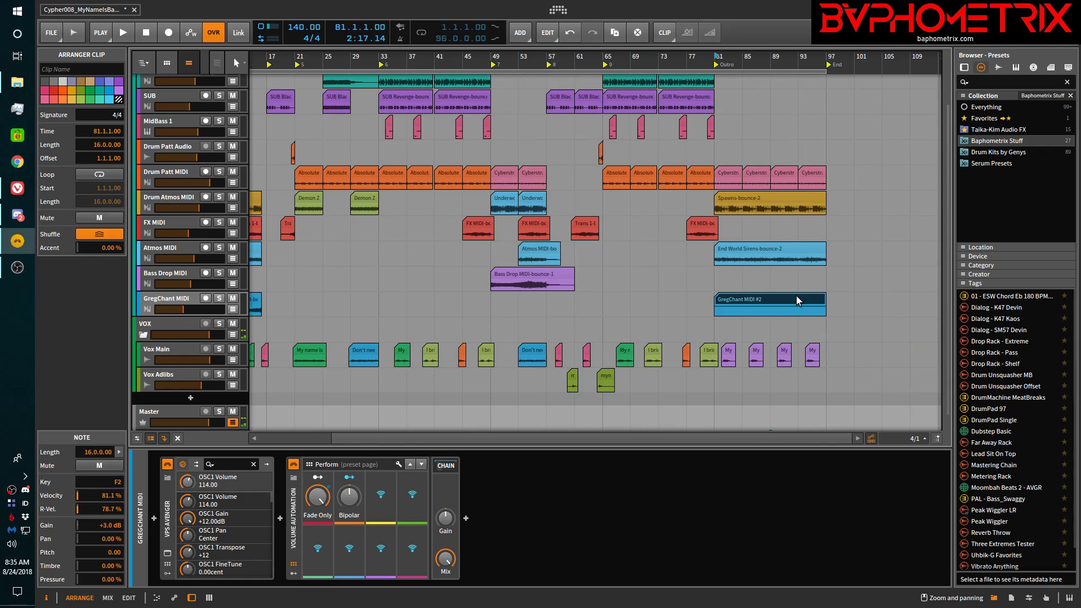
pyautogui.rightClick(796, 296)
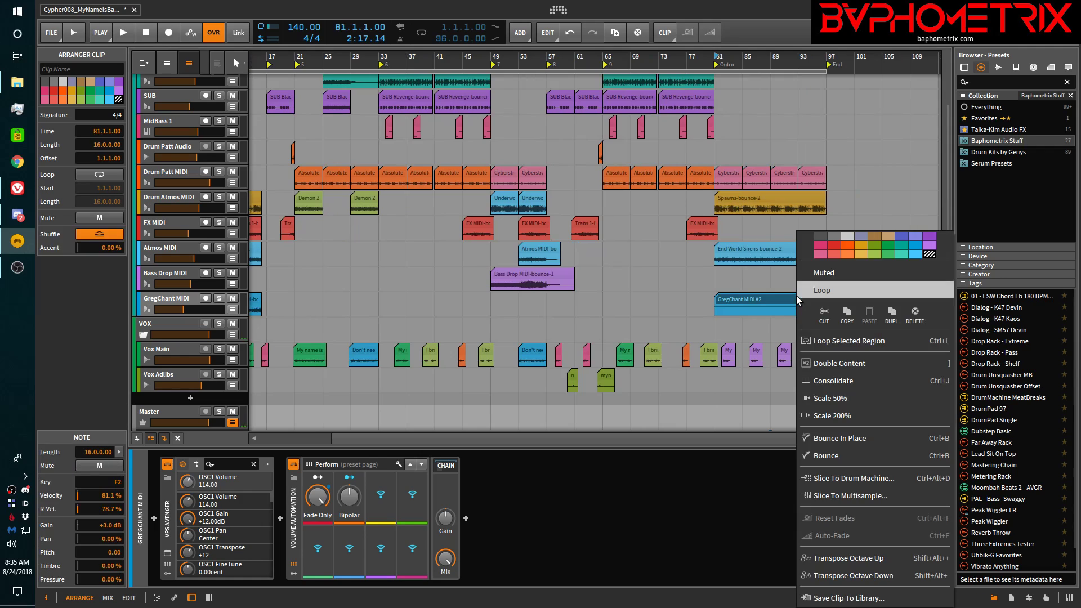
pyautogui.click(840, 438)
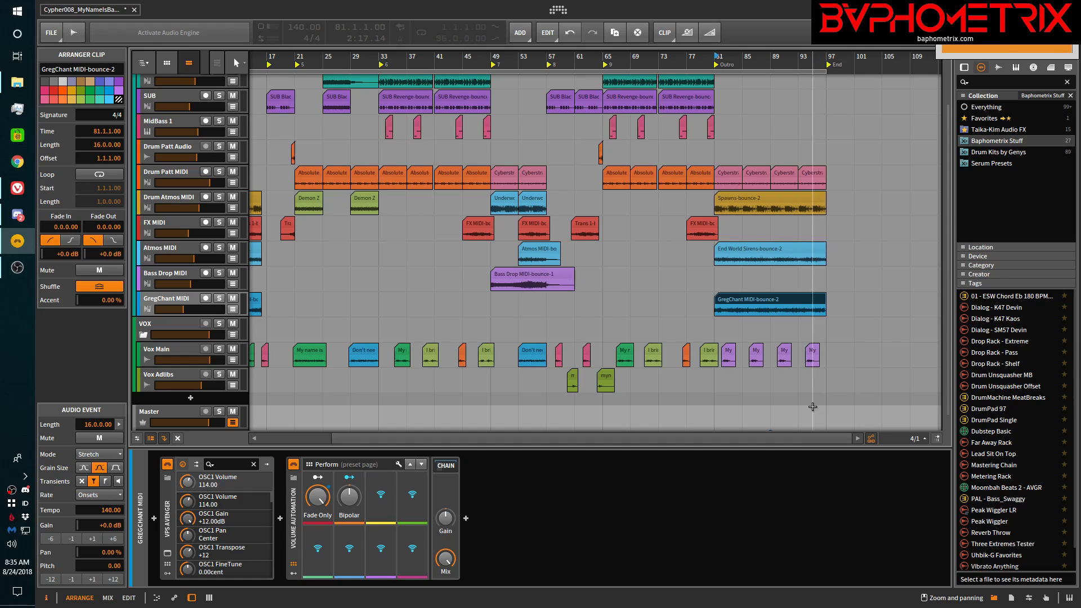
pyautogui.hscroll(-3, 600, 295)
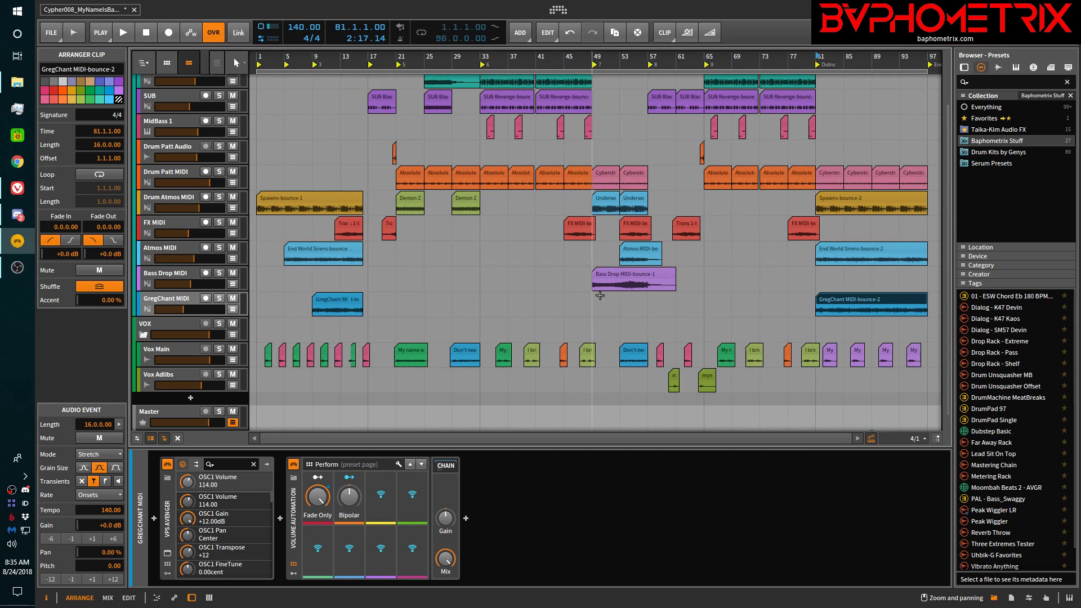
# Delete the VPS Avenger instrument from the GregChant MIDI track and check the track's automation lanes, keeping Volume Automation
pyautogui.click(170, 299)
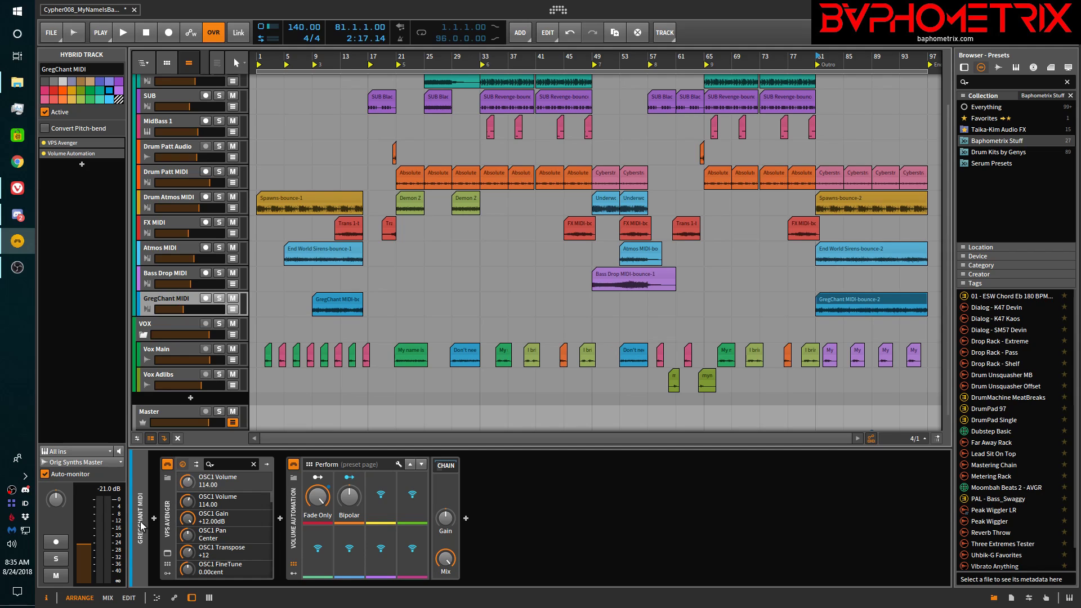
pyautogui.click(167, 517)
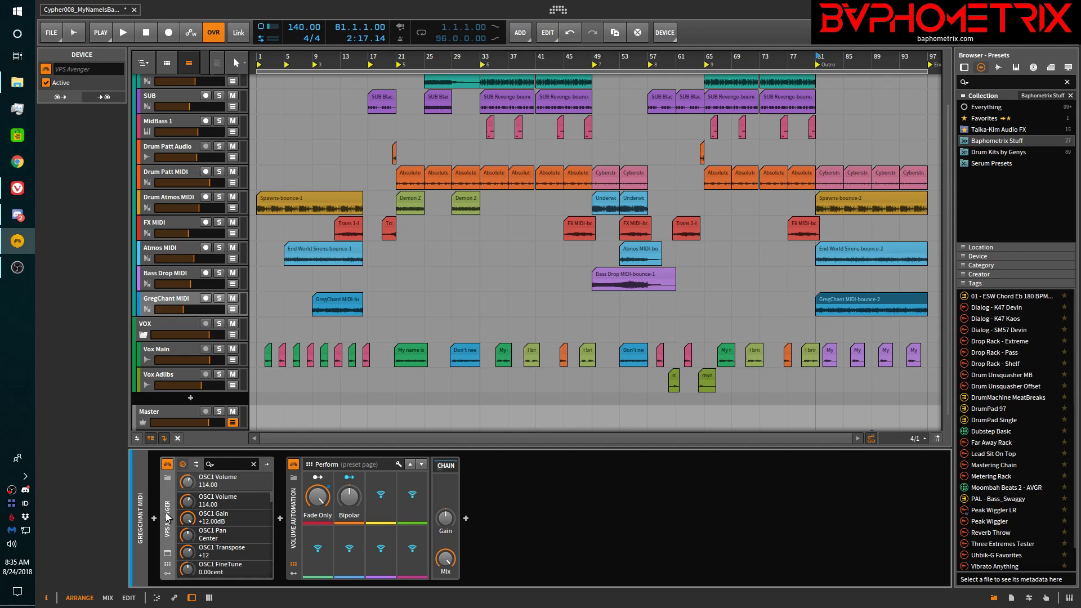
pyautogui.press('Delete')
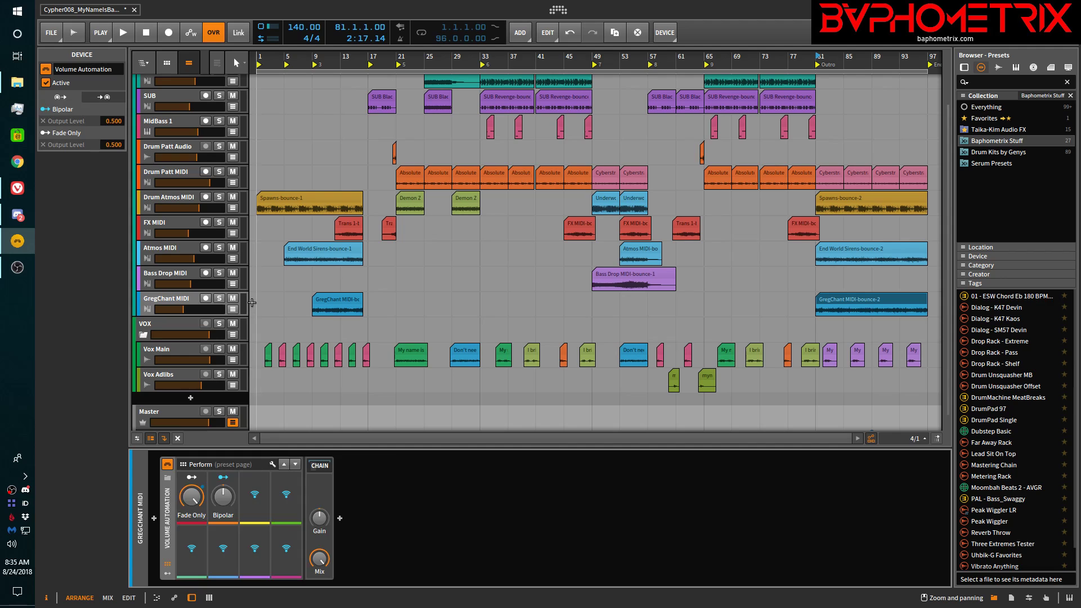
pyautogui.click(232, 310)
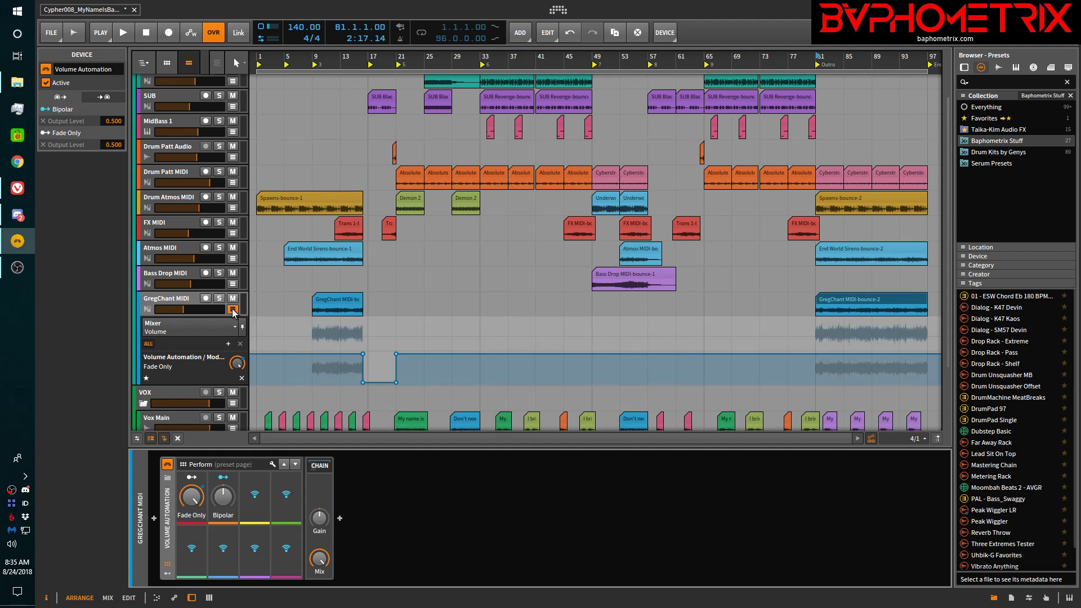
pyautogui.click(232, 310)
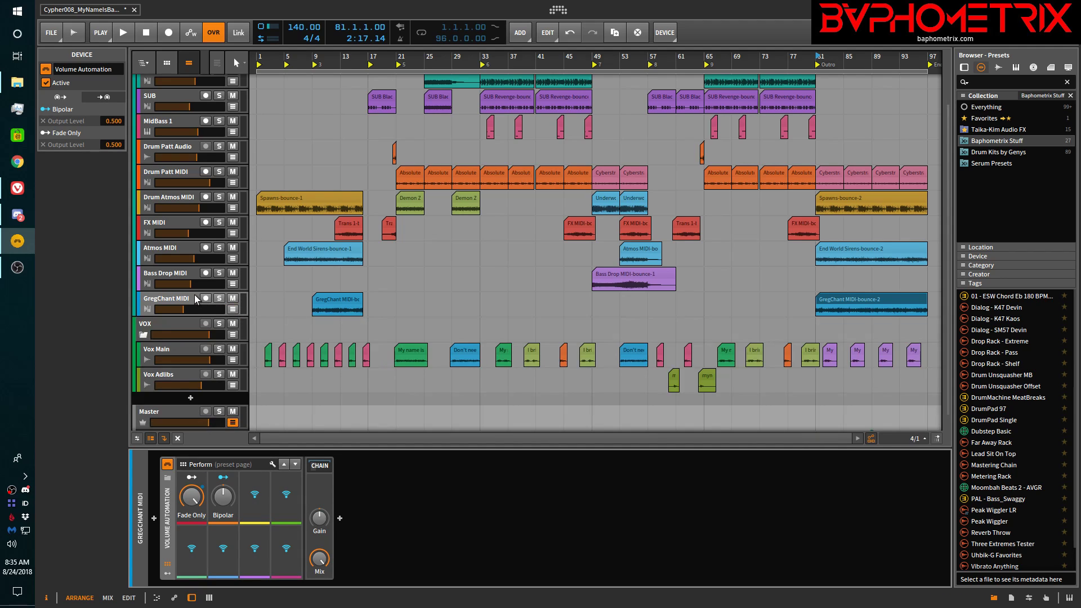
# Close the project and reopen Cypher008_MyNameIsBaphometrix_4A_140_DETAIL_v1 from the recent projects
pyautogui.scroll(2, 399, 282)
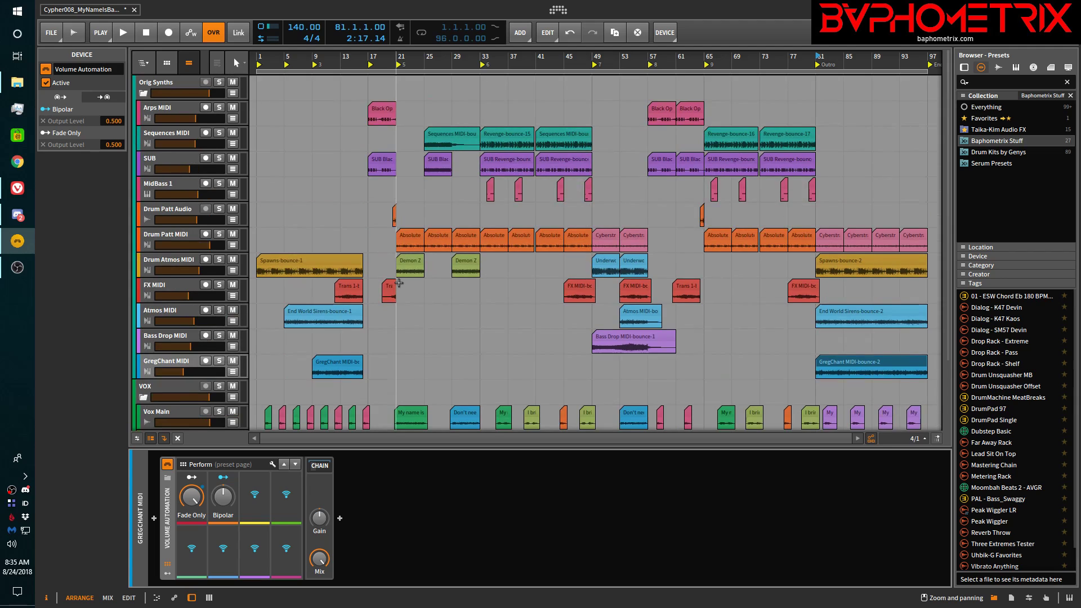
pyautogui.click(132, 8)
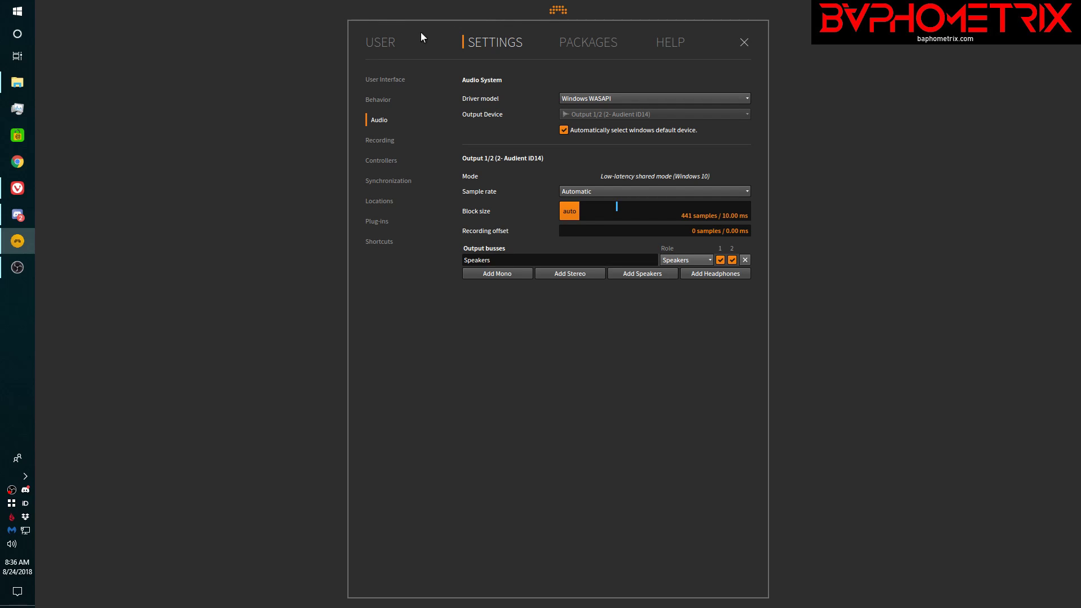
pyautogui.click(386, 44)
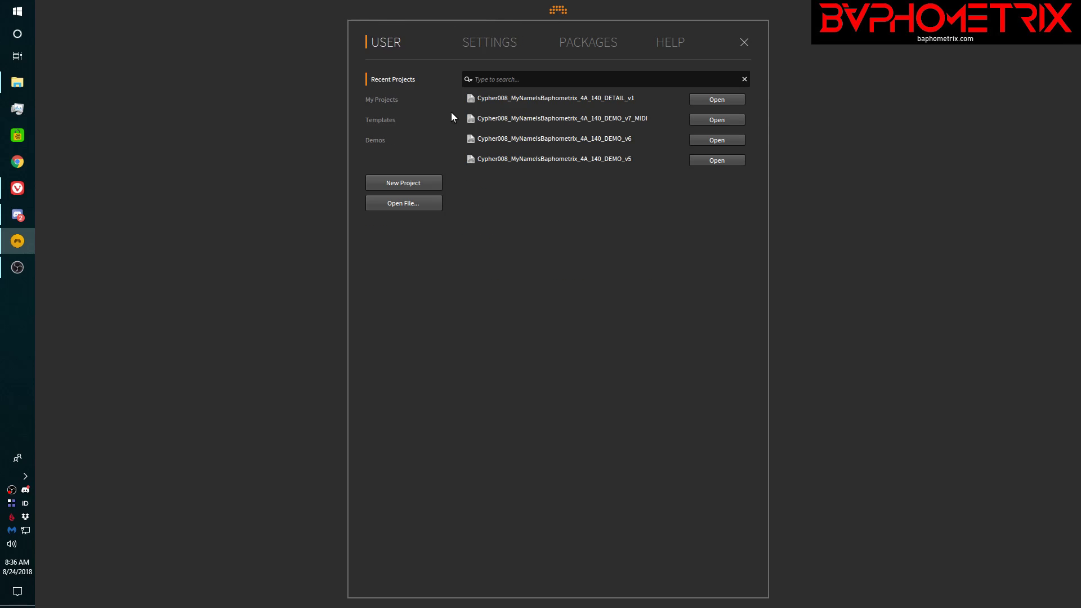
pyautogui.click(720, 101)
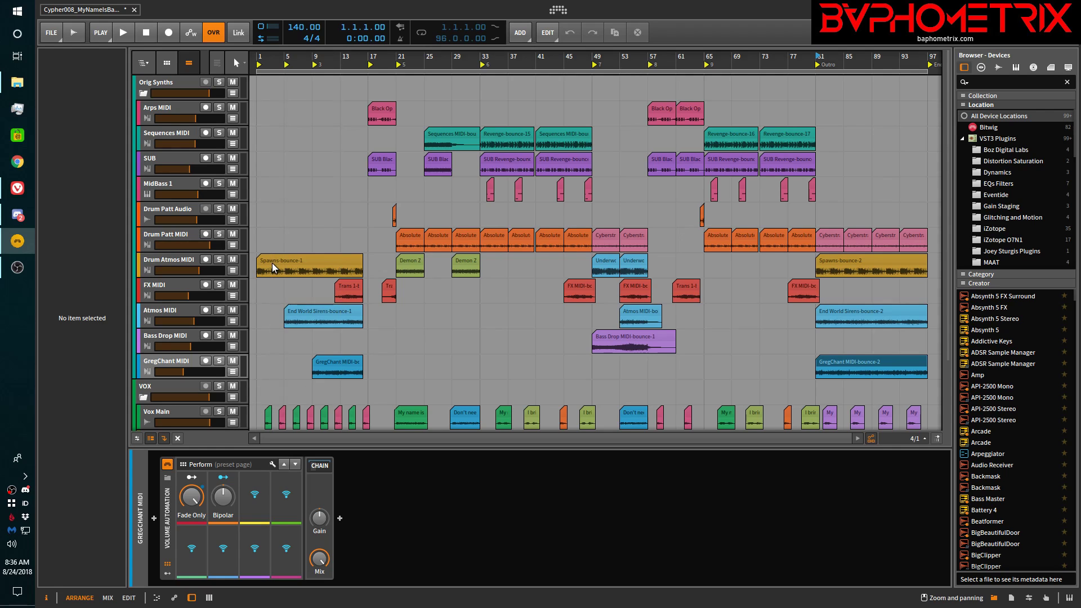
# Check the MidBass 1 track's devices, play the arrangement from 13.1.1.00, and stop playback around bar 31
pyautogui.click(185, 184)
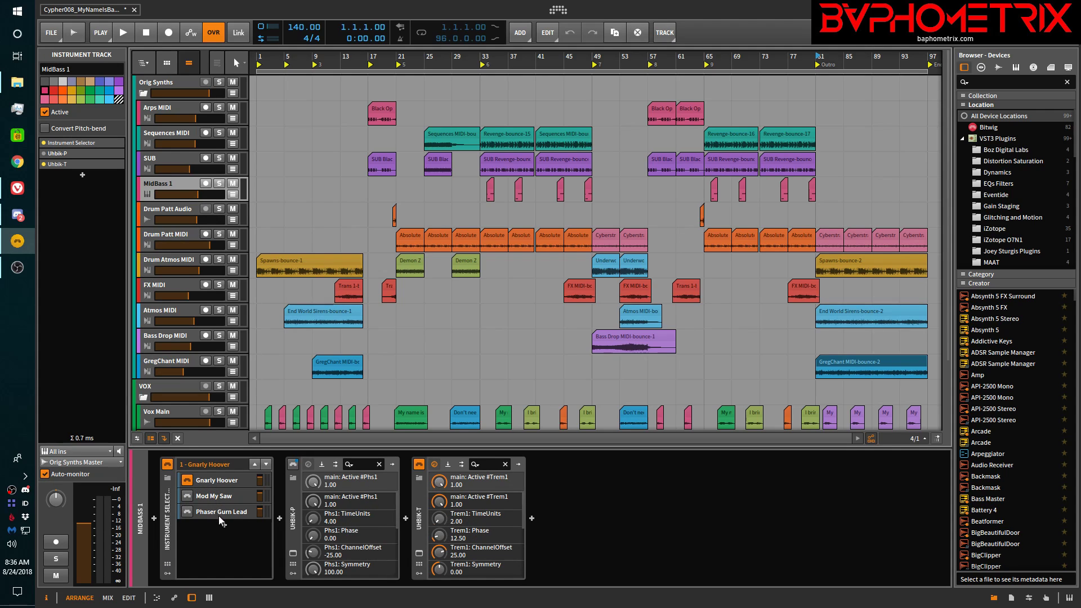
pyautogui.click(374, 226)
pyautogui.click(342, 267)
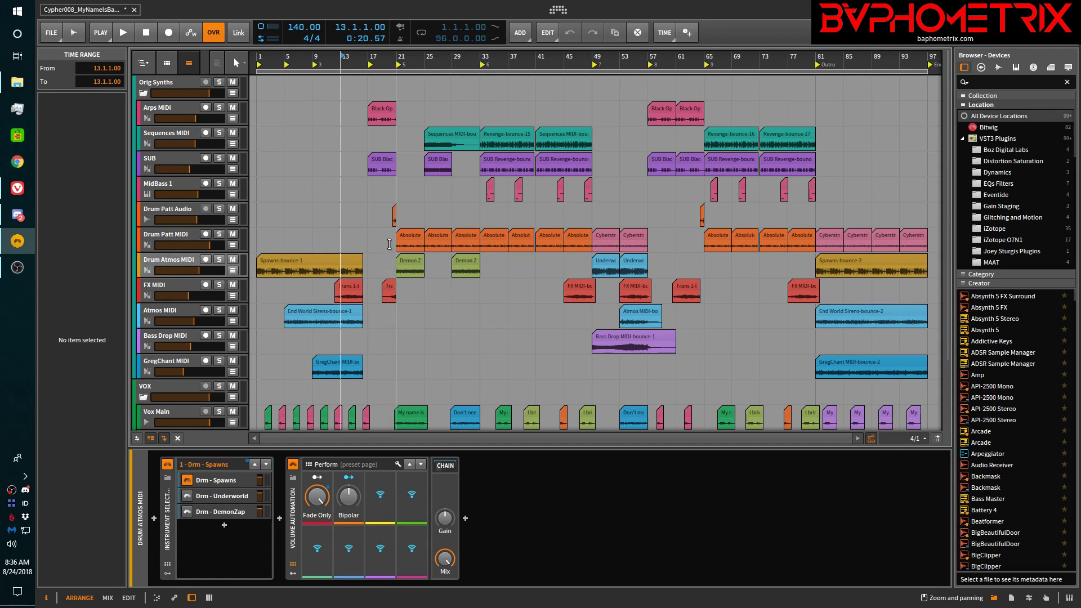
pyautogui.press('space')
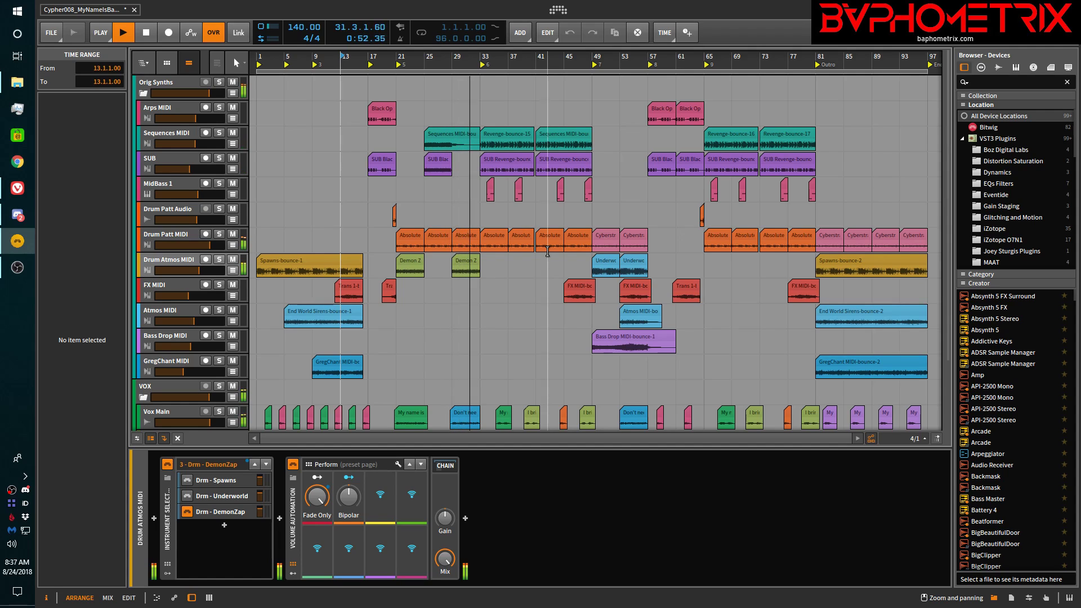
pyautogui.press('space')
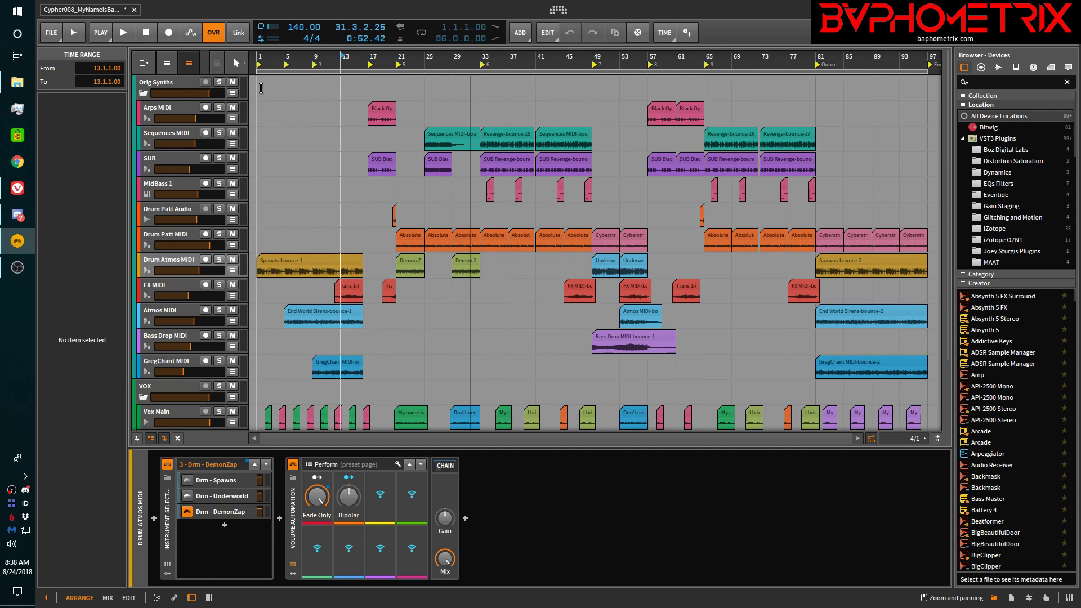
pyautogui.click(52, 33)
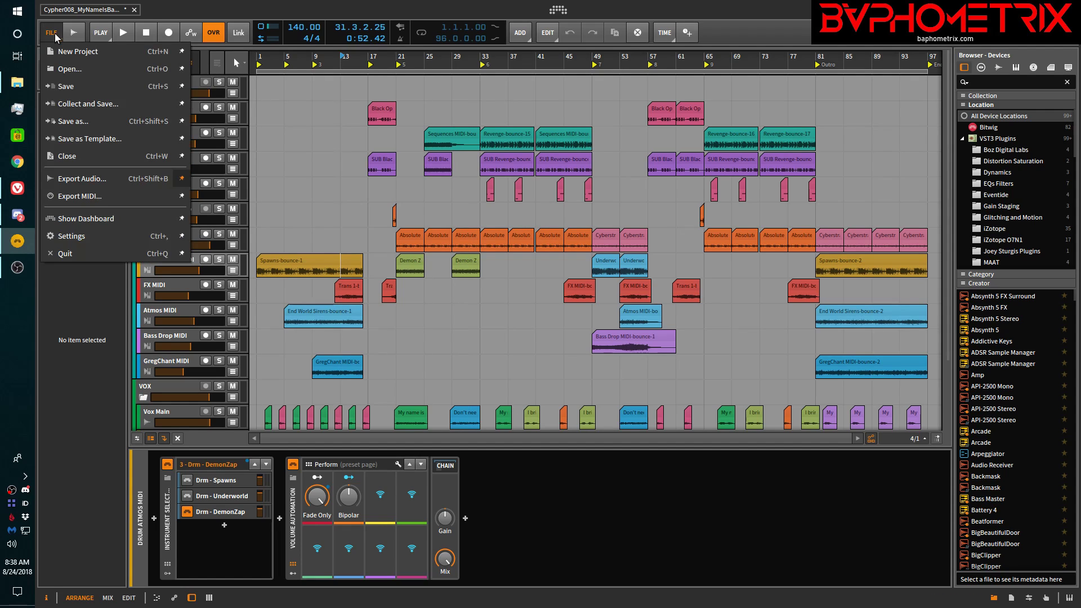
pyautogui.click(559, 10)
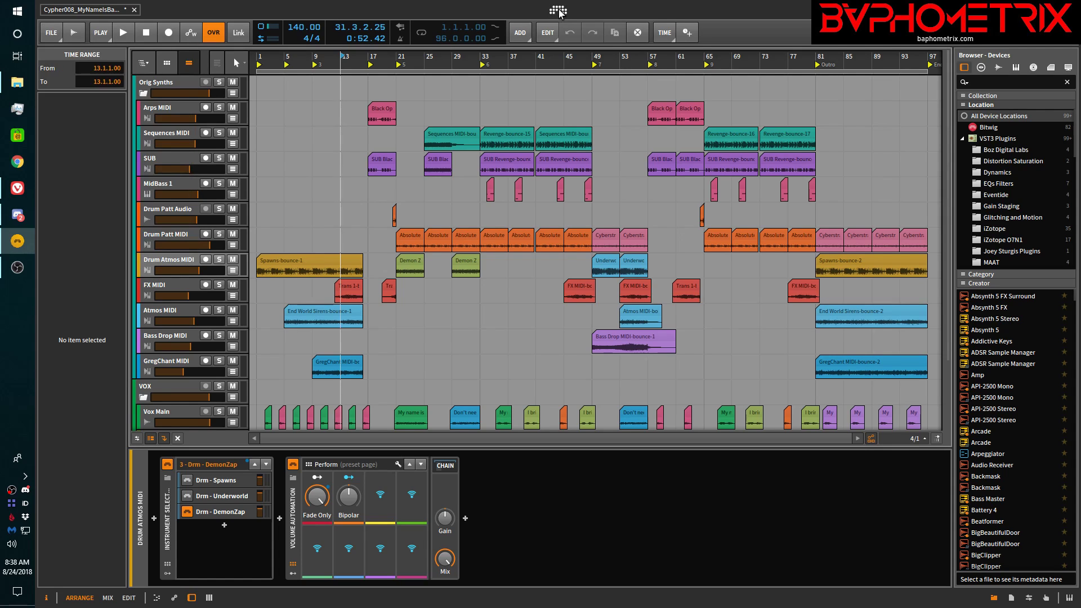
# Open Cypher008_MyNameIsBaphometrix_4A_140_DEMO_v7_MIDI from the recent projects alongside the current one, and return to the DETAIL_v1 project
pyautogui.click(559, 10)
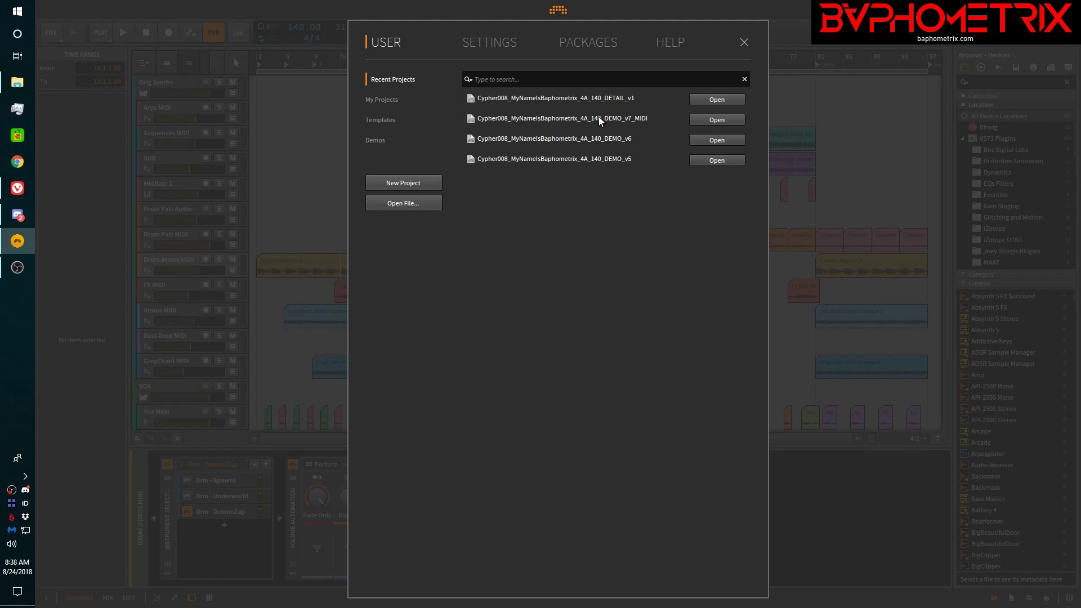
pyautogui.click(701, 122)
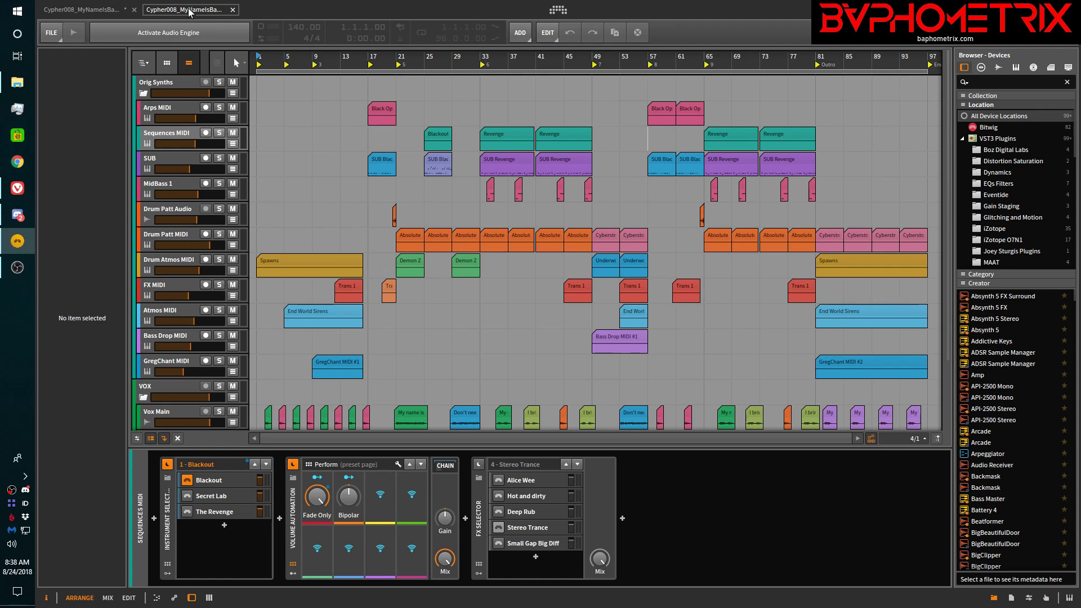
pyautogui.click(94, 13)
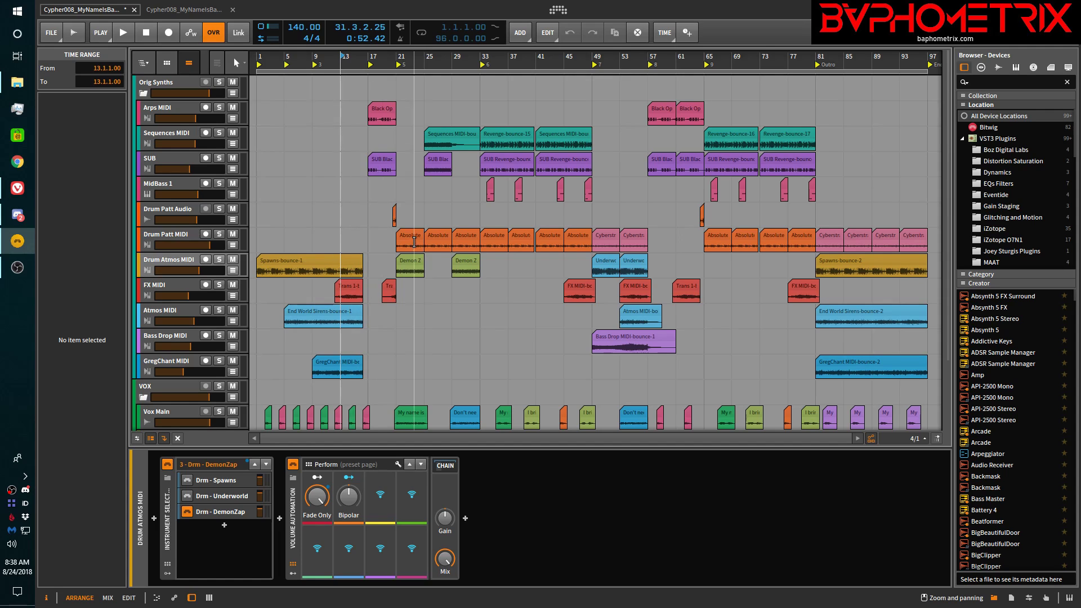
# Play the arrangement from the first Drum Patt MIDI clip at bar 21 and stop after about two bars
pyautogui.click(412, 239)
pyautogui.press('space')
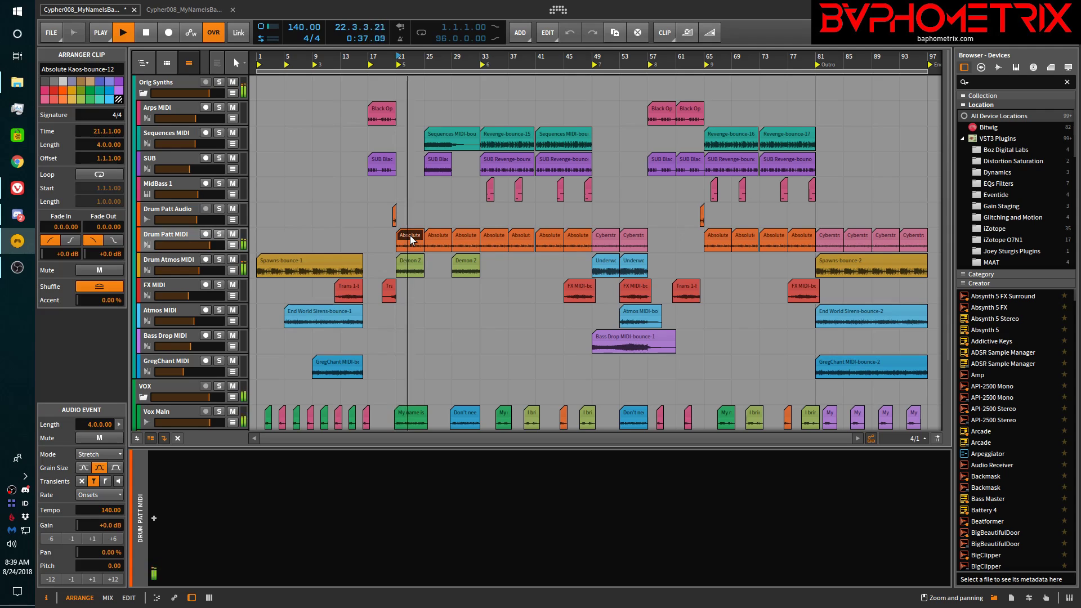
pyautogui.press('space')
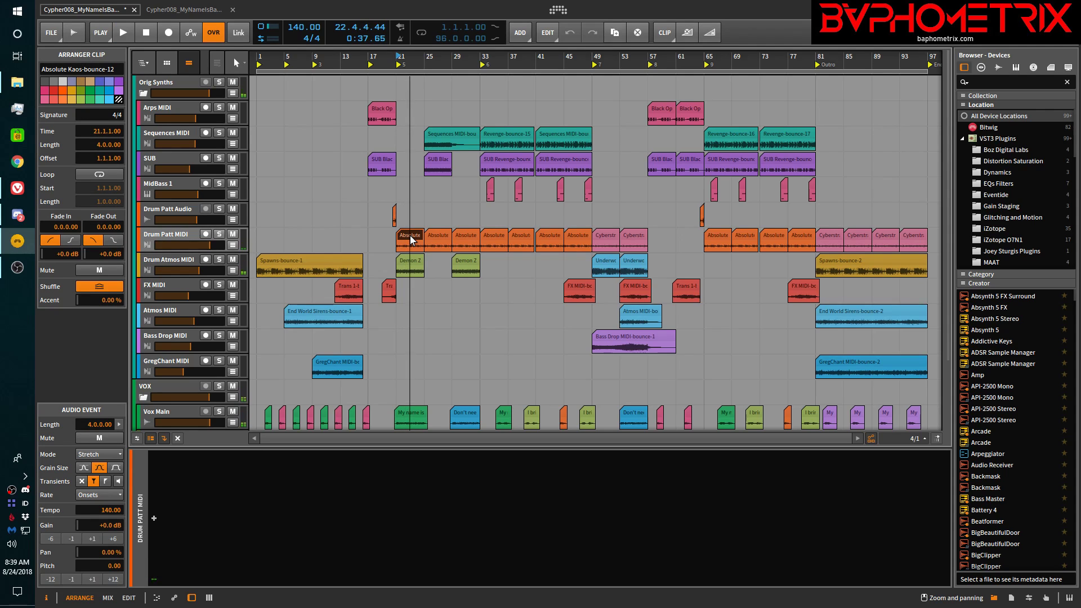
# Copy the original SUB MIDI track from the DEMO_v7_MIDI project into the DETAIL_v1 project below its bounced SUB track, and delete the copy
pyautogui.click(202, 10)
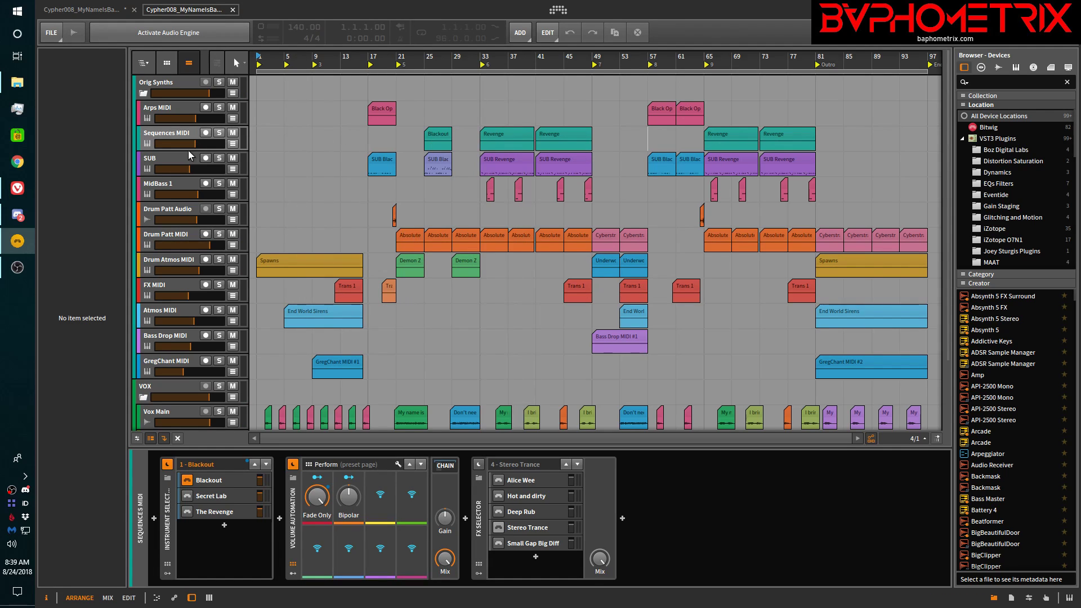
pyautogui.click(177, 157)
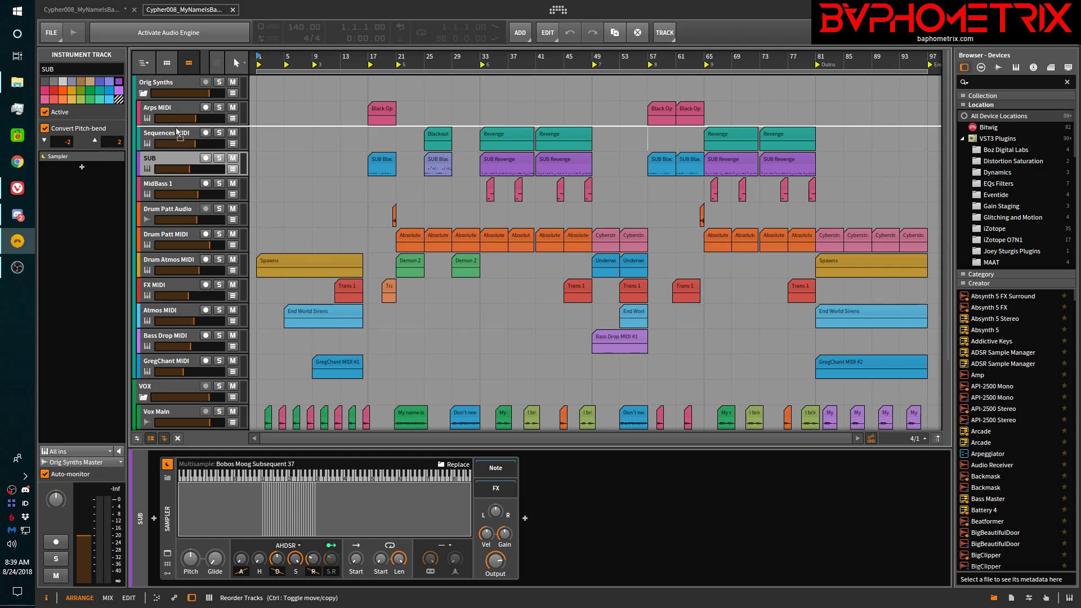
pyautogui.click(166, 62)
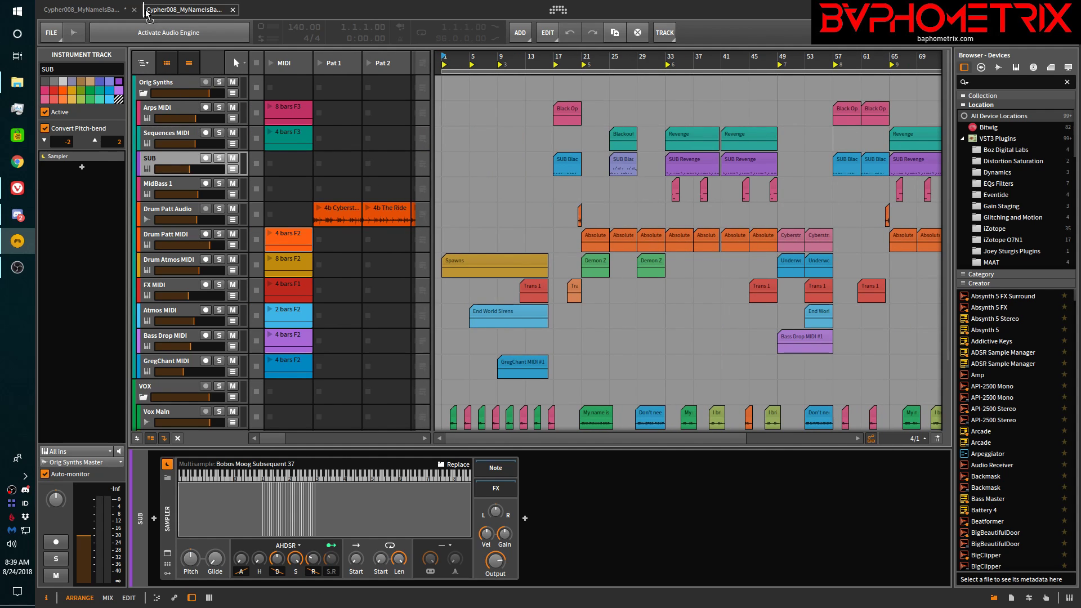
pyautogui.click(103, 11)
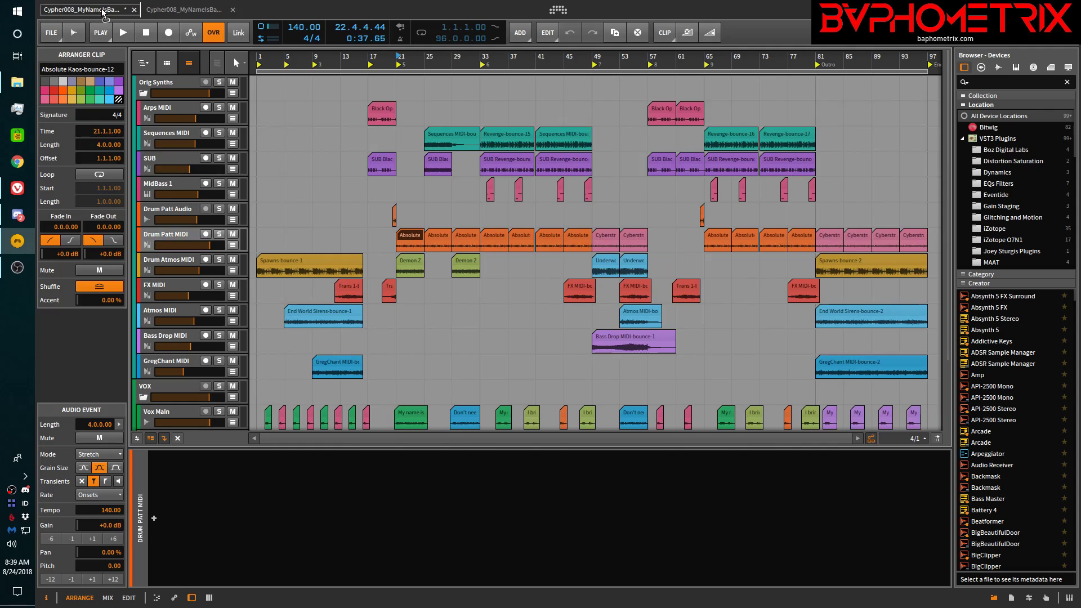
pyautogui.moveTo(103, 11); pyautogui.dragTo(168, 180)
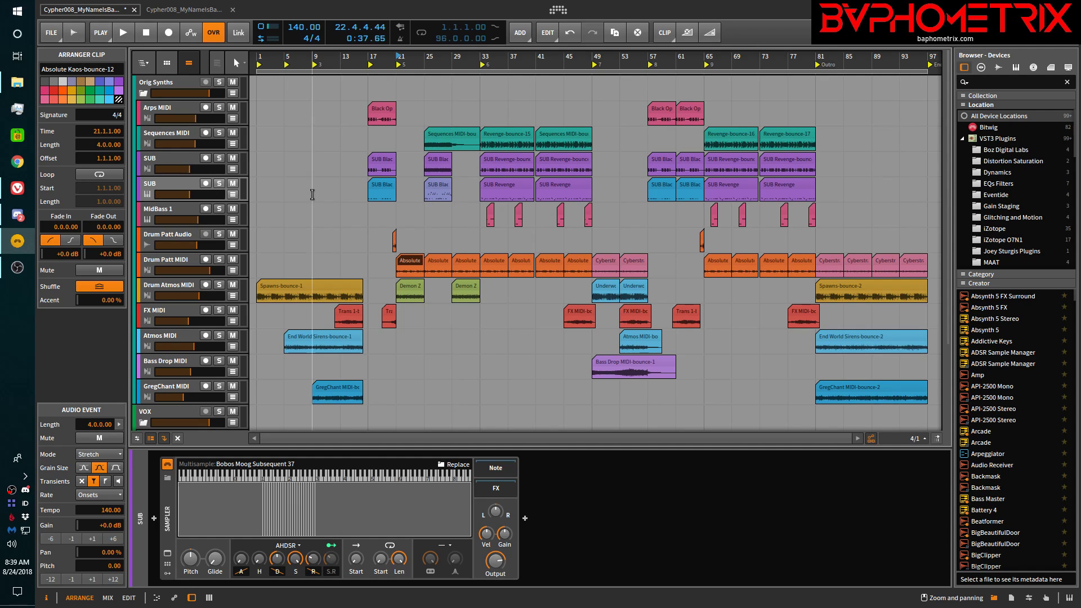
pyautogui.click(174, 183)
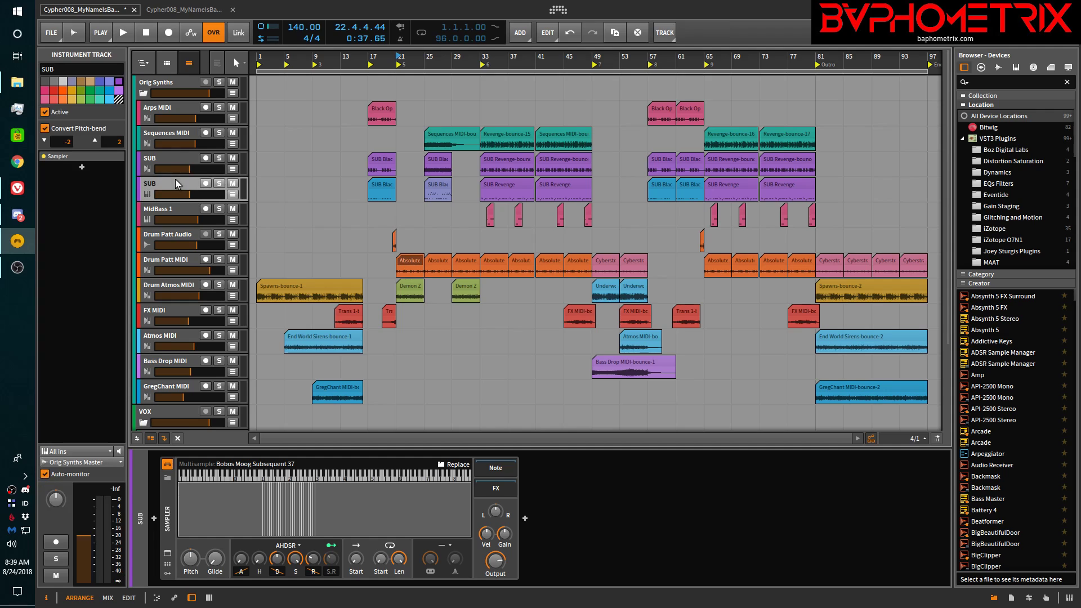
pyautogui.press('Delete')
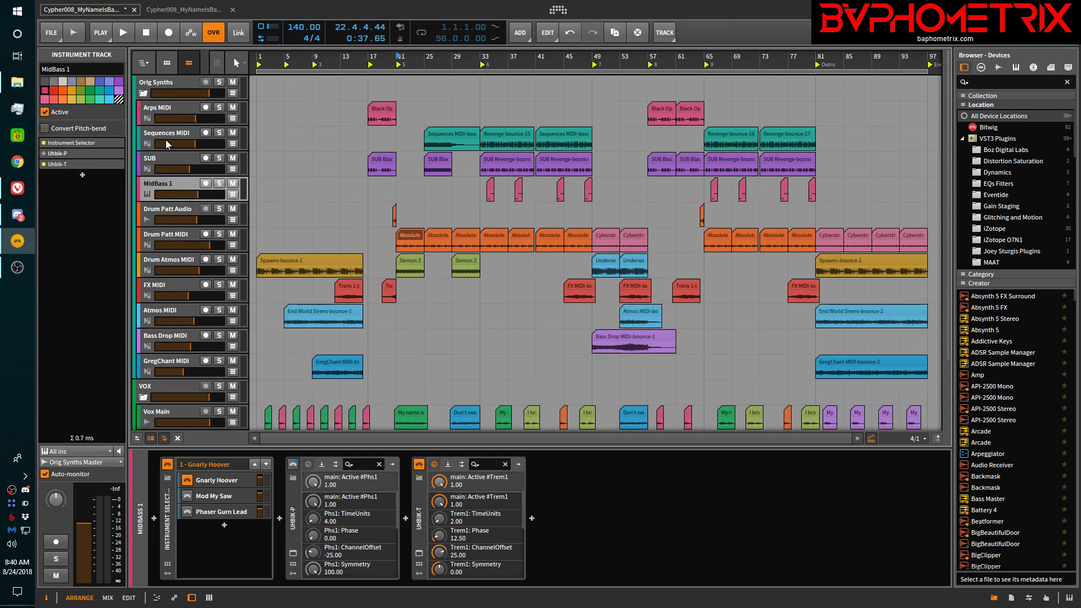
# Save the DETAIL_v1 project
pyautogui.click(57, 35)
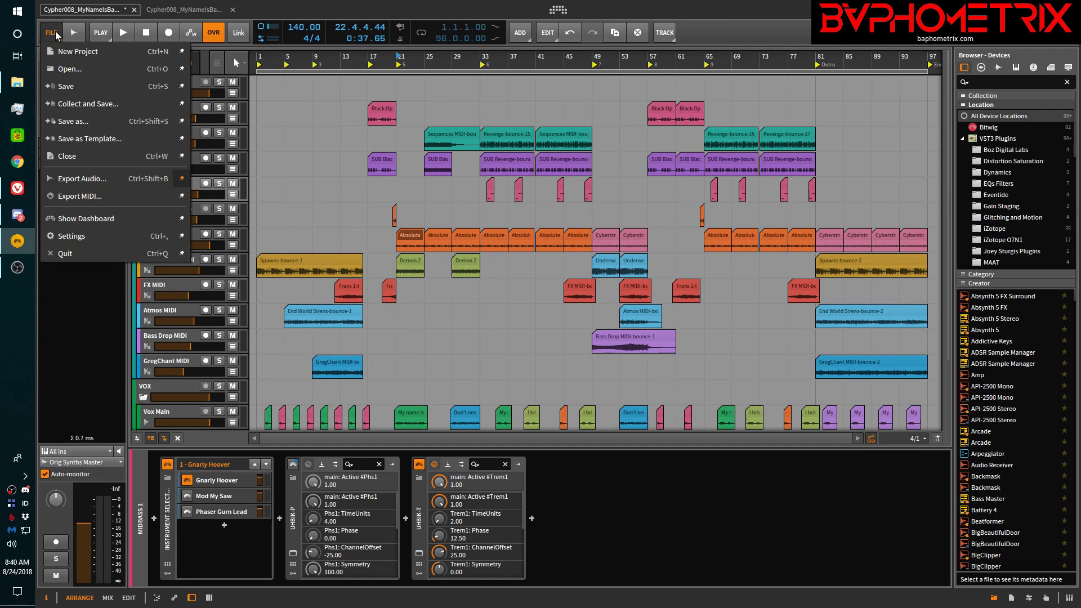
pyautogui.click(54, 88)
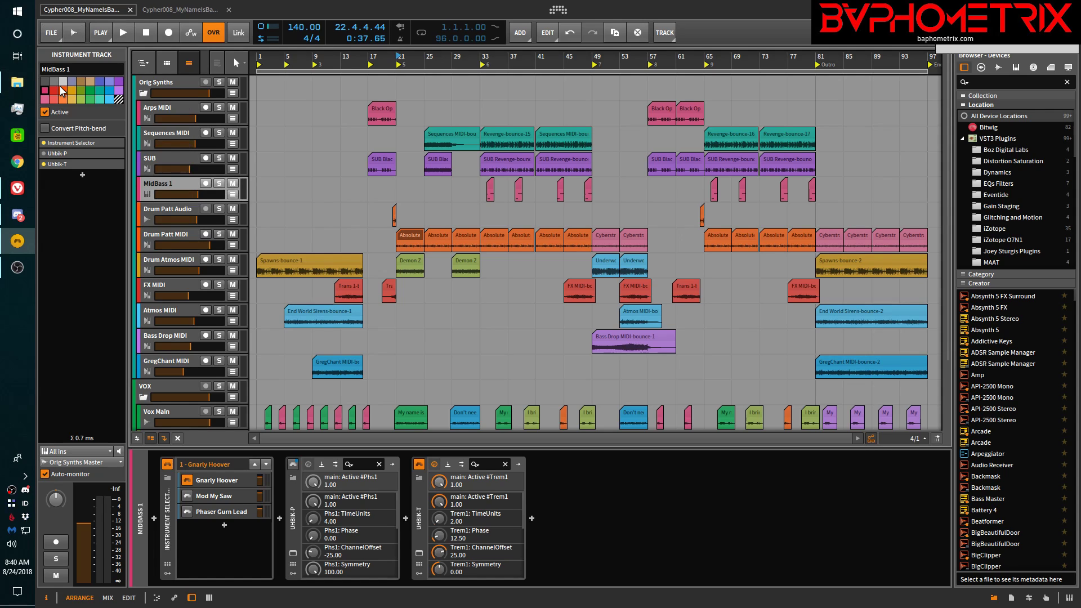